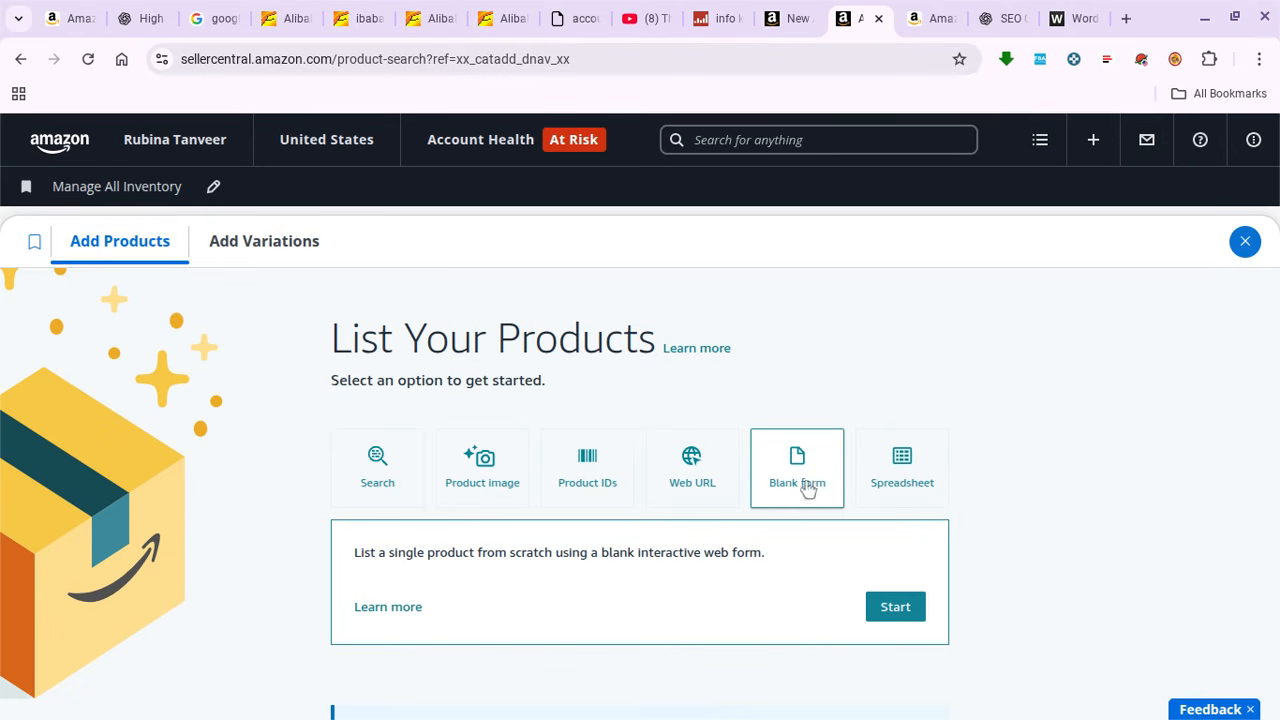
- Start a new single-product listing from a blank form and make the Item Name ready for entry
click(895, 612)
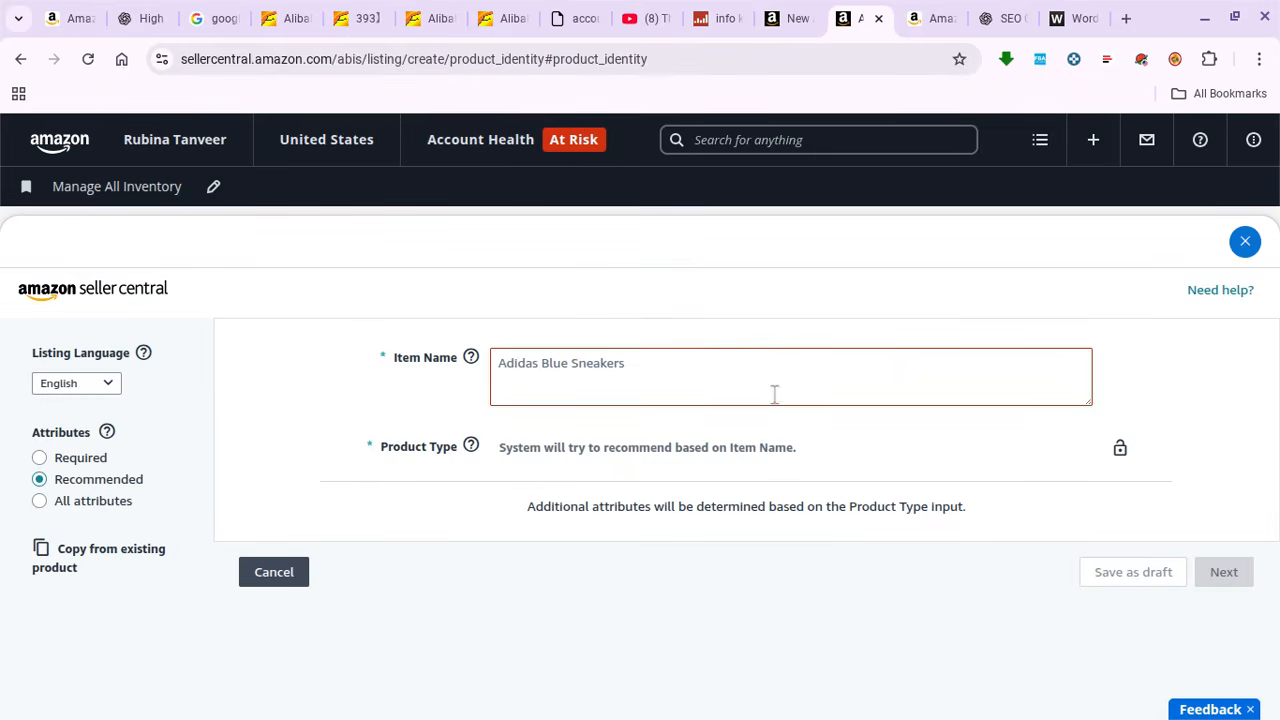
click(769, 391)
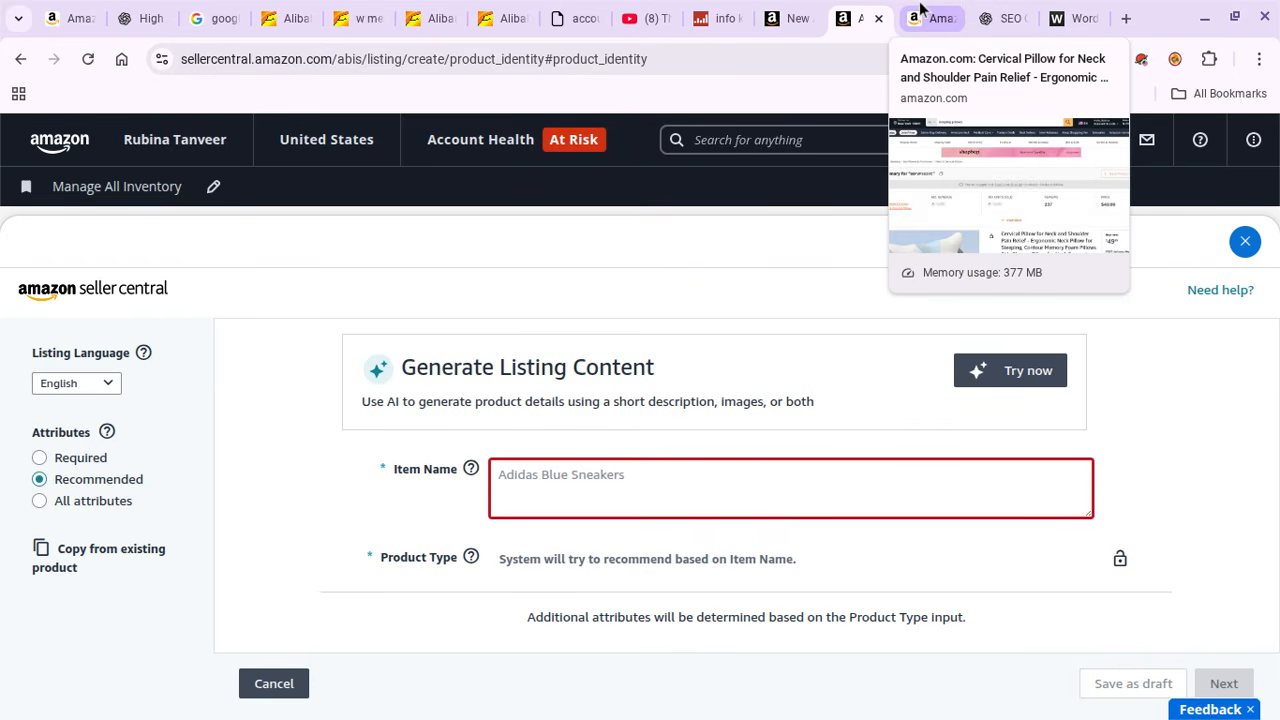
- Review the wording of the product title on the competing cervical pillow listing on Amazon
click(922, 14)
scroll(897, 453, down, 3)
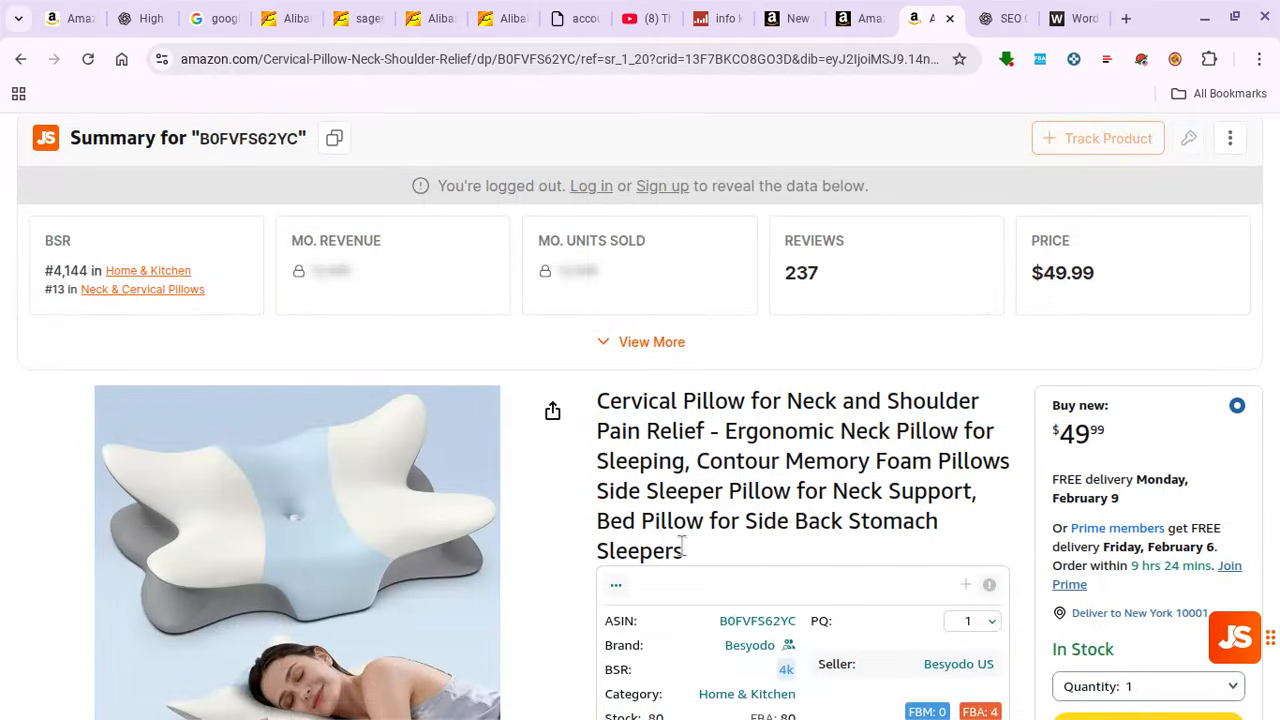
scroll(680, 543, down, 1)
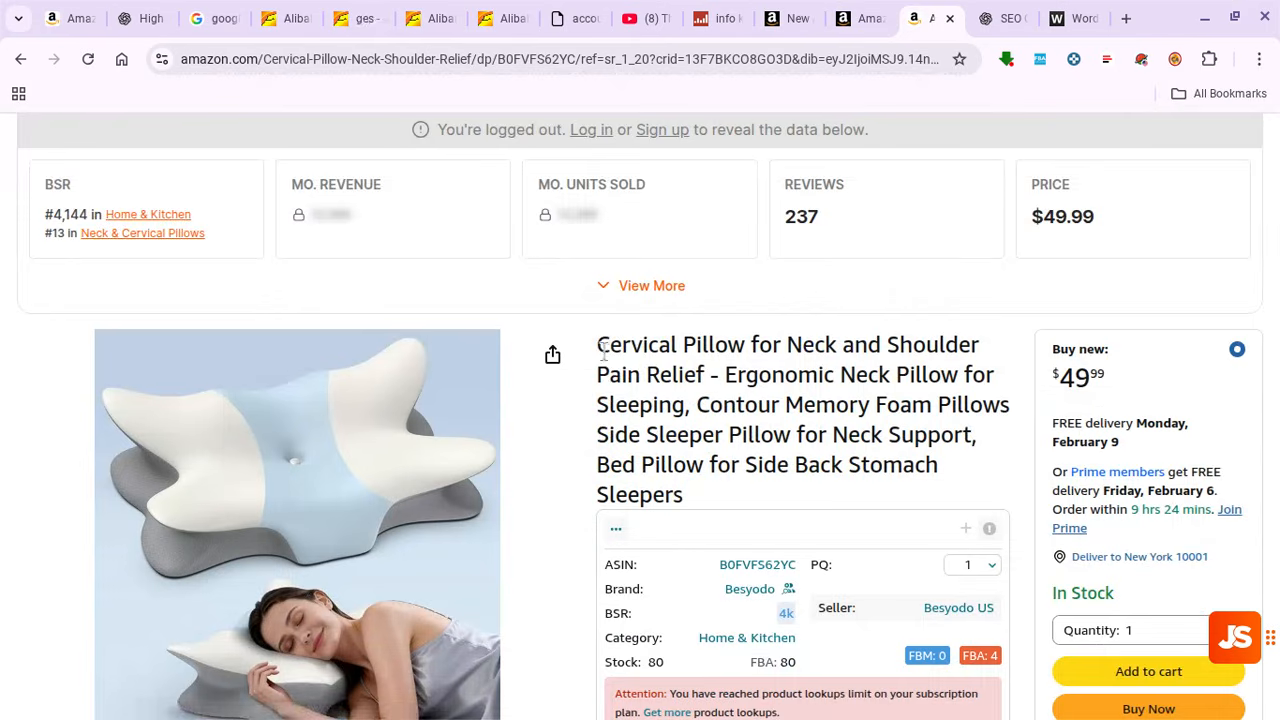
drag(603, 350, 693, 497)
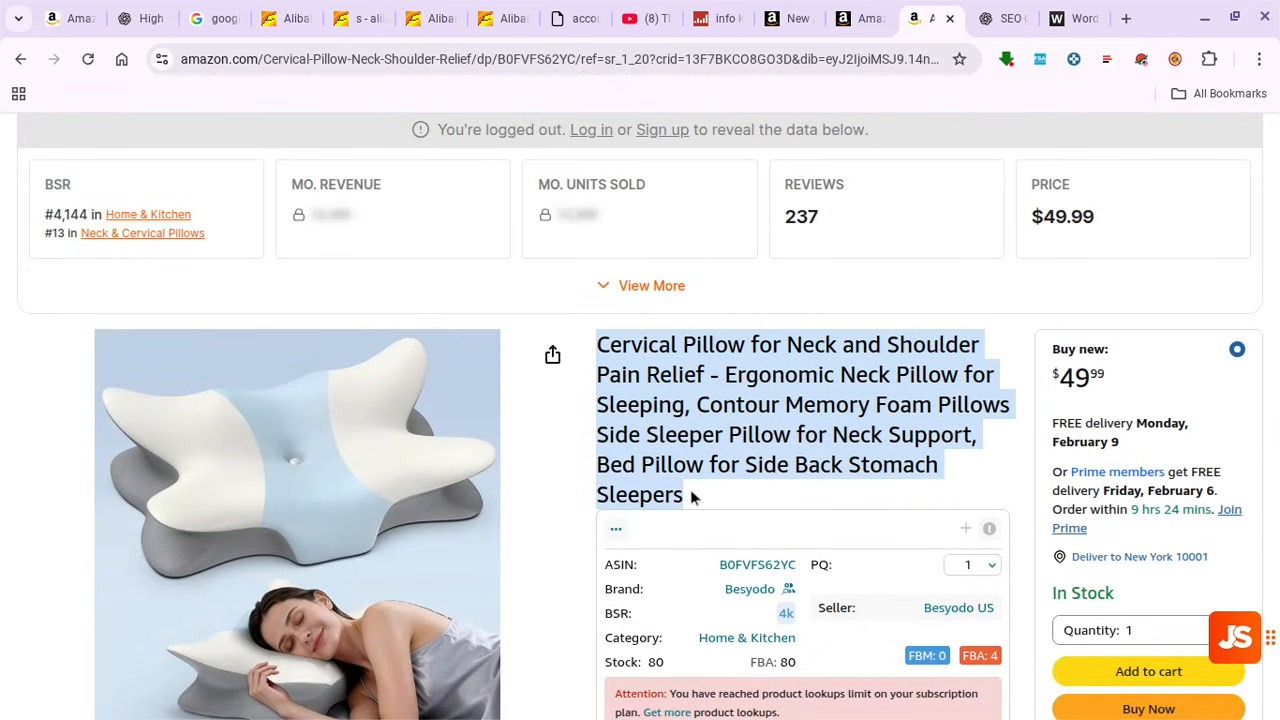
click(660, 432)
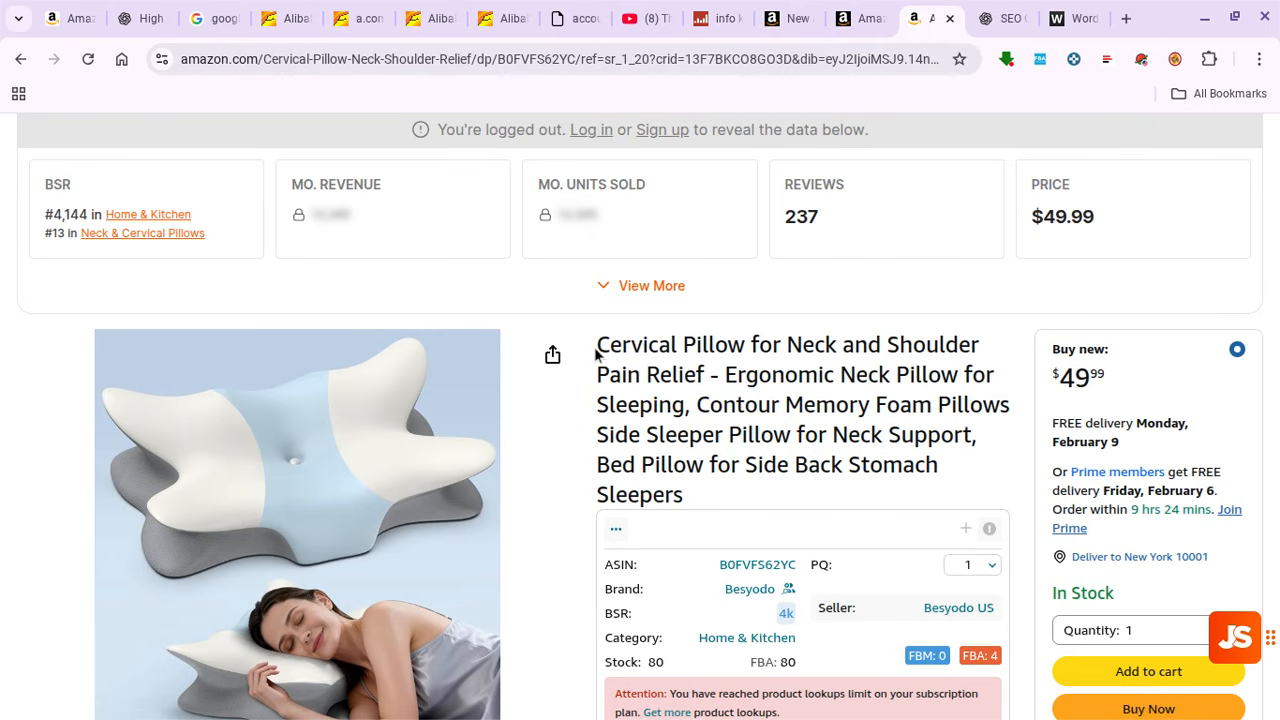
drag(598, 355, 691, 437)
click(710, 345)
click(846, 18)
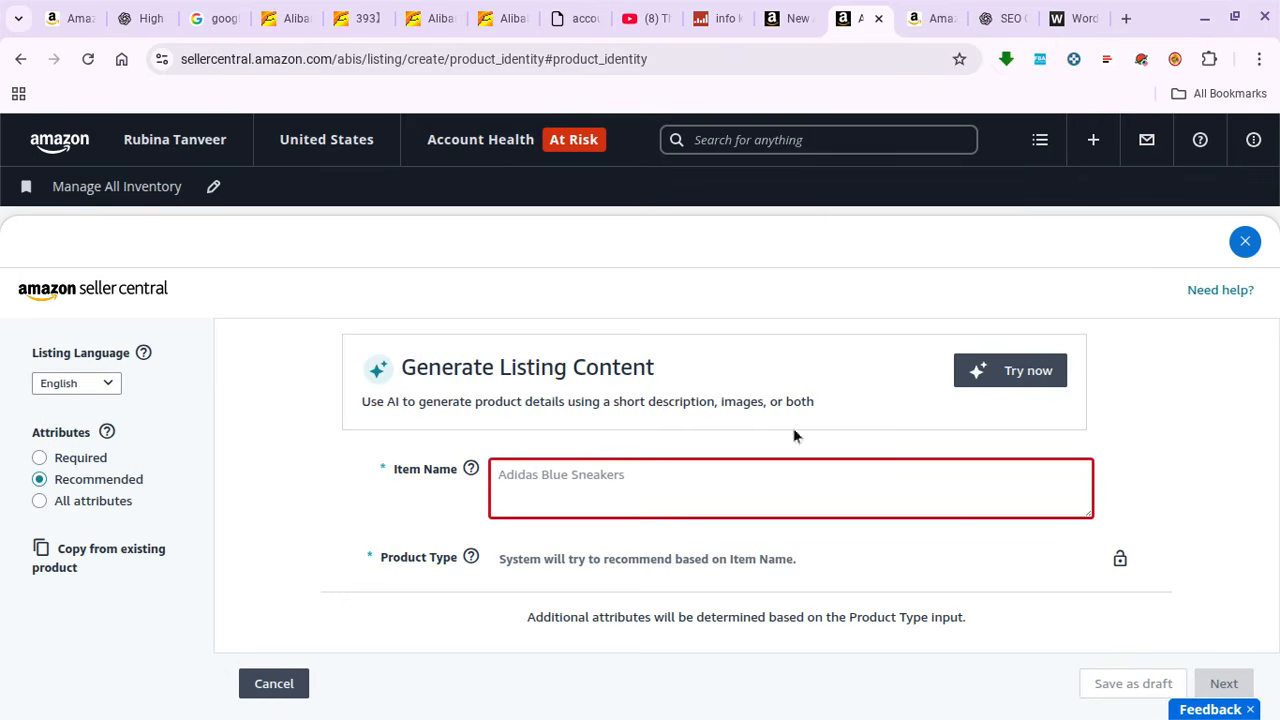
- Copy the "Premium Memory Foam Bed Pillow for Sleeping" title from the ChatGPT reply into the new listing's Item Name
click(1008, 18)
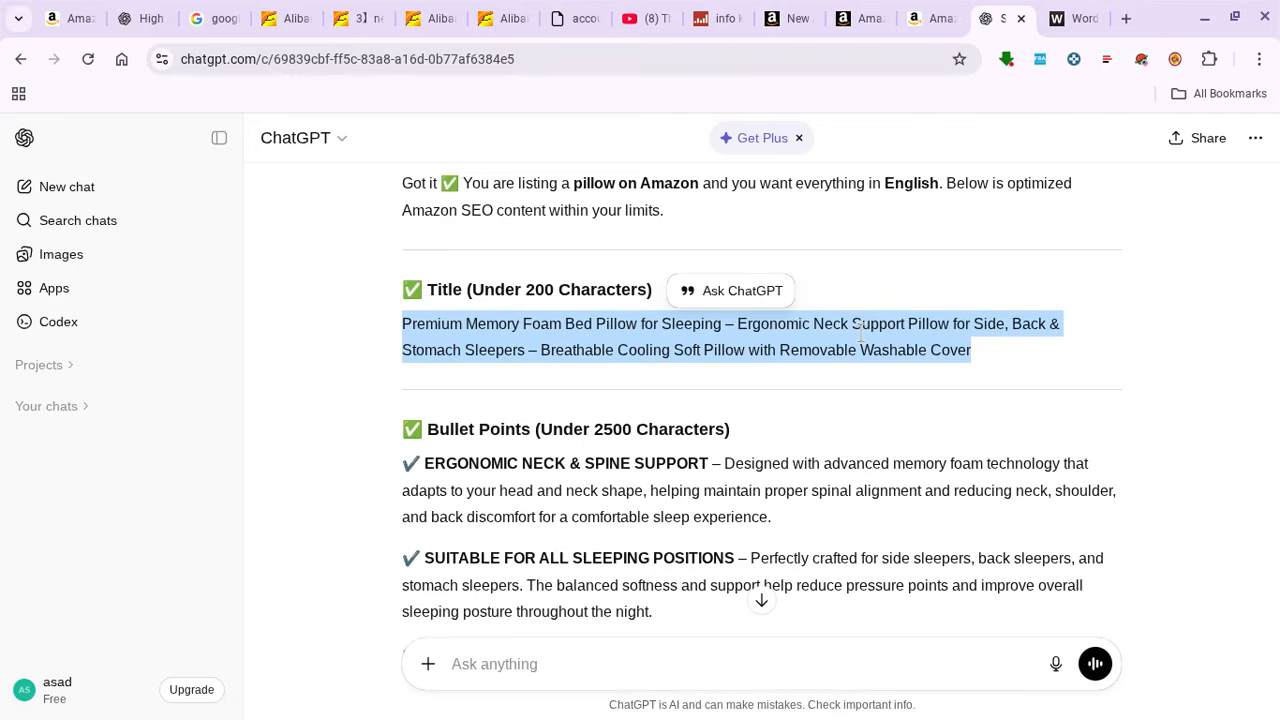
right_click(729, 345)
click(757, 370)
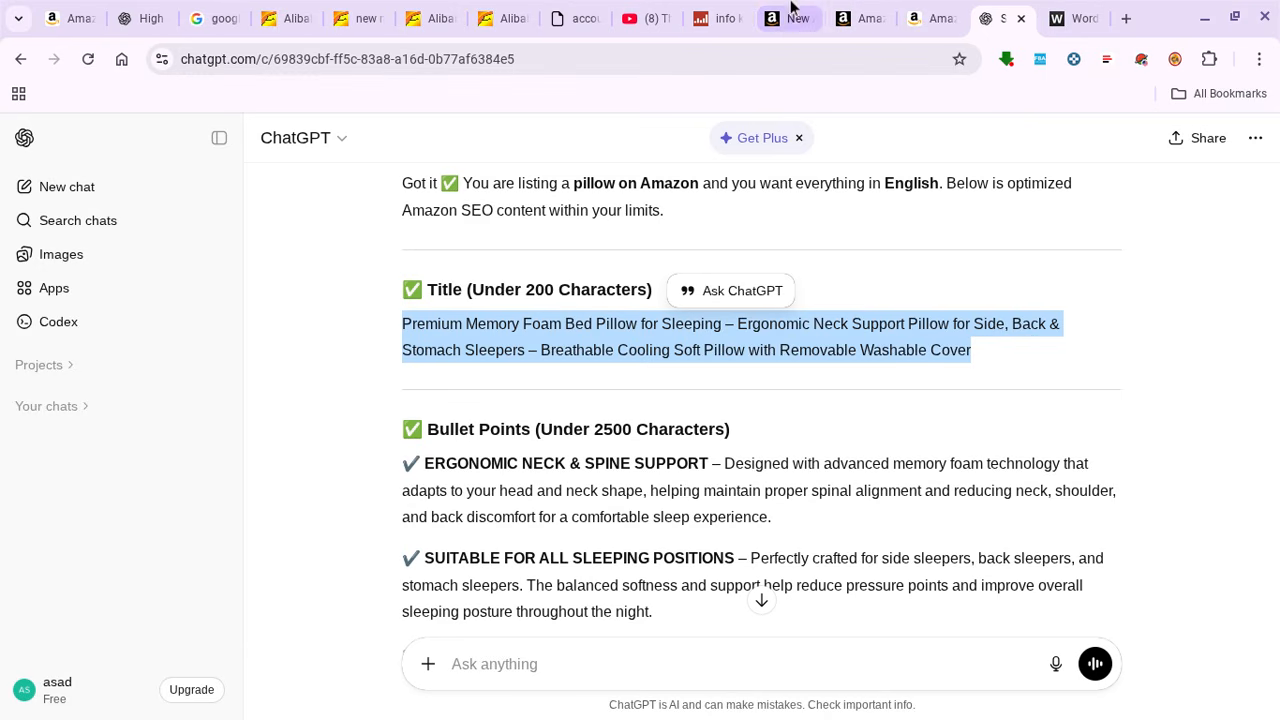
click(850, 18)
right_click(697, 485)
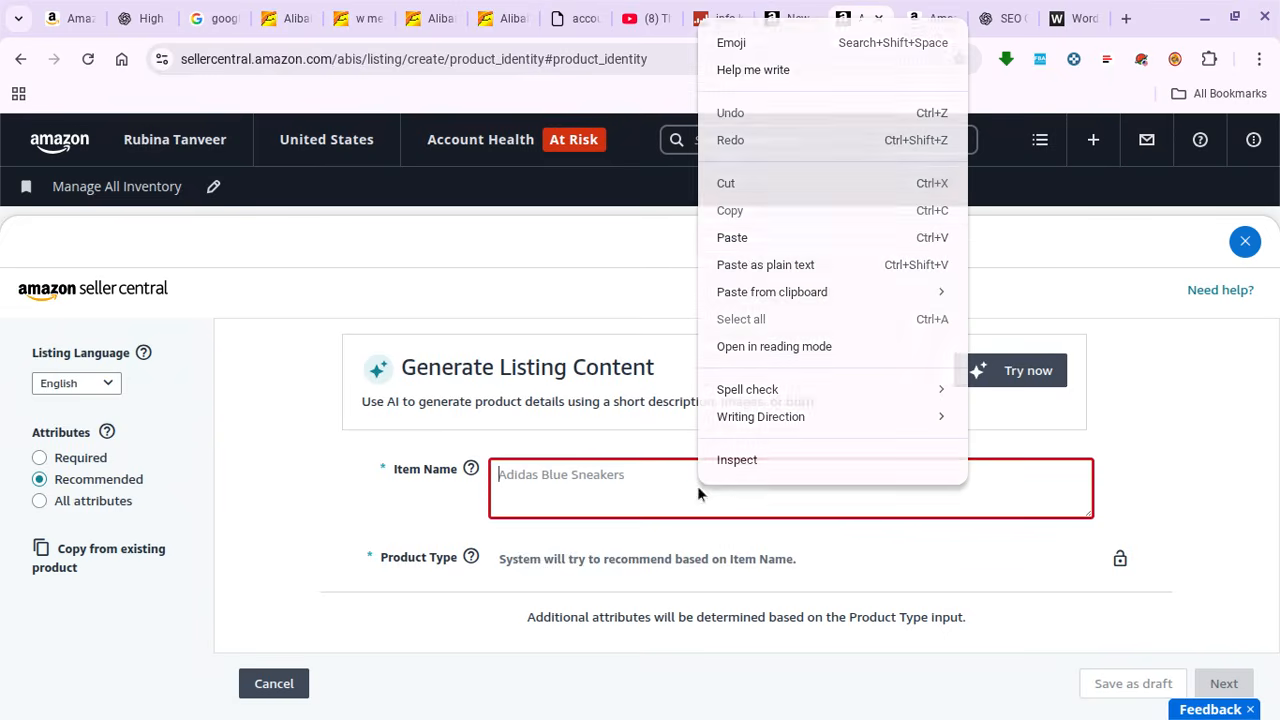
click(741, 240)
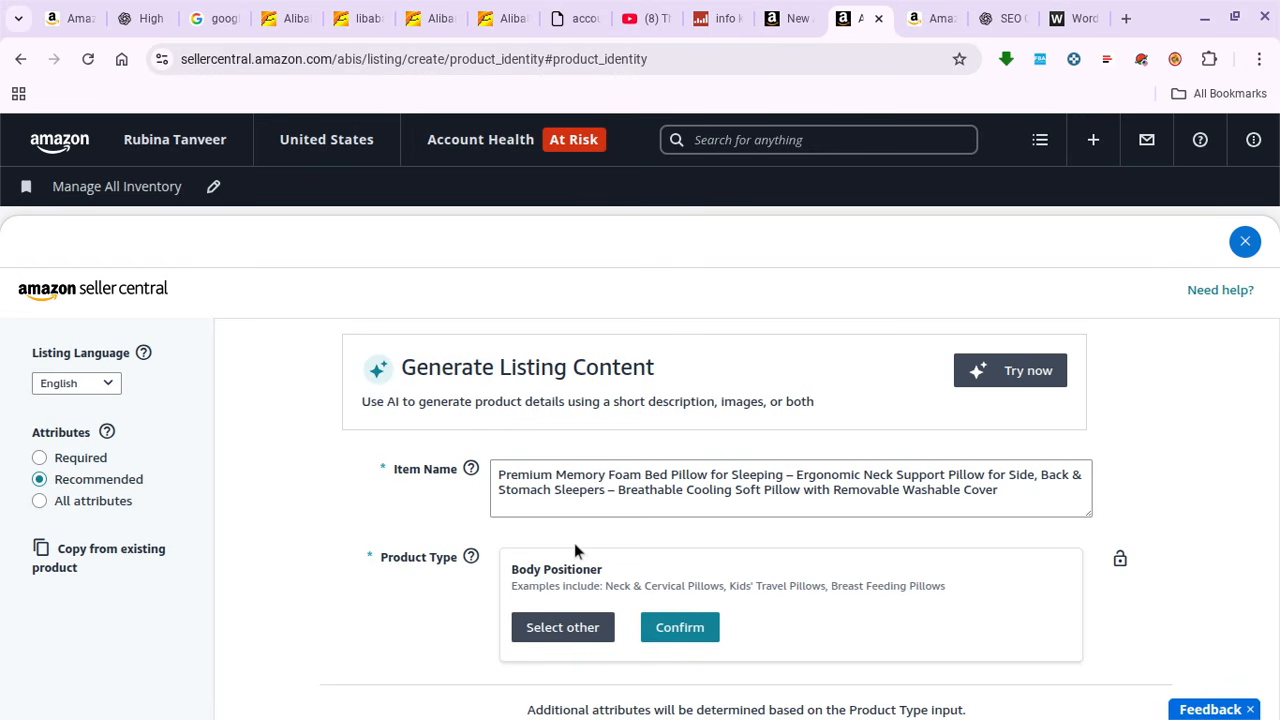
- Check the full category path above the competing cervical pillow listing on Amazon and return to the new listing form
click(938, 20)
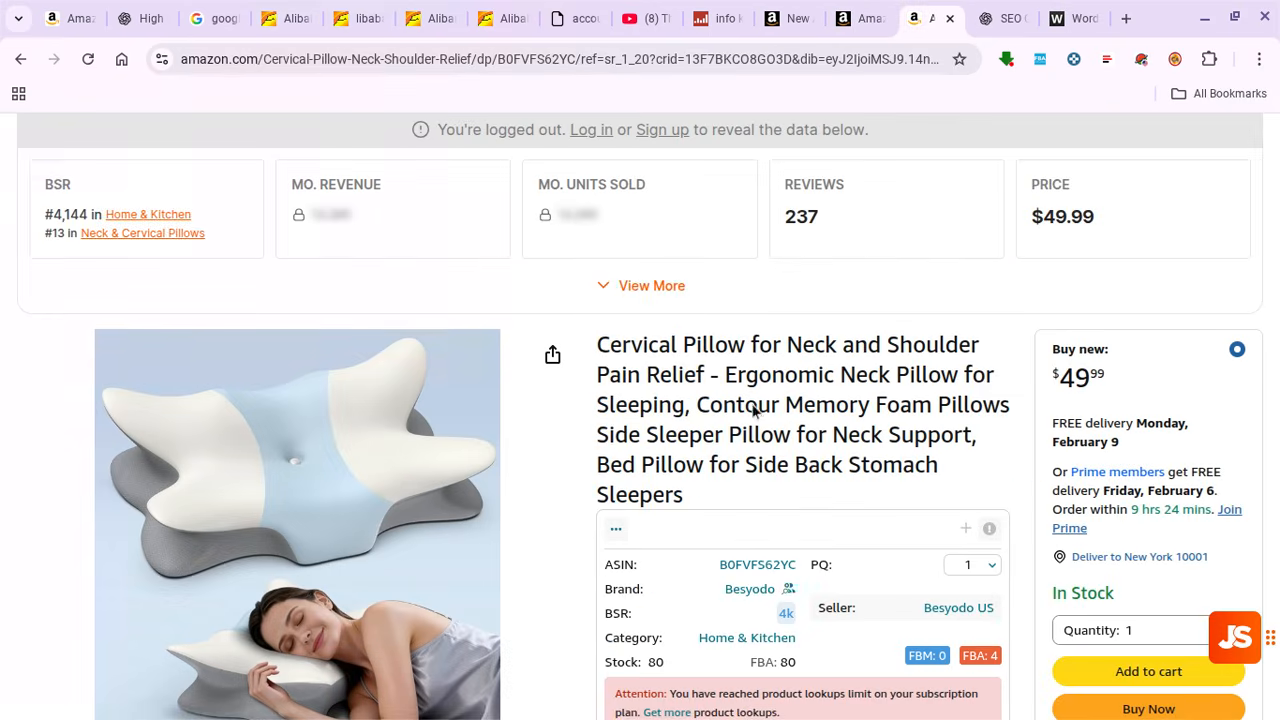
scroll(756, 400, up, 2)
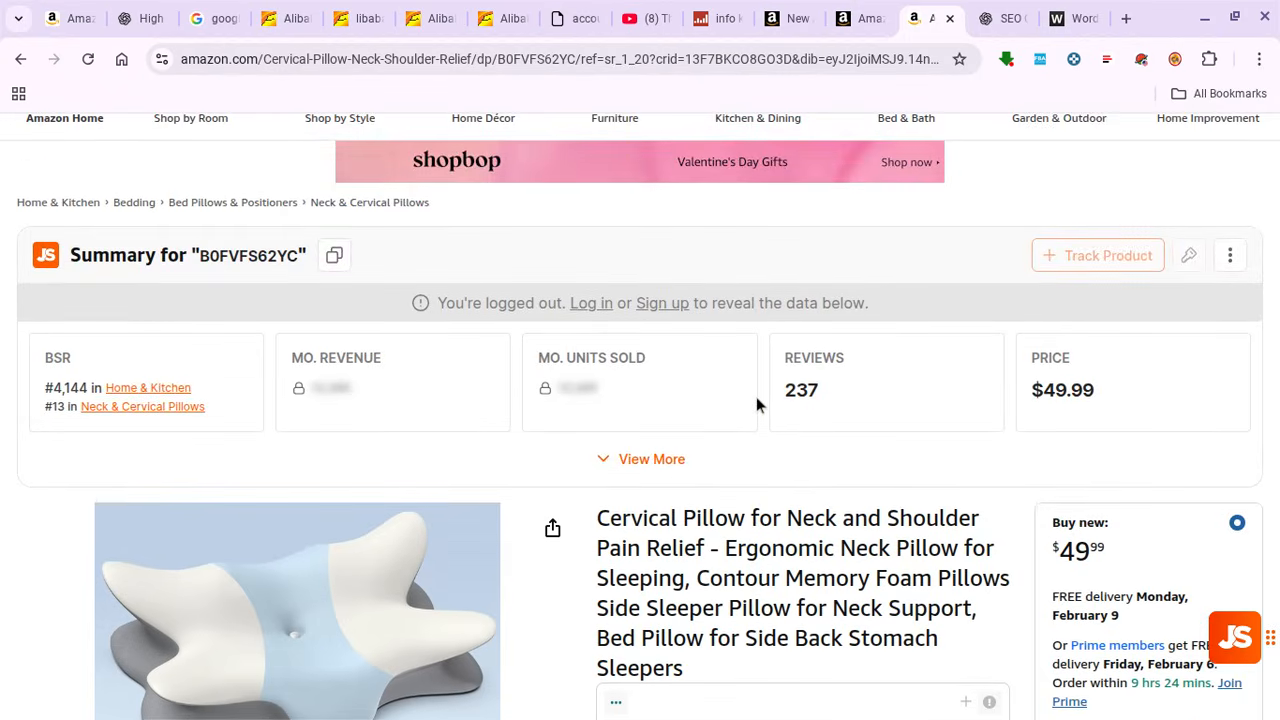
scroll(756, 405, up, 2)
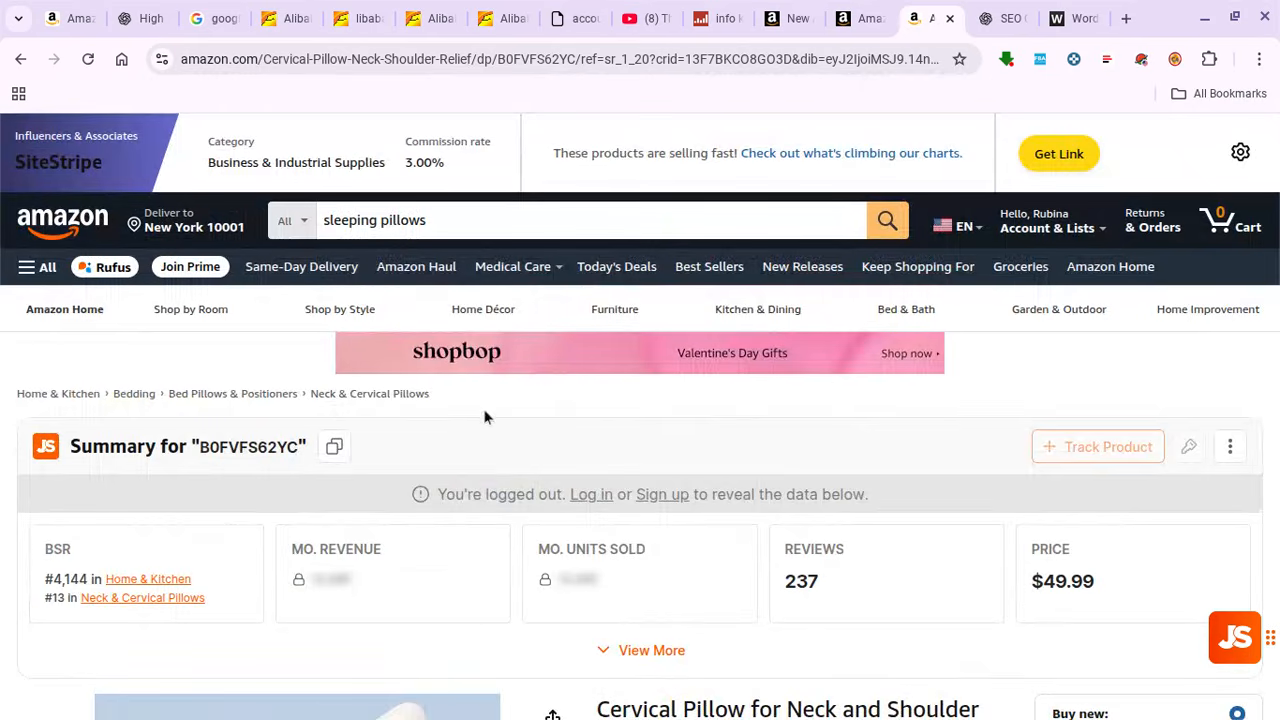
drag(8, 394, 534, 391)
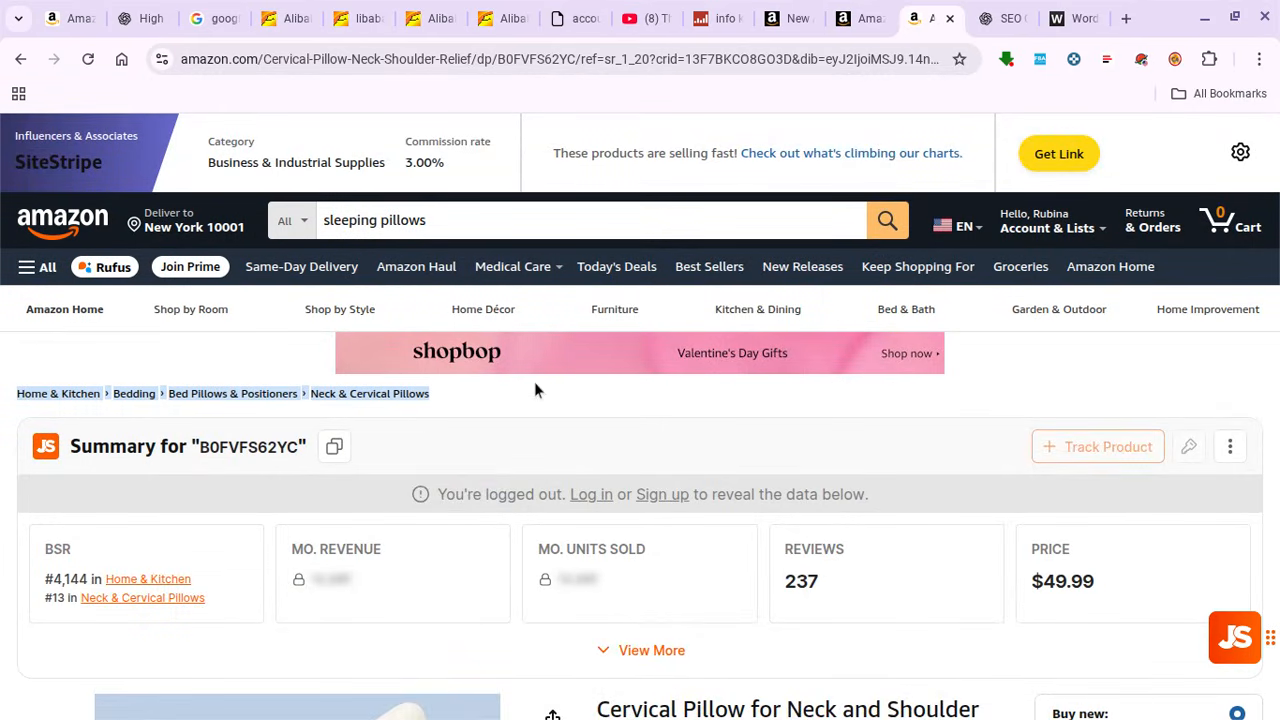
click(528, 411)
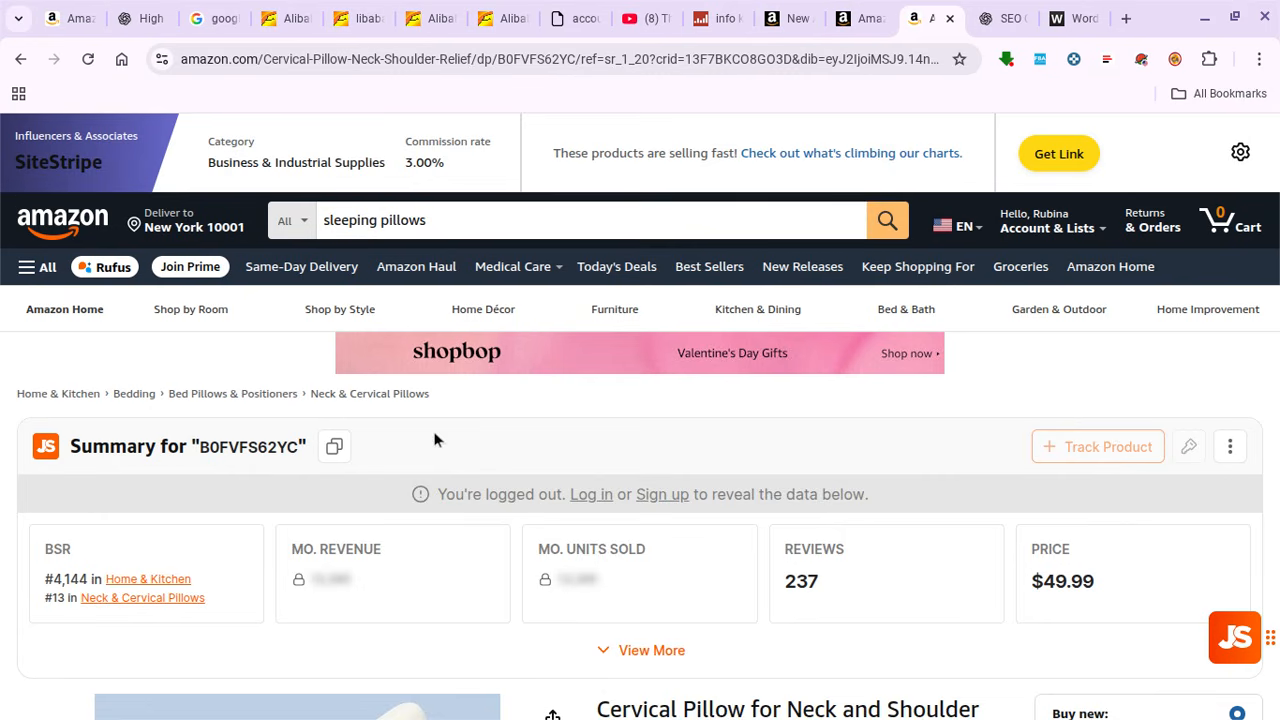
scroll(571, 643, down, 3)
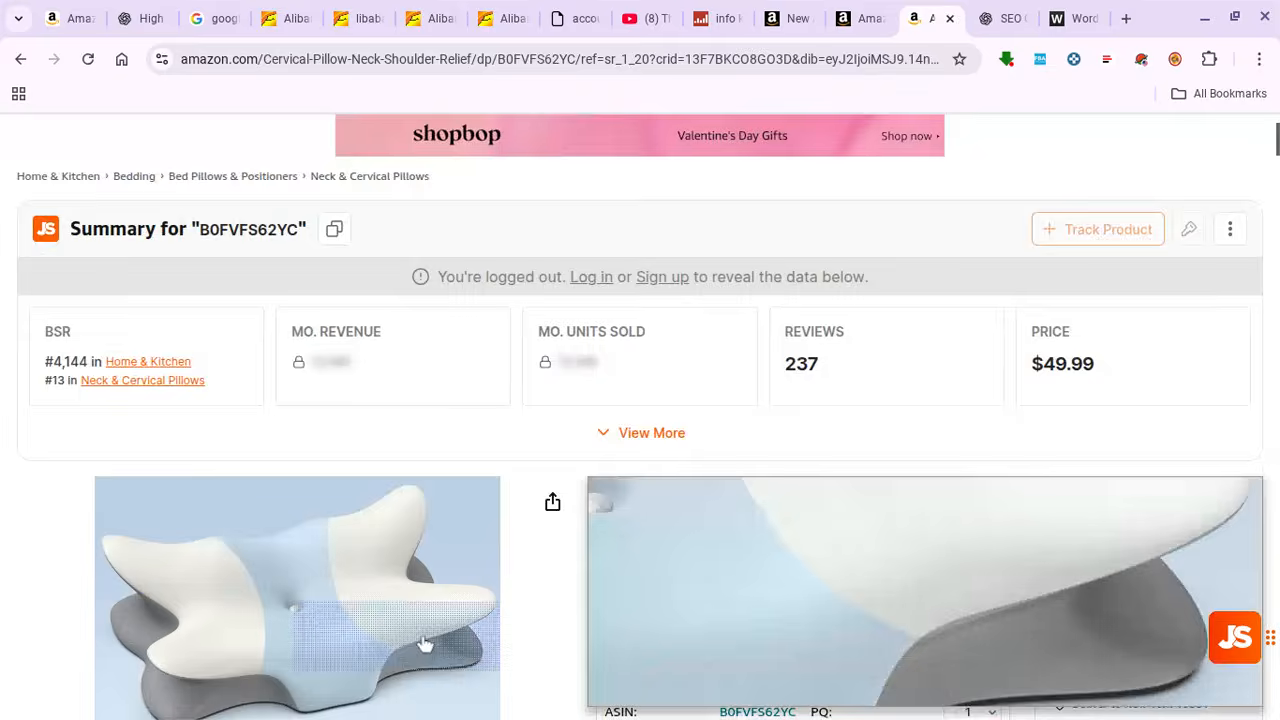
scroll(730, 552, up, 3)
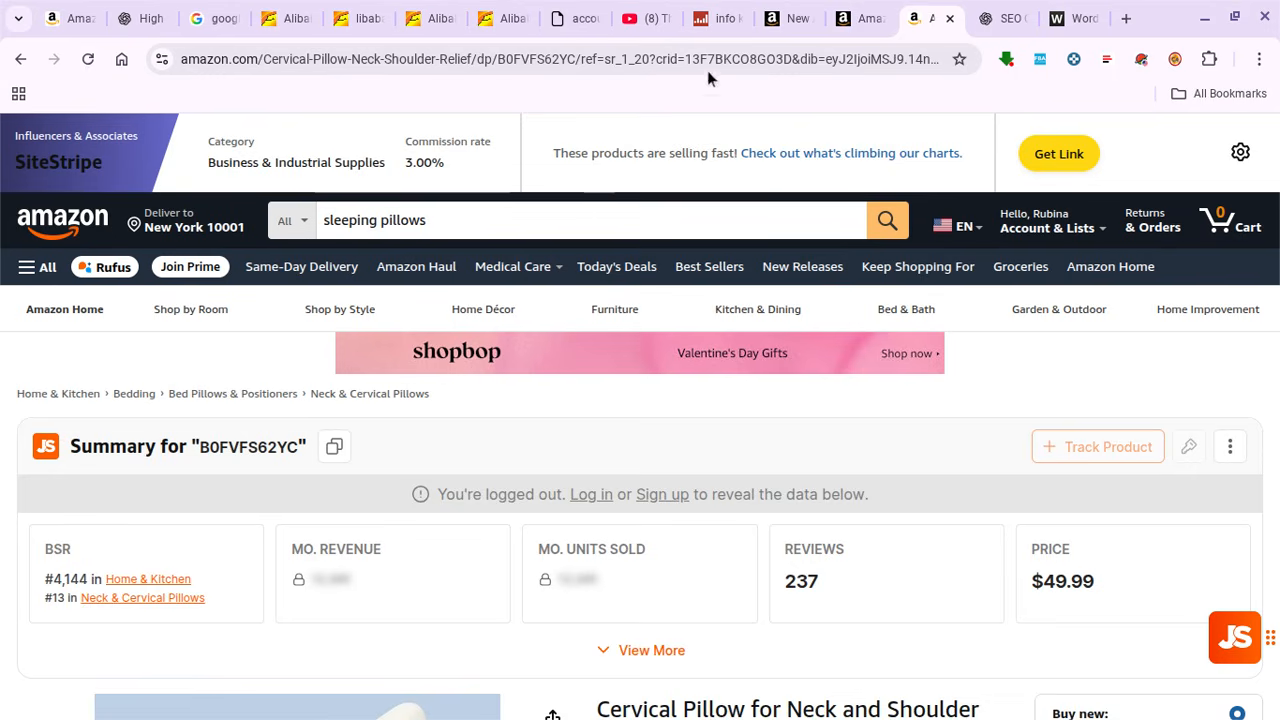
click(869, 8)
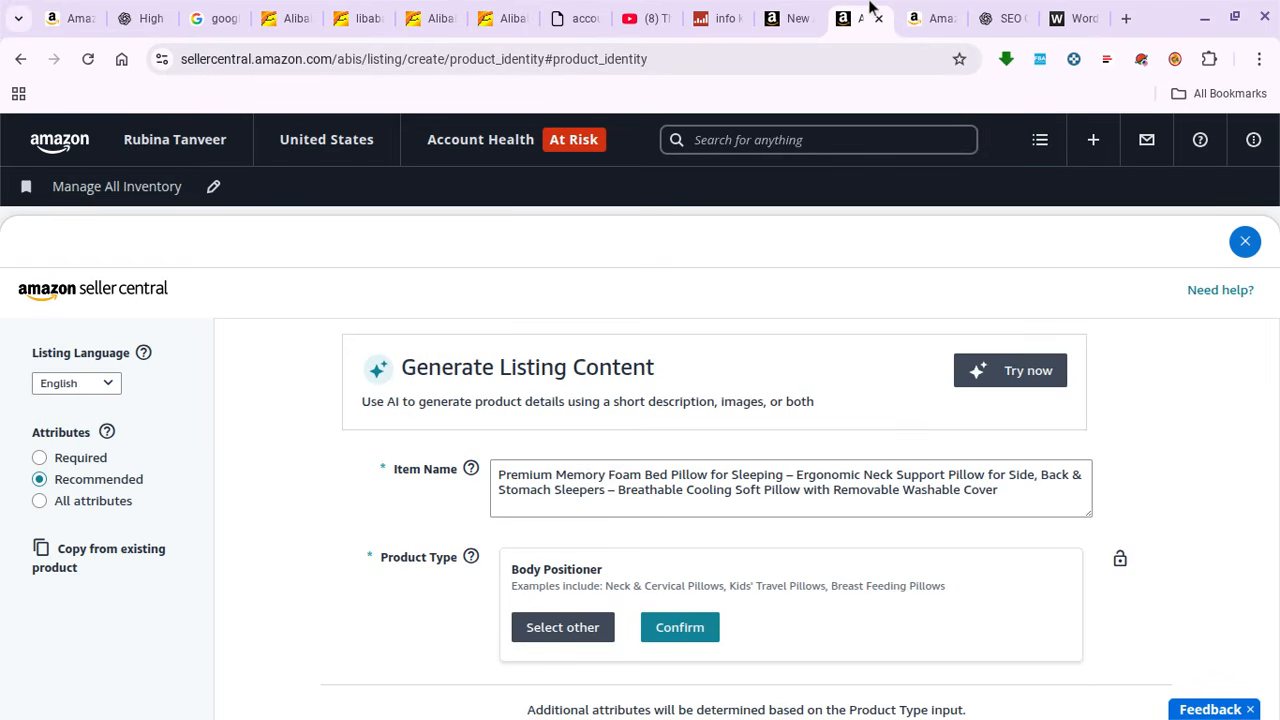
- Choose to select another product type and browse the categories to Home & Kitchen > Bedding
click(600, 624)
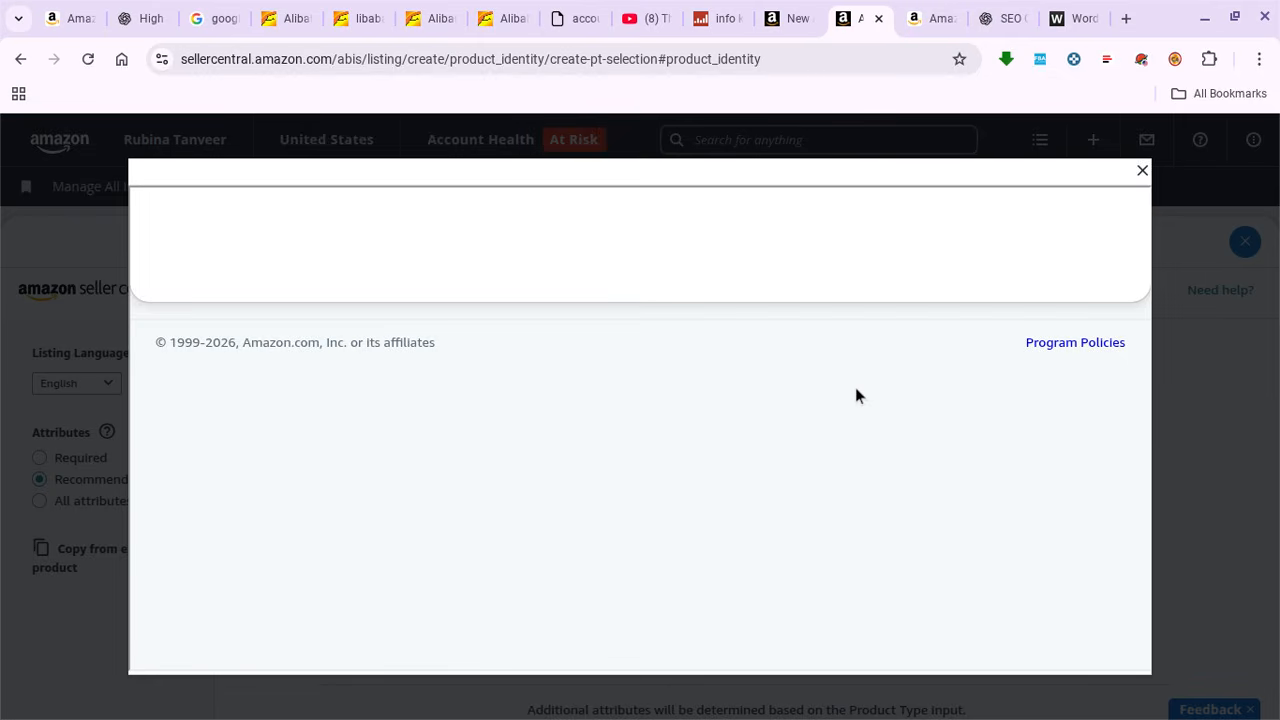
scroll(855, 387, down, 2)
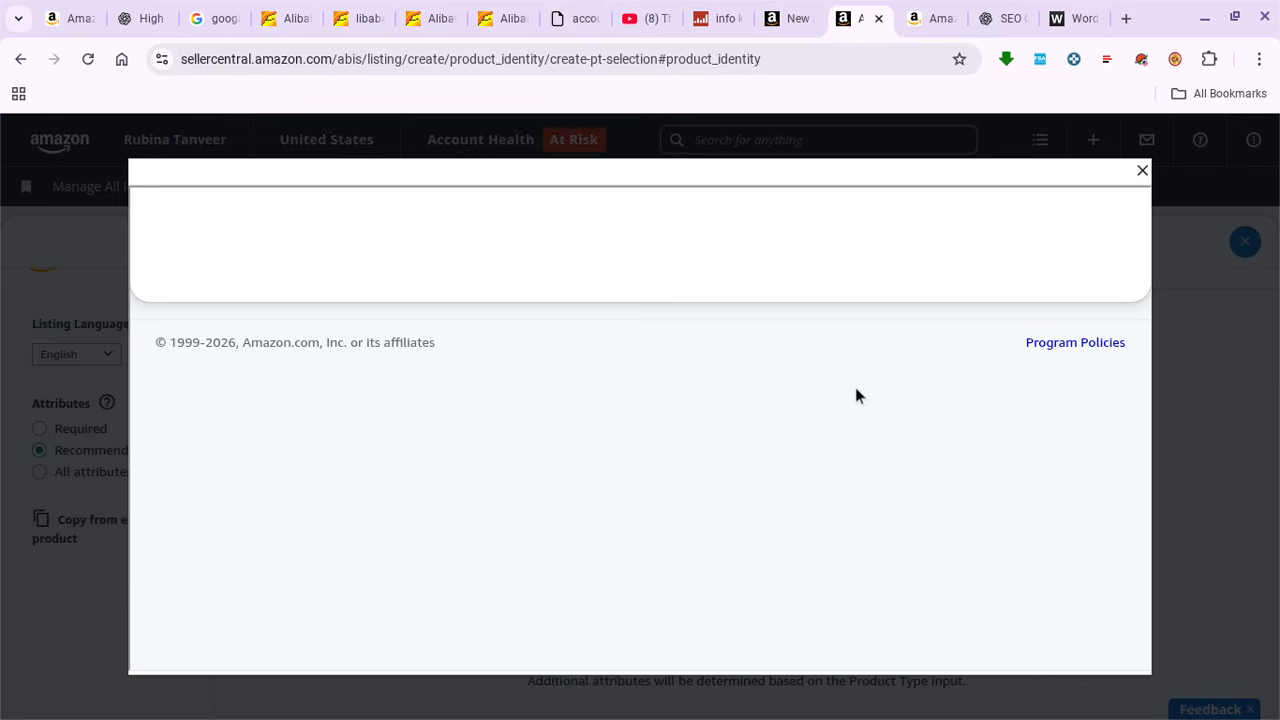
scroll(856, 389, up, 2)
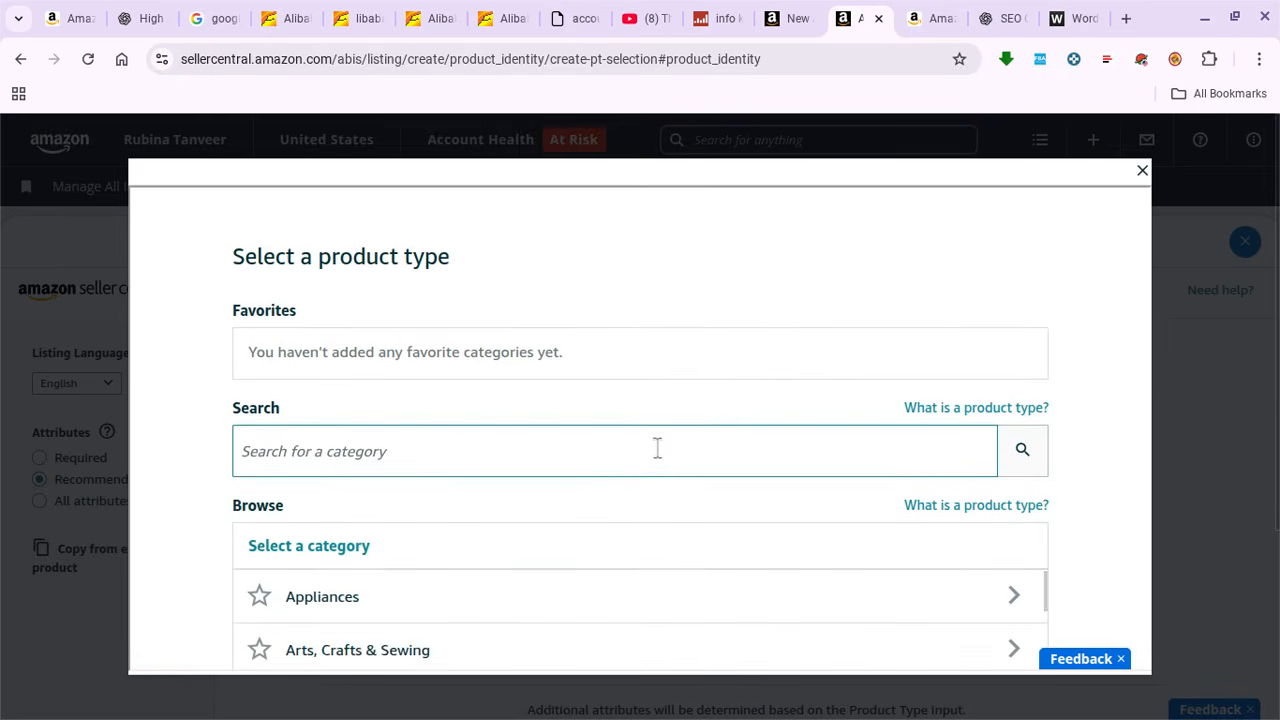
scroll(645, 470, down, 3)
scroll(594, 519, down, 4)
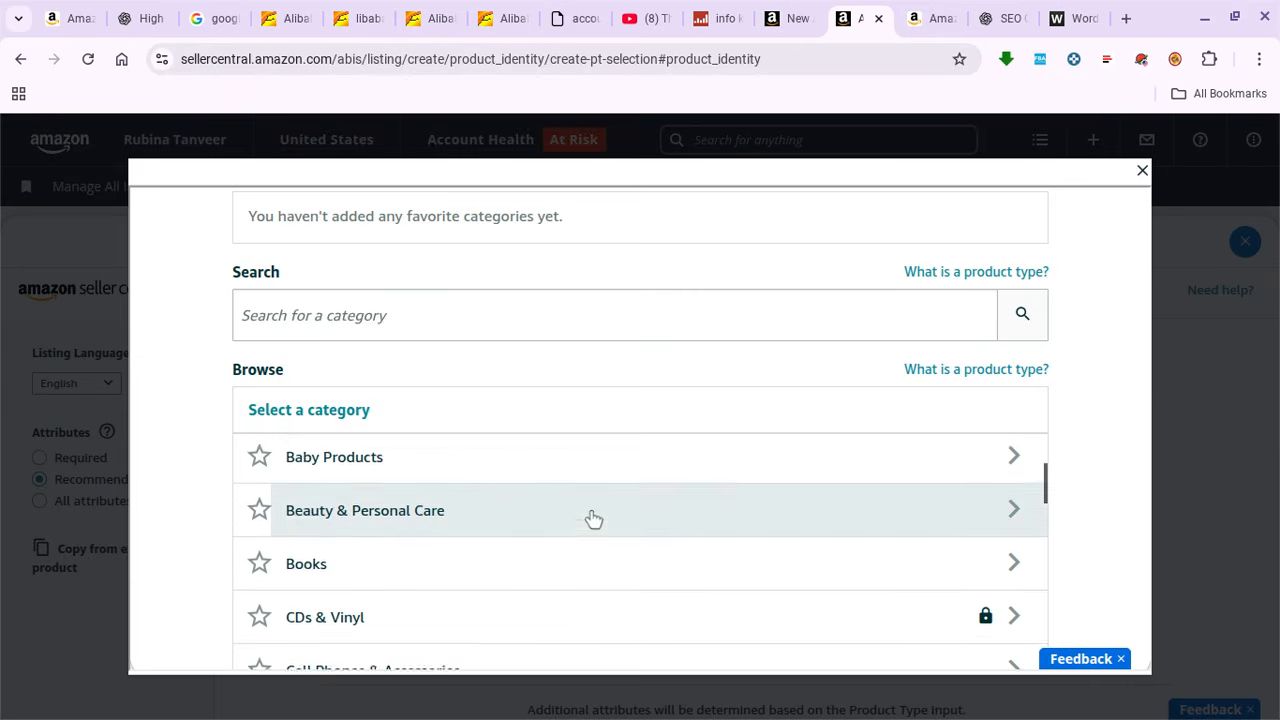
scroll(594, 519, down, 4)
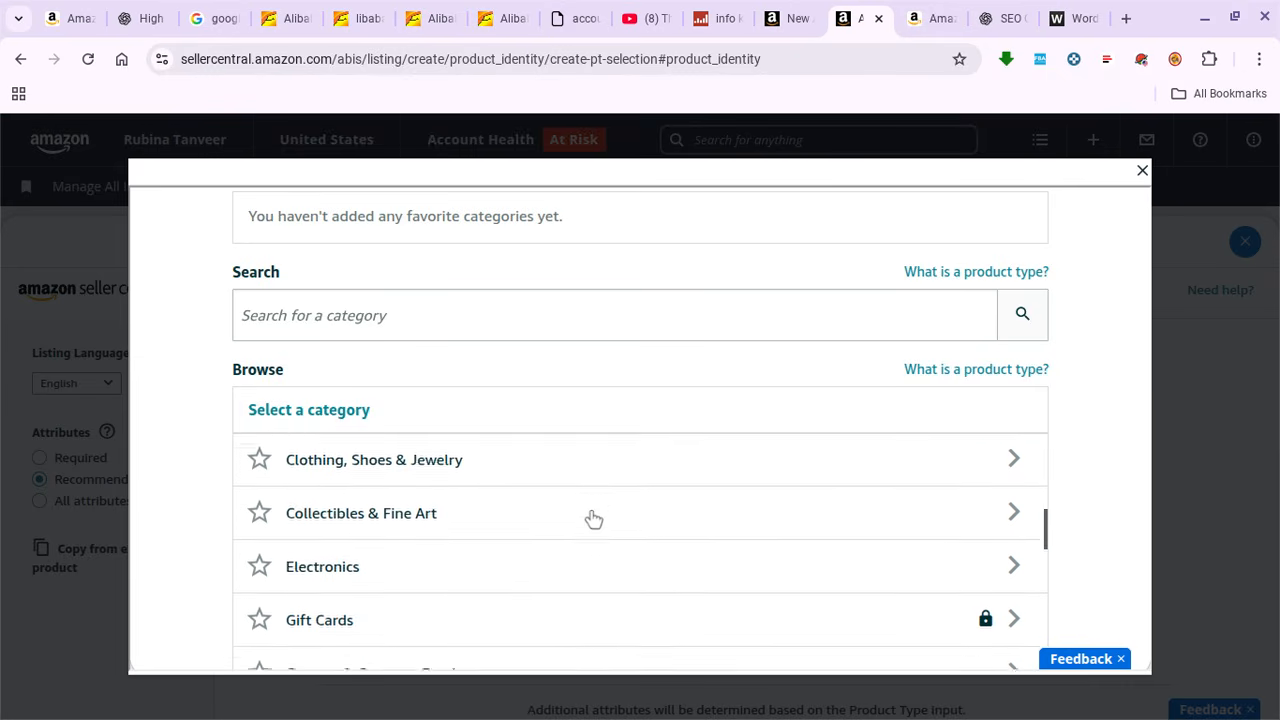
scroll(594, 519, down, 2)
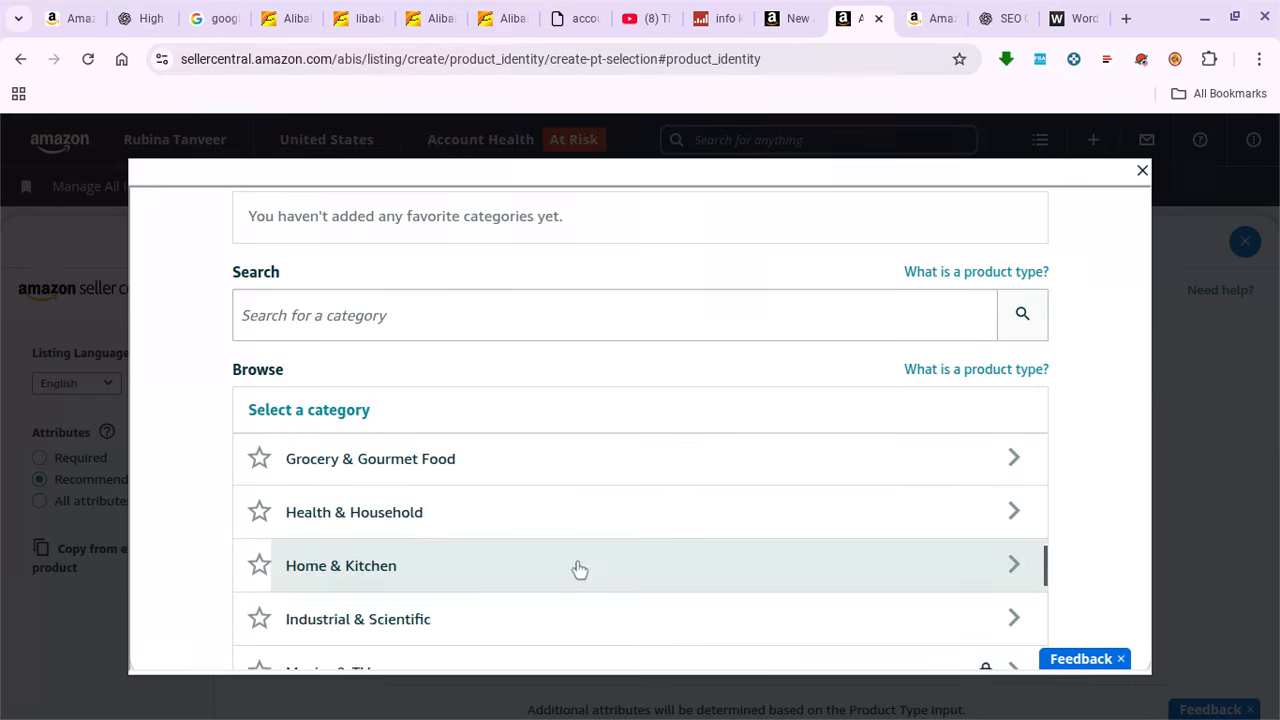
click(420, 588)
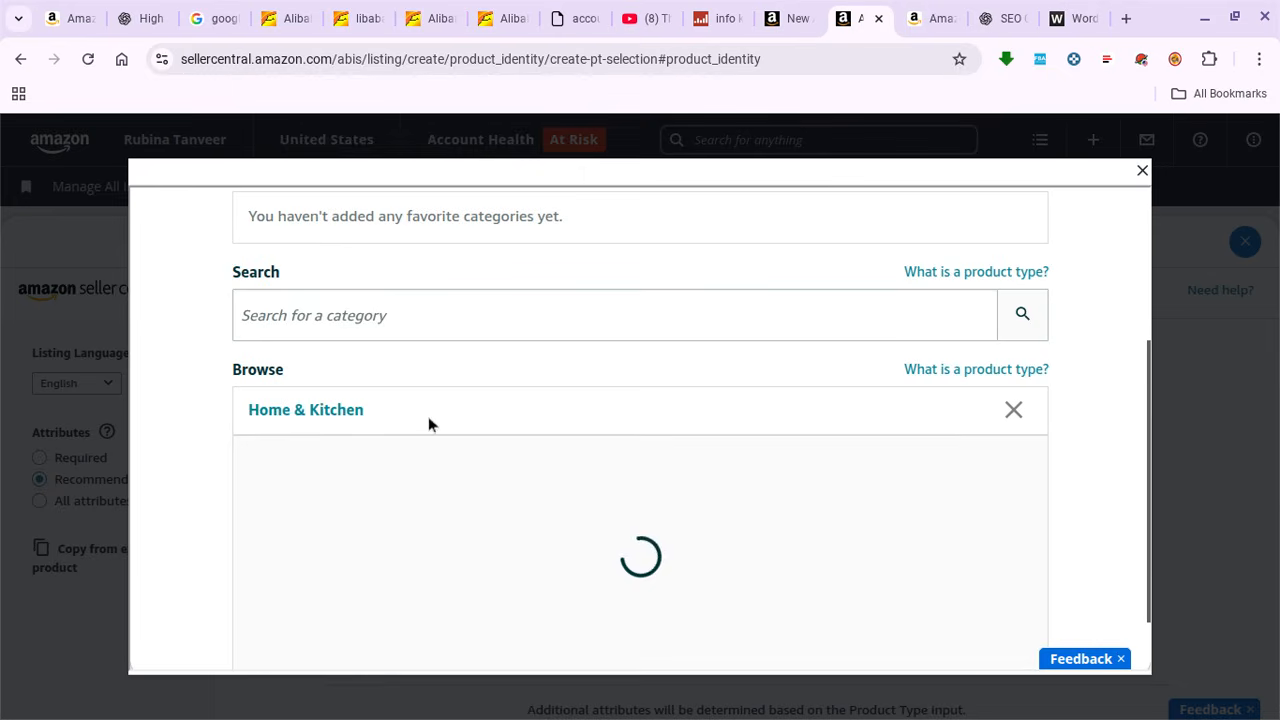
click(377, 528)
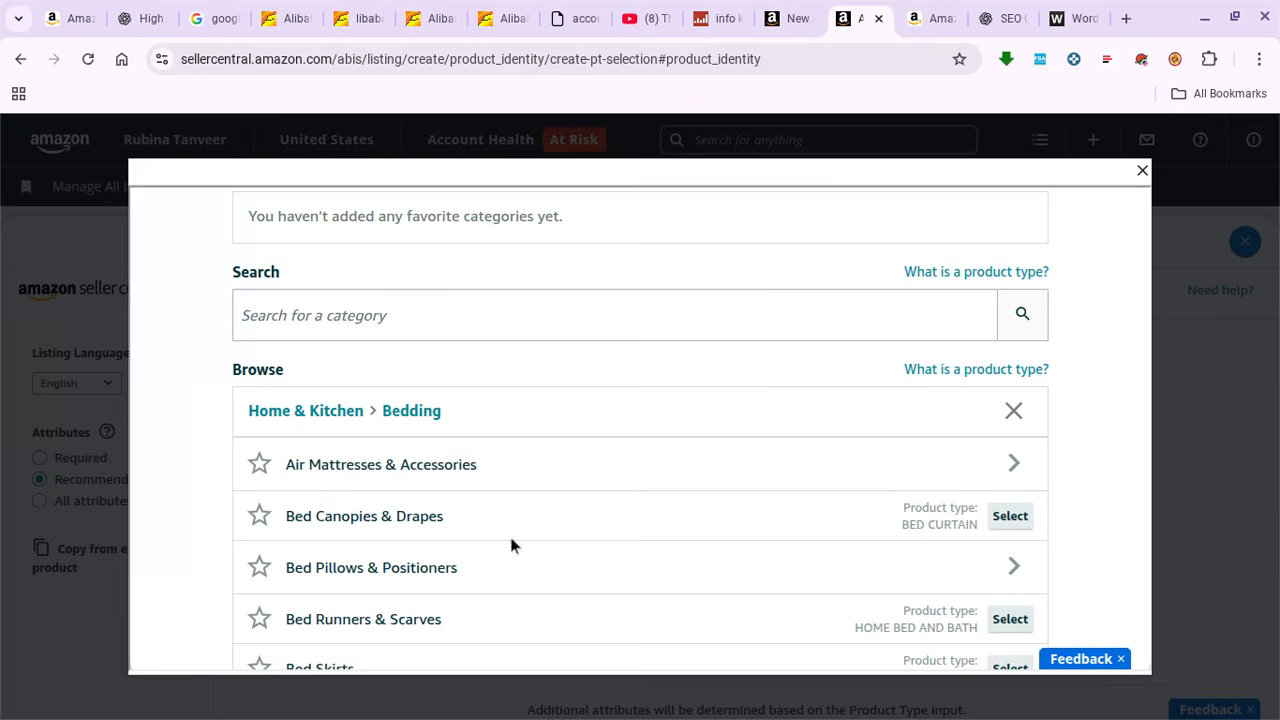
- Look through the Bedding subcategories and check them against the category path above the competing cervical pillow listing on Amazon
scroll(673, 586, down, 4)
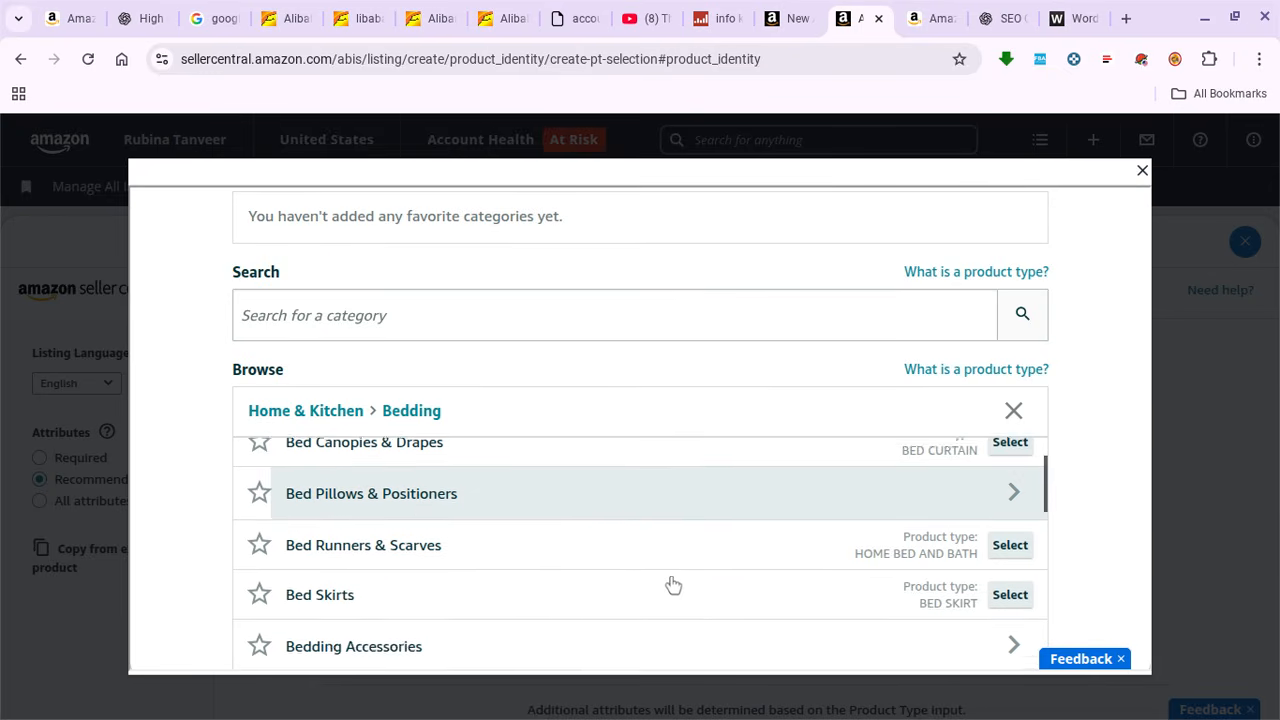
scroll(672, 584, down, 1)
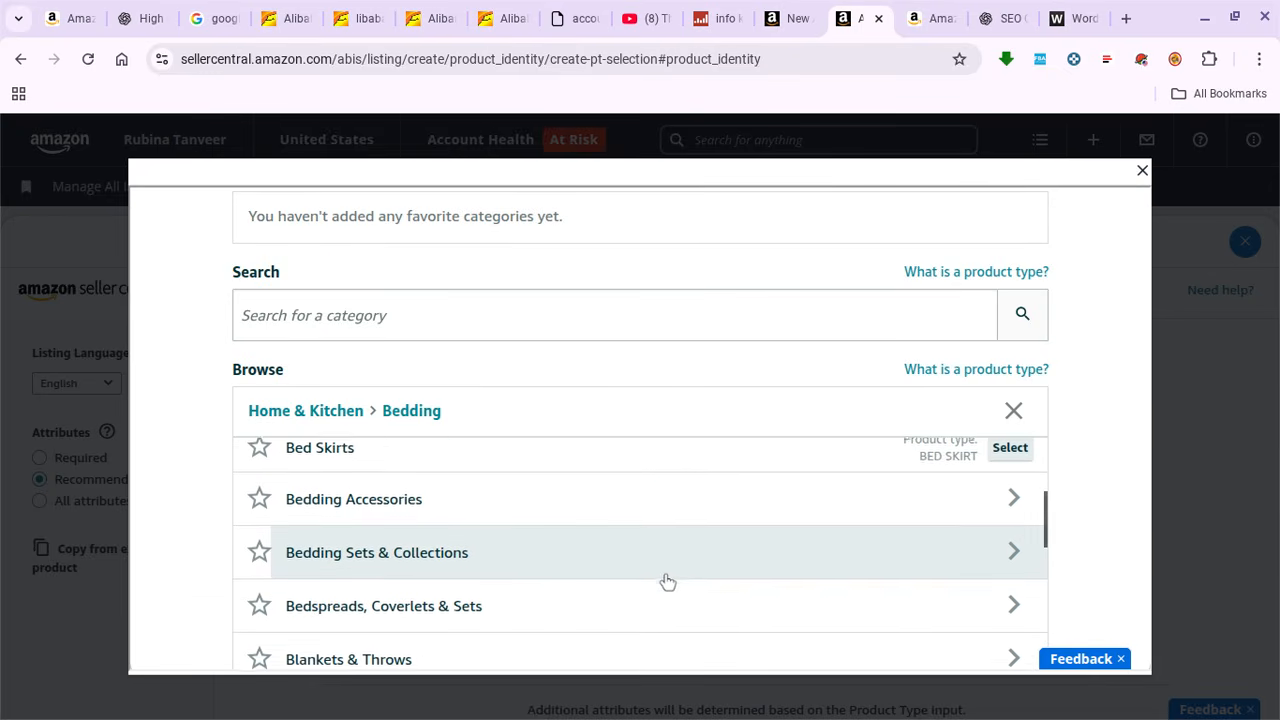
scroll(668, 582, down, 1)
scroll(668, 582, down, 3)
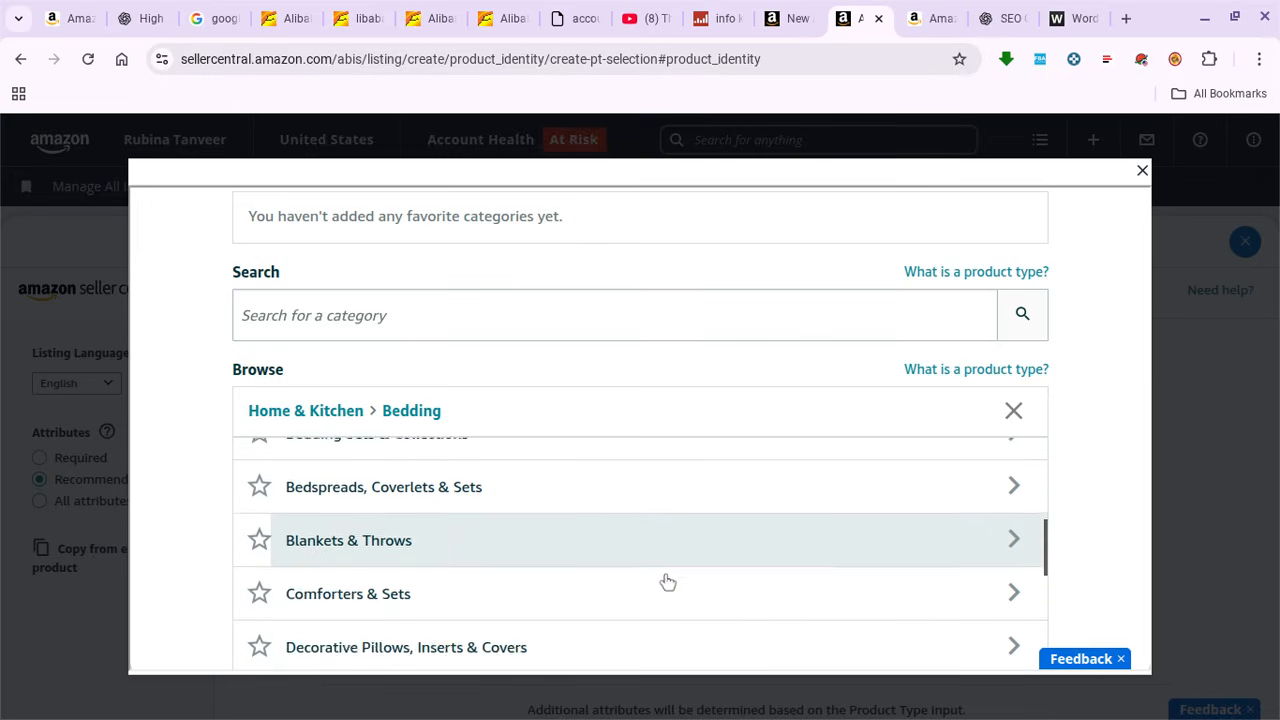
scroll(551, 516, down, 4)
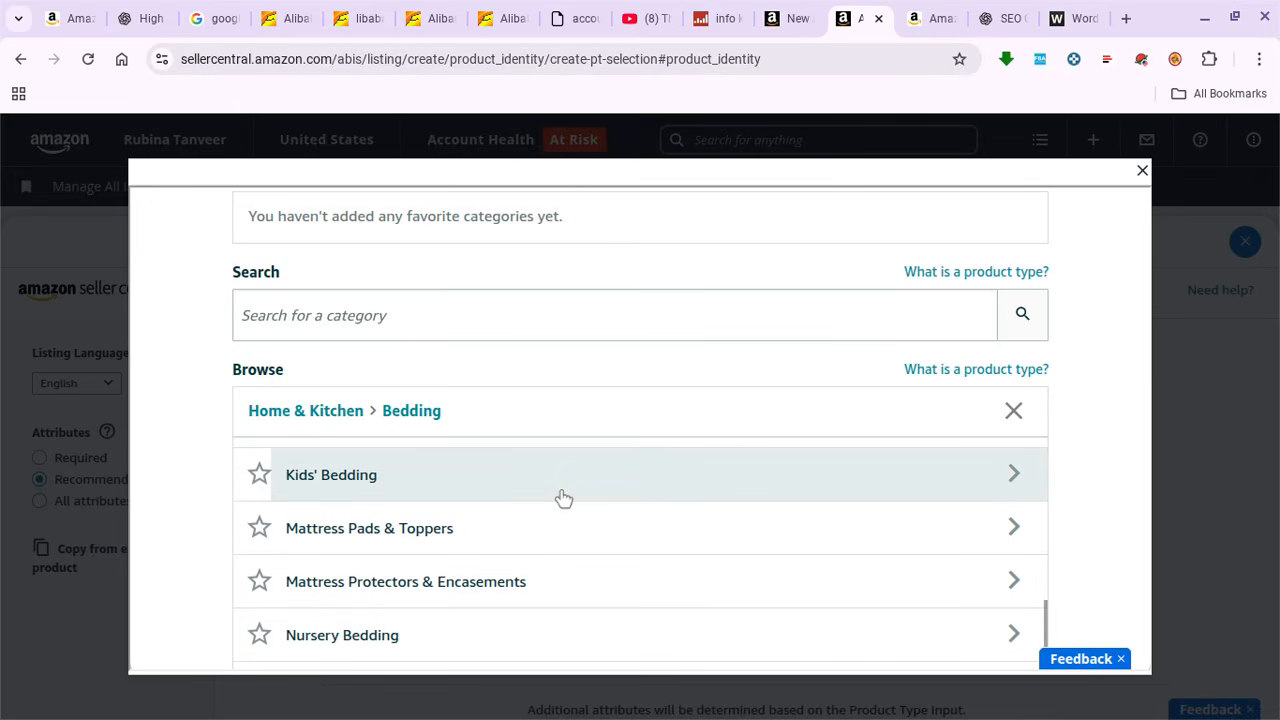
scroll(563, 497, down, 2)
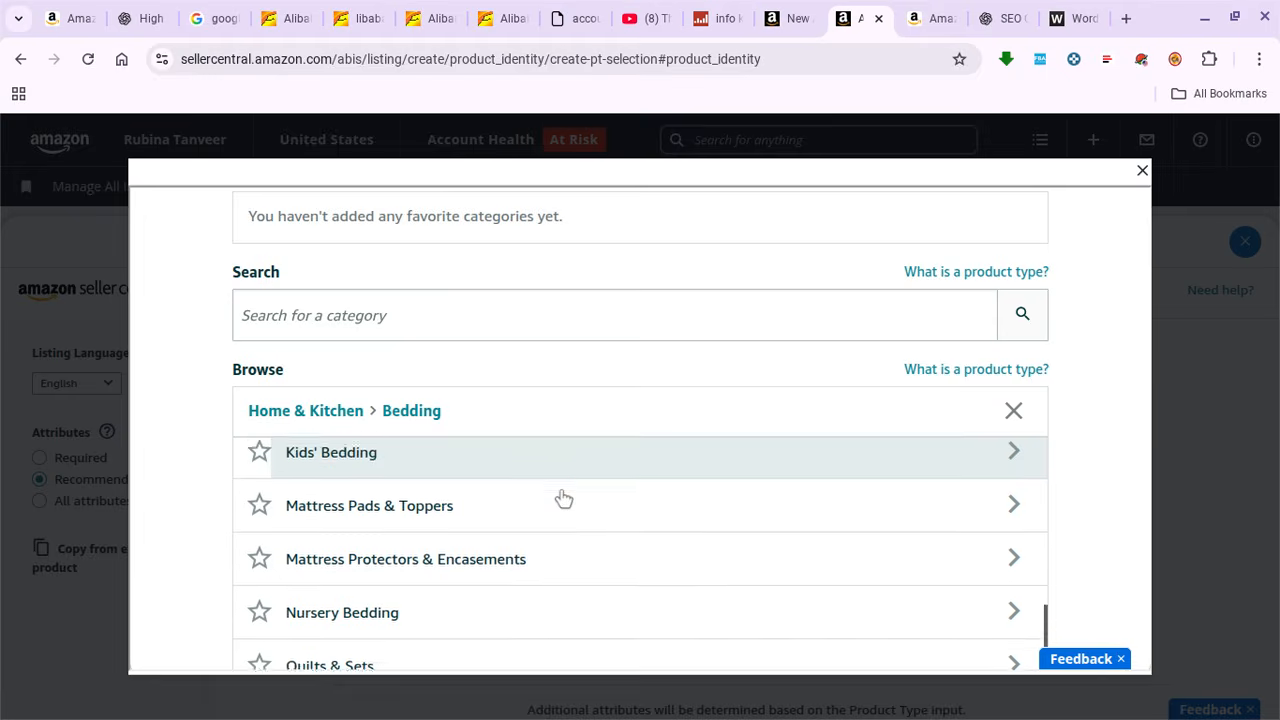
click(930, 18)
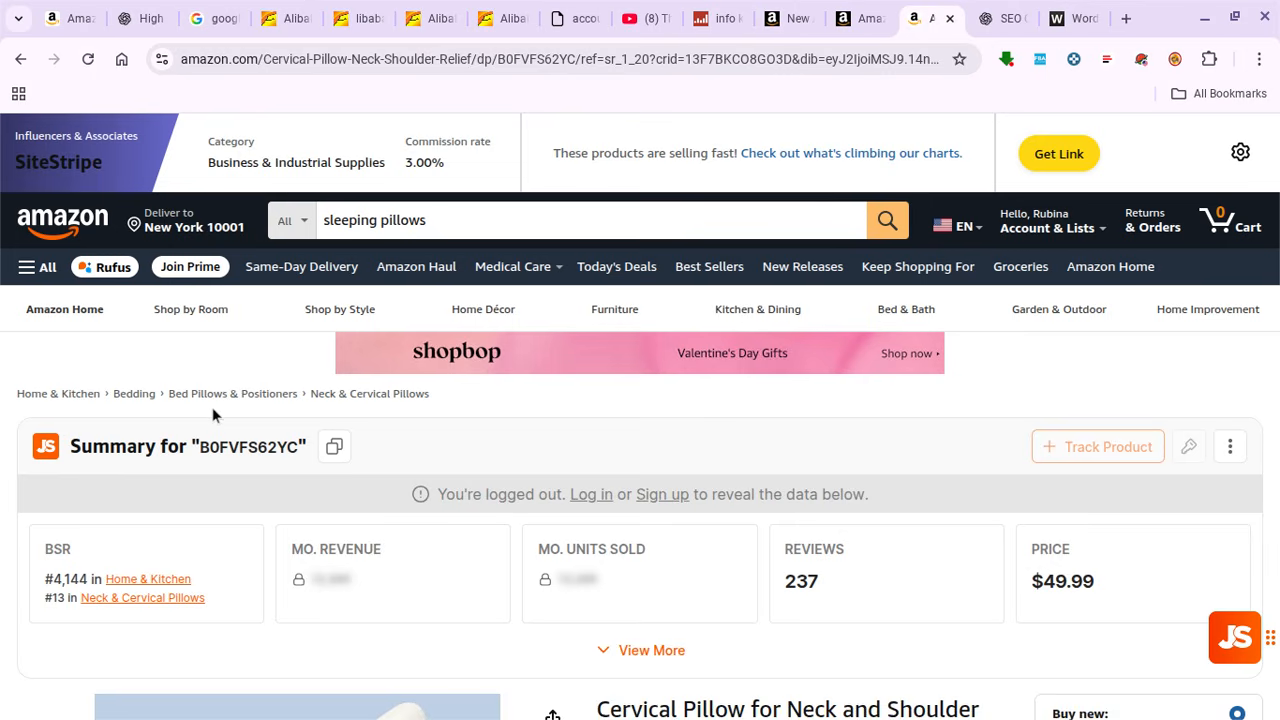
click(853, 12)
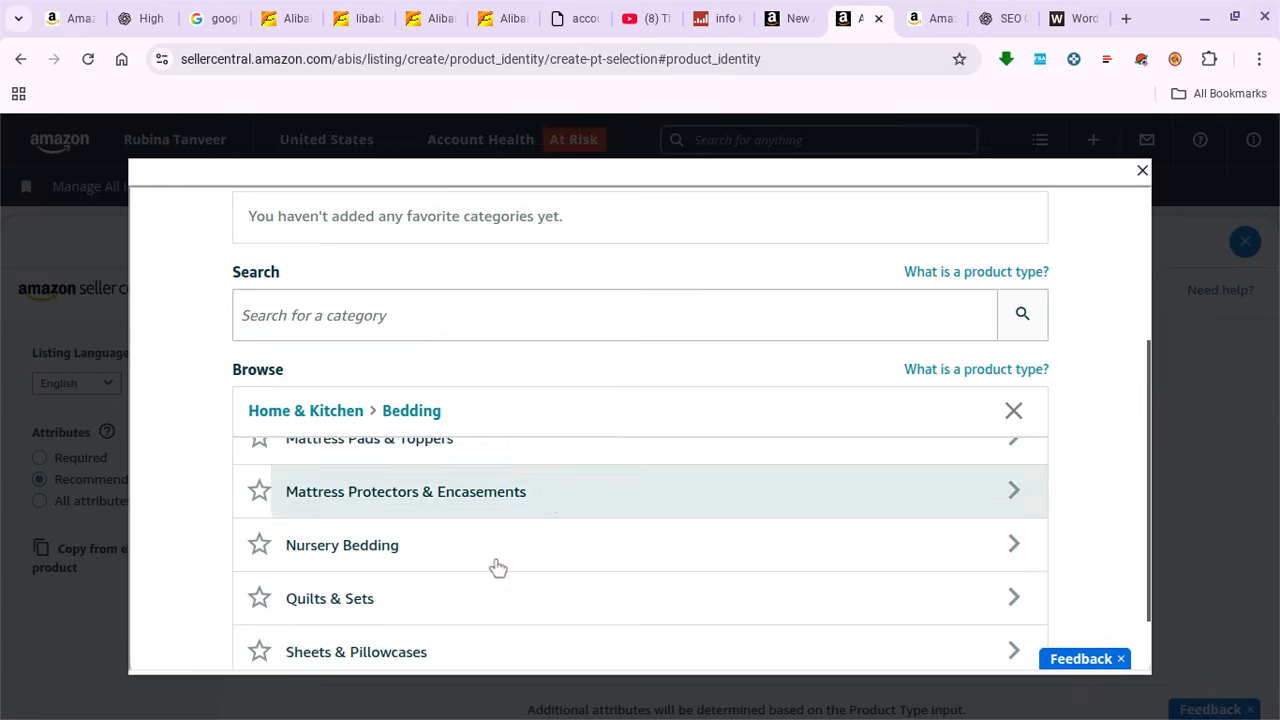
- Open the Bed Pillows & Positioners subcategory under Home & Kitchen > Bedding
scroll(491, 568, down, 2)
scroll(504, 541, up, 8)
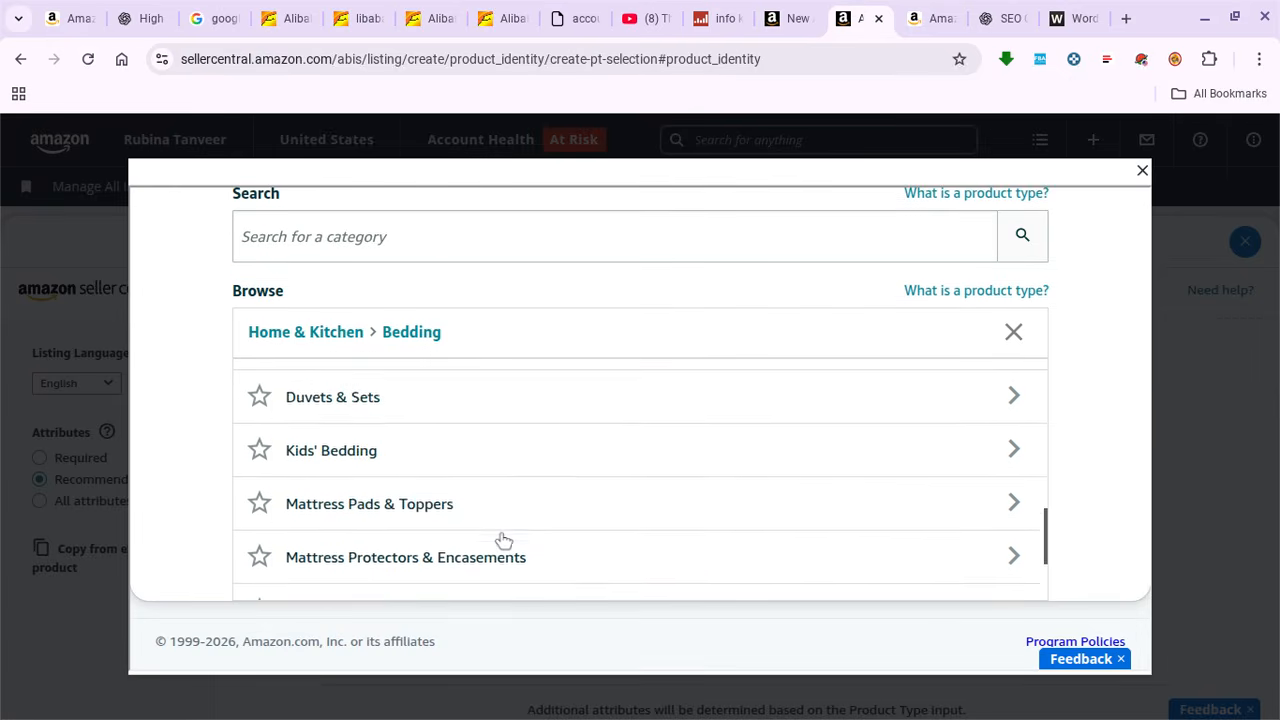
scroll(500, 507, up, 4)
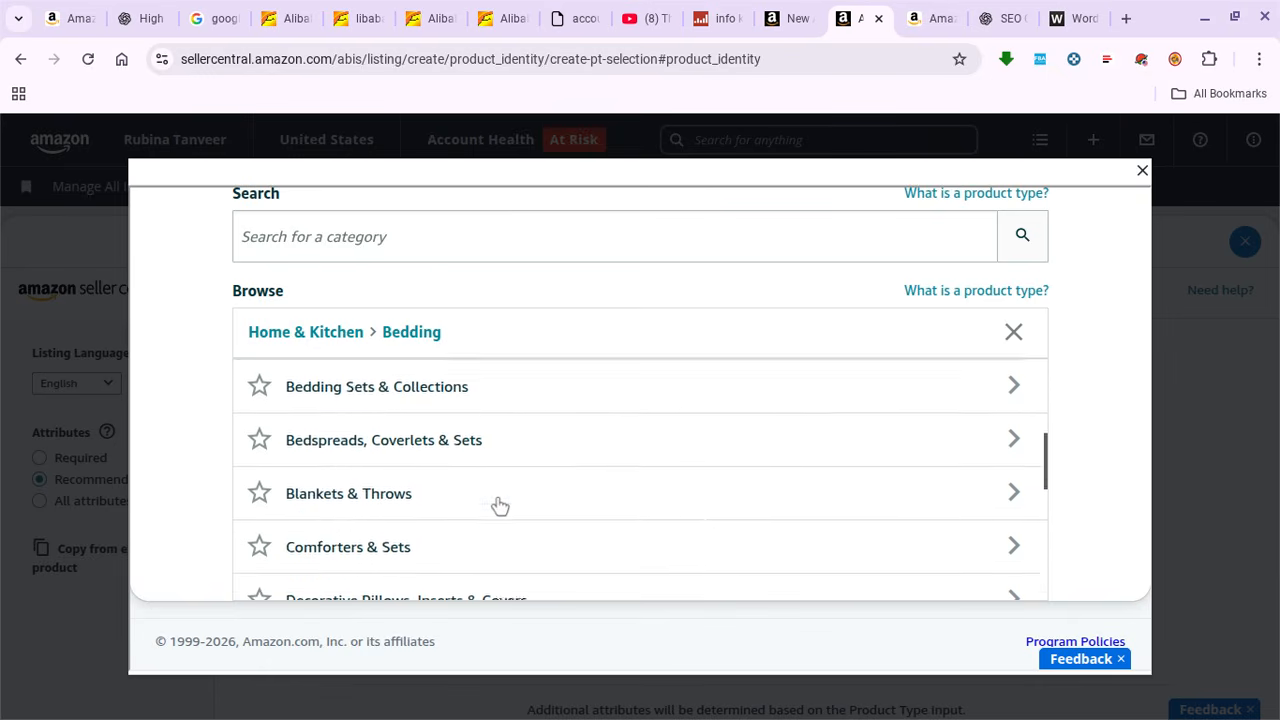
scroll(500, 507, up, 3)
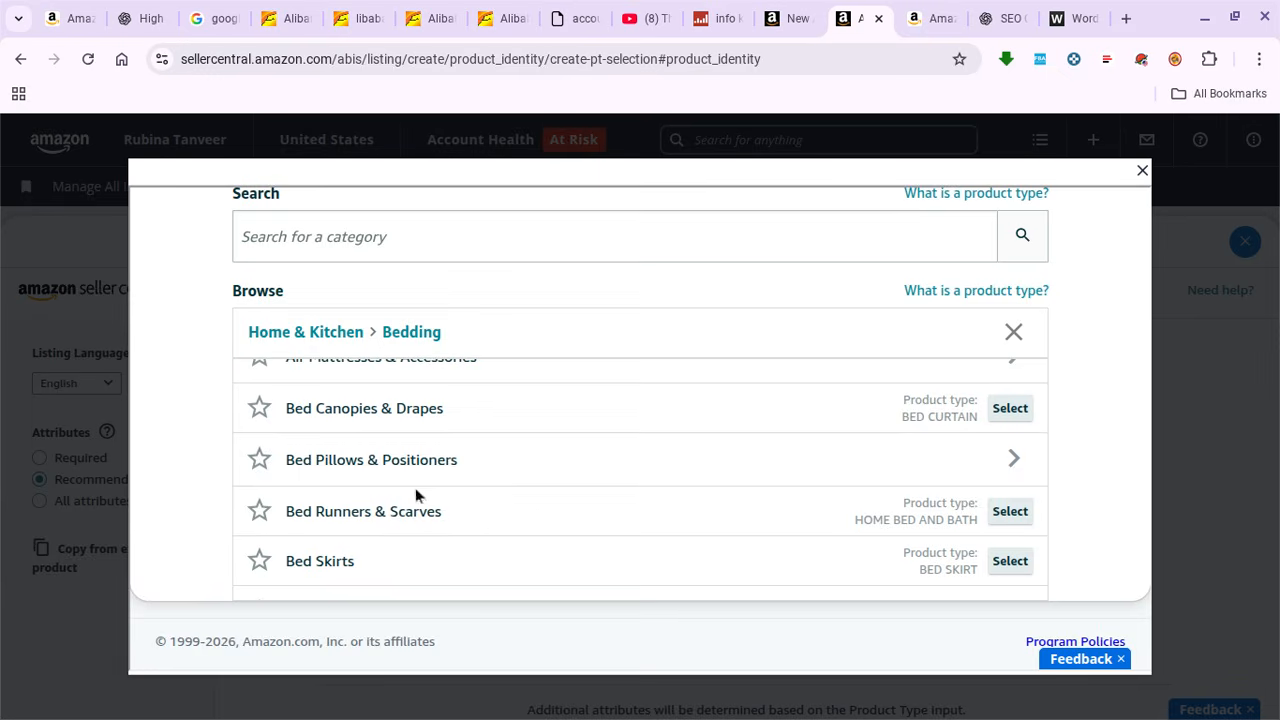
click(464, 470)
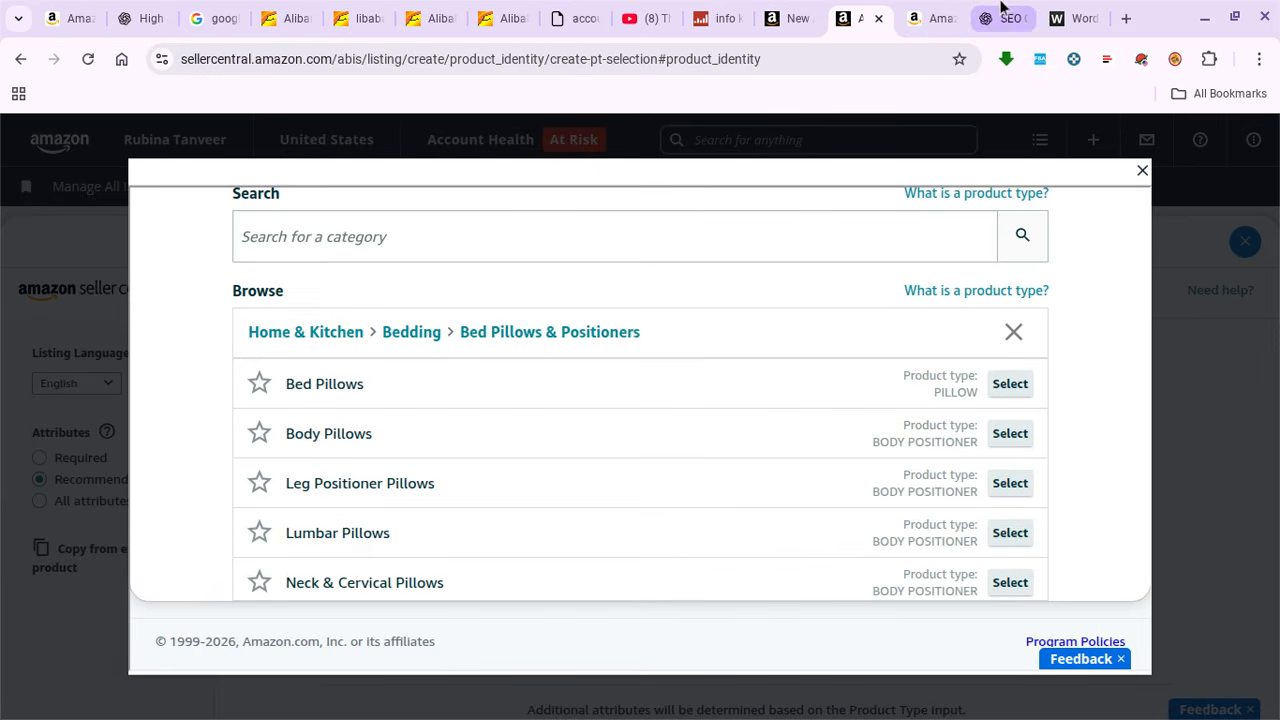
- Check the last category level on the competing pillow listing and select Neck & Cervical Pillows as the new listing's category
click(925, 18)
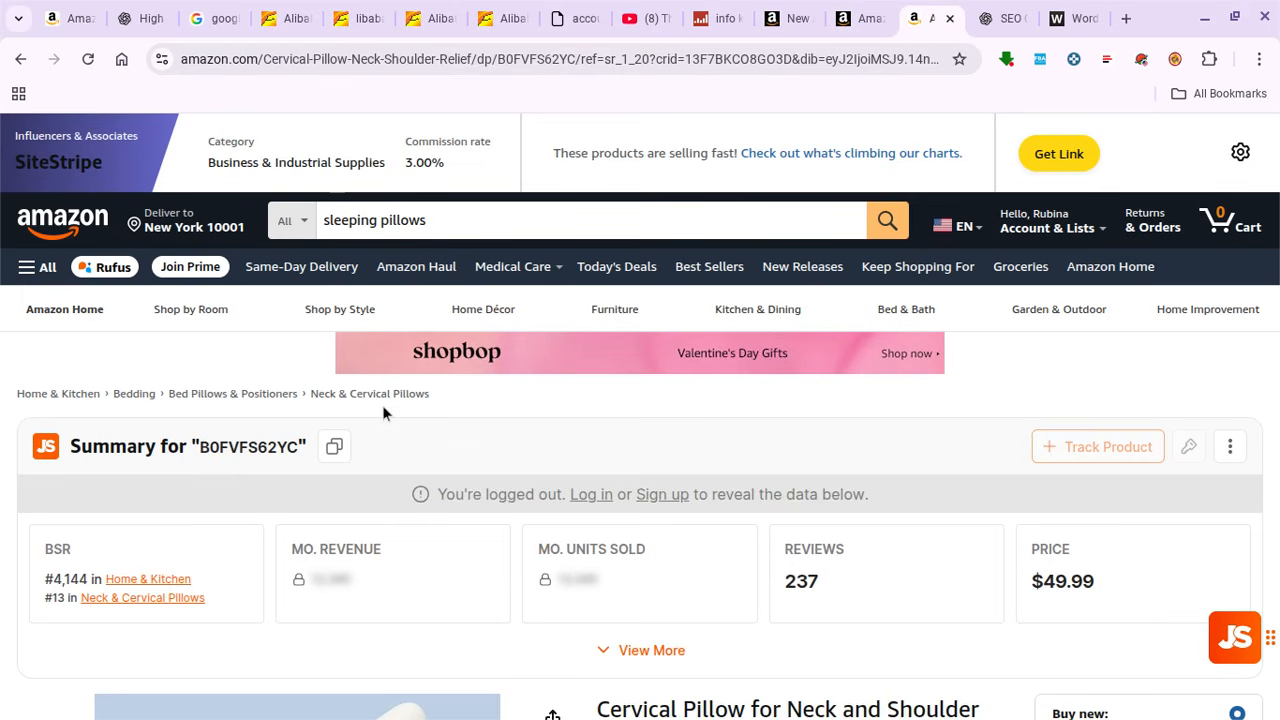
click(850, 18)
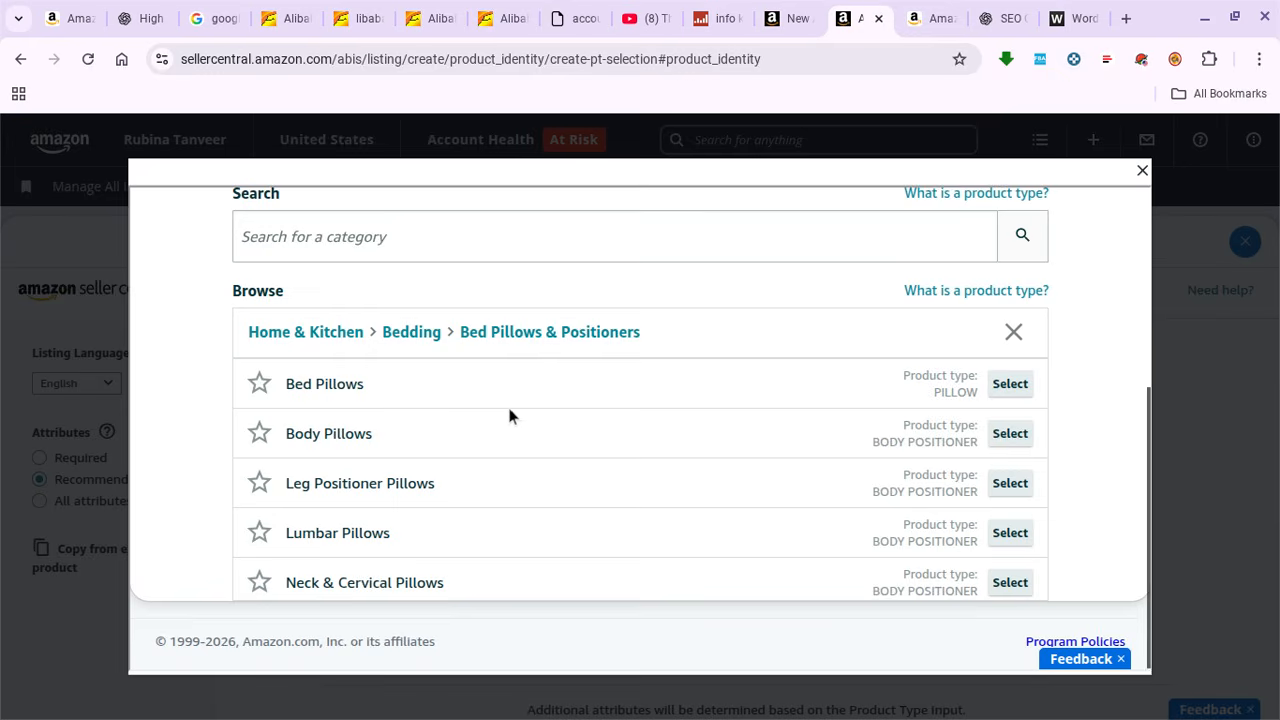
scroll(508, 416, down, 1)
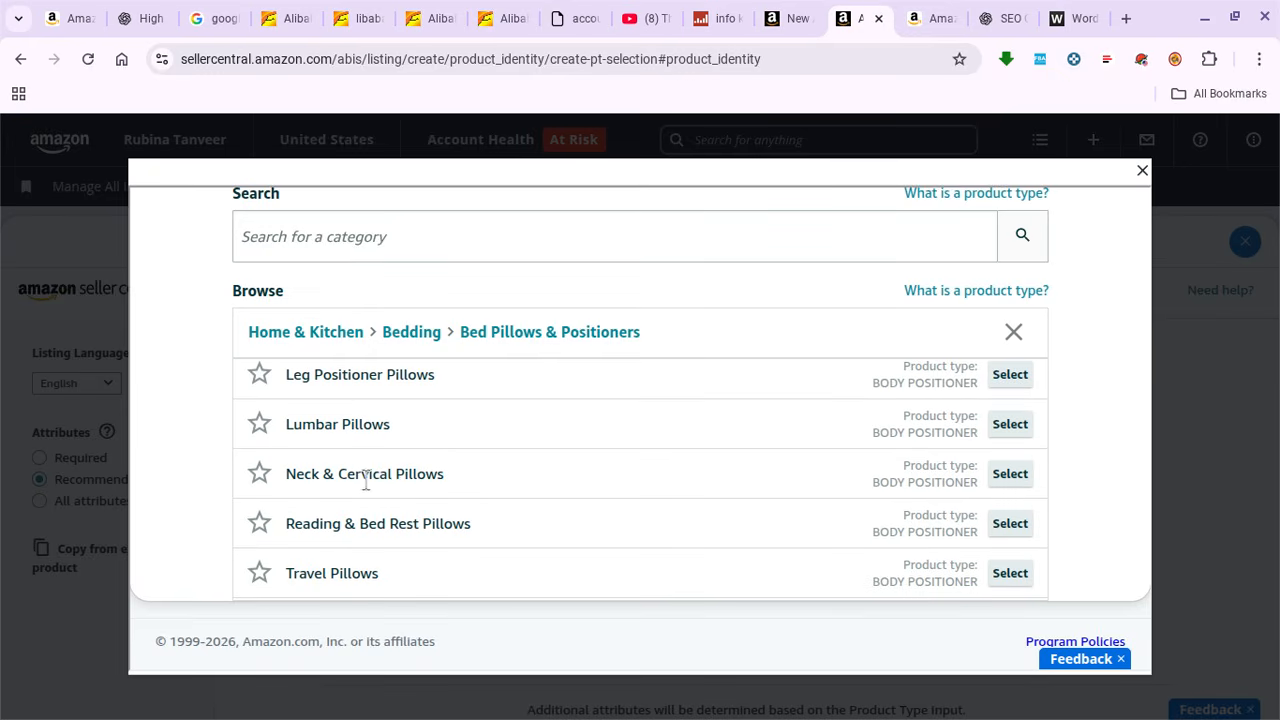
click(1025, 478)
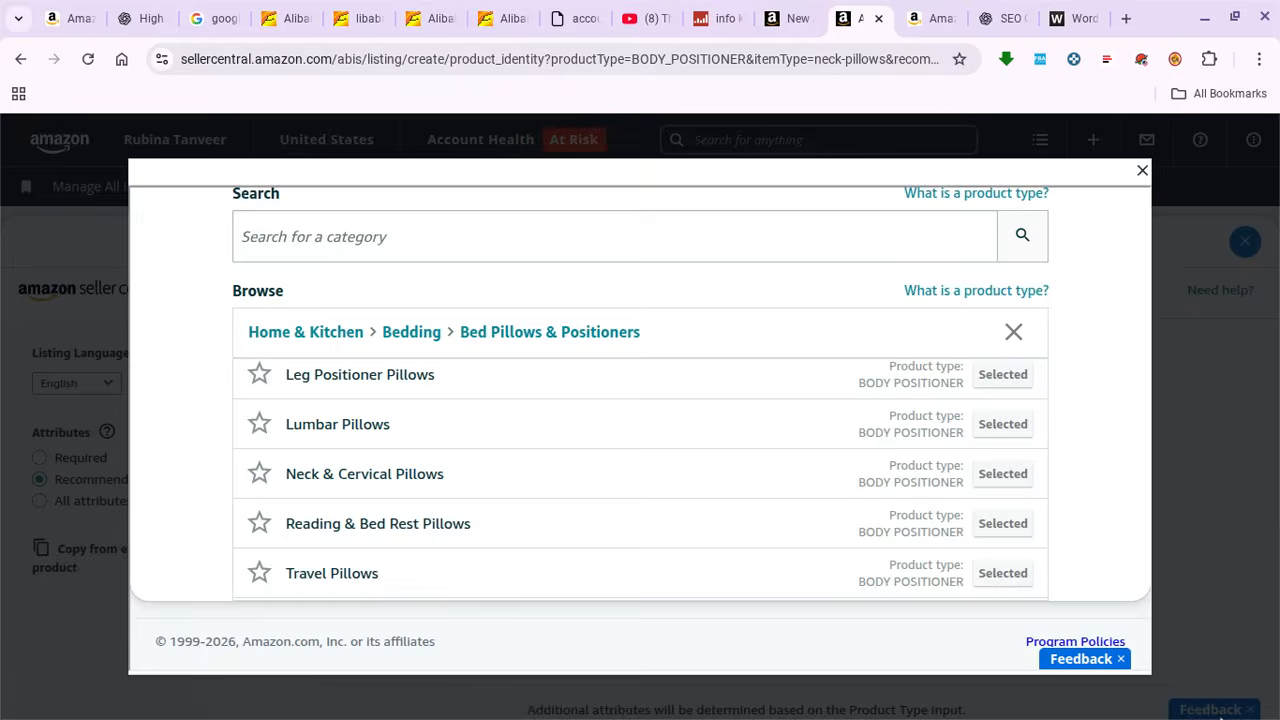
- Keep waiting for the unresponsive pages so the listing form can load with the selected product type
mouse_move(1222, 716)
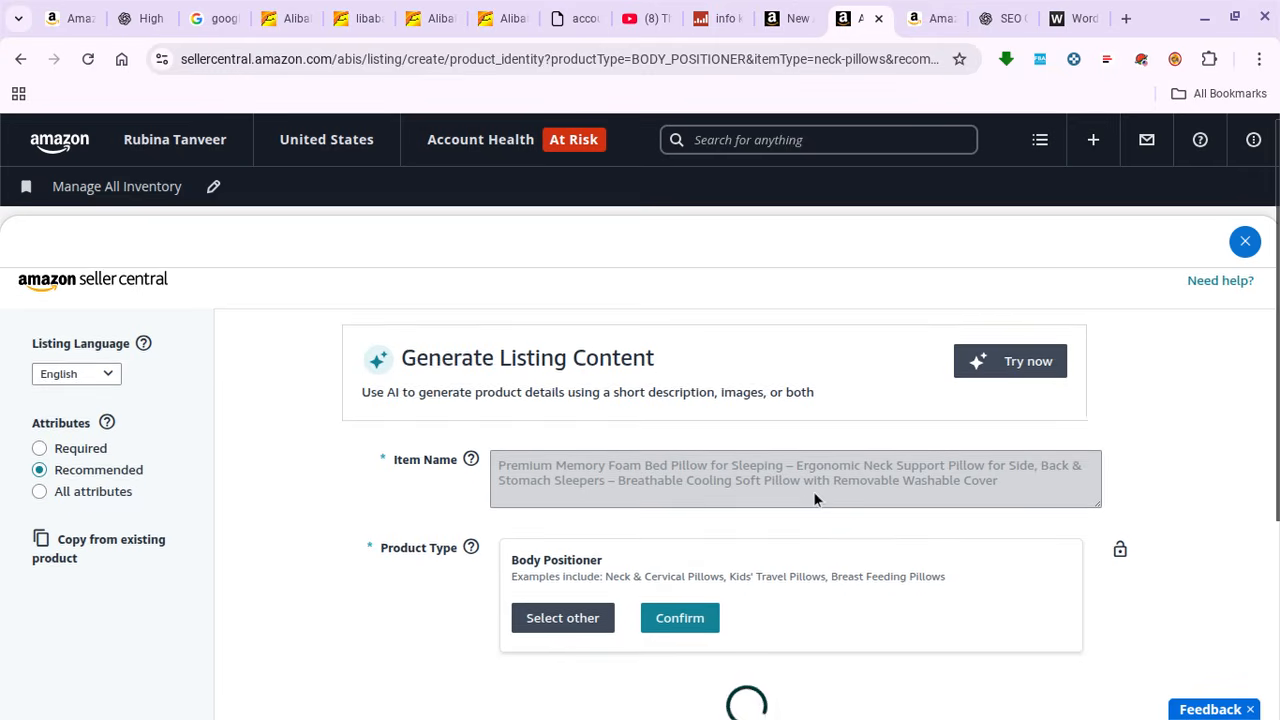
scroll(813, 491, down, 1)
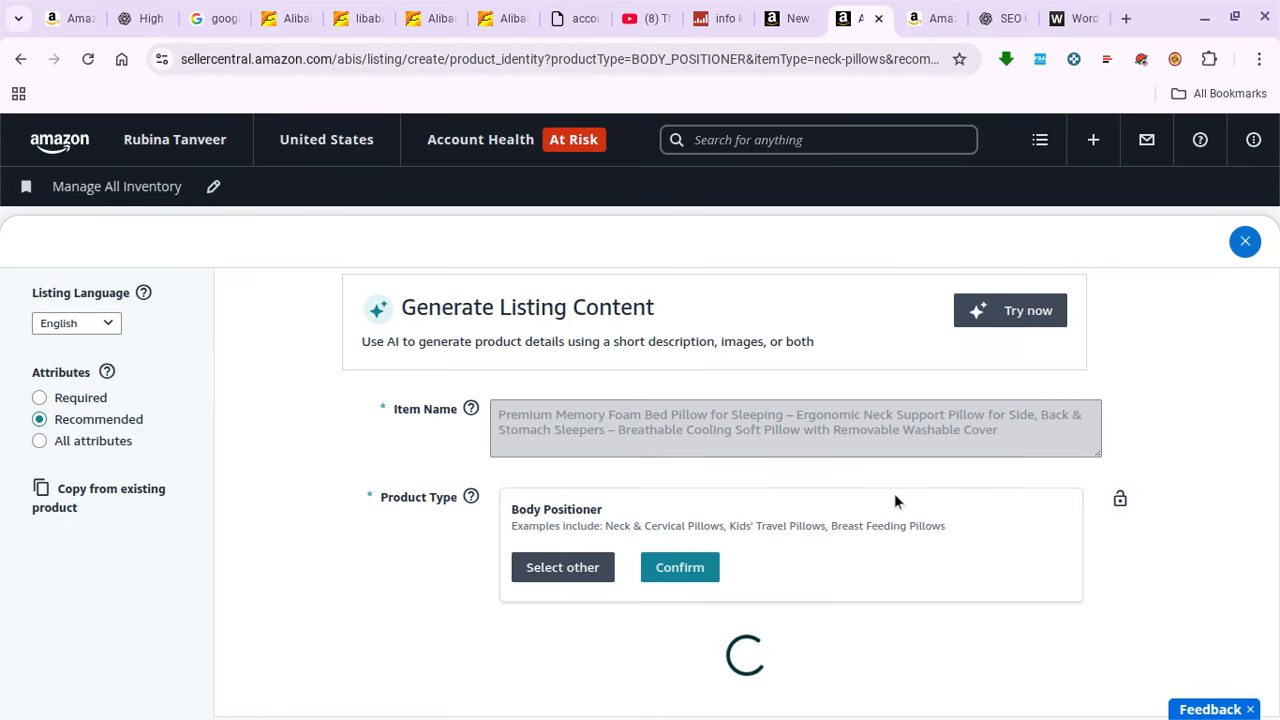
scroll(894, 495, down, 2)
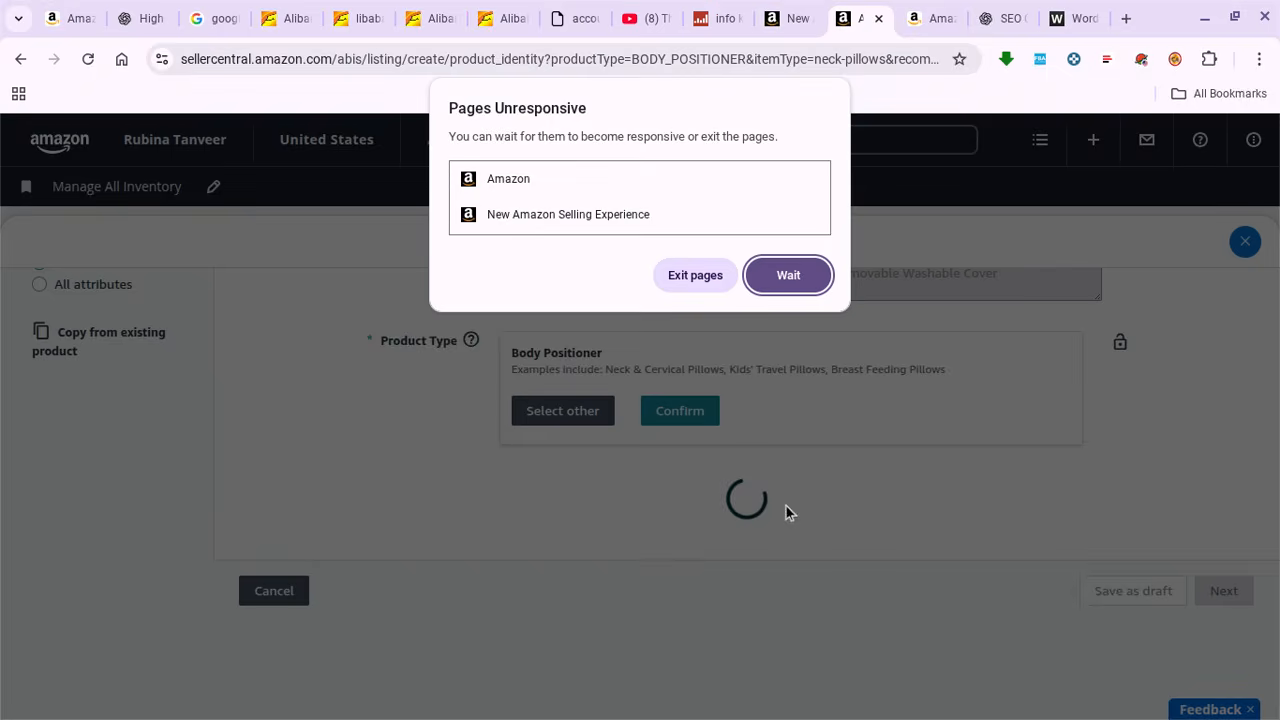
click(803, 271)
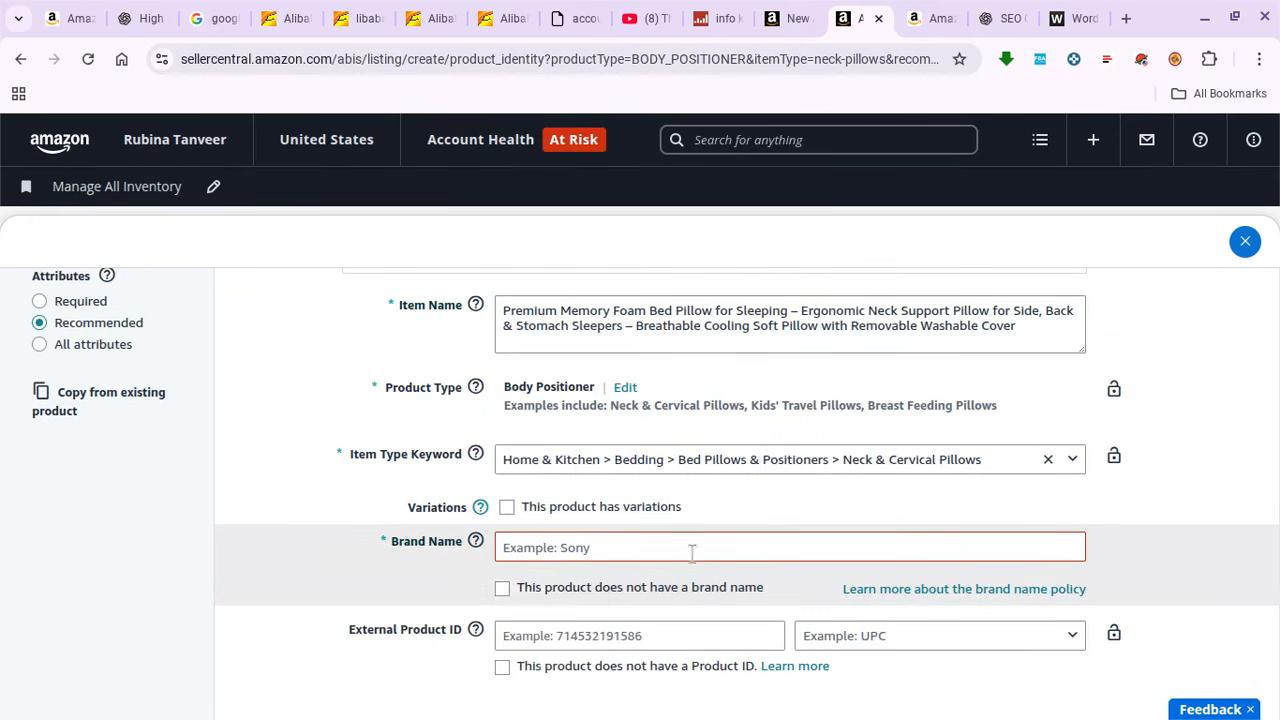
- Mark the product as having no brand name and no external product ID
click(594, 547)
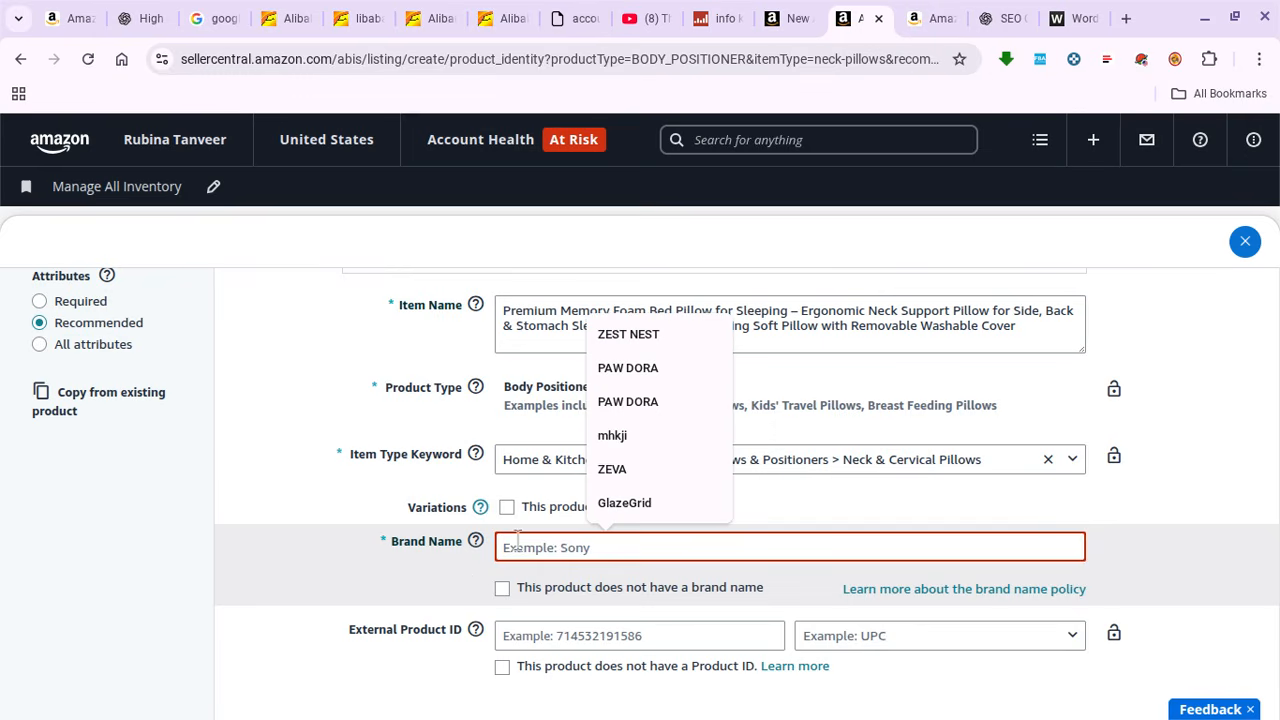
click(484, 593)
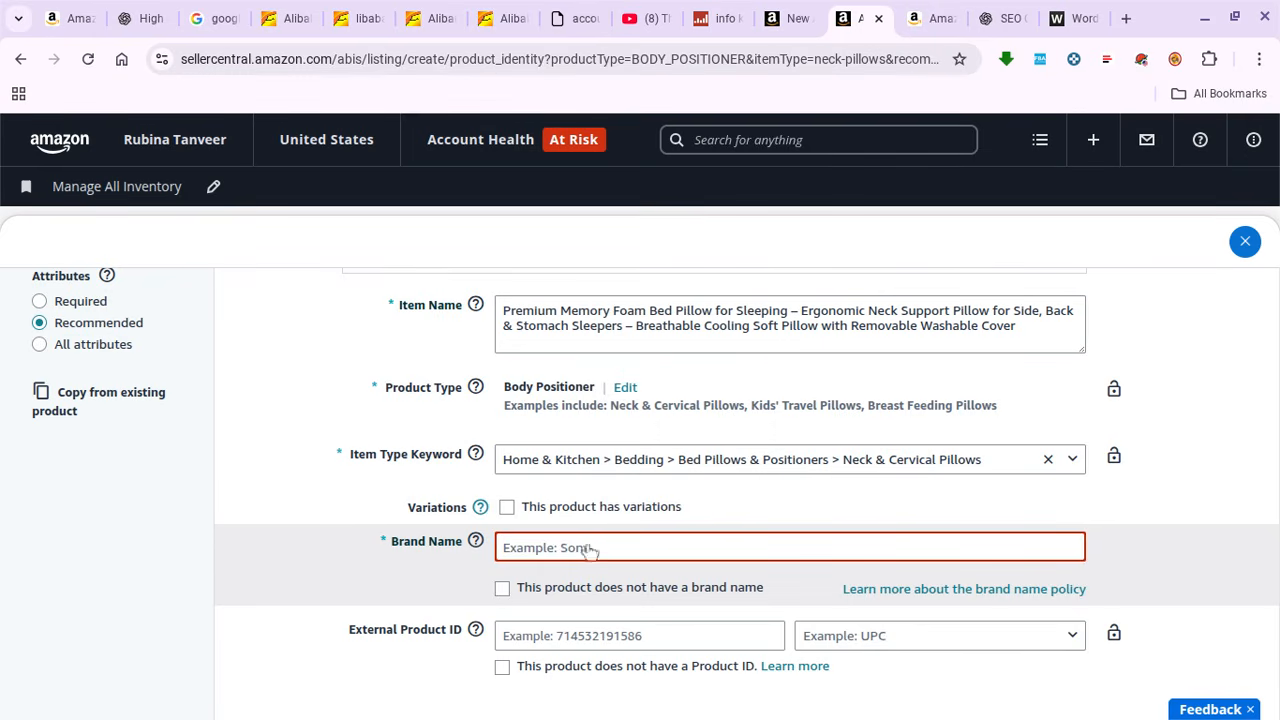
click(502, 590)
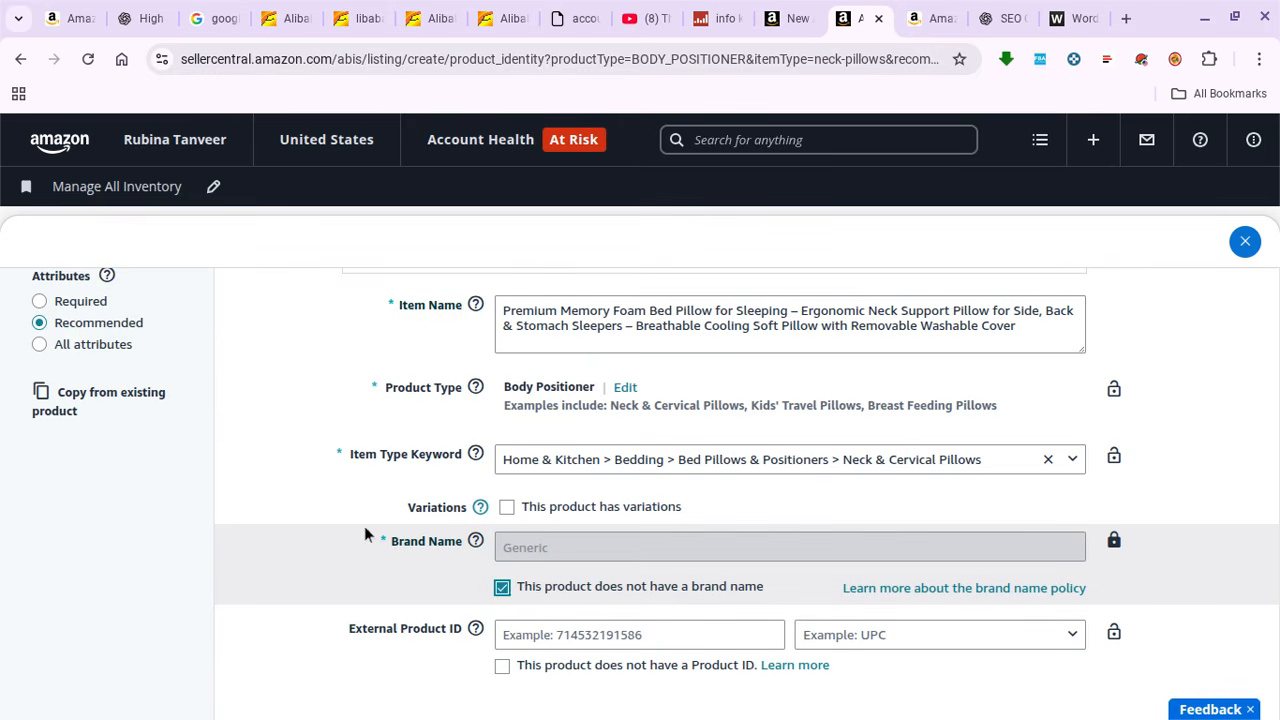
scroll(365, 528, down, 1)
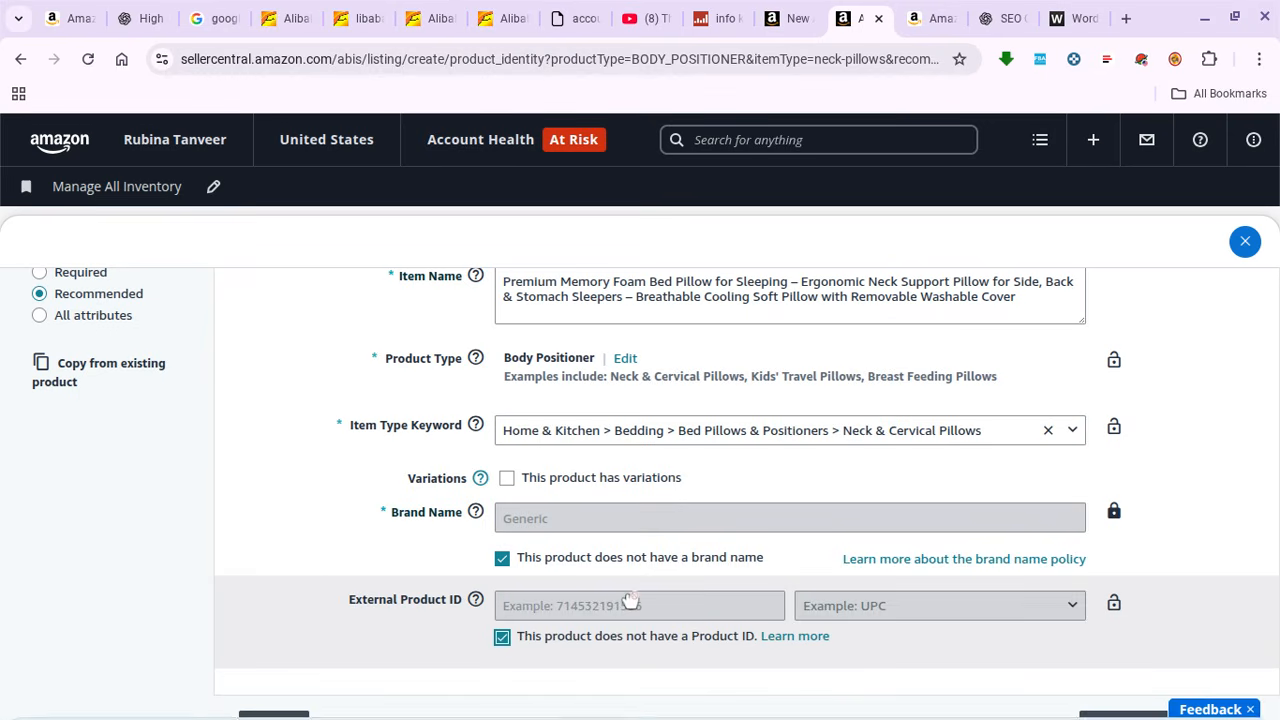
scroll(638, 596, down, 1)
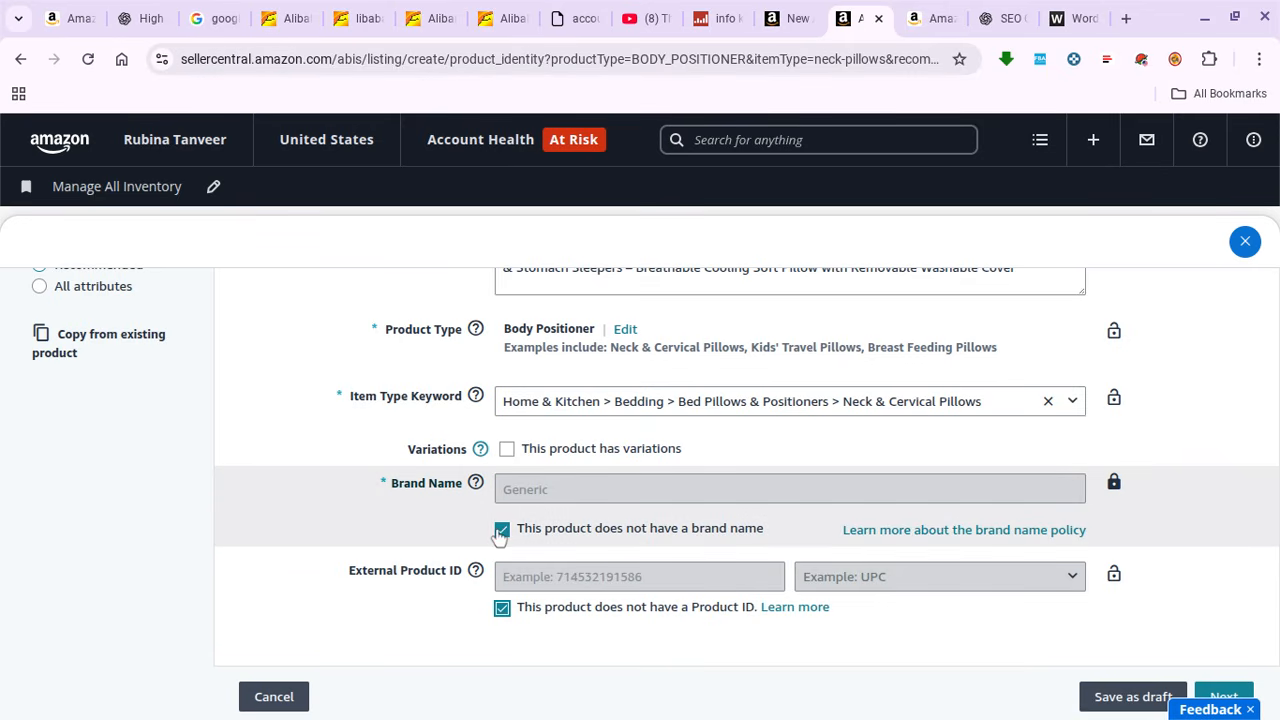
click(502, 531)
key(space)
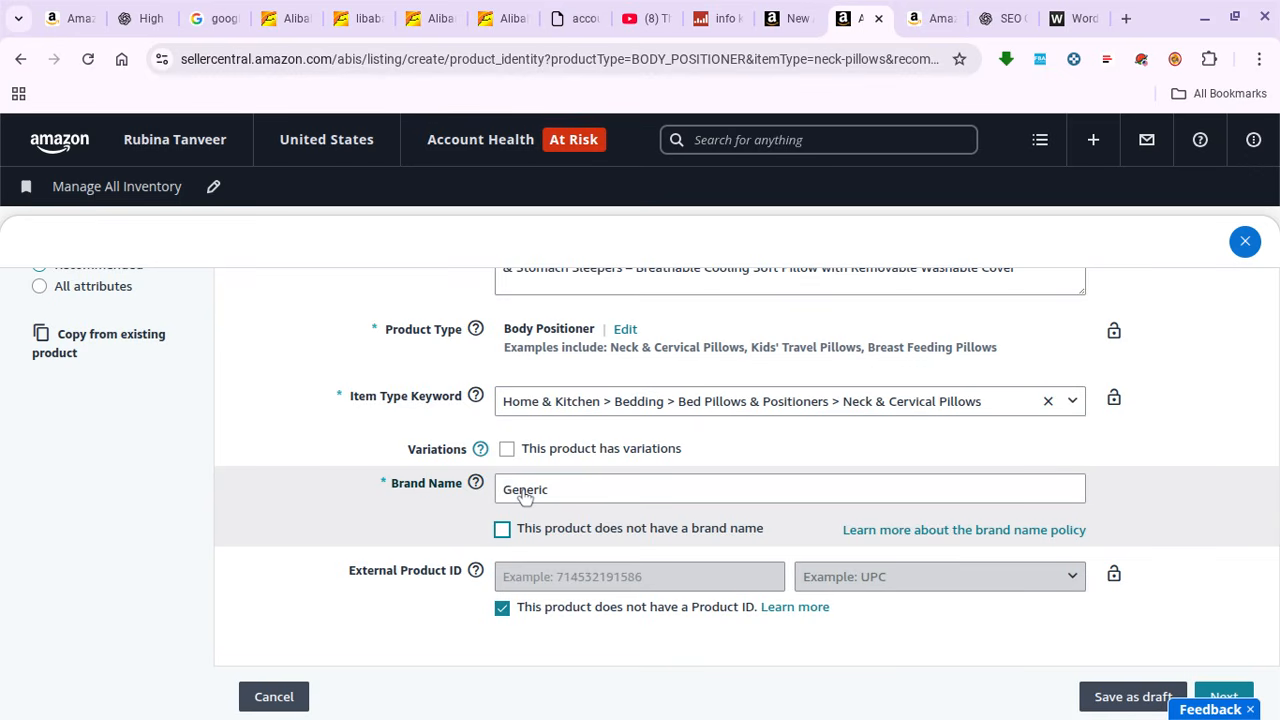
double_click(521, 488)
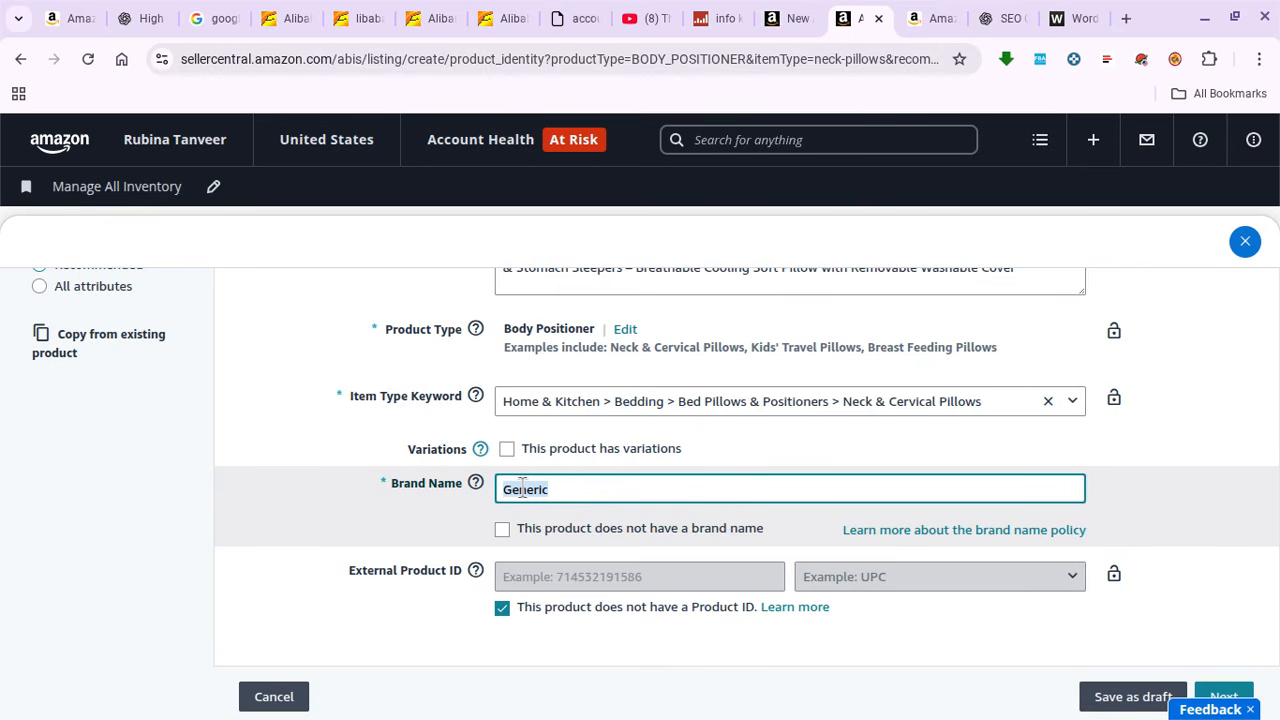
drag(521, 485, 517, 526)
click(471, 514)
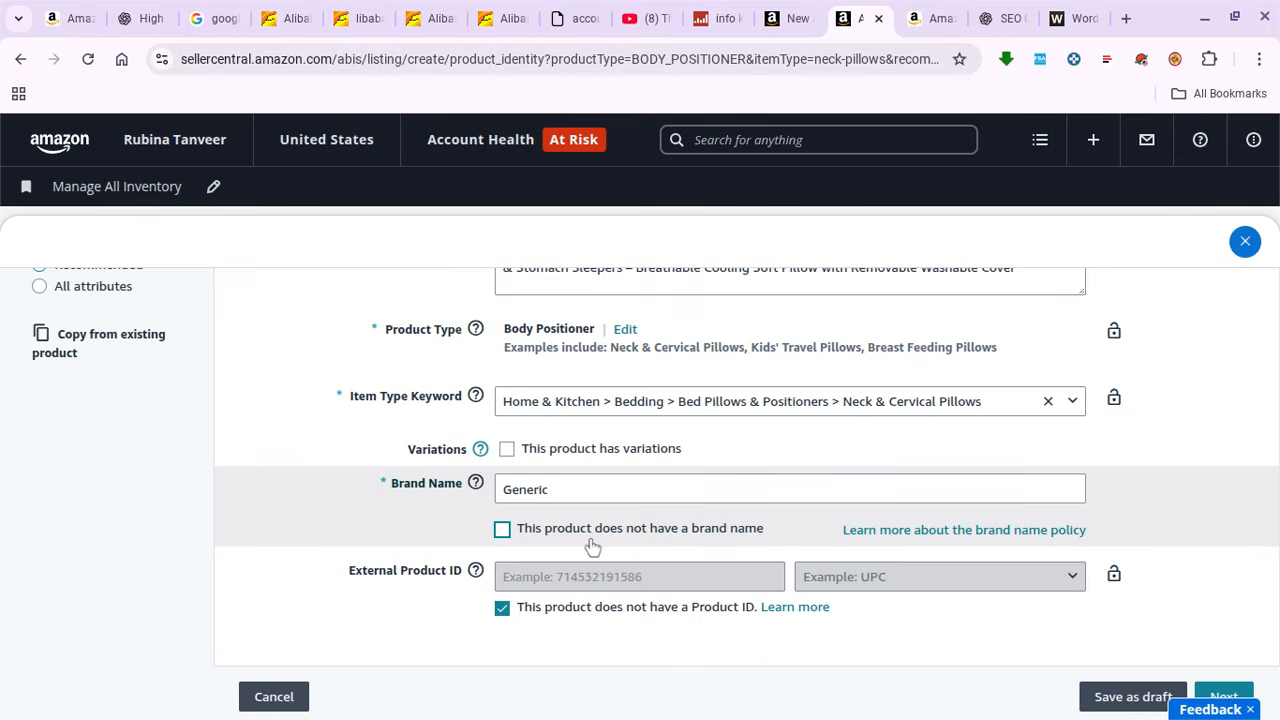
click(627, 528)
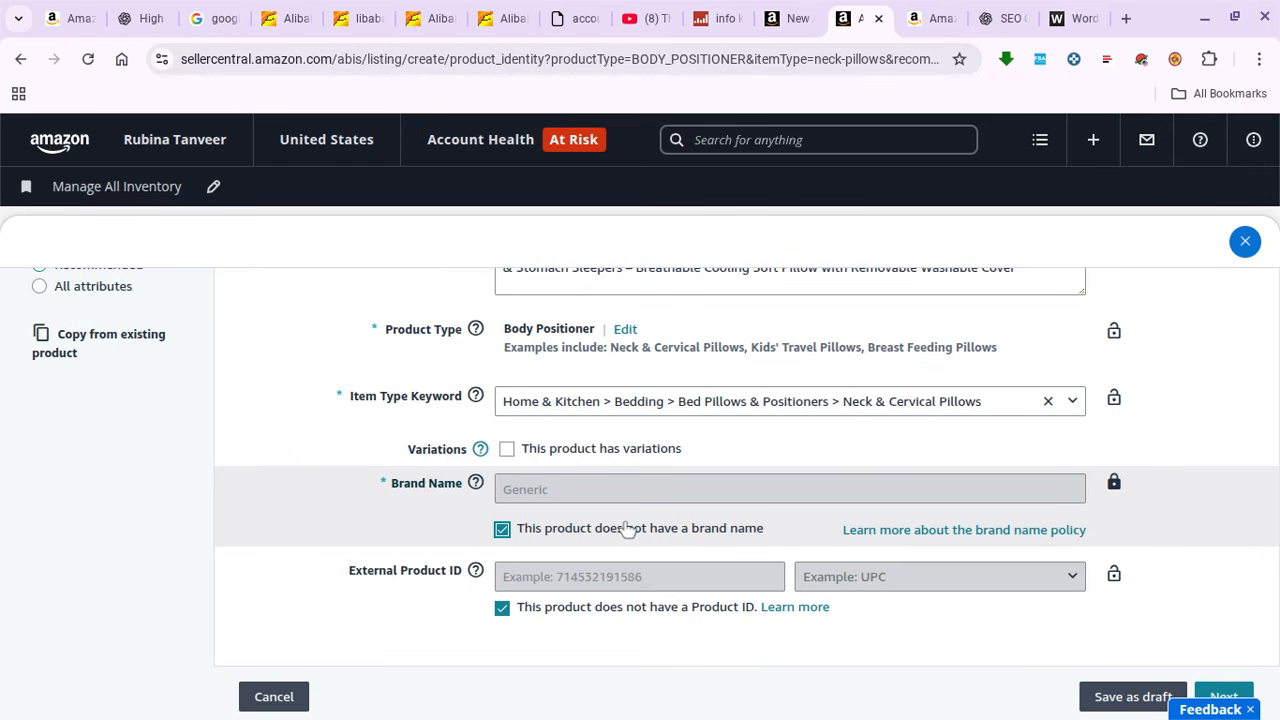
- Continue from the product identity page to the Description section and look over its description, bullet point and image fields
scroll(625, 529, down, 2)
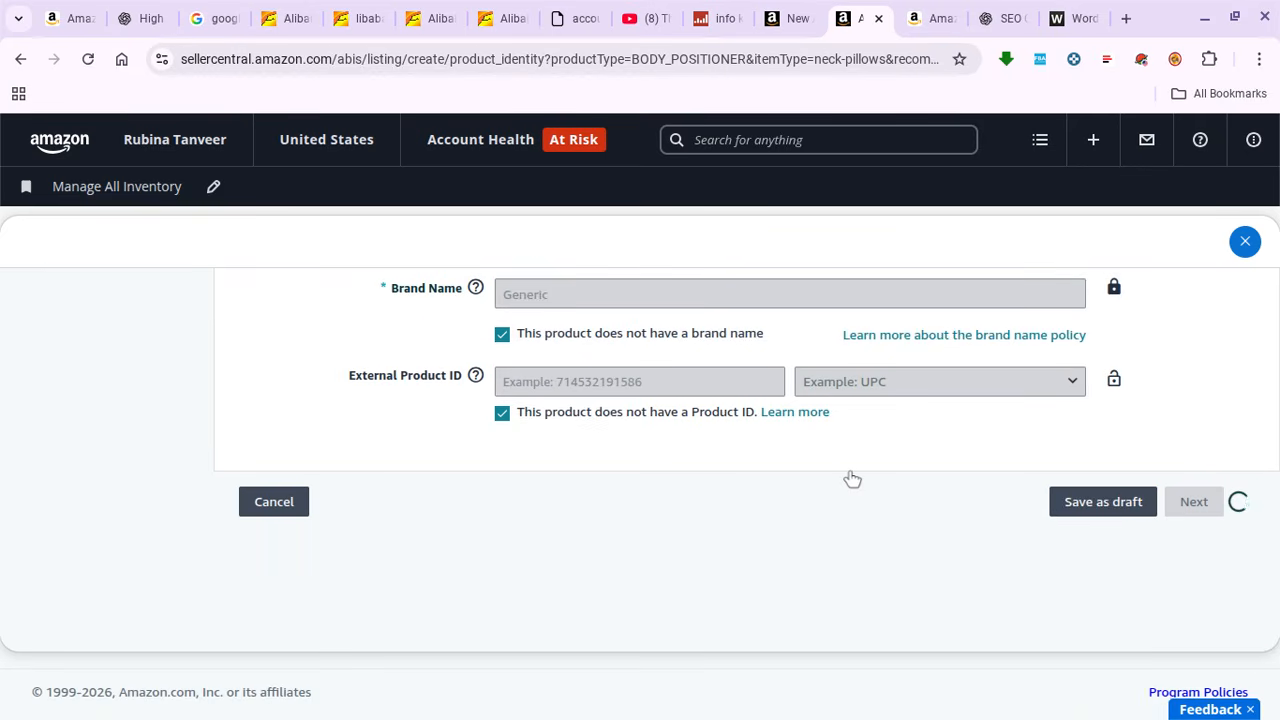
mouse_move(674, 718)
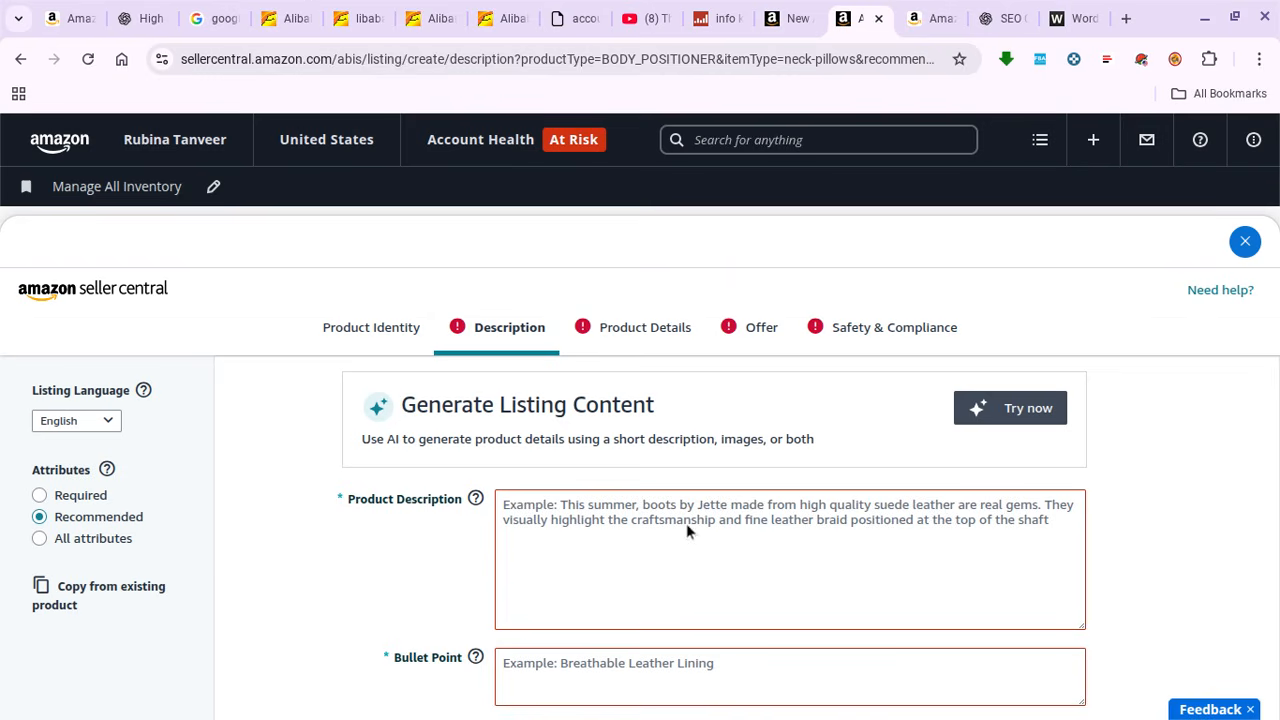
scroll(1234, 449, down, 2)
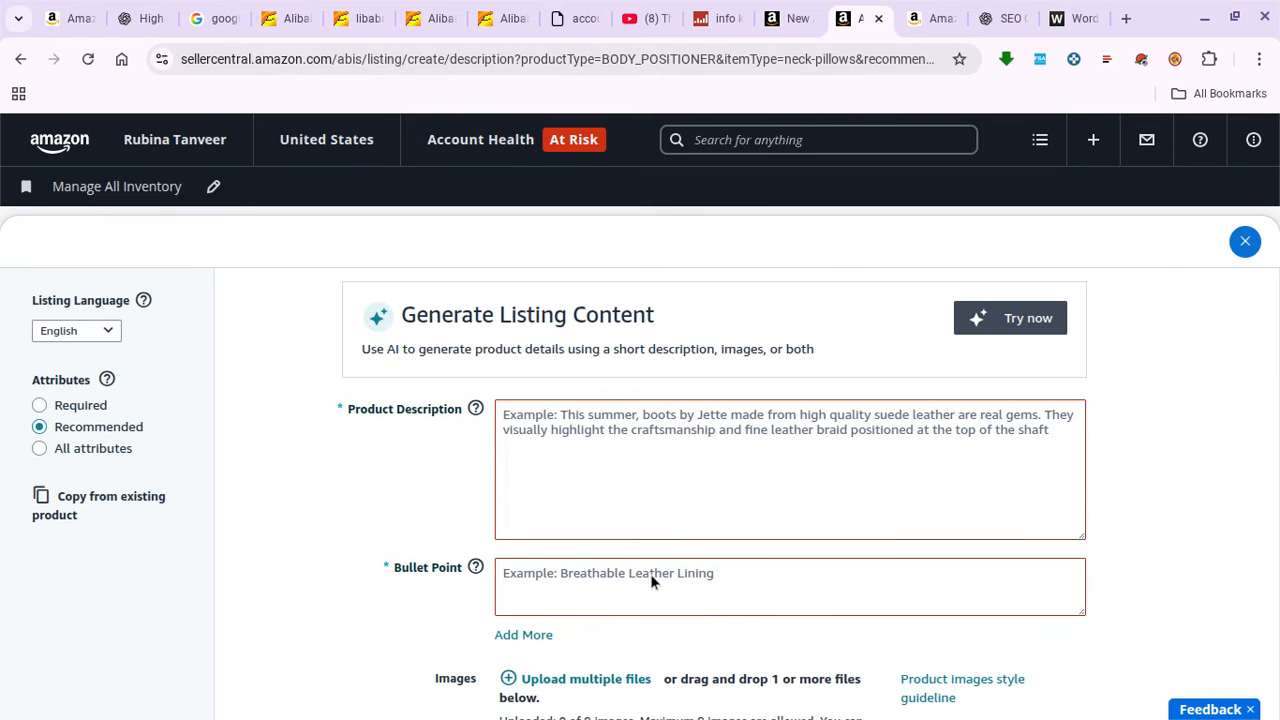
scroll(609, 586, down, 3)
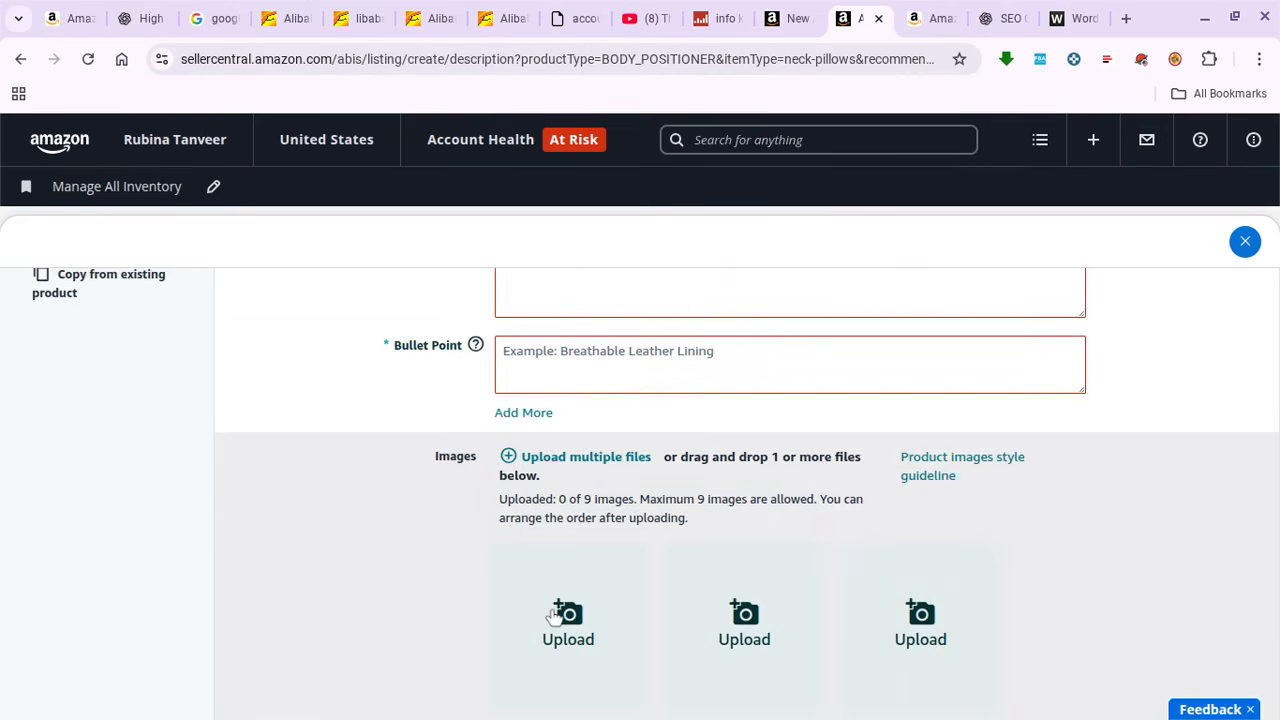
scroll(1175, 402, up, 3)
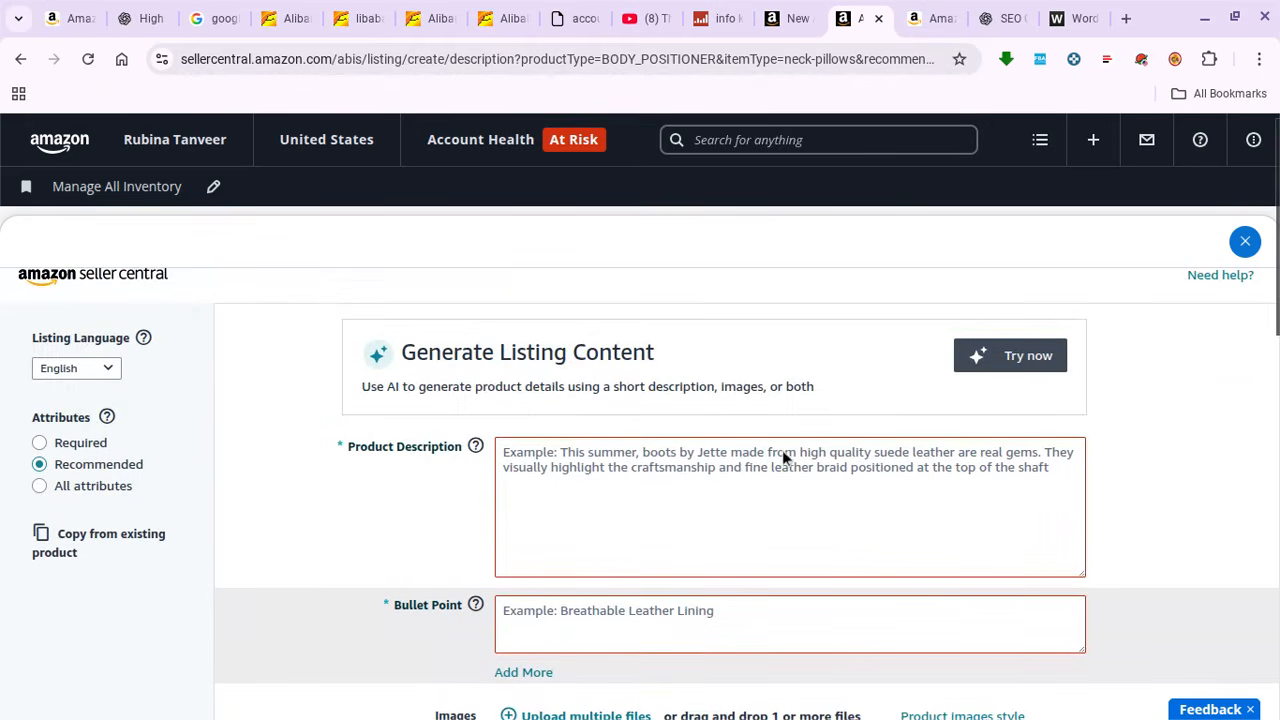
- Copy the single-paragraph product description from the ChatGPT answer and paste it as the listing's Product Description
click(1010, 14)
scroll(886, 390, down, 3)
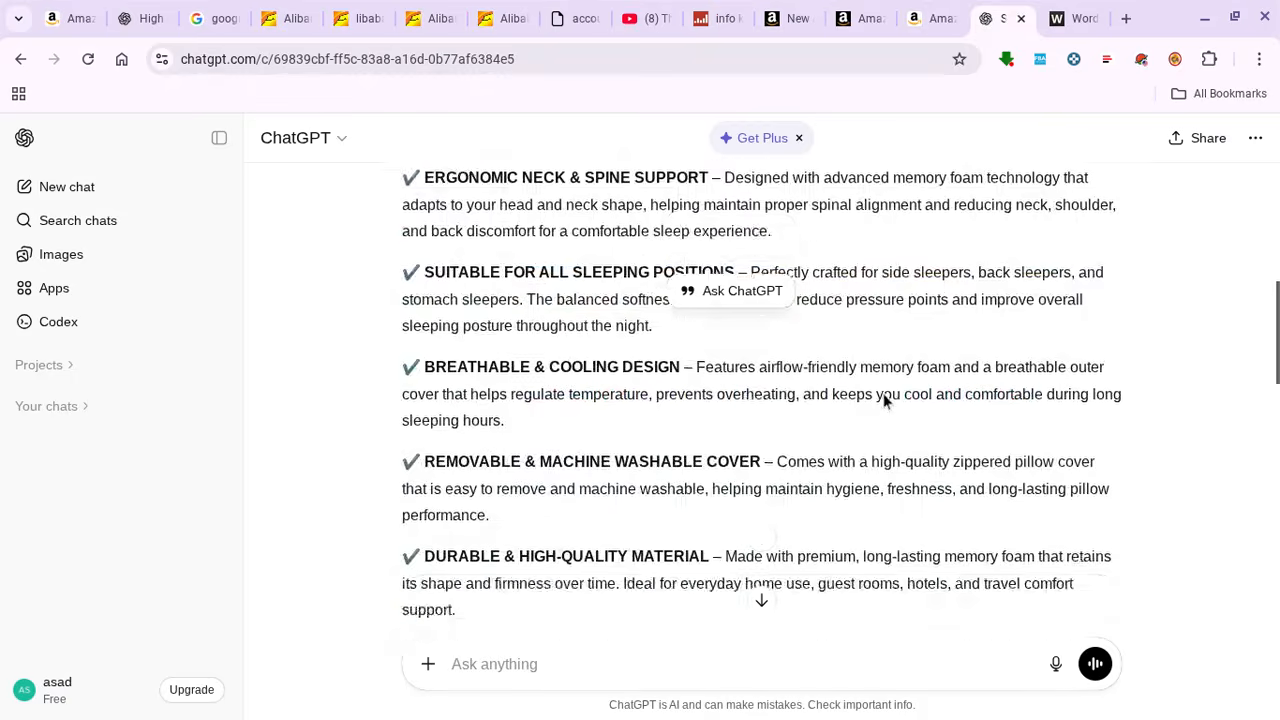
scroll(886, 400, down, 4)
triple_click(740, 449)
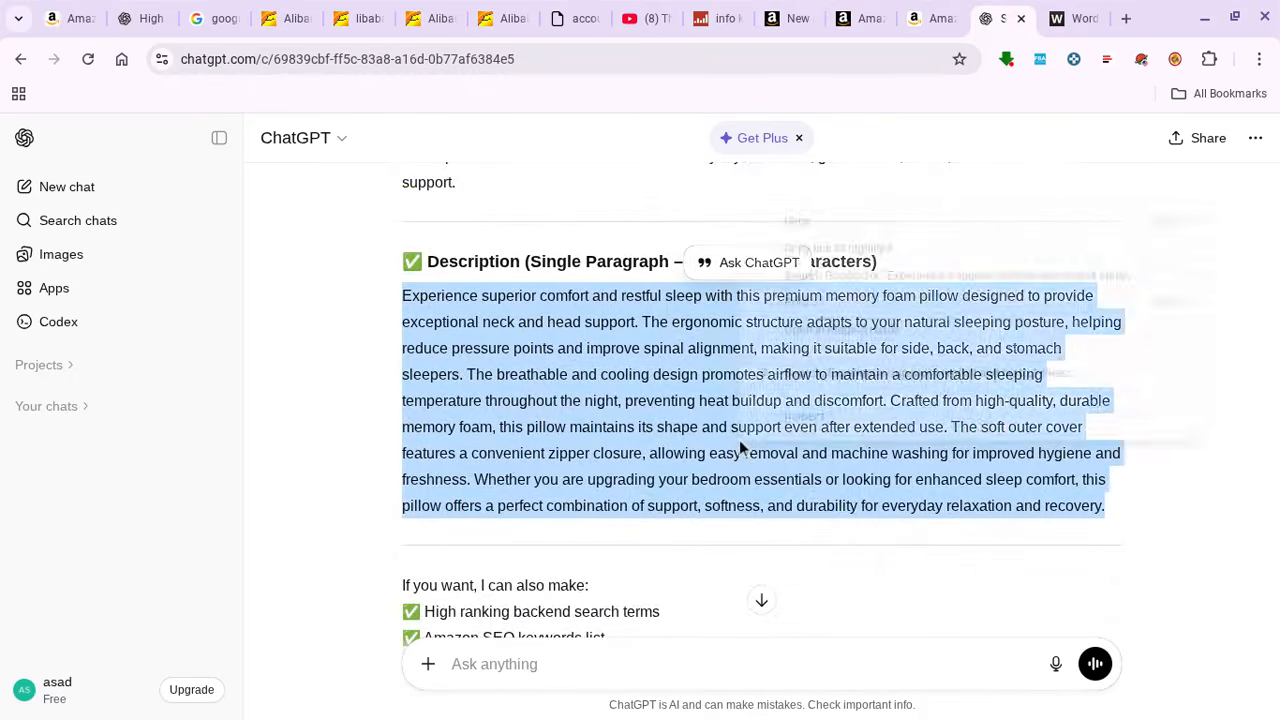
click(780, 231)
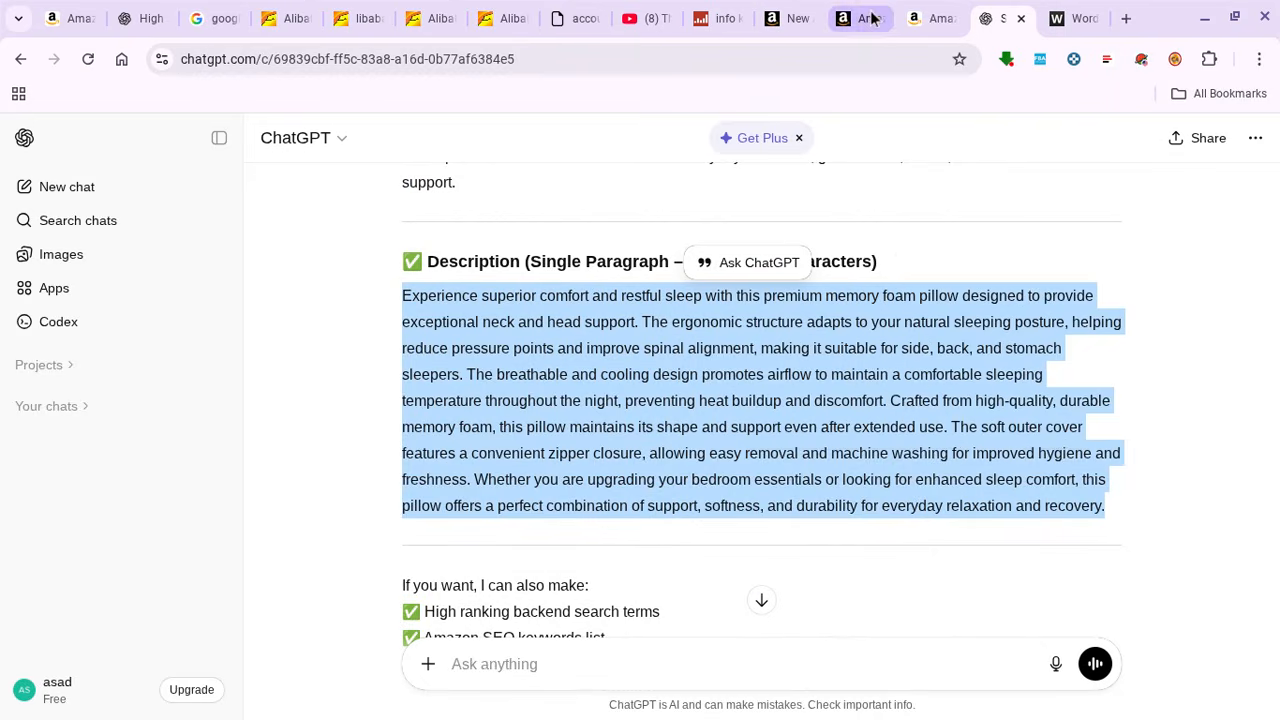
click(870, 18)
click(572, 484)
right_click(572, 484)
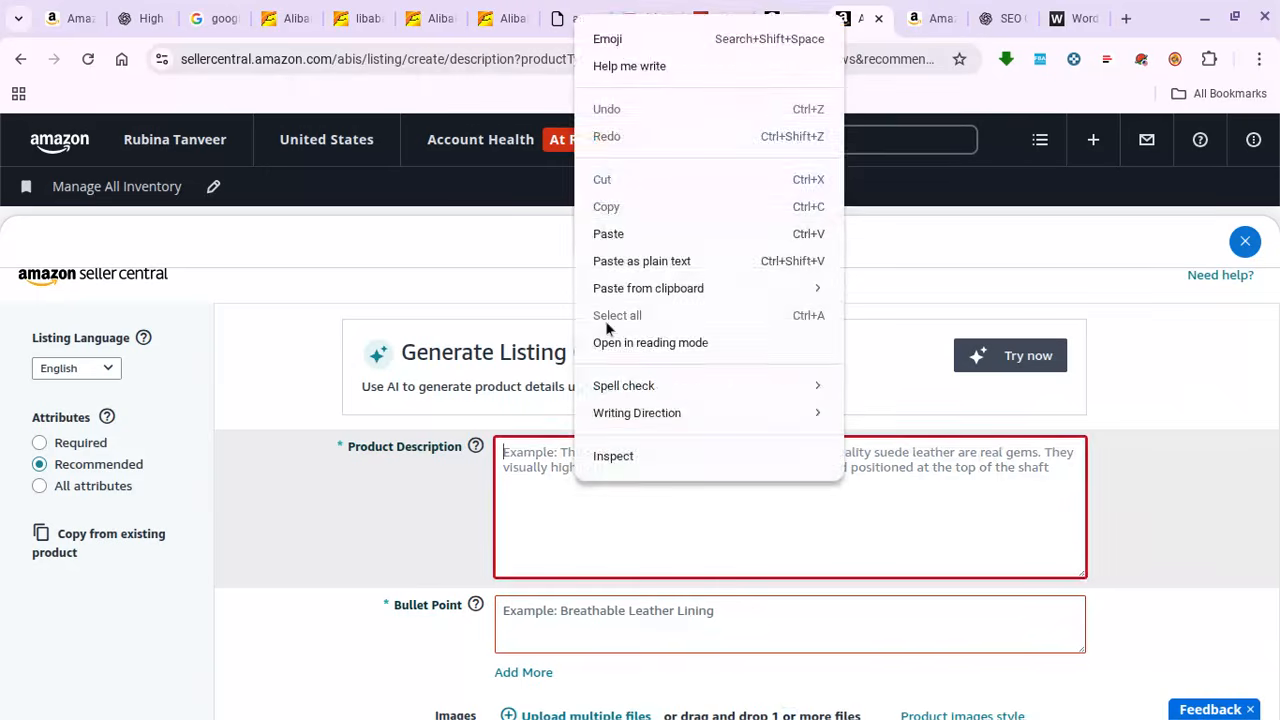
click(608, 234)
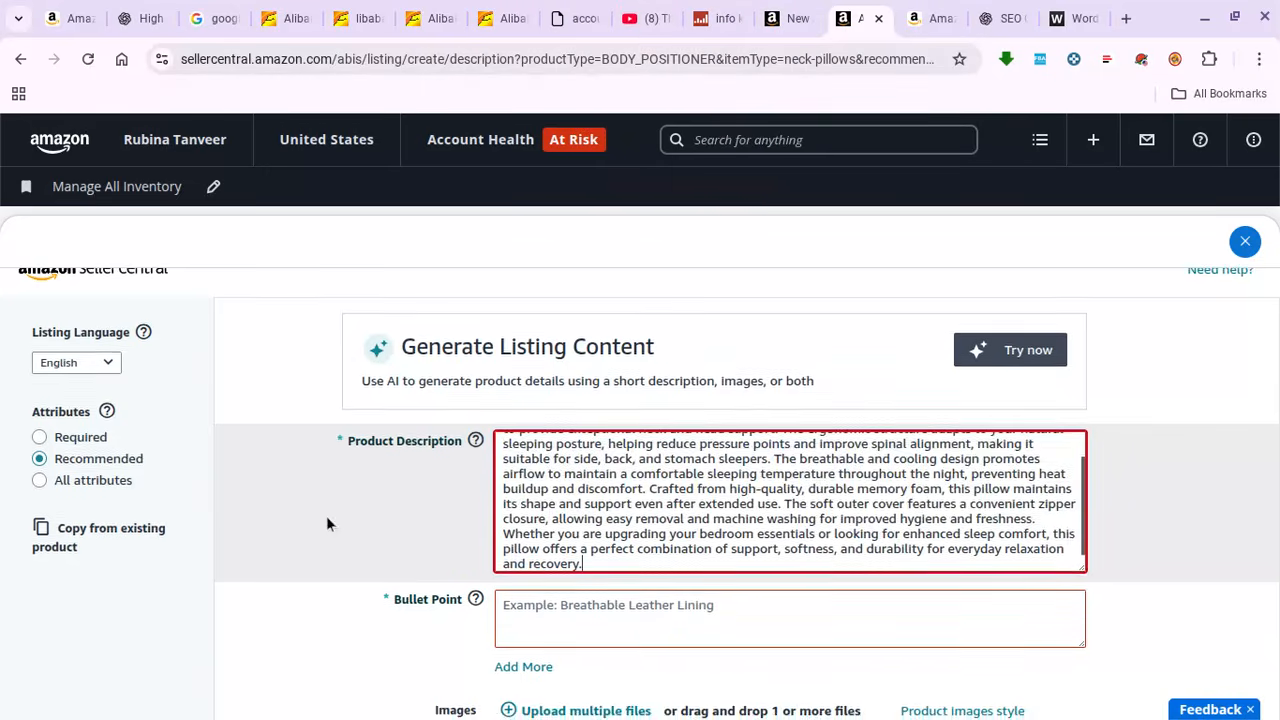
- Copy the "ERGONOMIC NECK & SPINE SUPPORT" bullet text, without its check mark, from ChatGPT into the listing's first Bullet Point
scroll(326, 516, down, 1)
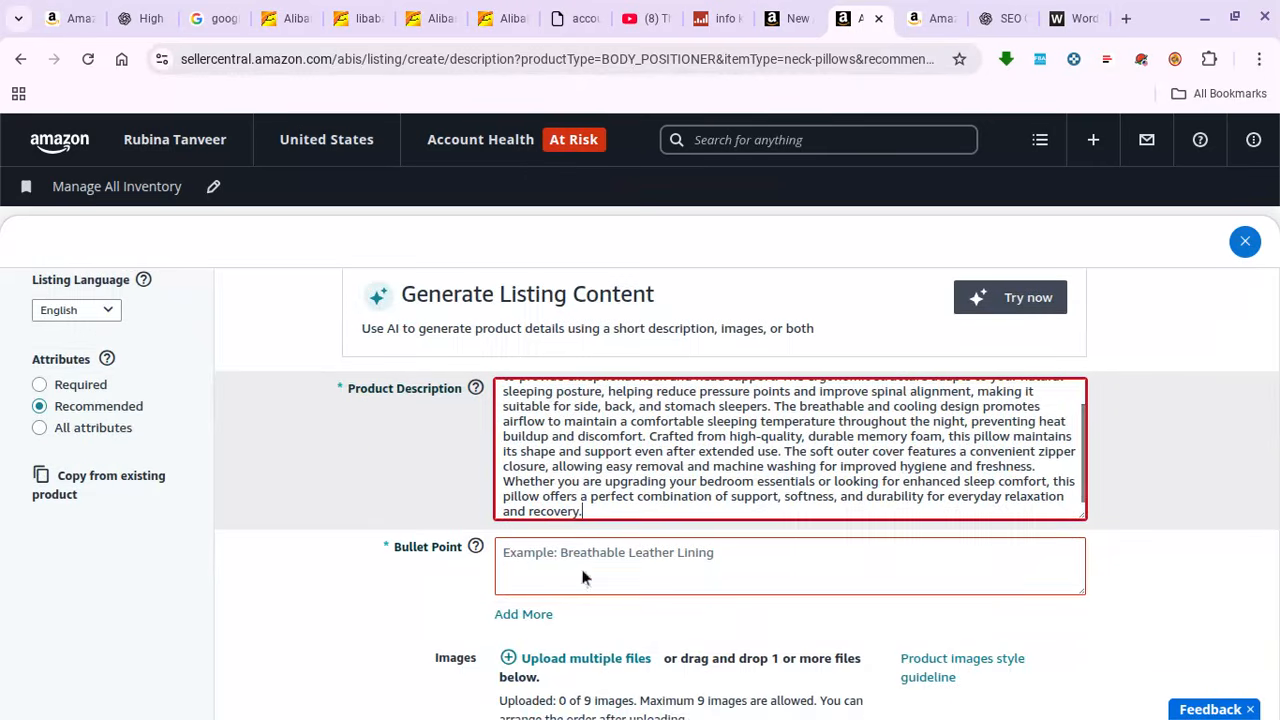
click(998, 18)
scroll(757, 383, up, 6)
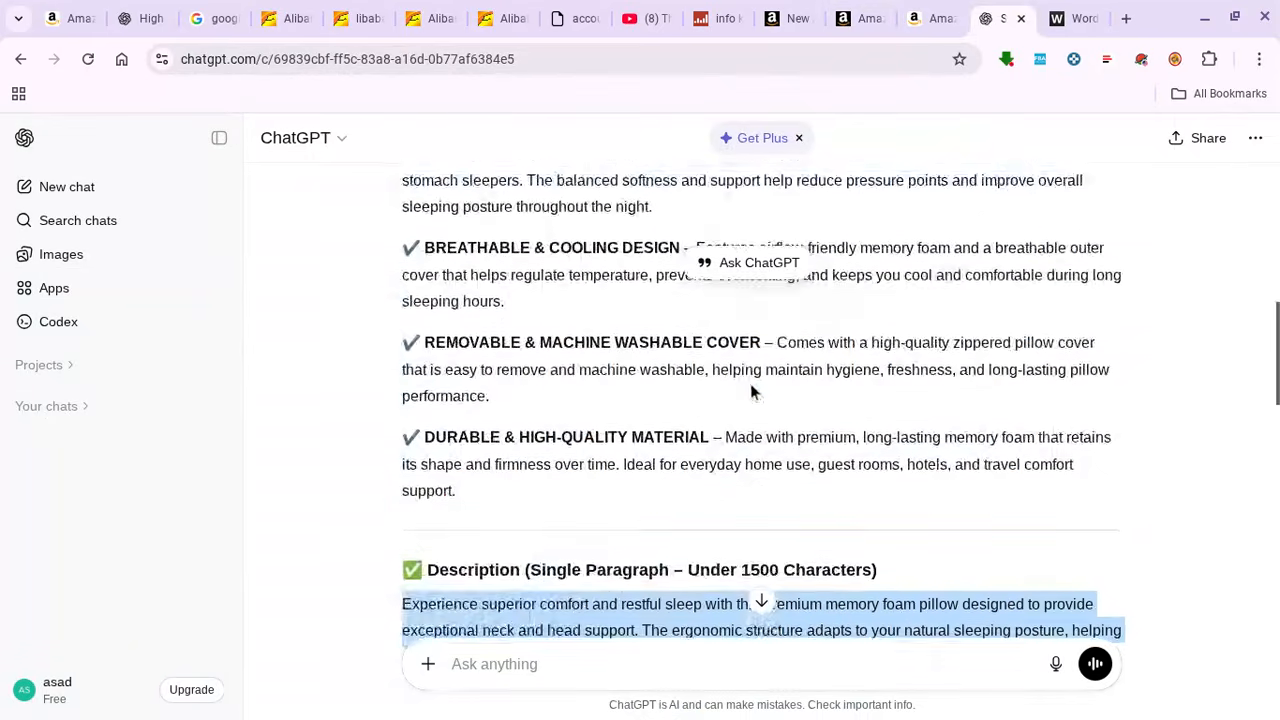
scroll(753, 391, up, 1)
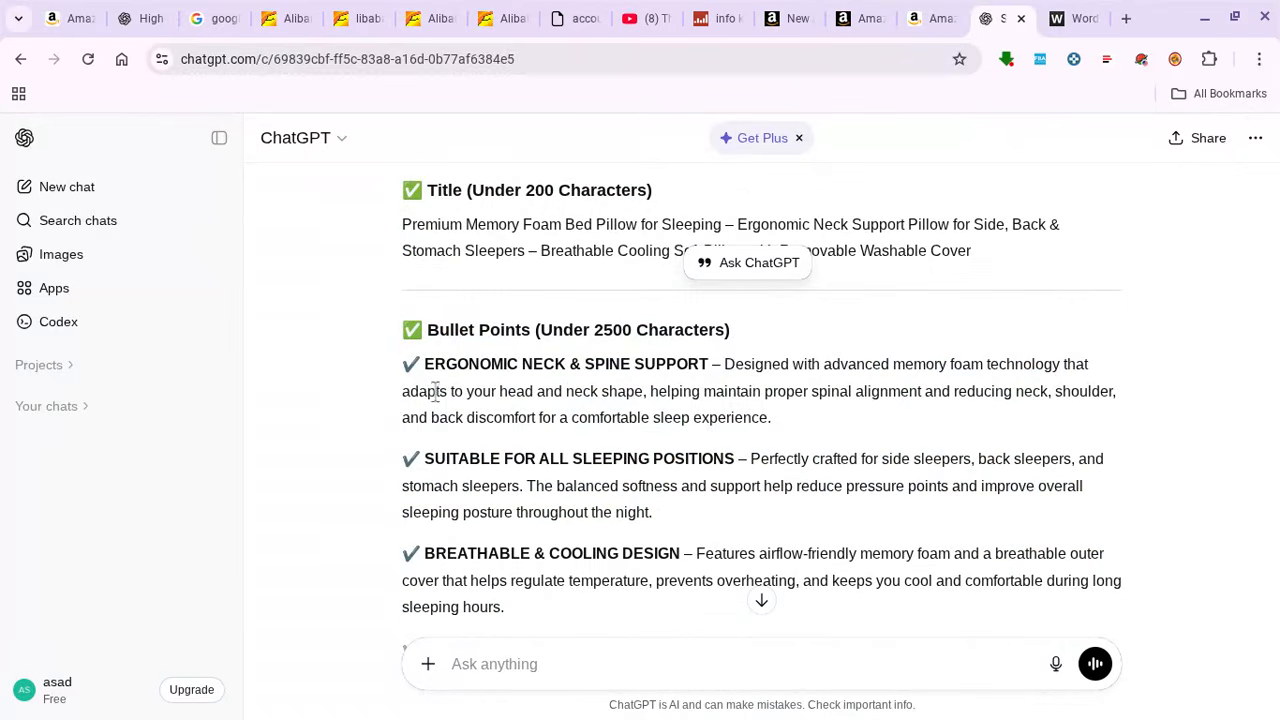
drag(425, 367, 789, 421)
right_click(753, 384)
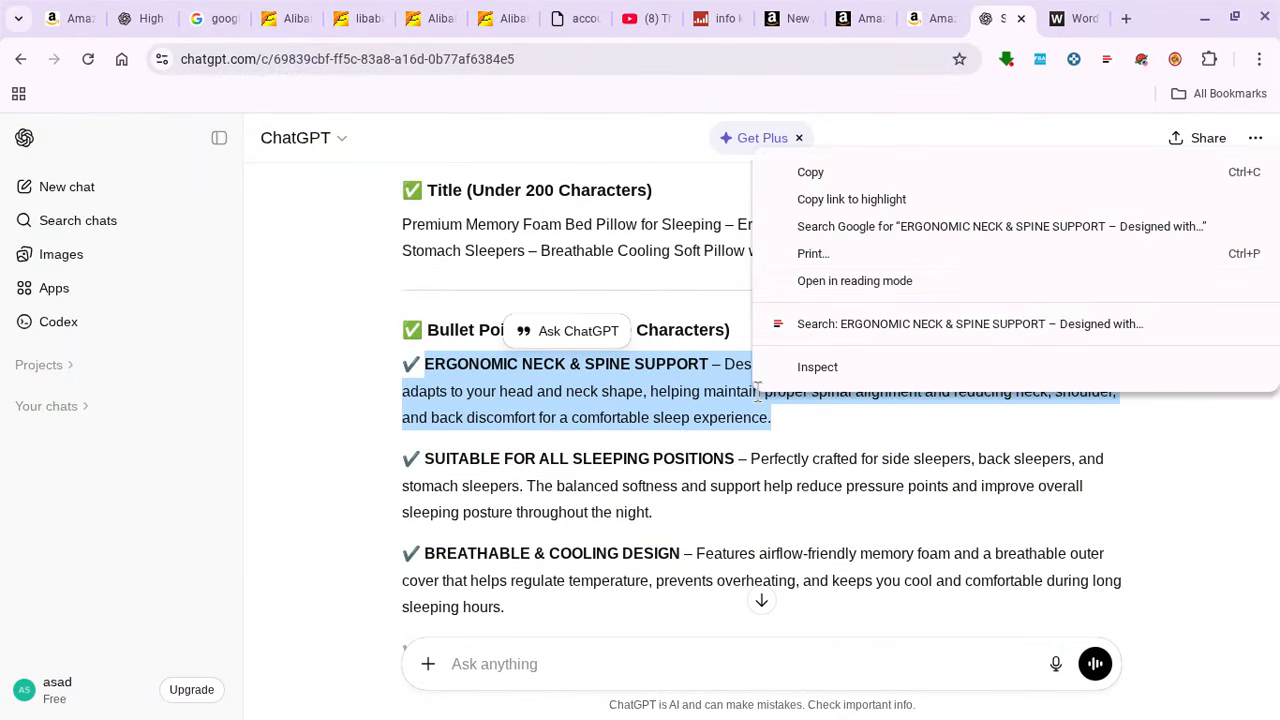
click(814, 173)
click(852, 18)
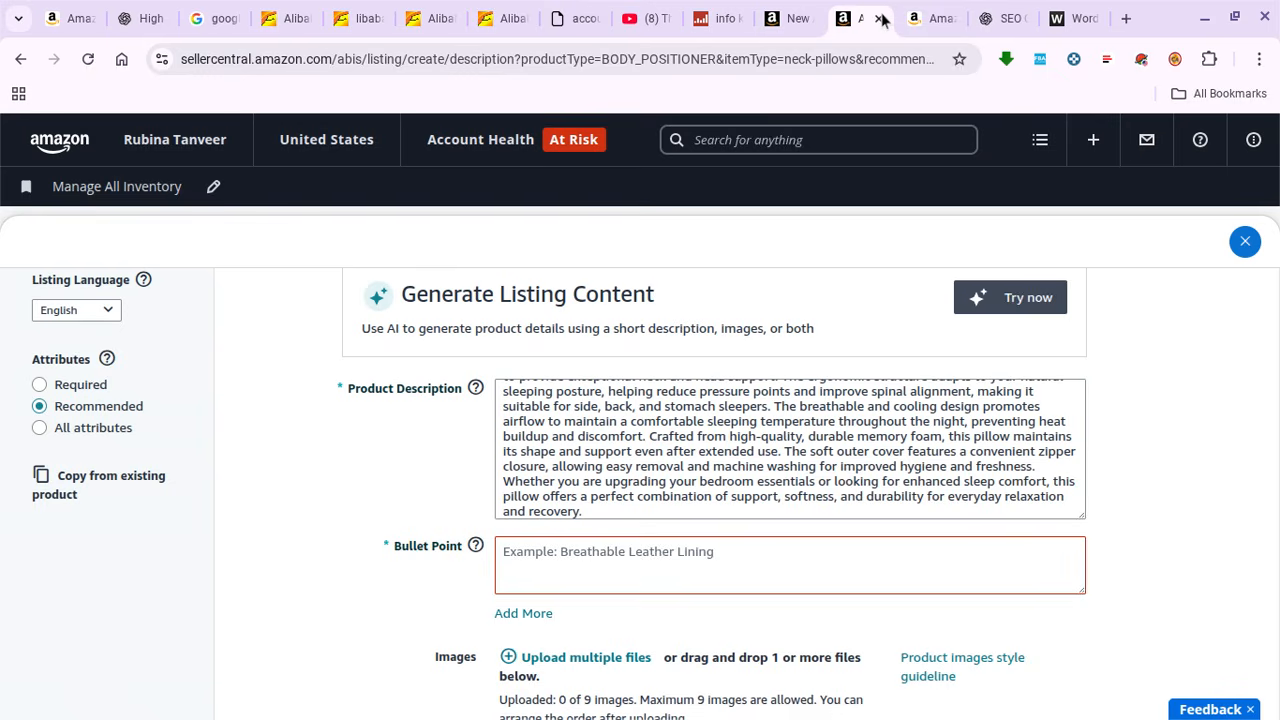
click(642, 560)
right_click(642, 560)
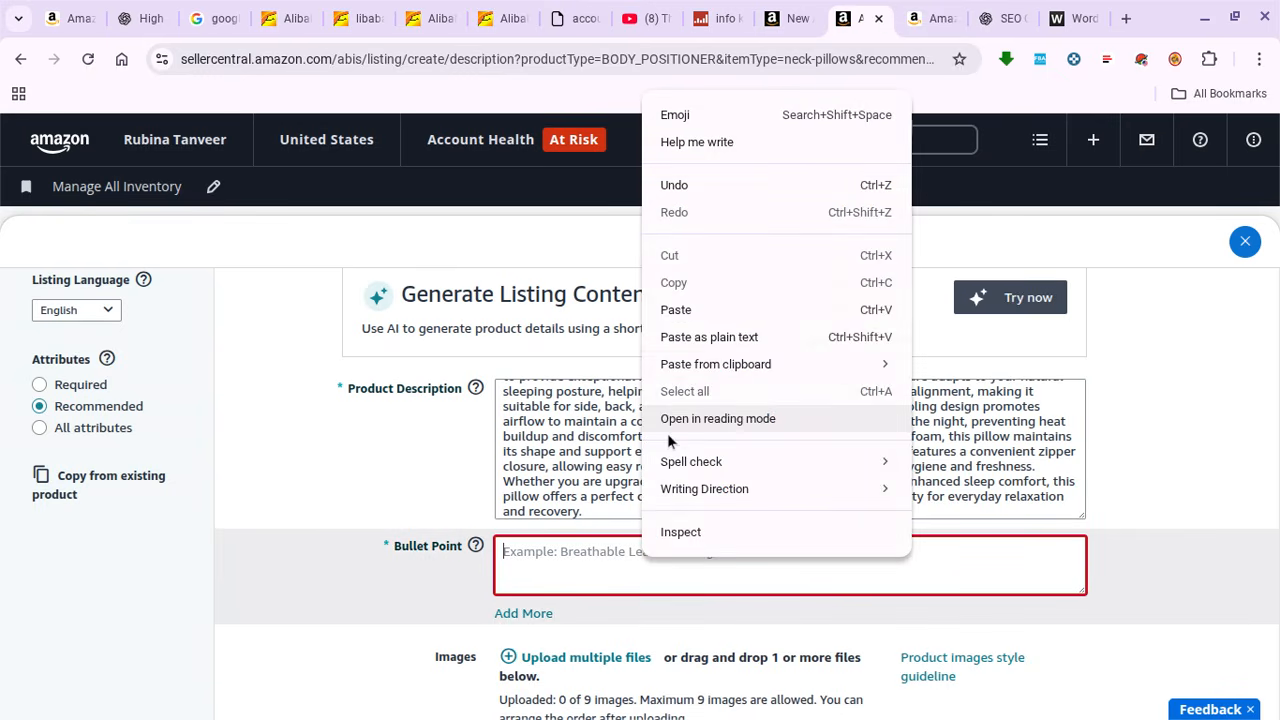
click(704, 306)
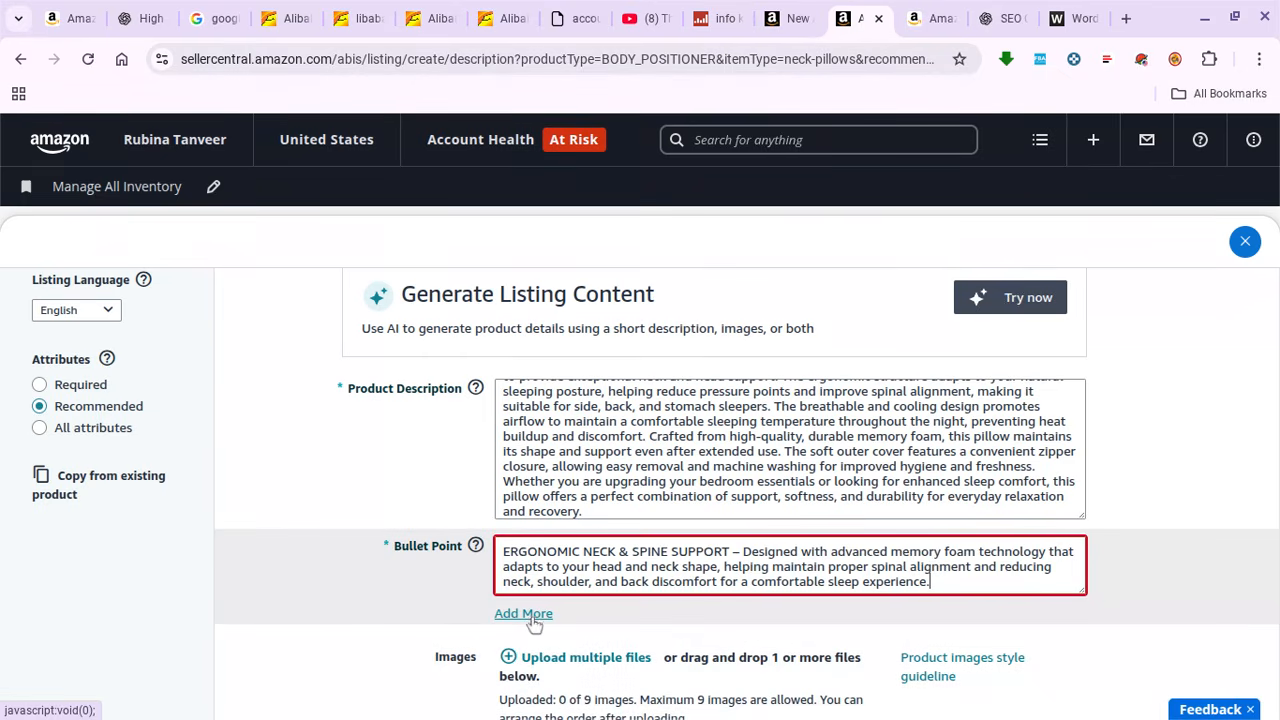
- Add a second bullet point to the listing with ChatGPT's "SUITABLE FOR ALL SLEEPING POSITIONS" text, leaving out the check mark
click(997, 20)
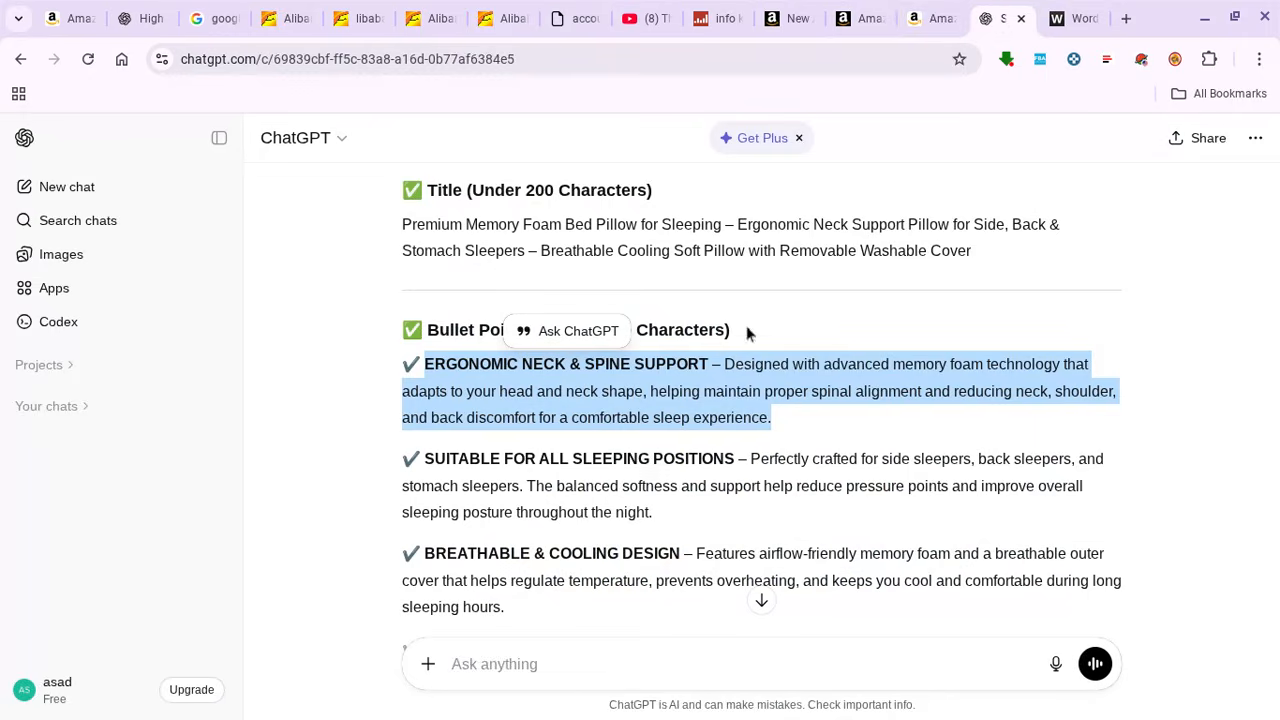
drag(425, 455, 666, 517)
right_click(660, 487)
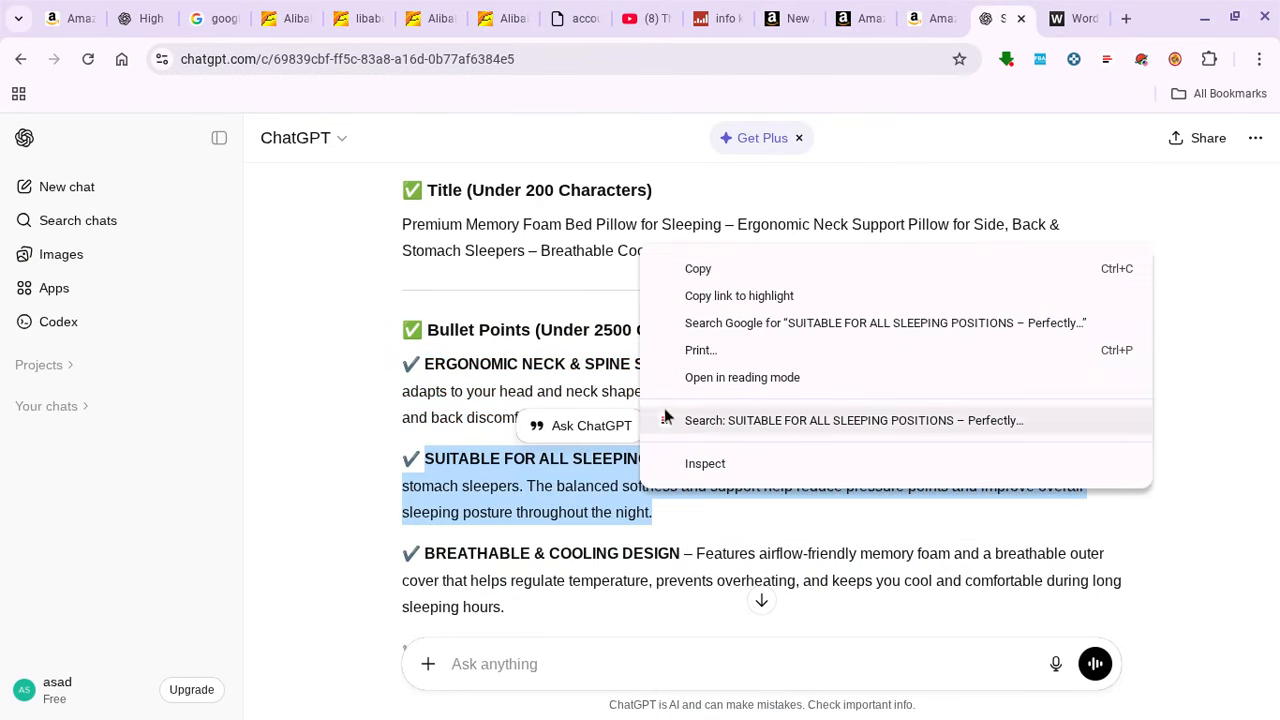
click(740, 267)
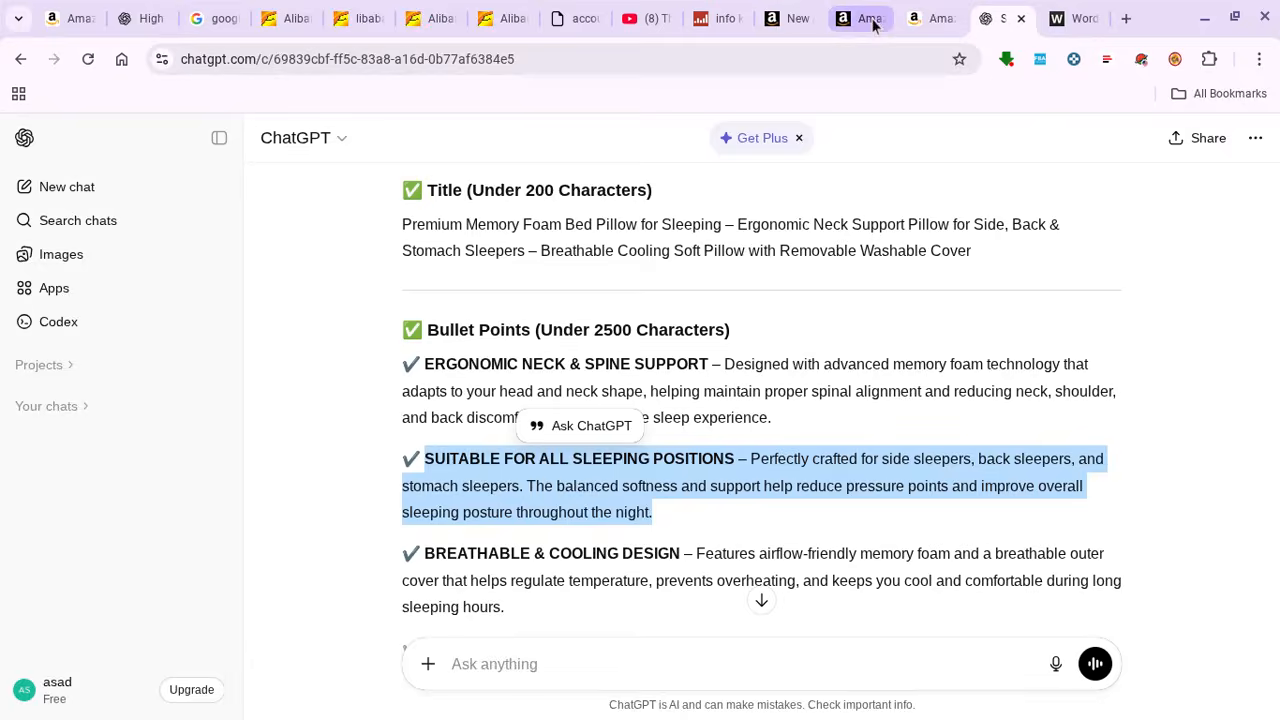
click(873, 20)
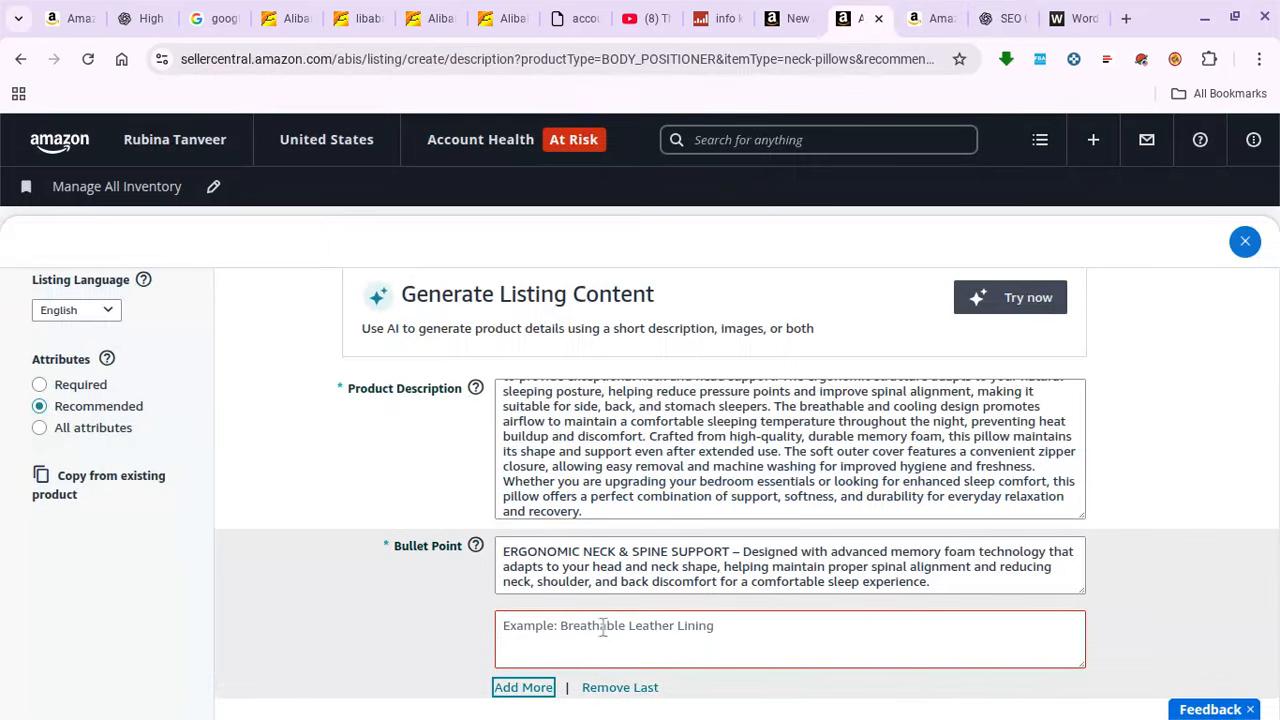
right_click(603, 632)
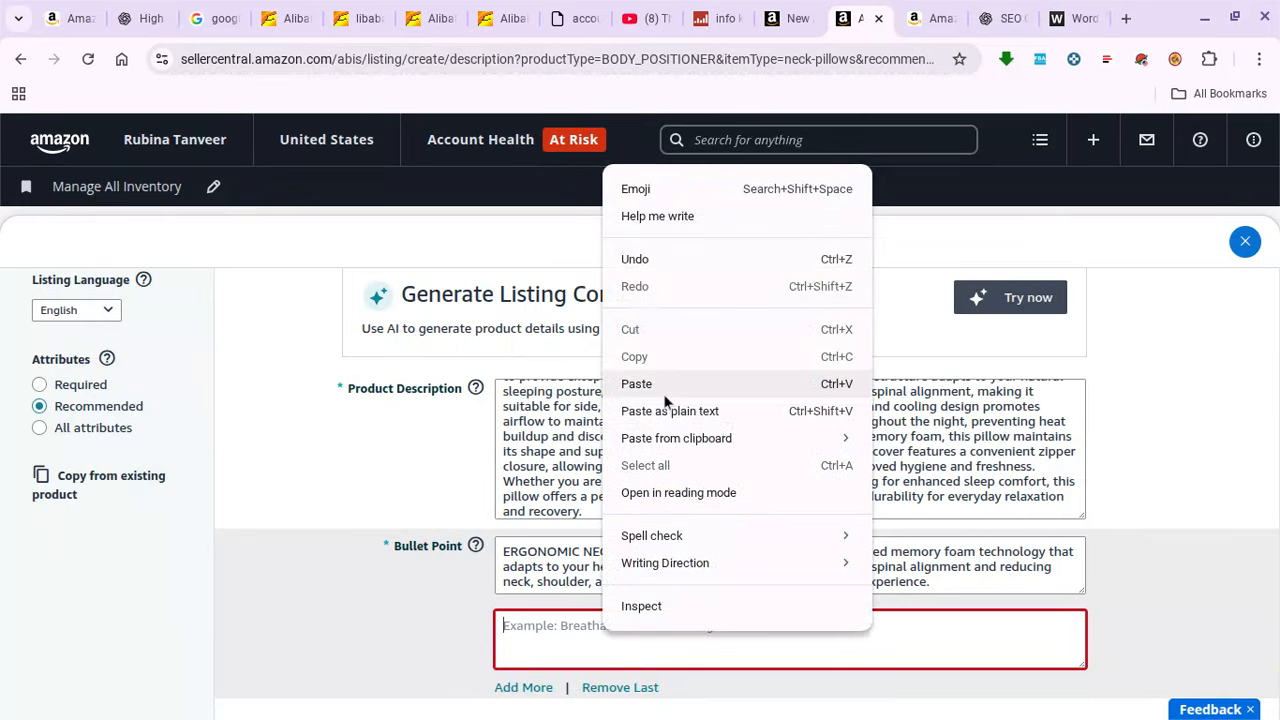
click(637, 384)
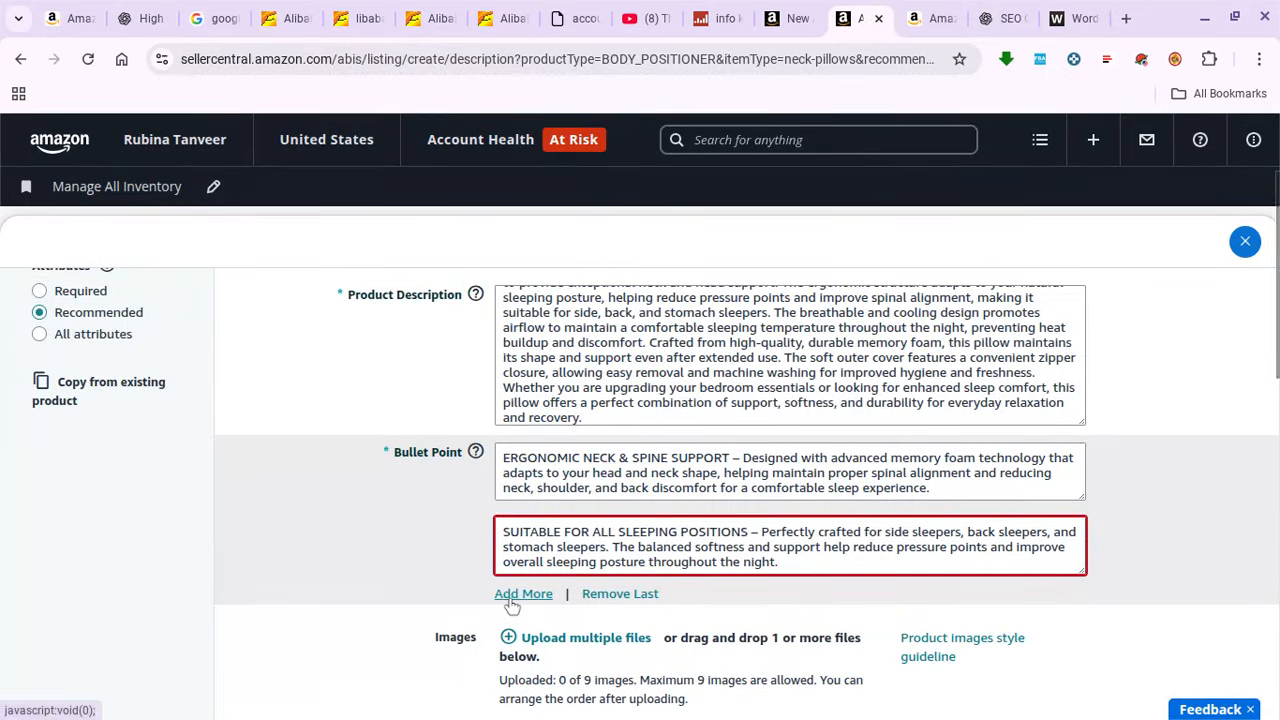
- Add a third bullet point to the listing with ChatGPT's "BREATHABLE & COOLING DESIGN" text, leaving out the check mark
click(1008, 19)
scroll(424, 520, down, 1)
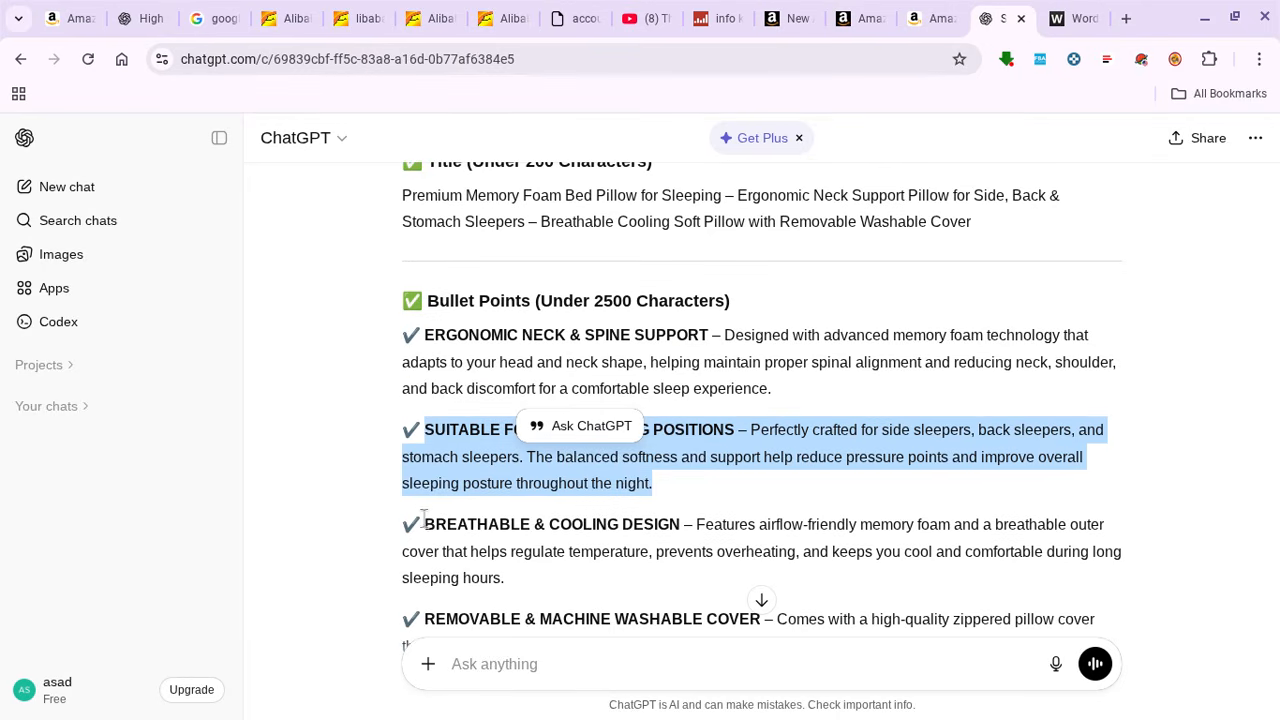
drag(424, 520, 514, 576)
right_click(500, 540)
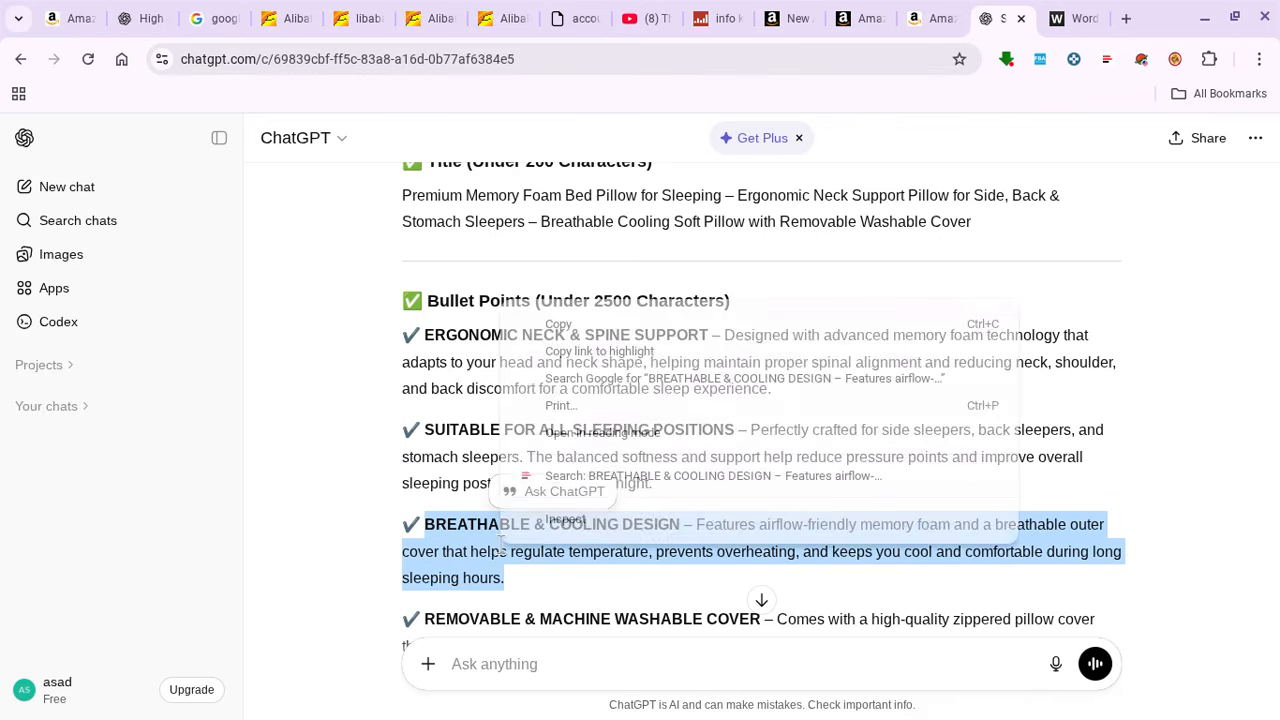
click(637, 330)
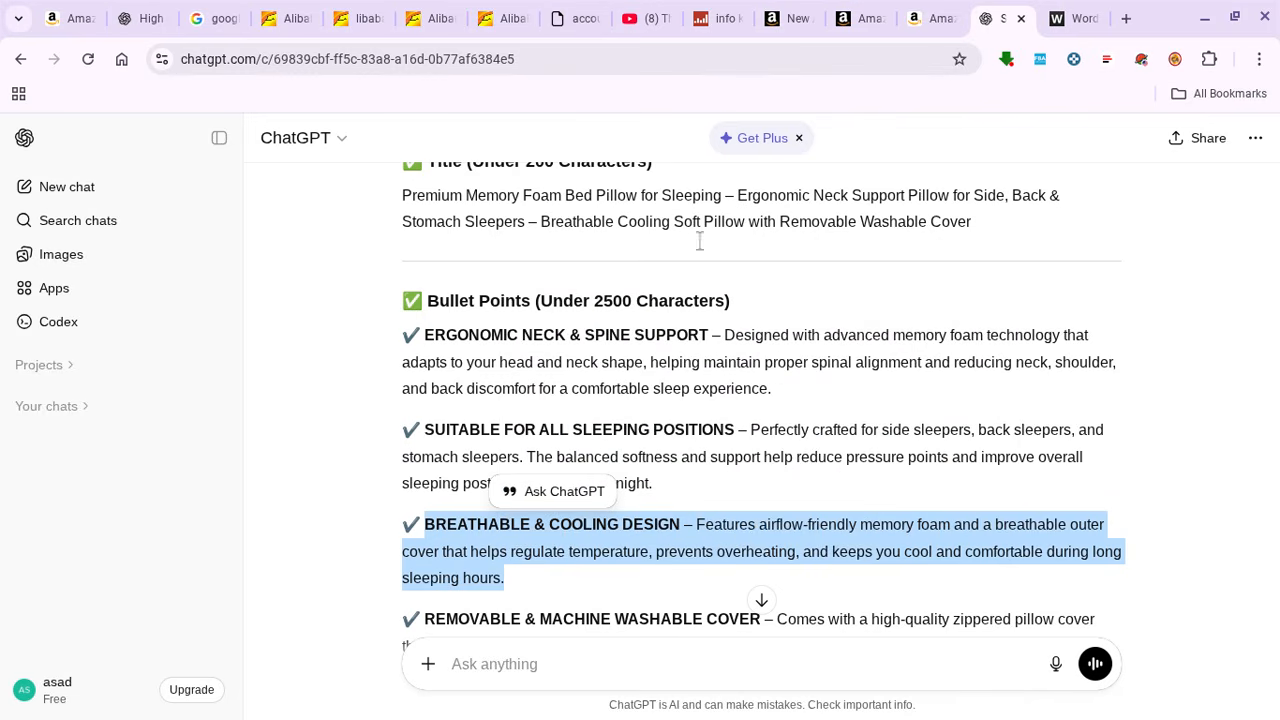
click(855, 10)
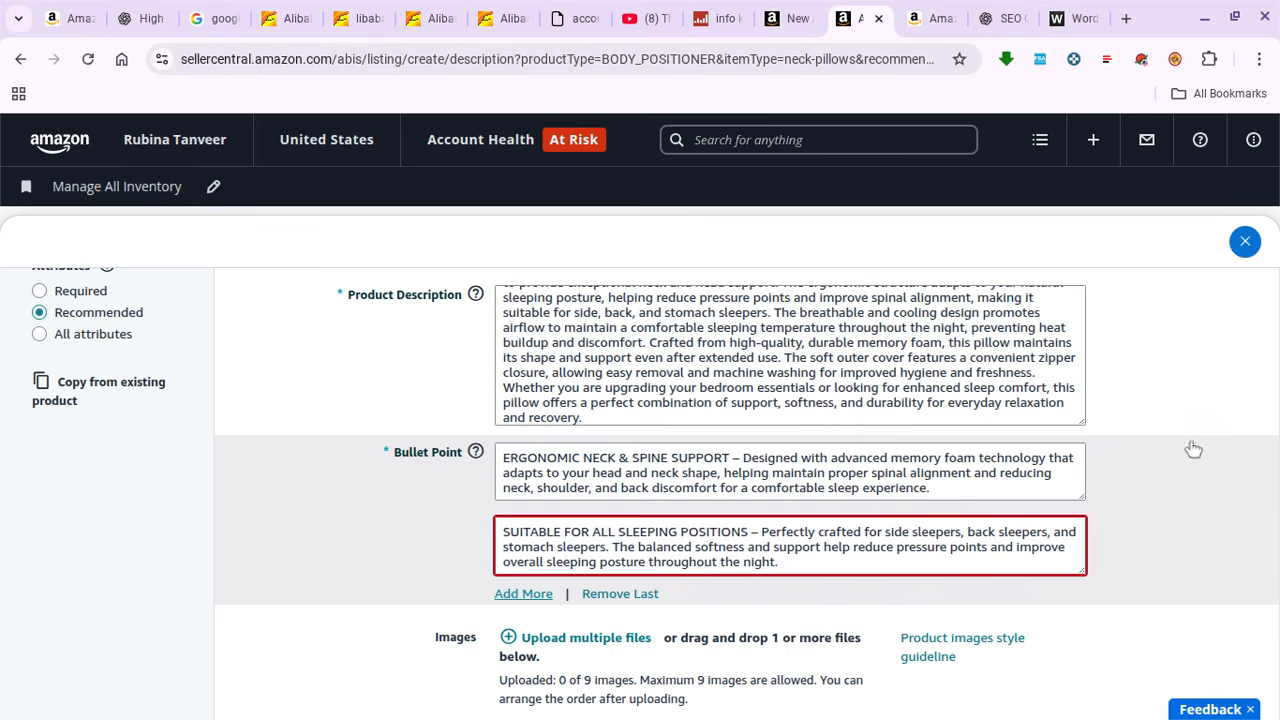
scroll(1204, 452, down, 1)
scroll(1204, 452, down, 2)
scroll(1203, 449, up, 1)
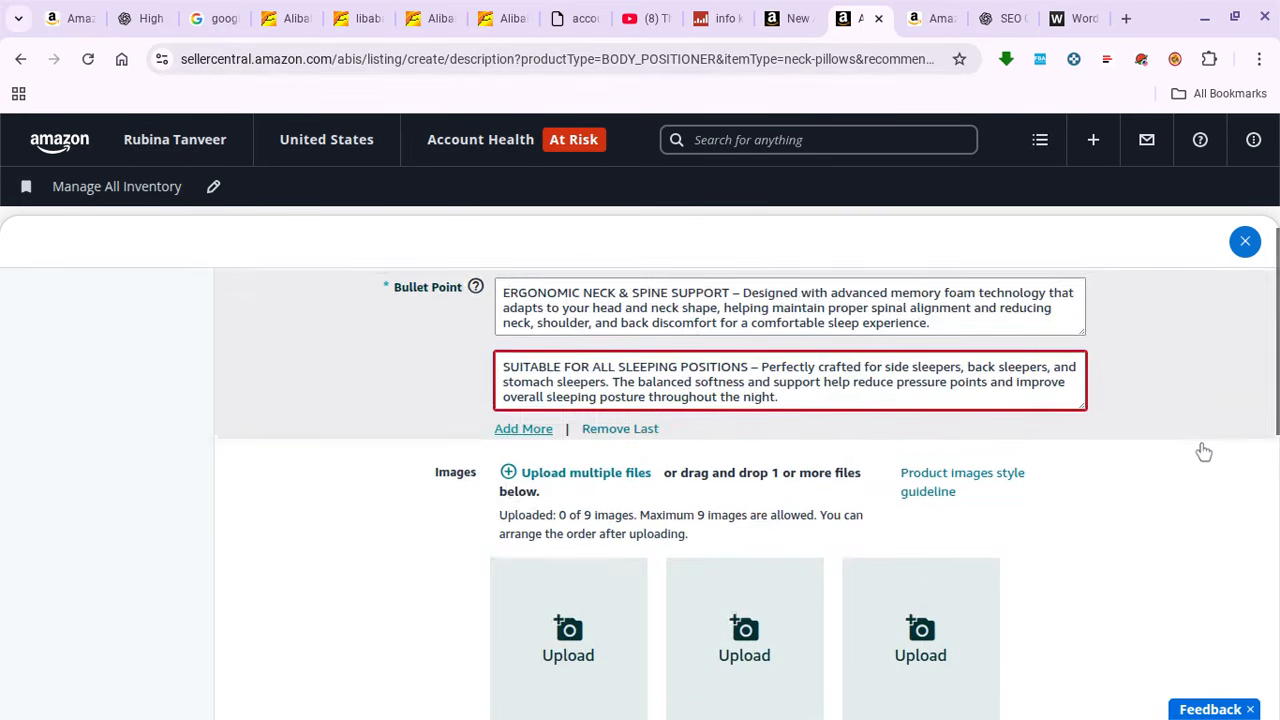
click(525, 463)
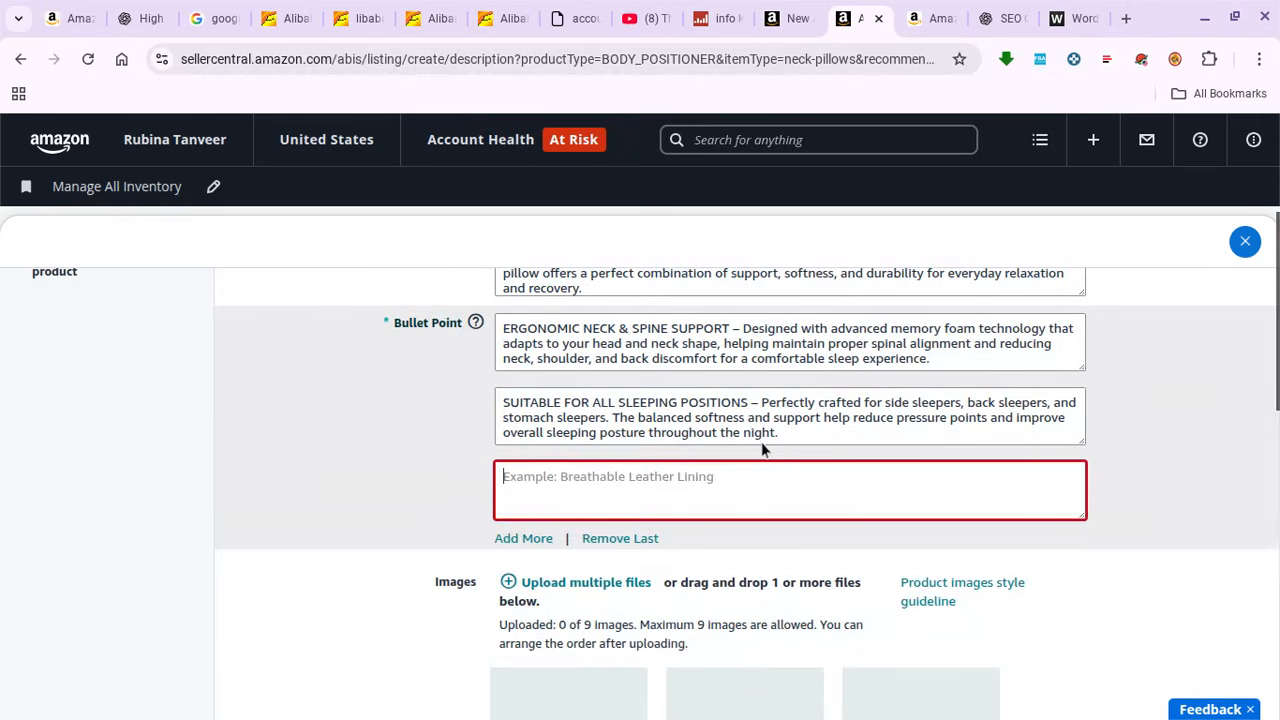
right_click(837, 478)
click(902, 229)
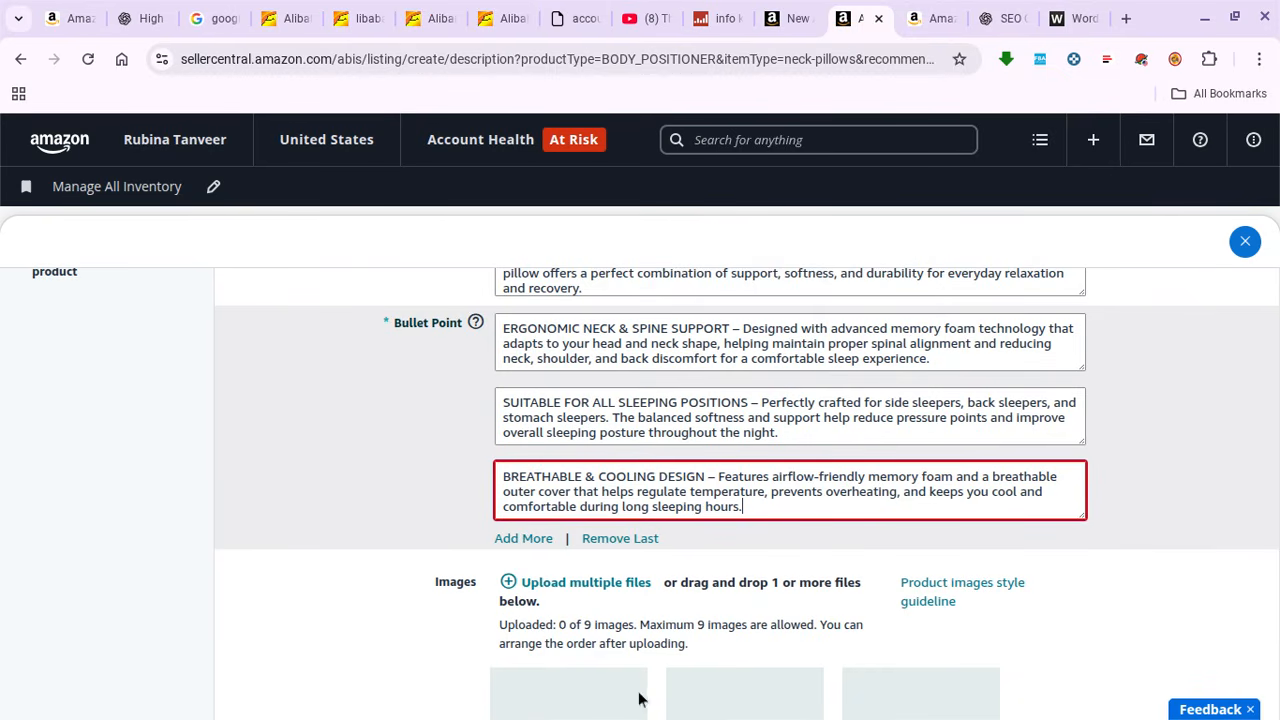
click(1229, 518)
- Search the Downloads folder and the recent files for a main product image, and close the file picker without choosing one
scroll(1230, 518, down, 2)
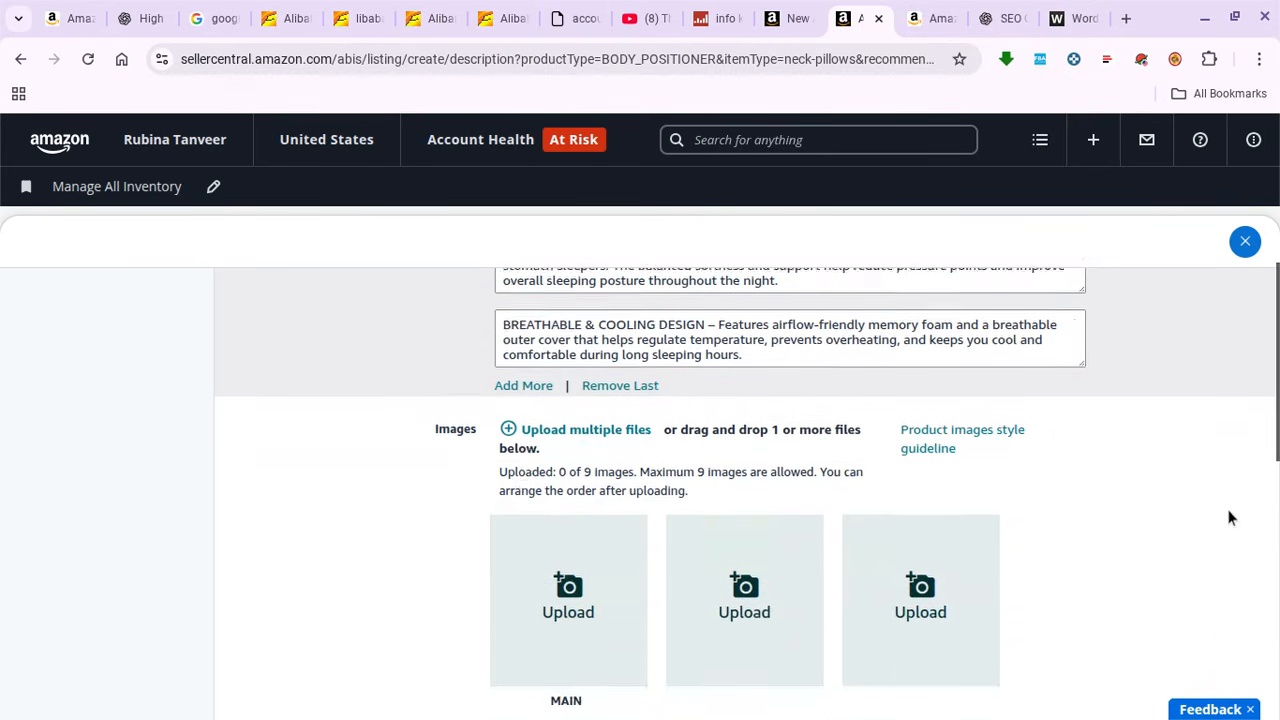
scroll(1230, 518, down, 1)
scroll(1230, 518, up, 1)
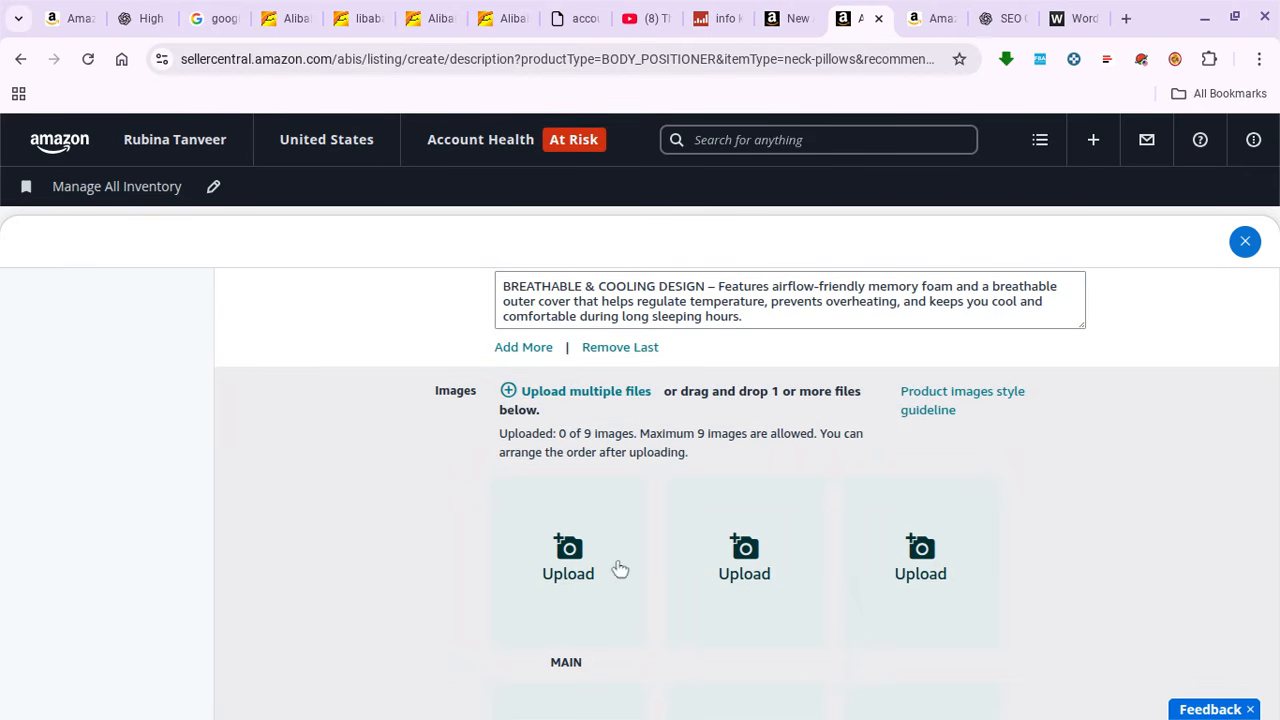
click(587, 580)
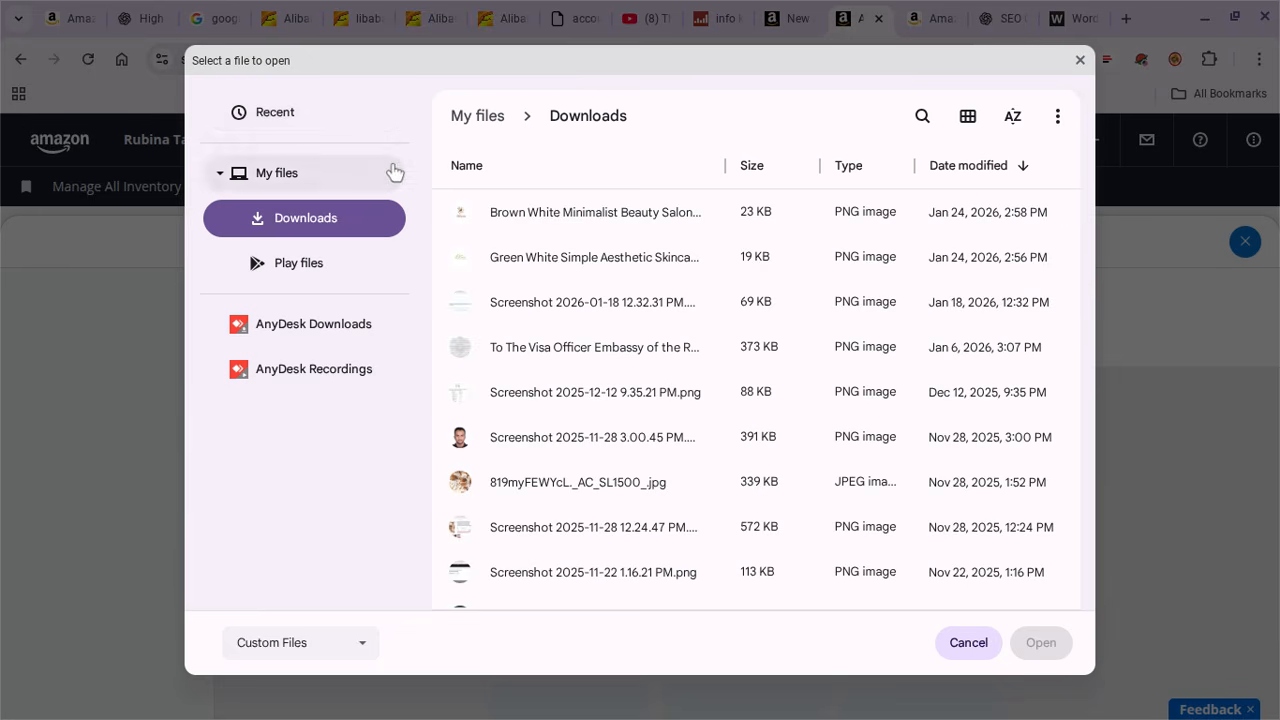
scroll(540, 300, down, 5)
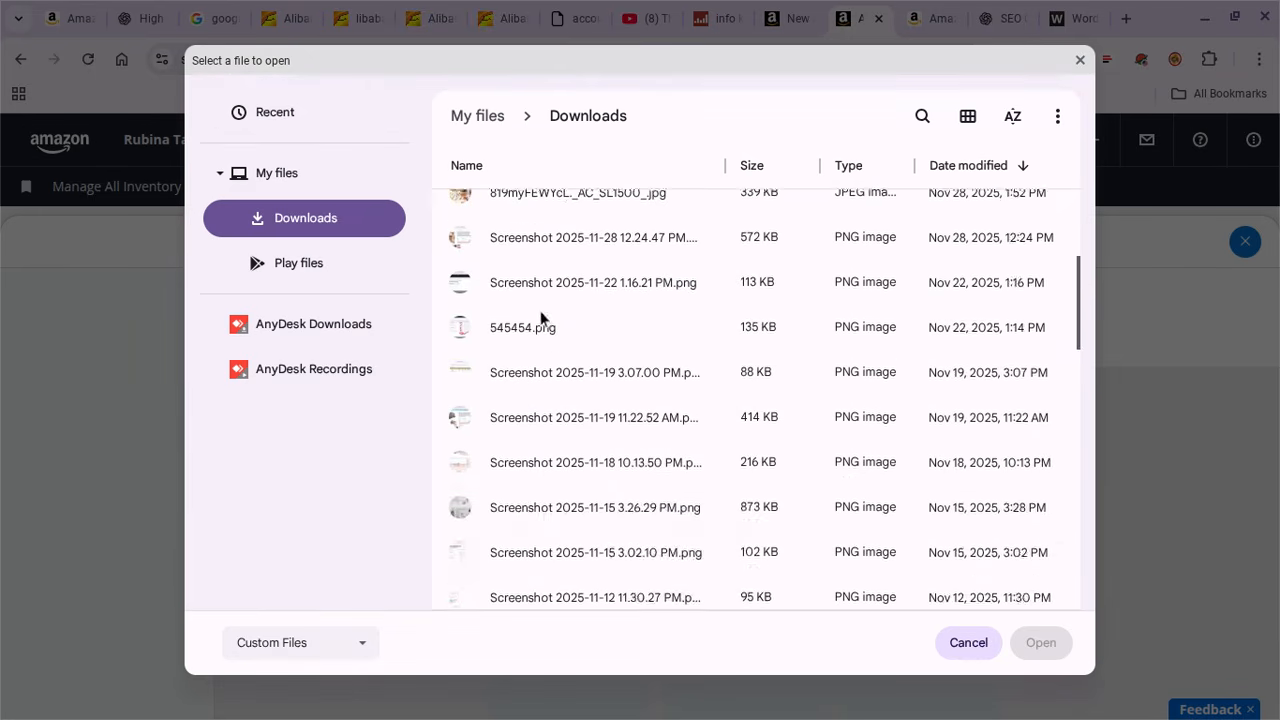
scroll(540, 318, down, 5)
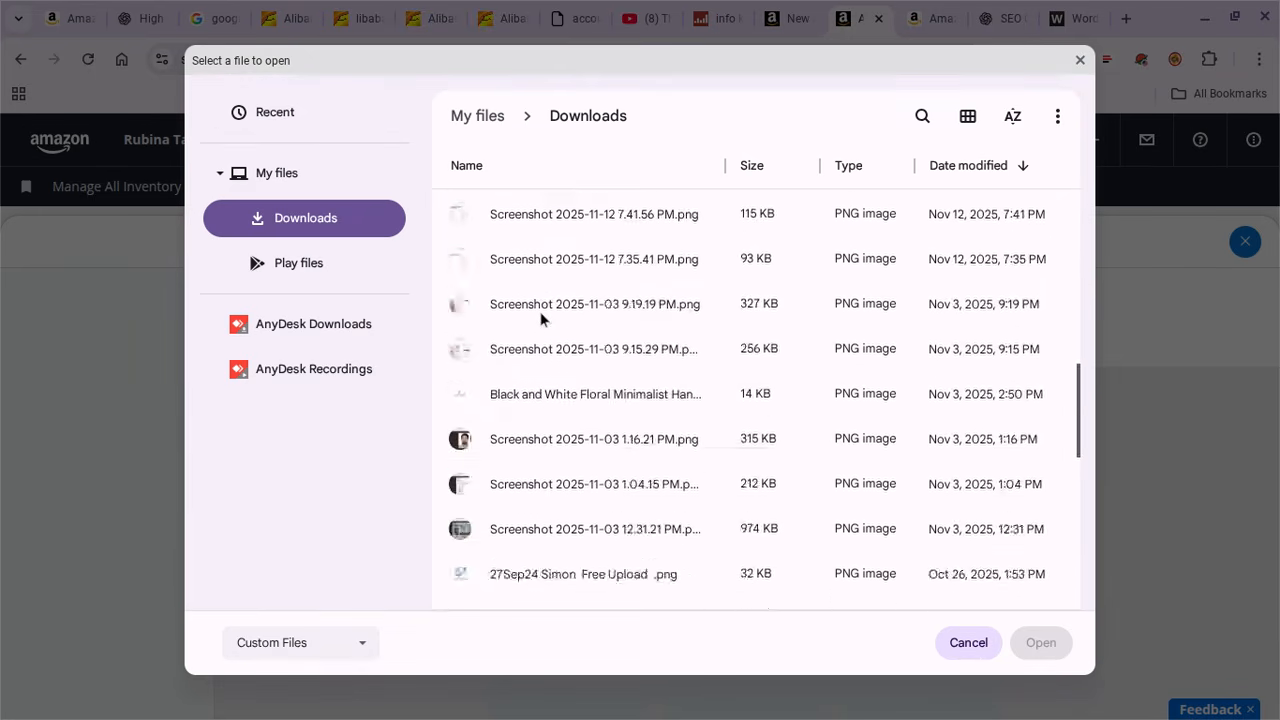
scroll(540, 318, down, 10)
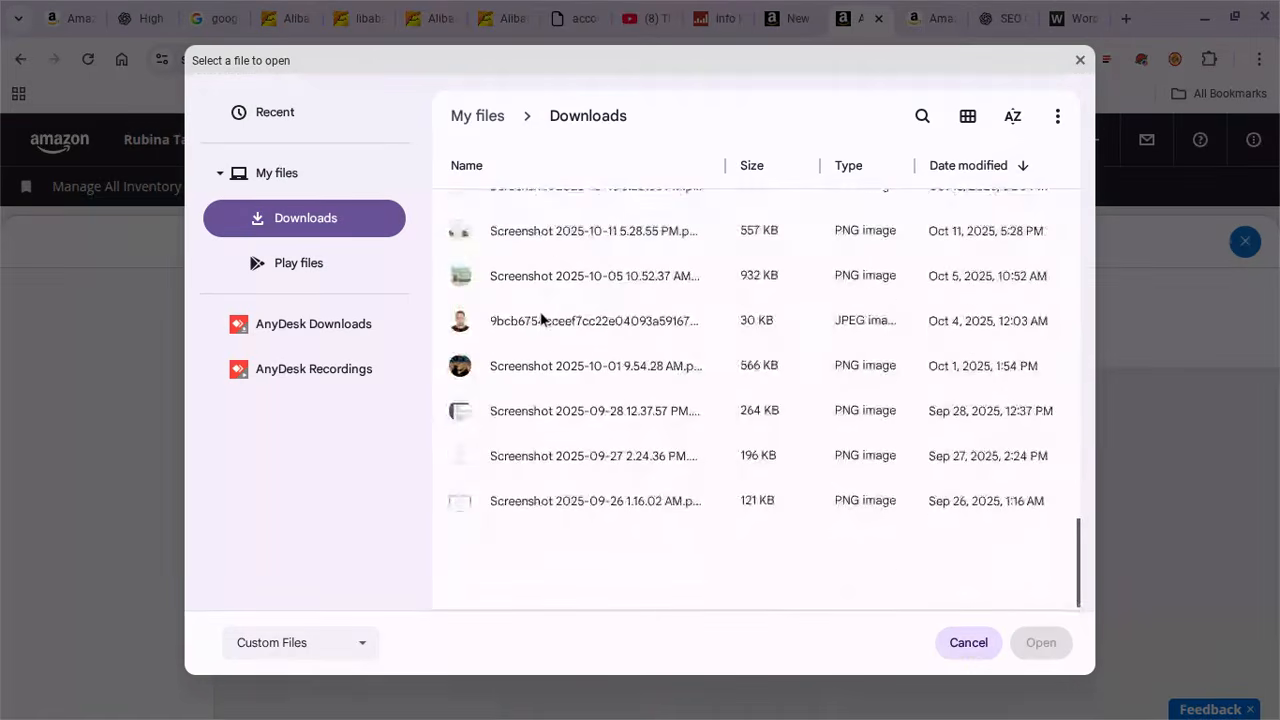
scroll(540, 318, up, 15)
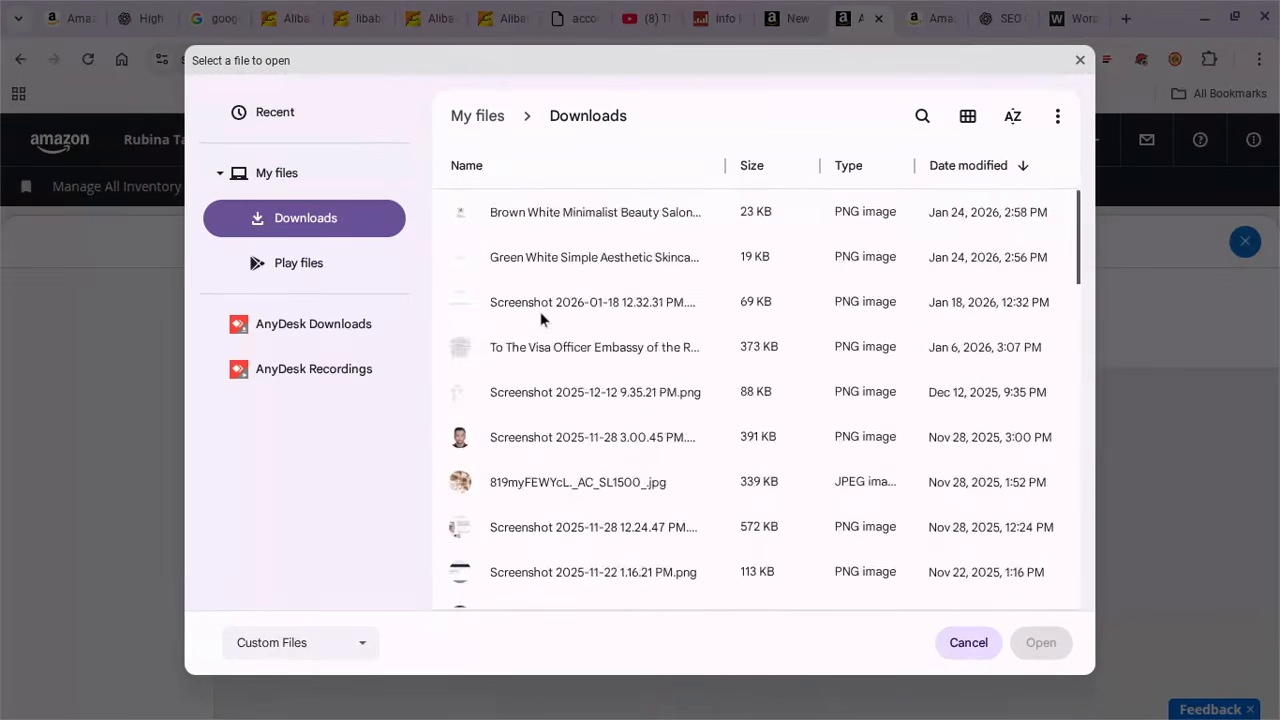
click(252, 110)
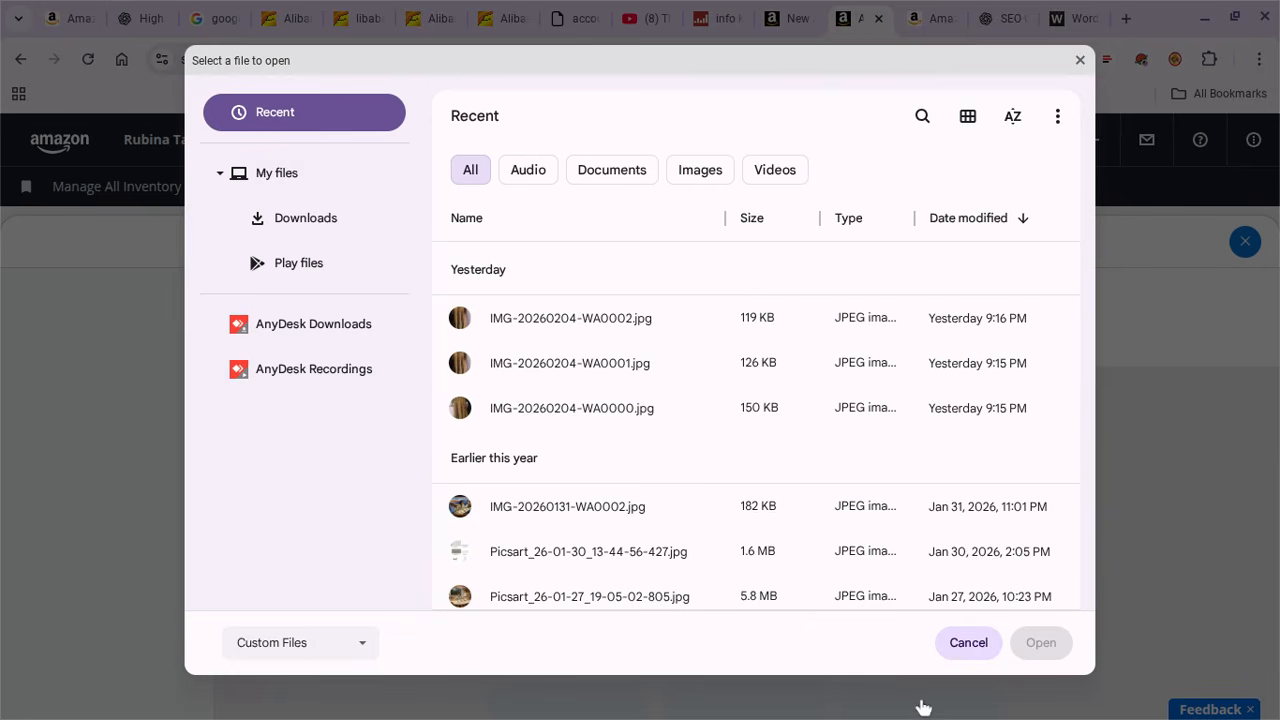
click(968, 643)
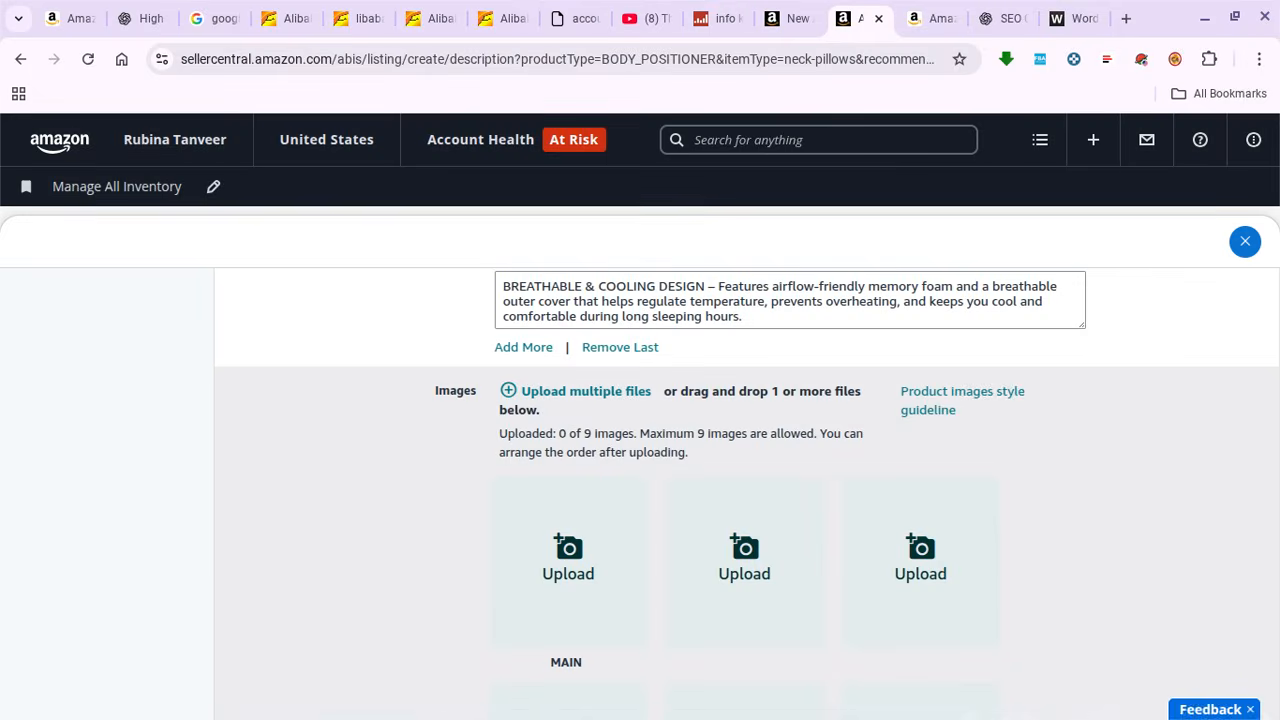
- Check WhatsApp and the Files app's Downloads and recent files for the pillow image
mouse_move(871, 718)
click(902, 697)
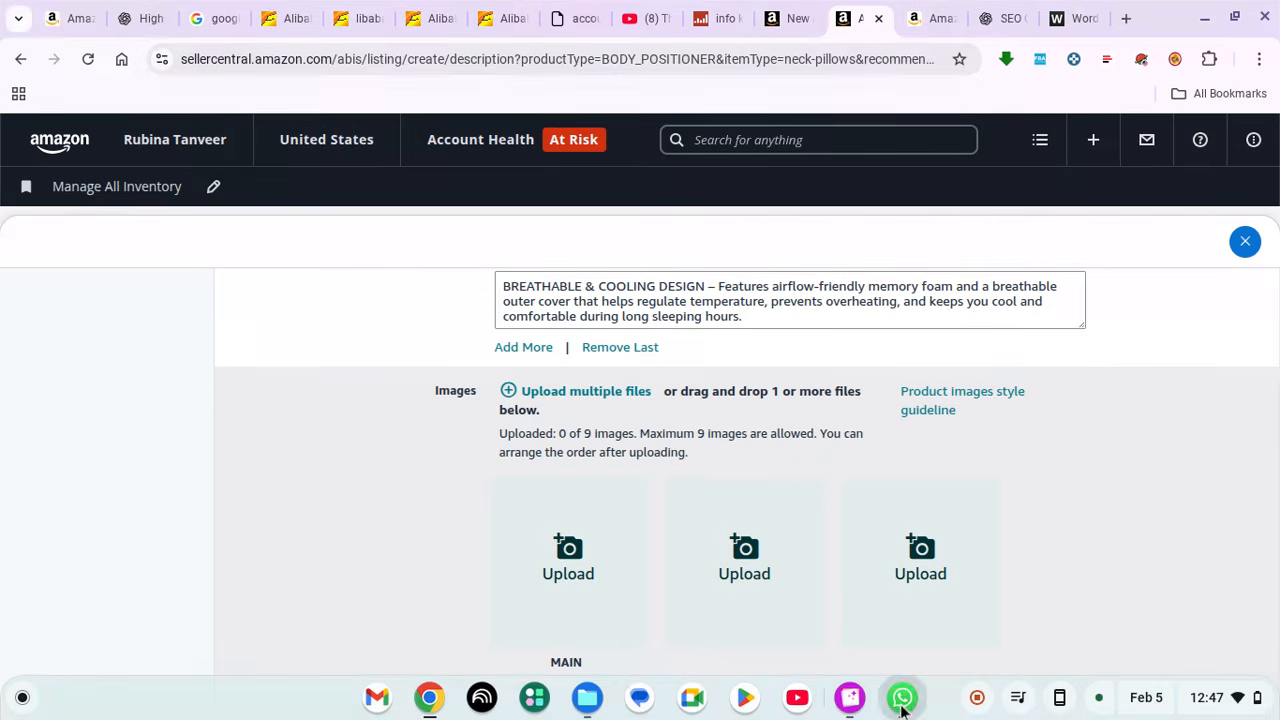
click(1206, 20)
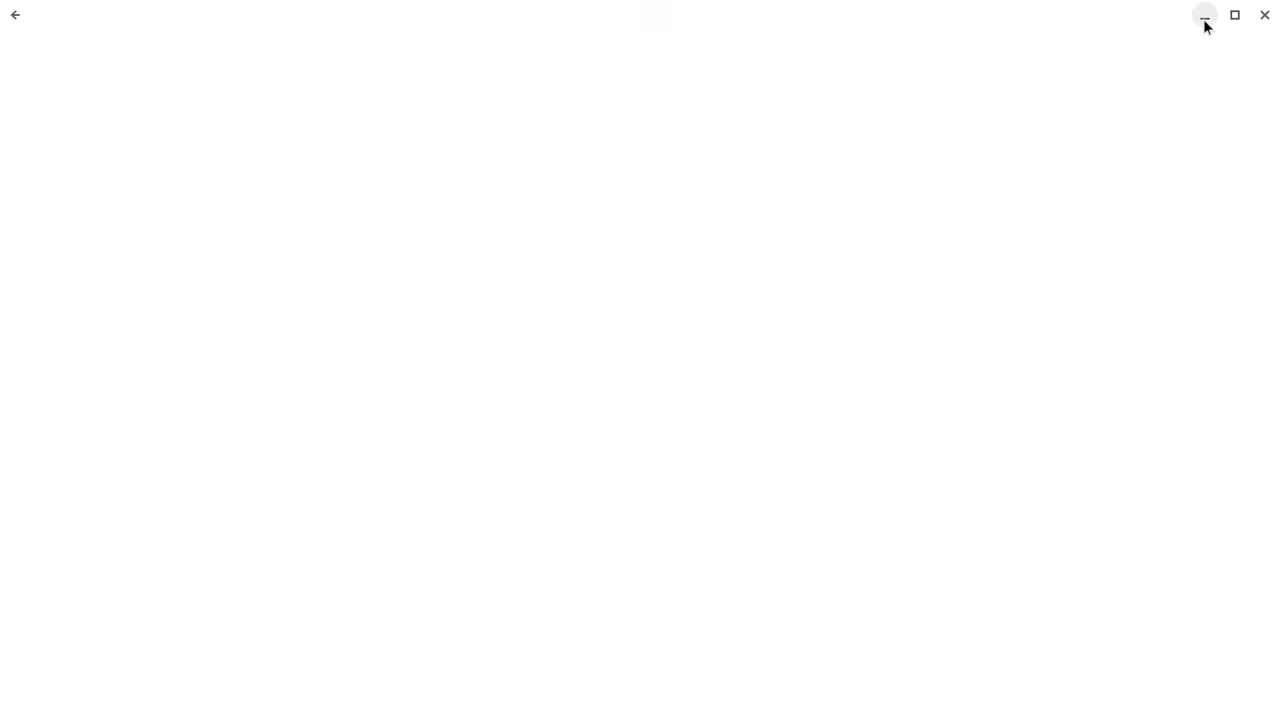
click(1205, 16)
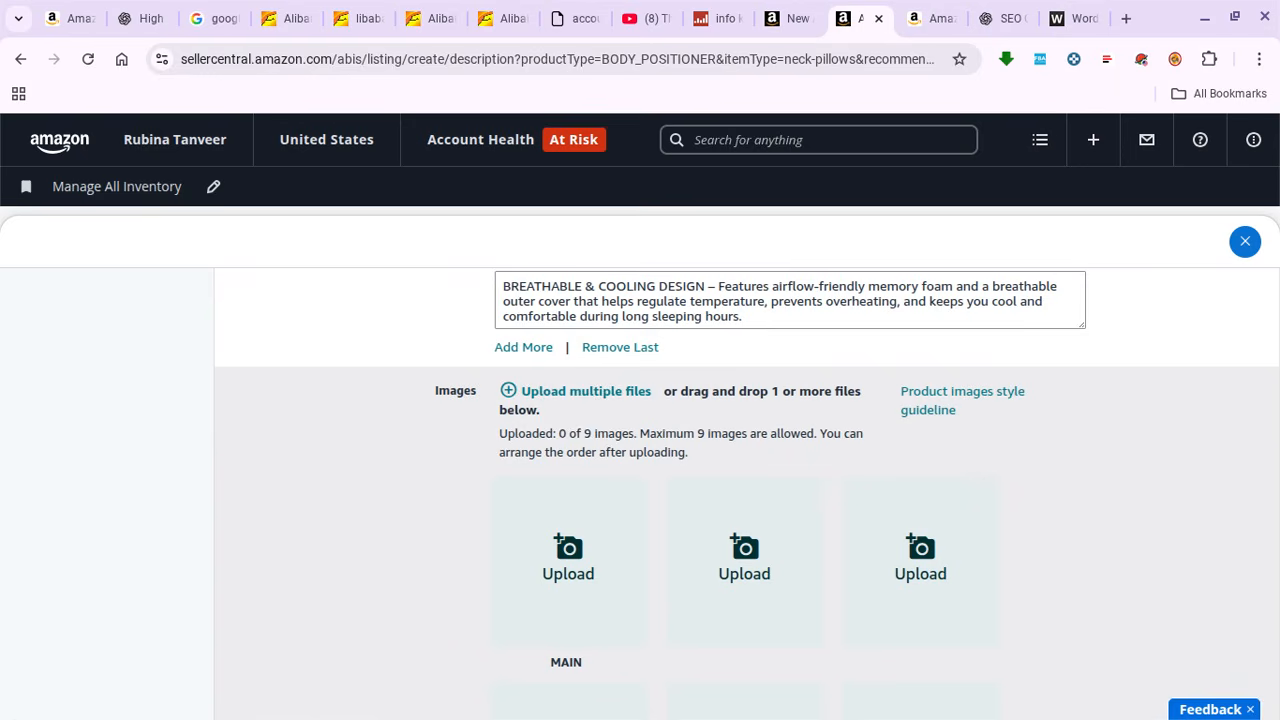
mouse_move(752, 703)
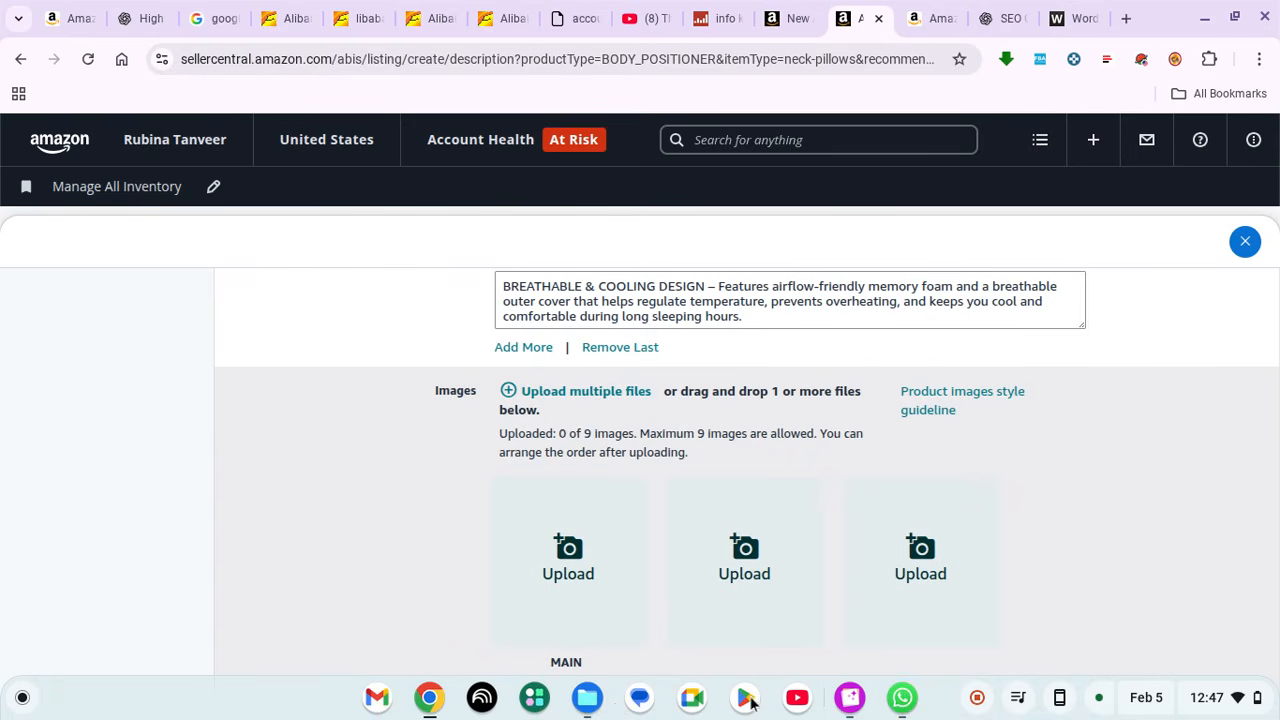
click(585, 697)
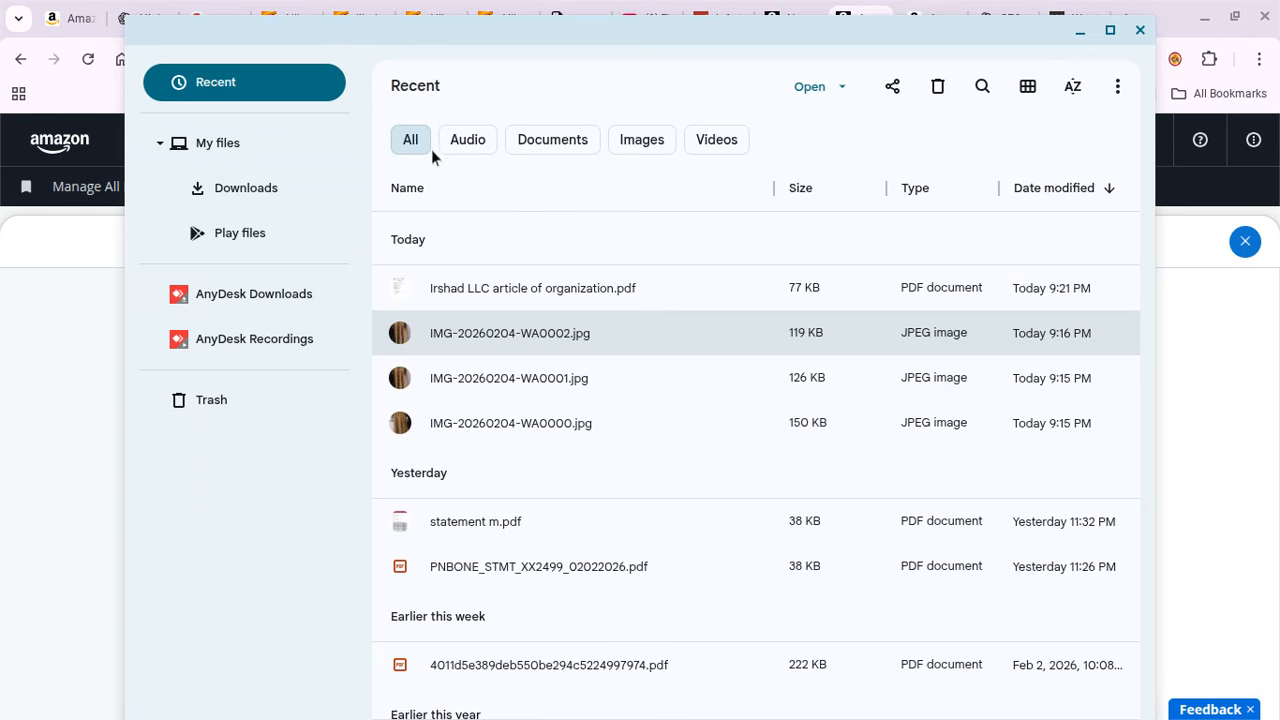
click(258, 196)
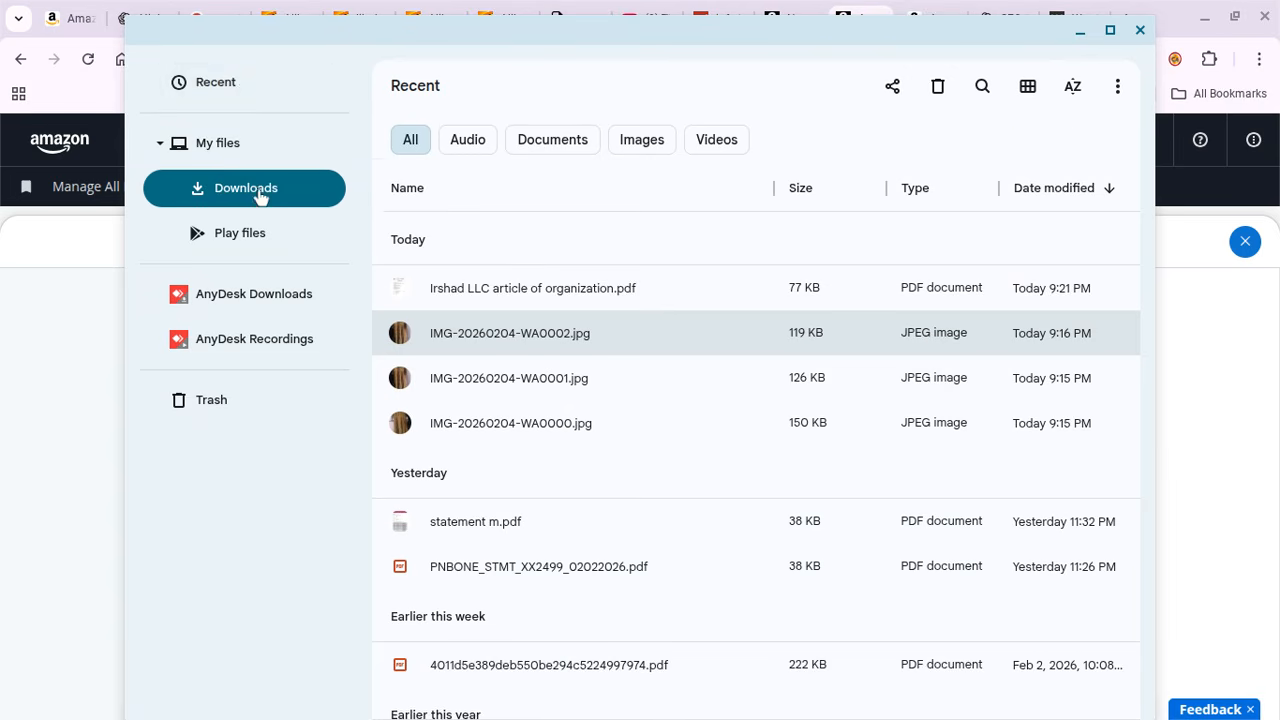
click(247, 85)
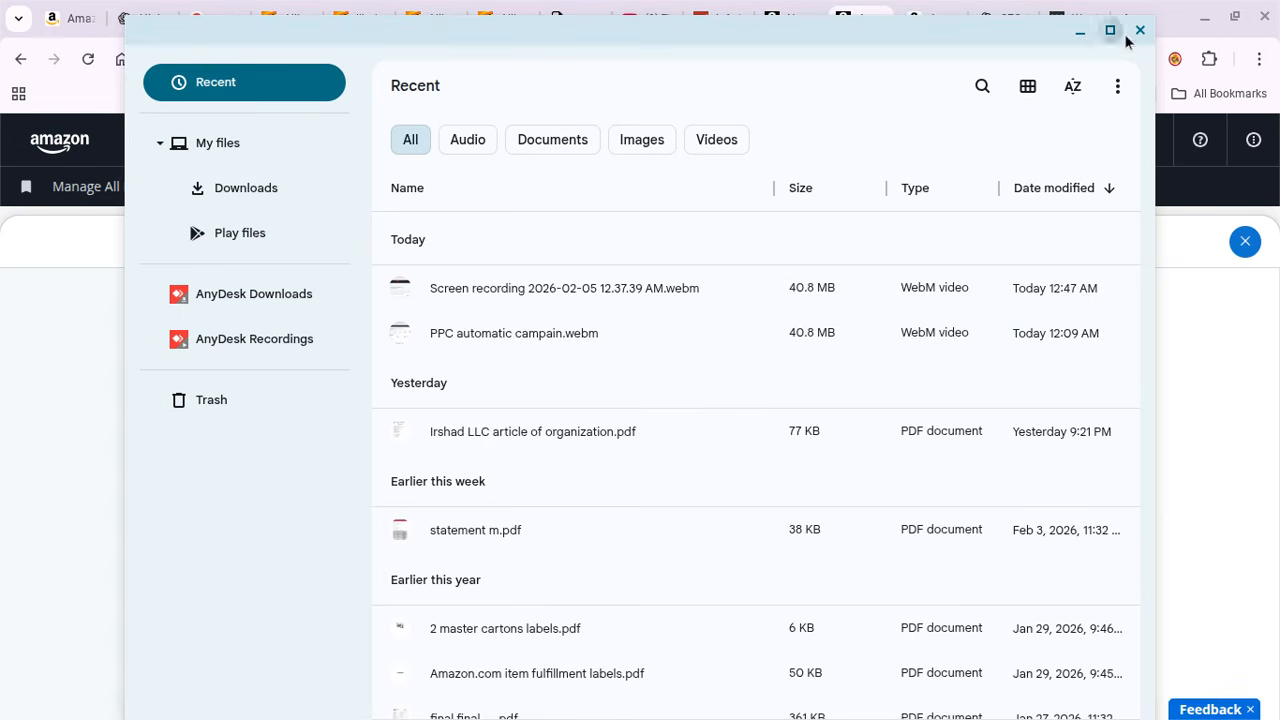
click(1074, 35)
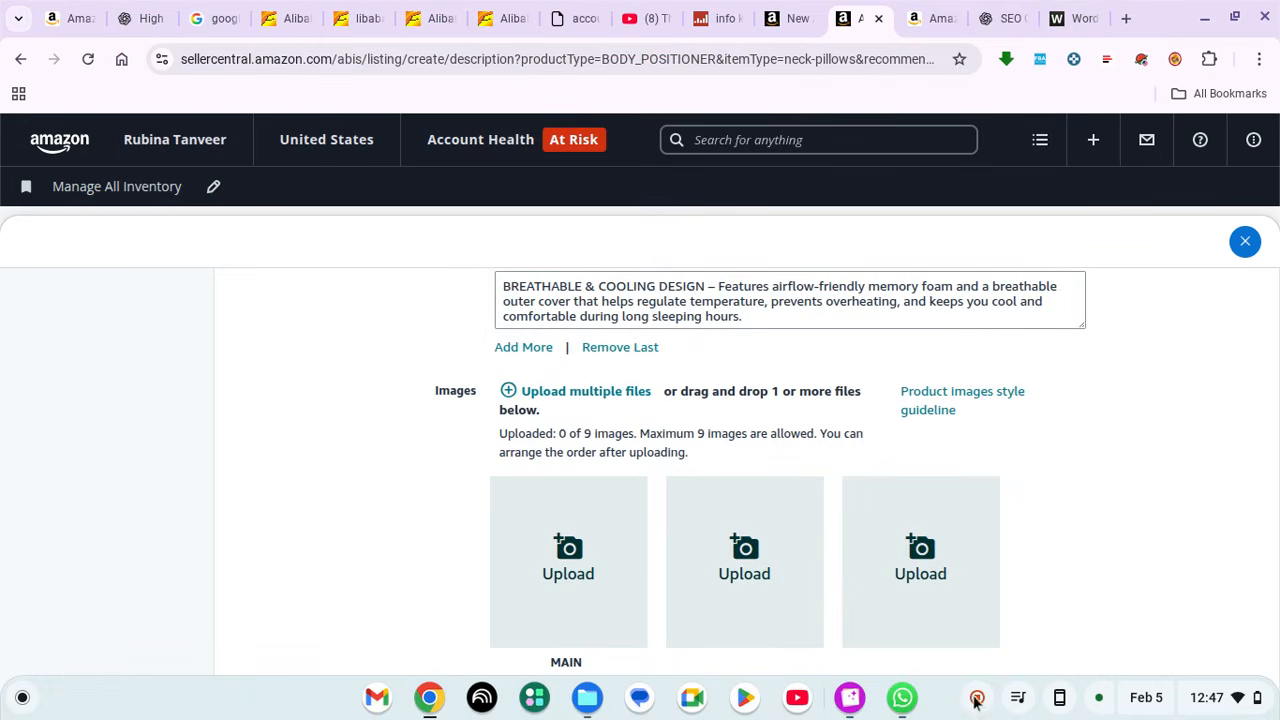
- Switch to WhatsApp, open the forwarded pillow photo and its options, and return to the Amazon listing
click(902, 698)
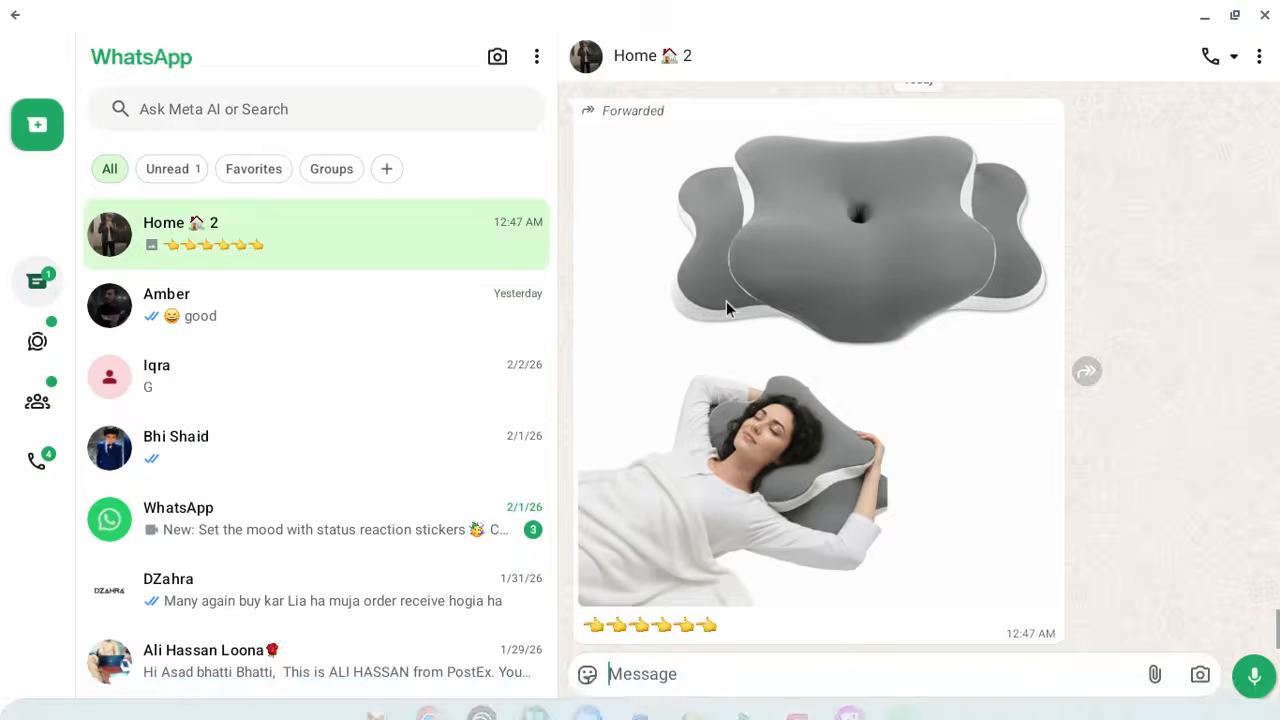
click(789, 271)
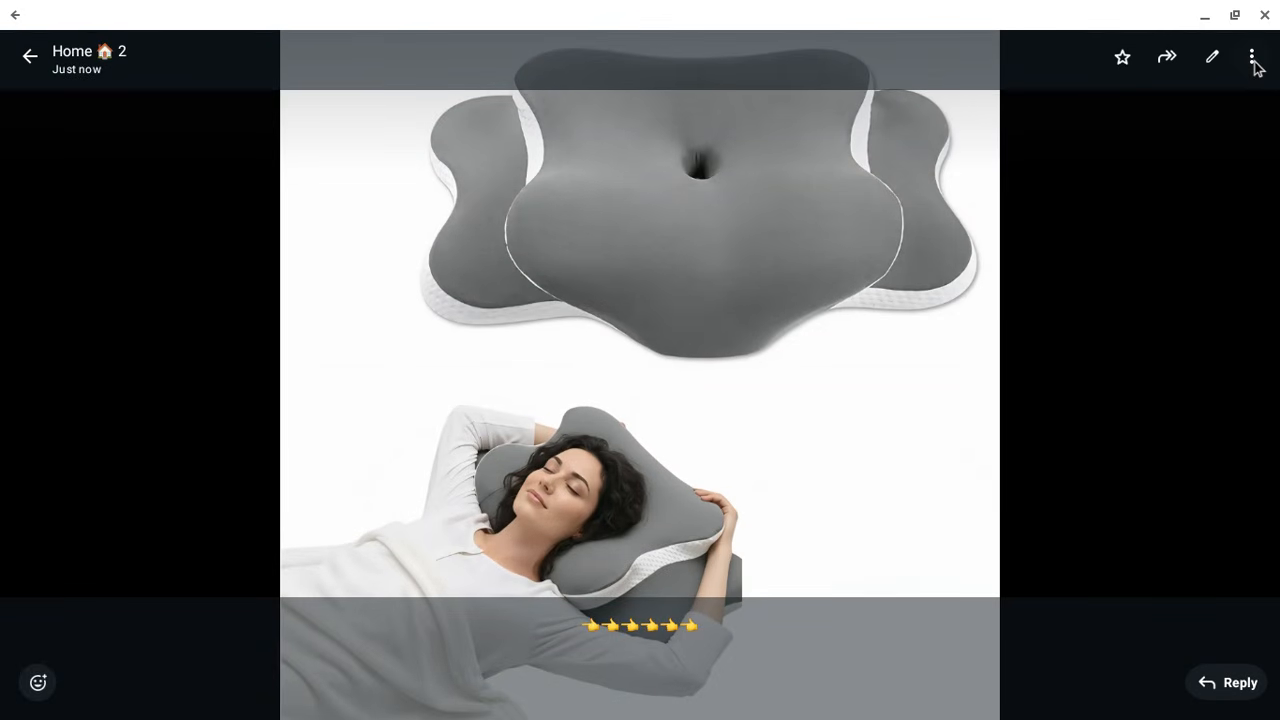
click(1252, 58)
click(1113, 245)
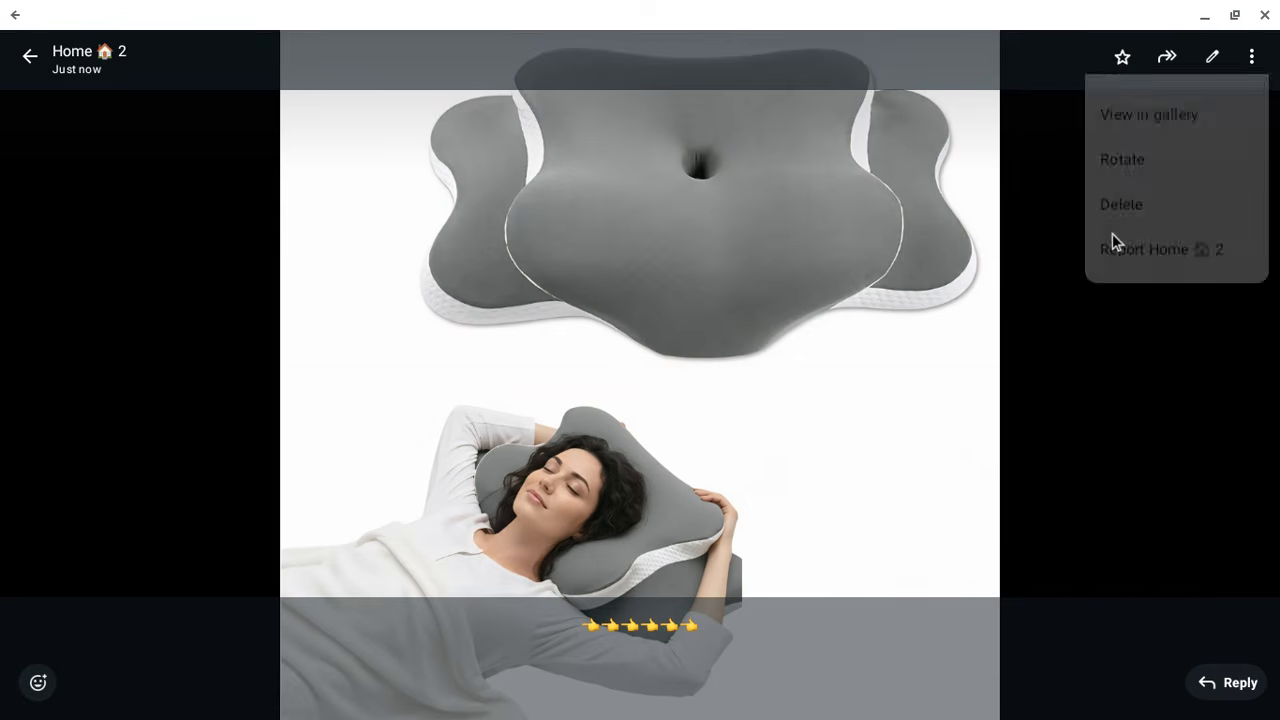
click(1206, 14)
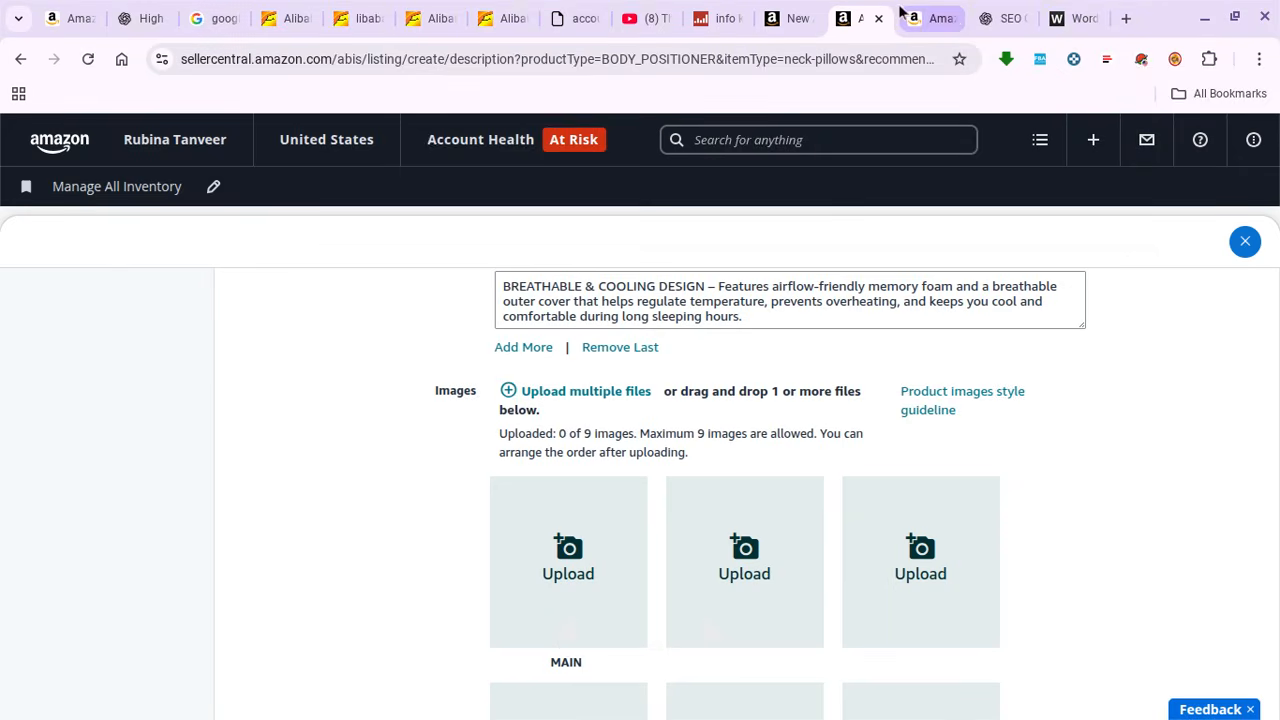
- Upload the recent file IMG-20260205-WA0000.jpg as the listing's MAIN product image
click(543, 556)
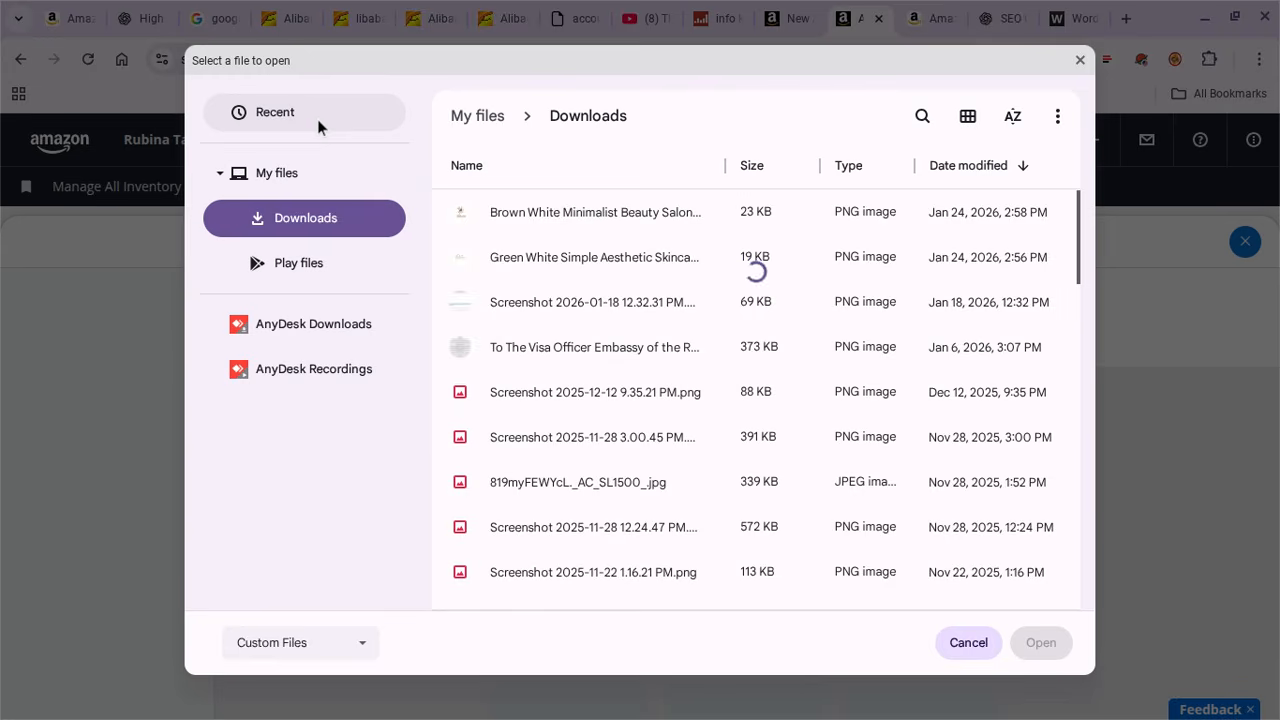
click(317, 119)
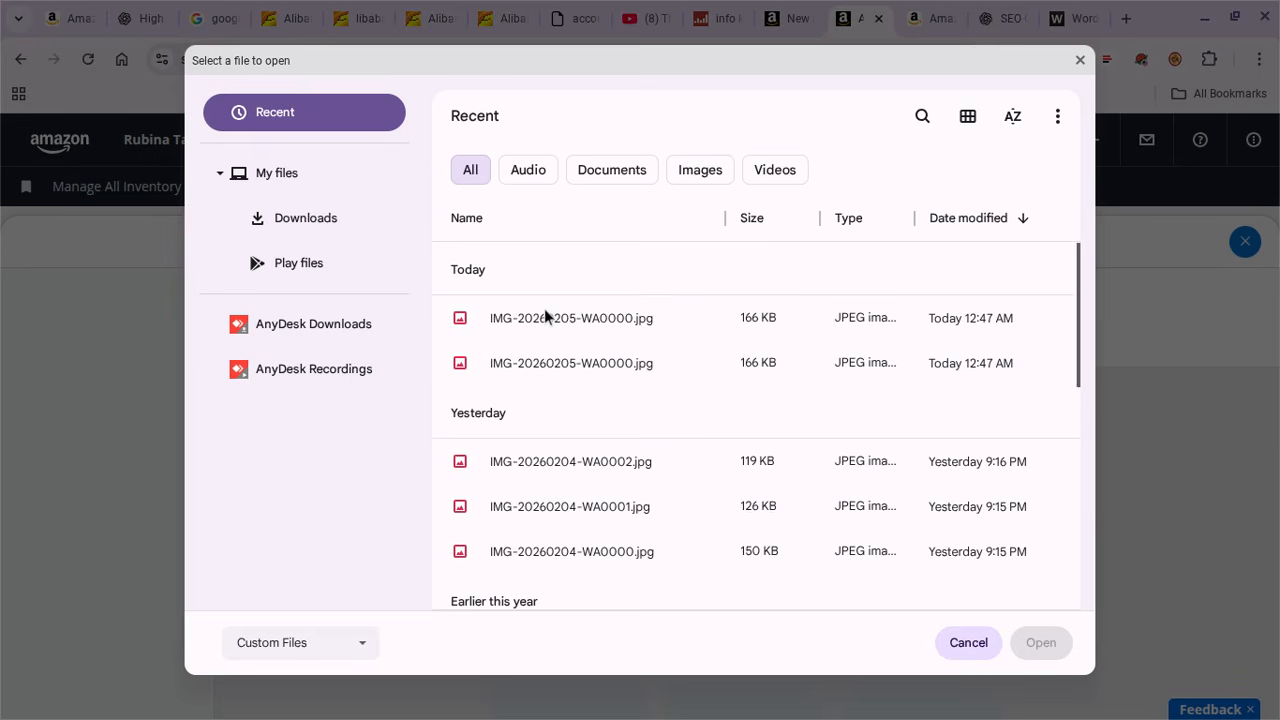
click(544, 316)
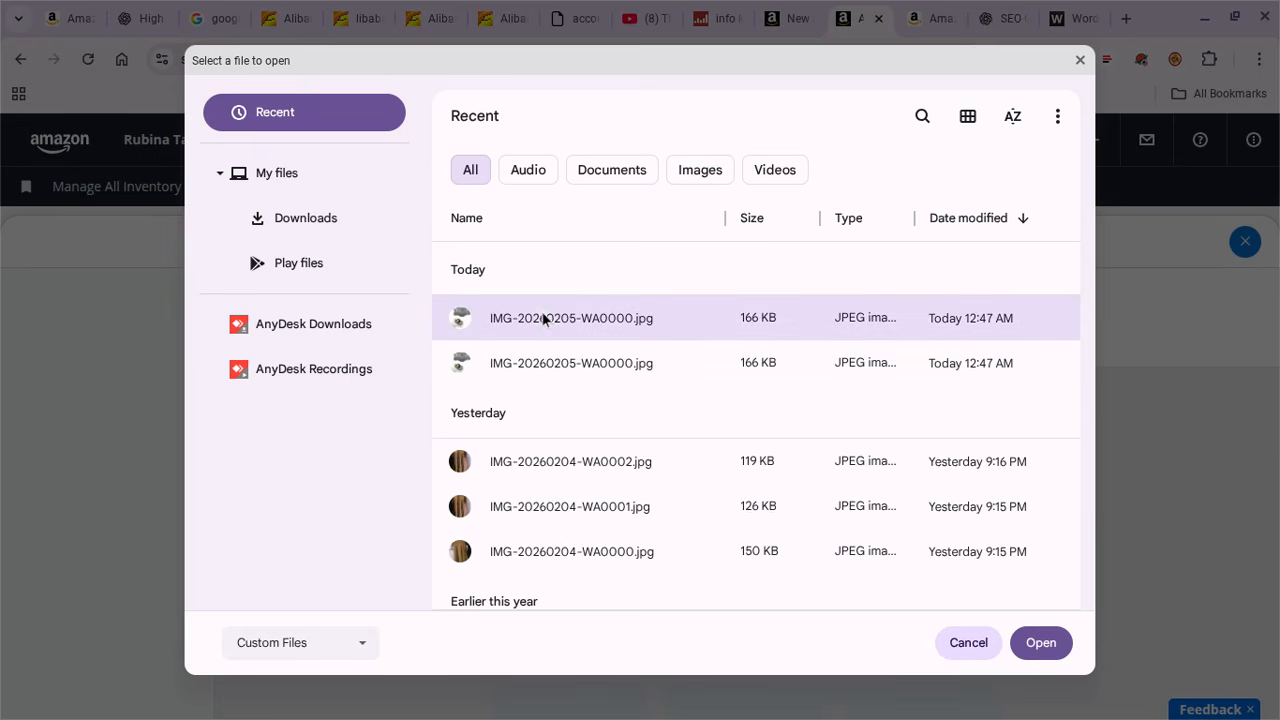
click(1057, 642)
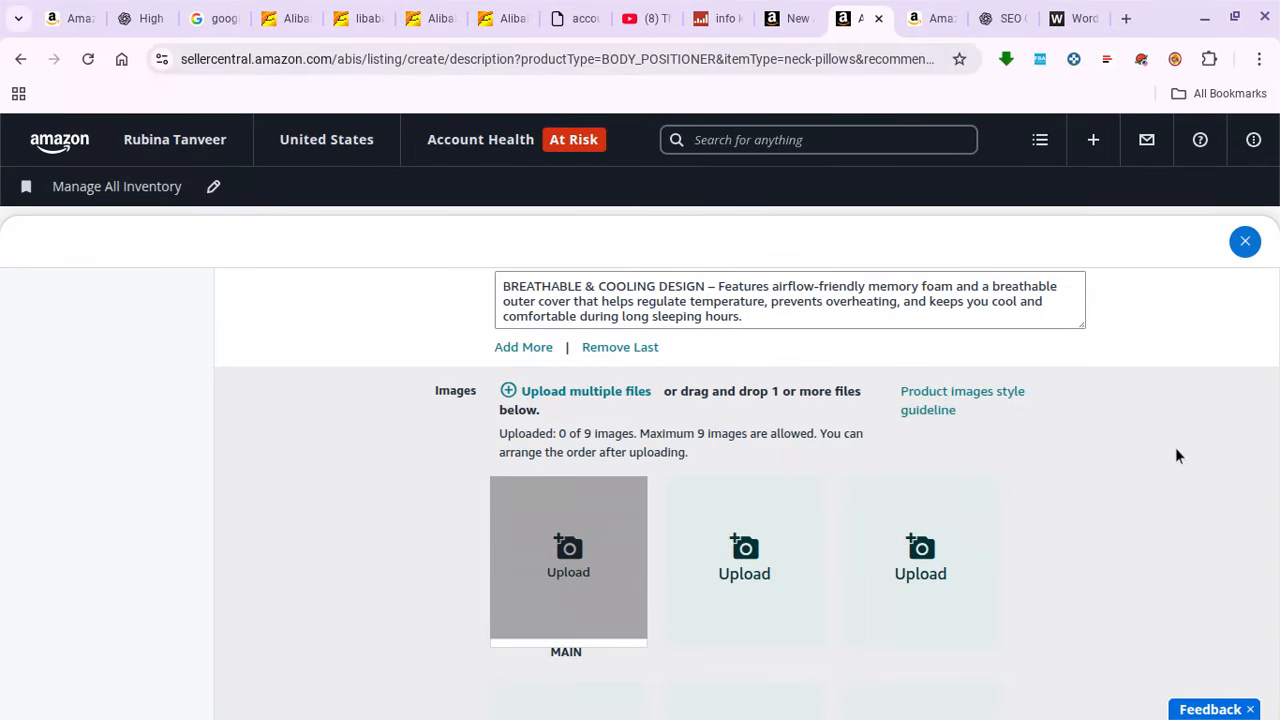
- Check the uploaded main image and look over the listing's image slots, bullet points and description
scroll(1142, 489, down, 2)
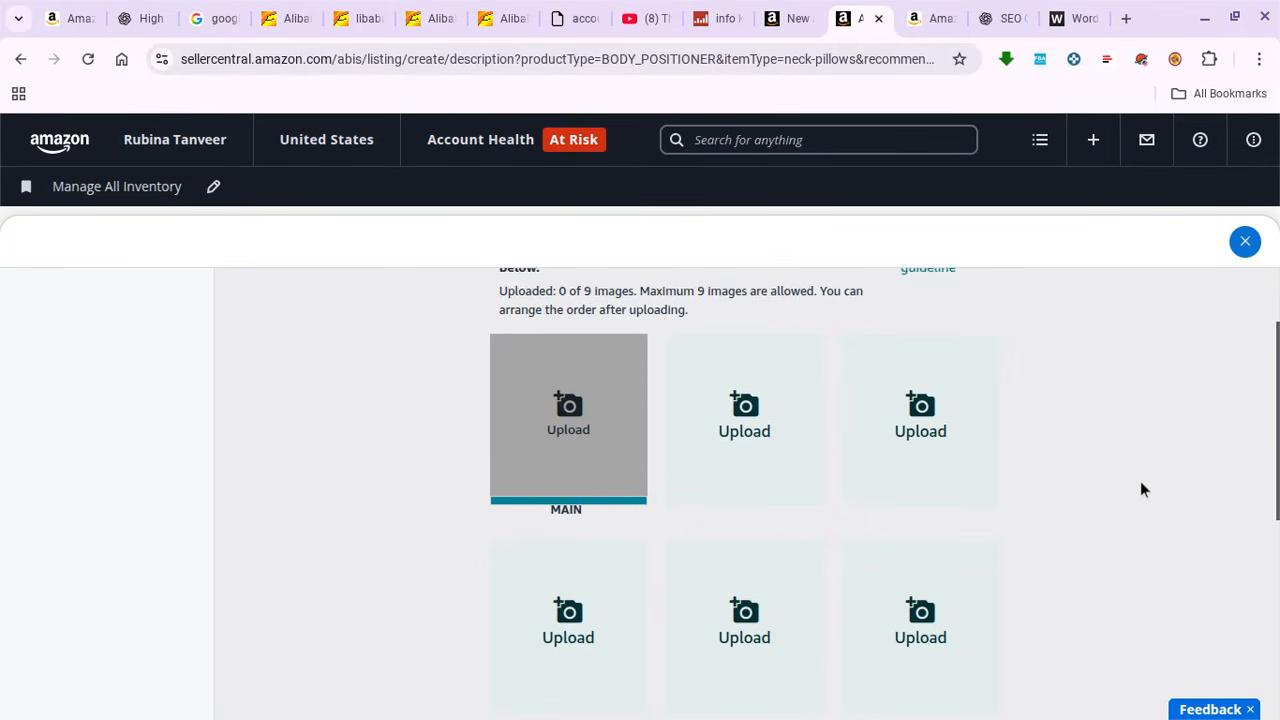
scroll(1141, 482, down, 2)
scroll(1141, 481, up, 1)
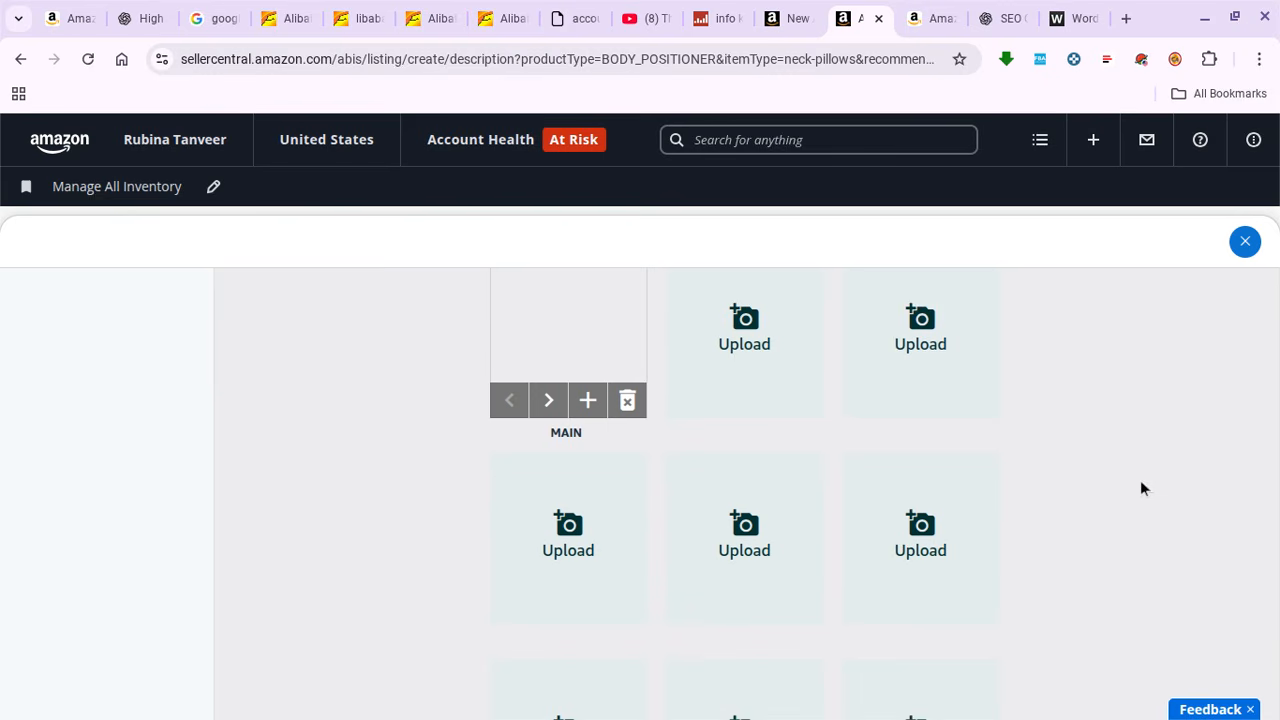
scroll(1140, 486, up, 2)
scroll(1118, 512, down, 1)
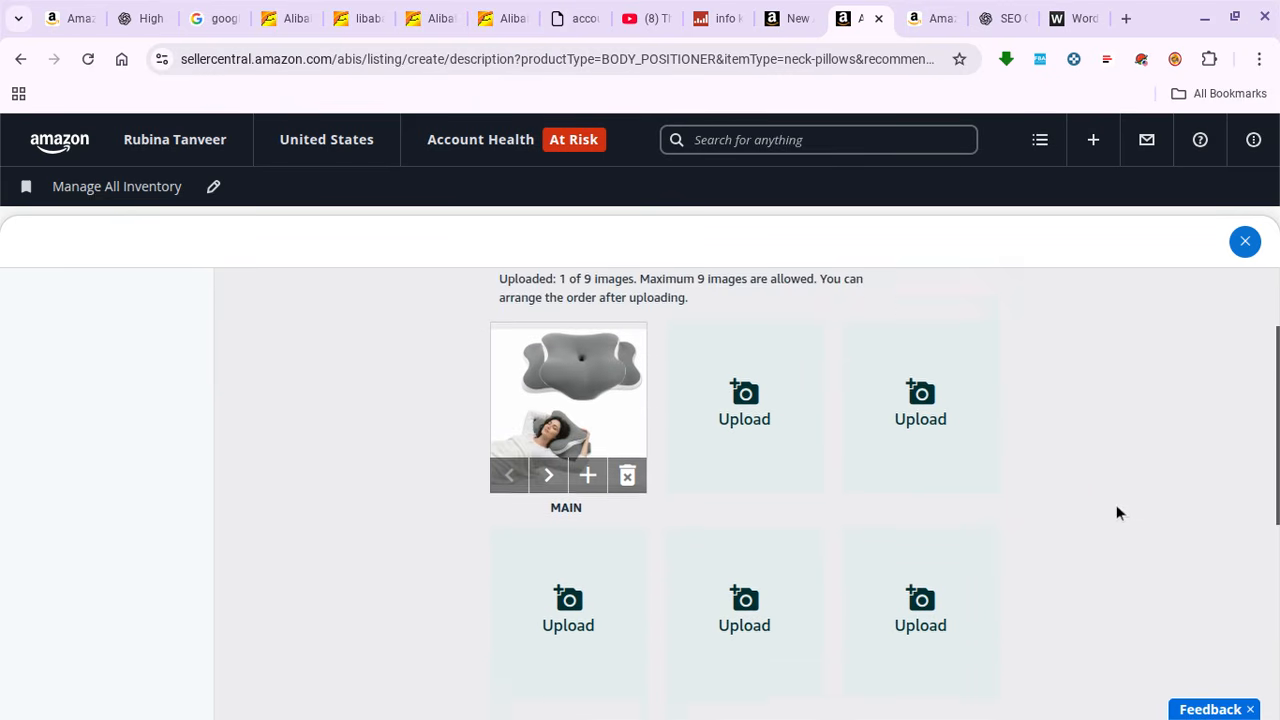
scroll(1118, 512, down, 2)
scroll(934, 486, down, 5)
scroll(934, 488, up, 6)
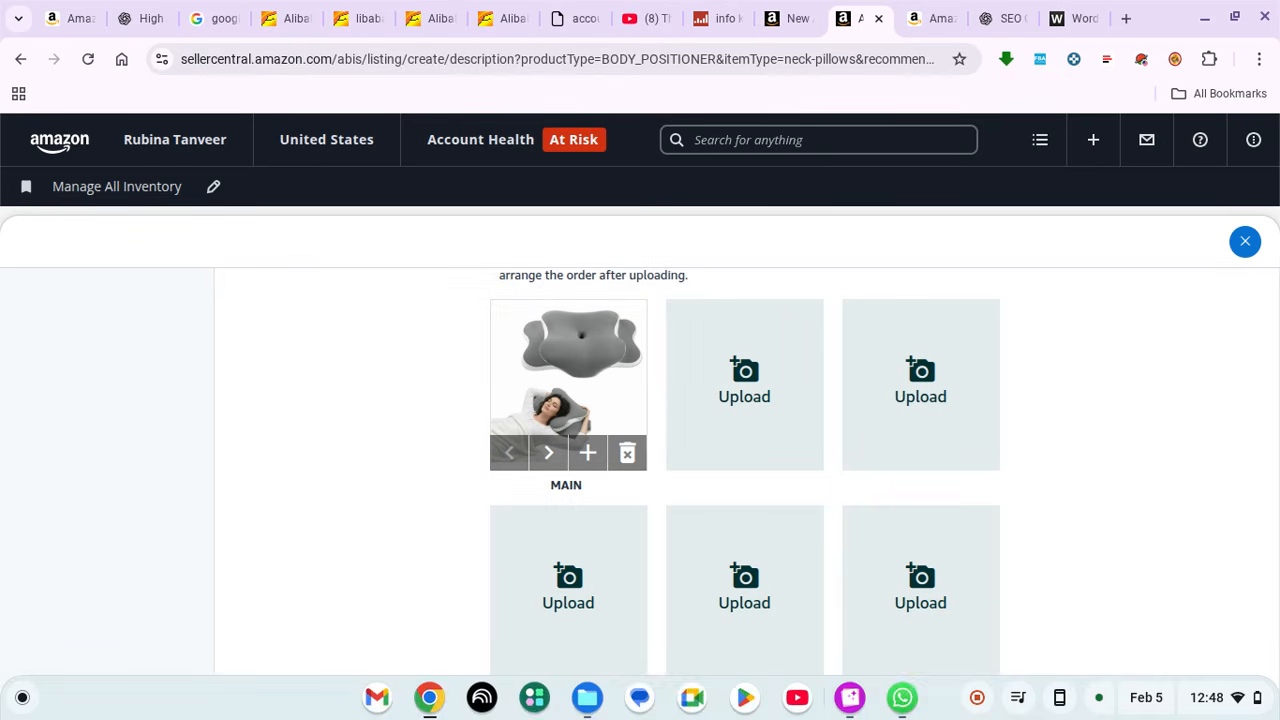
click(1146, 697)
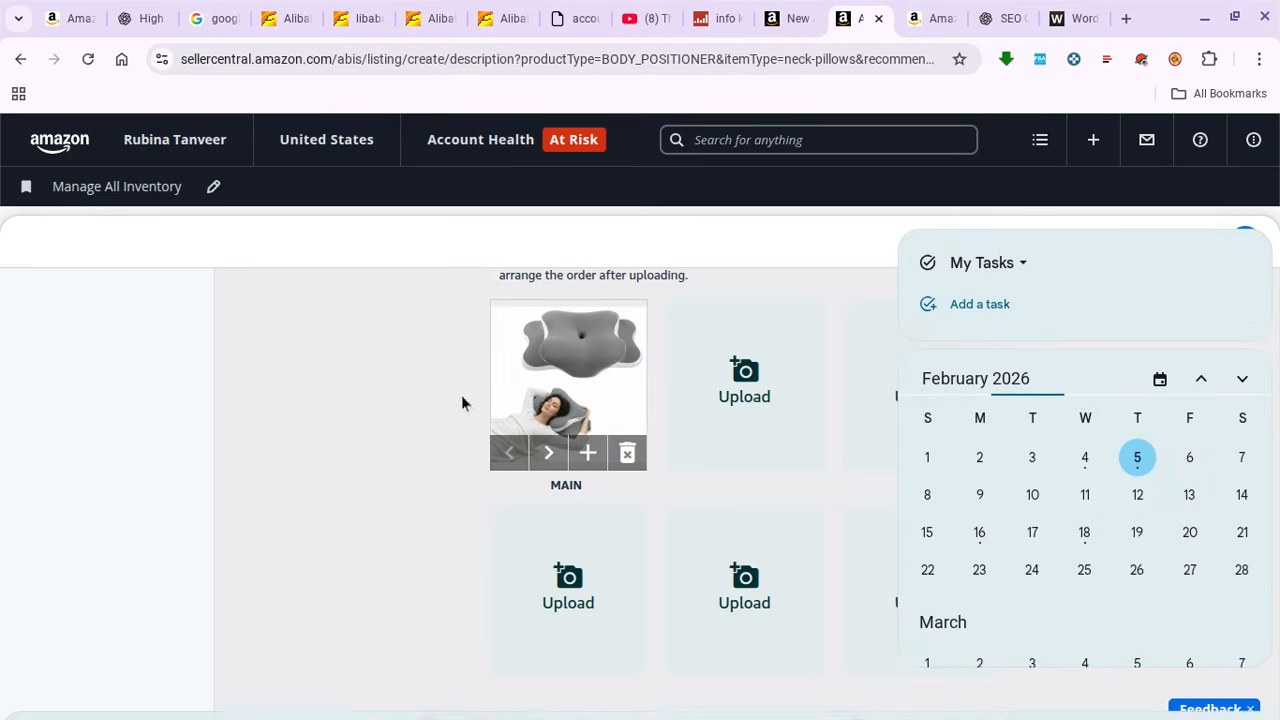
click(303, 423)
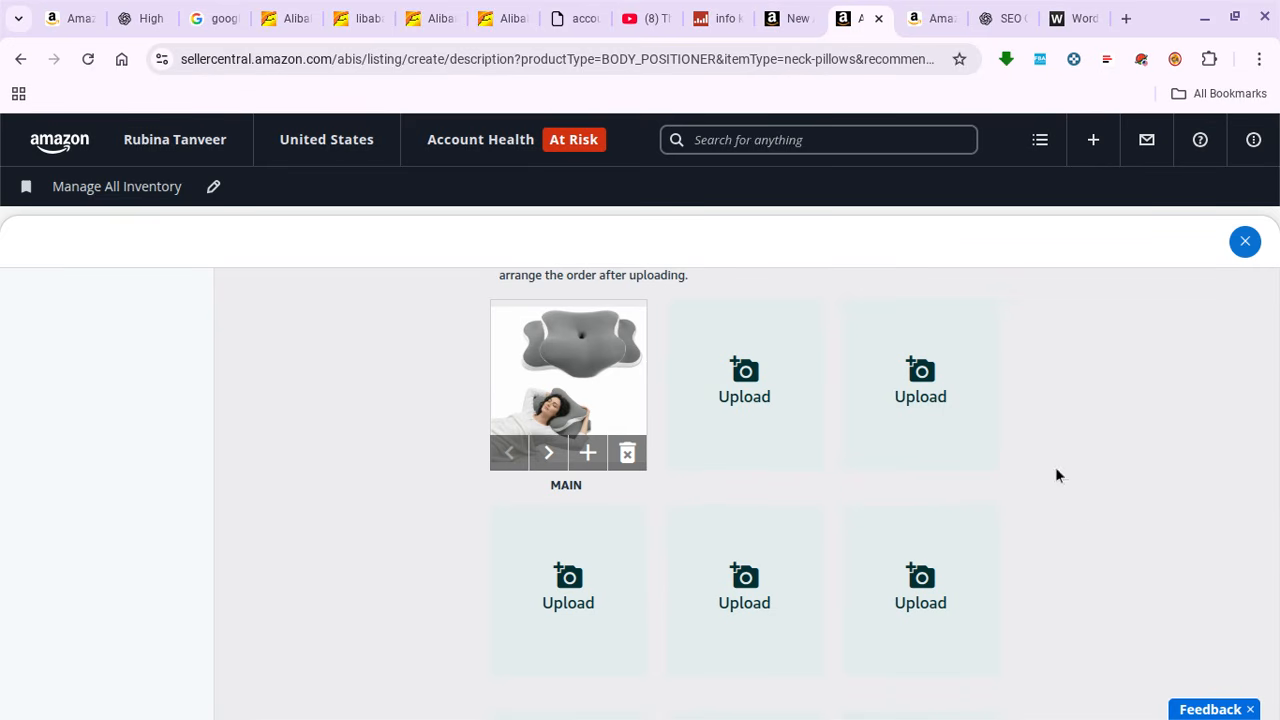
scroll(1025, 425, up, 4)
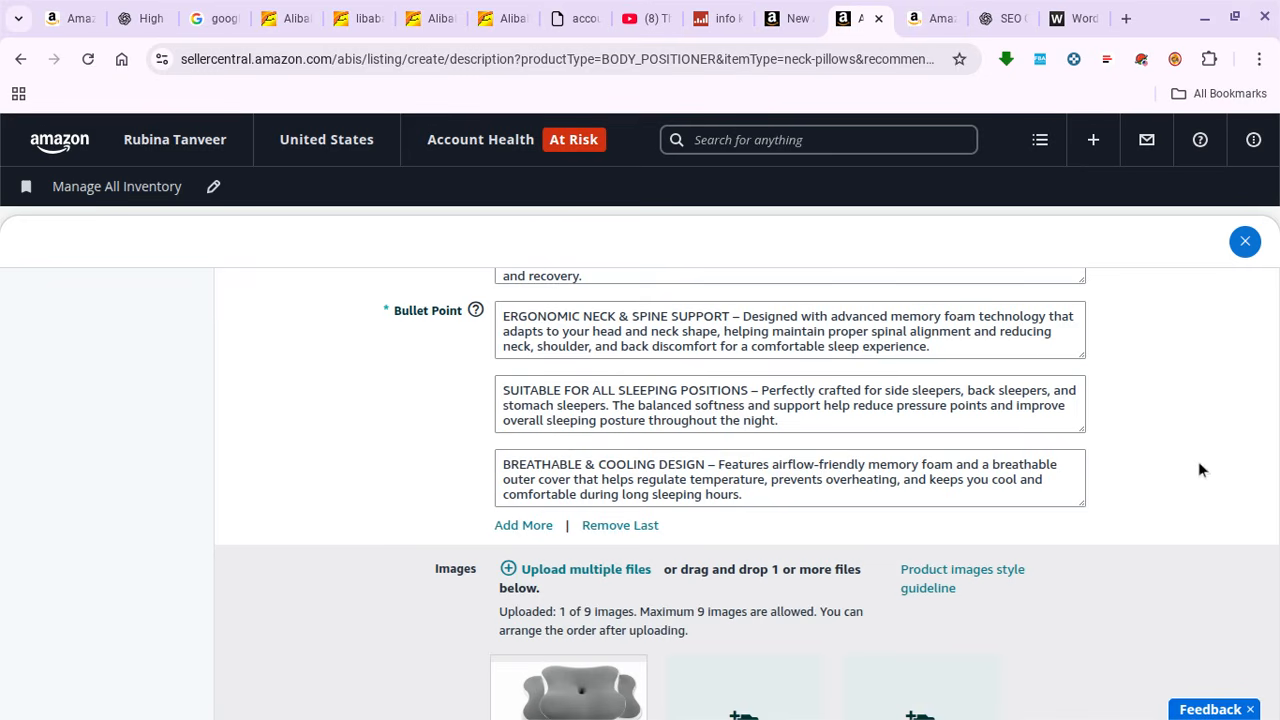
scroll(1198, 466, down, 10)
scroll(1198, 466, up, 15)
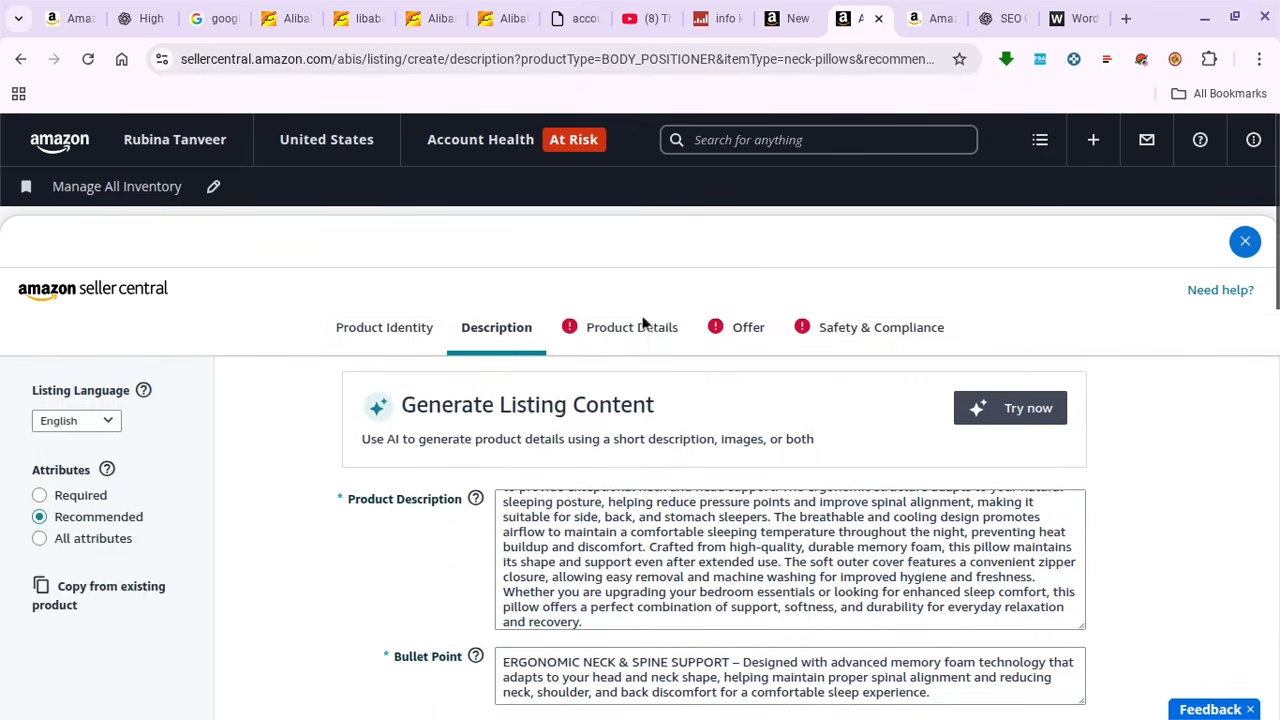
- In the listing's Product Details, set the Model Number to SA03-C04 and the Model Name to "sleeping pillow"
click(648, 332)
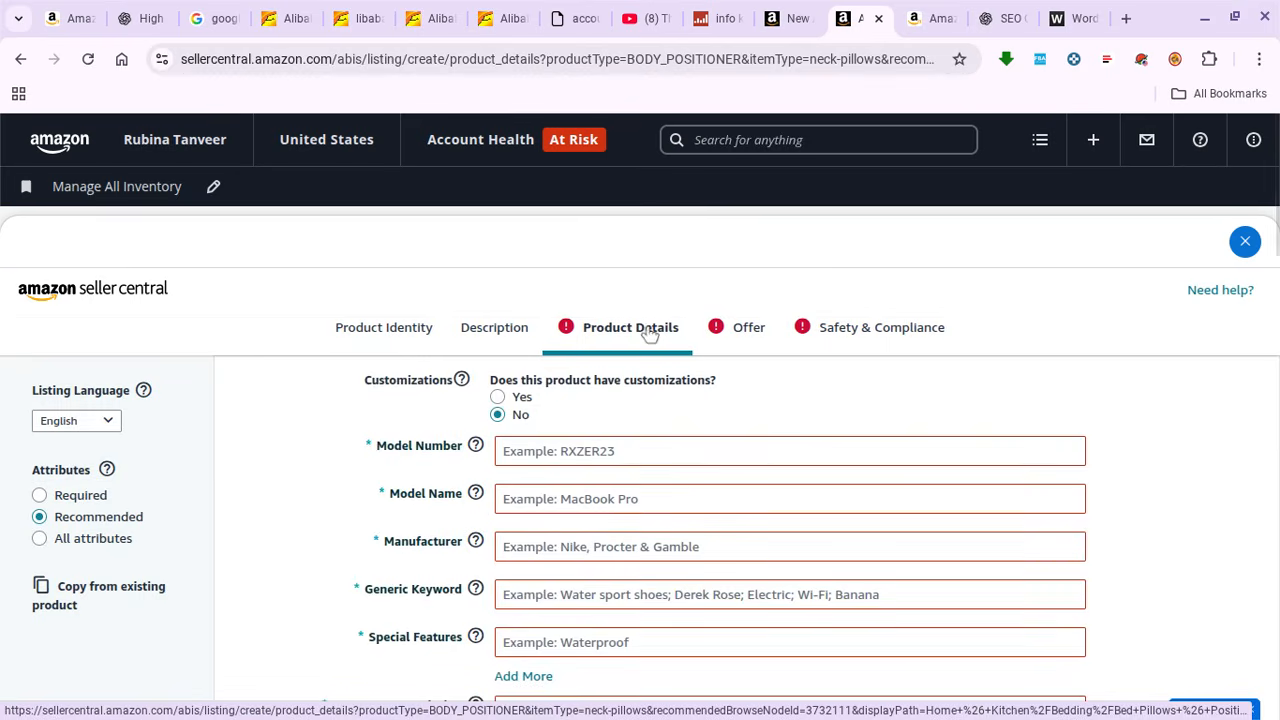
click(560, 451)
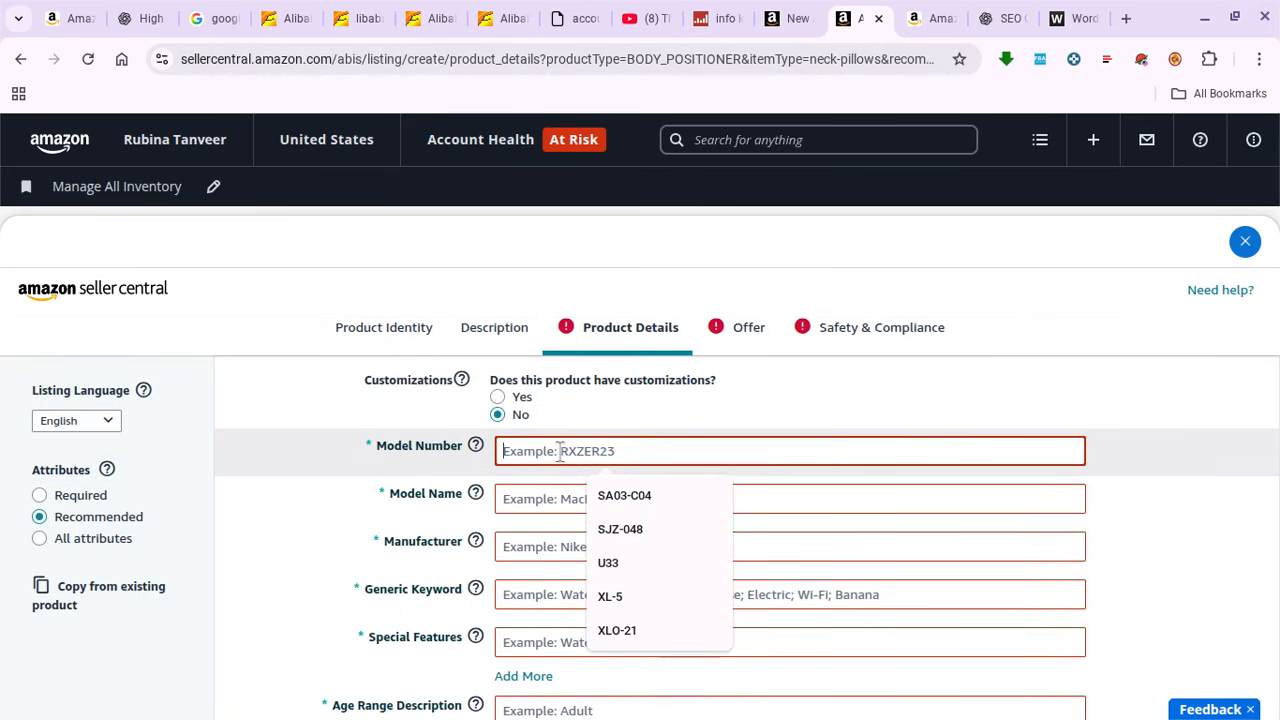
click(618, 498)
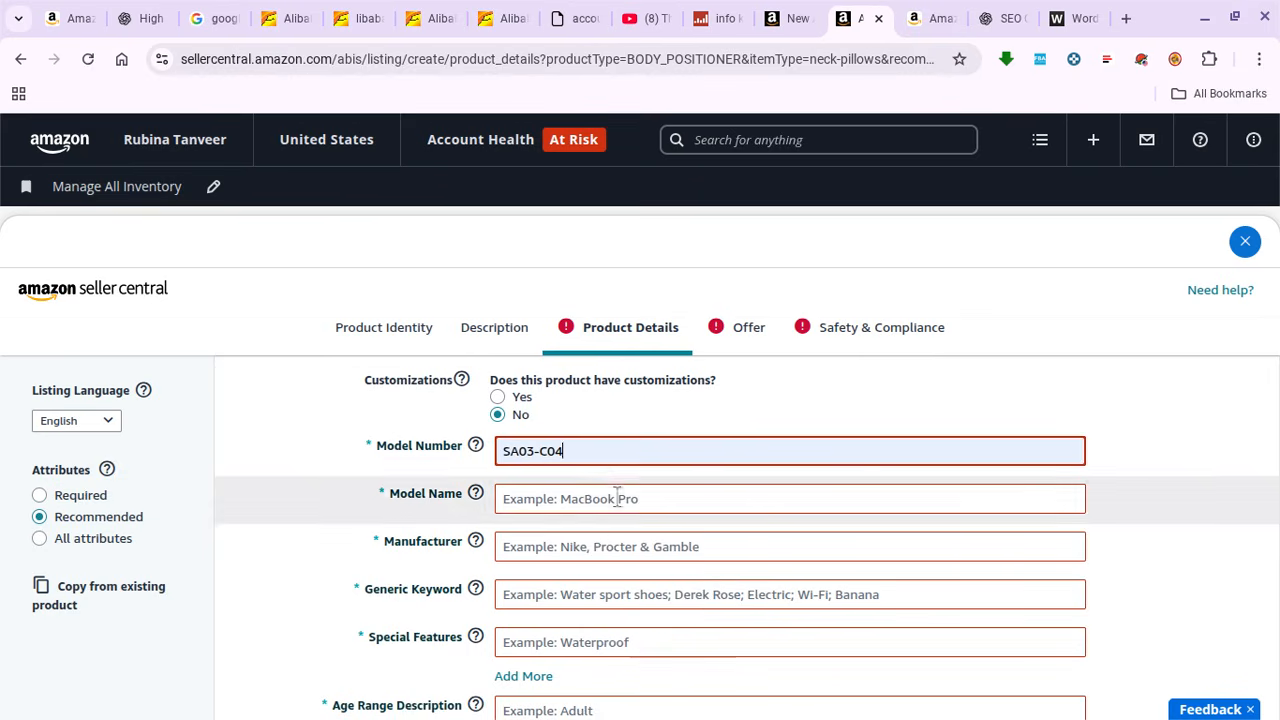
click(535, 498)
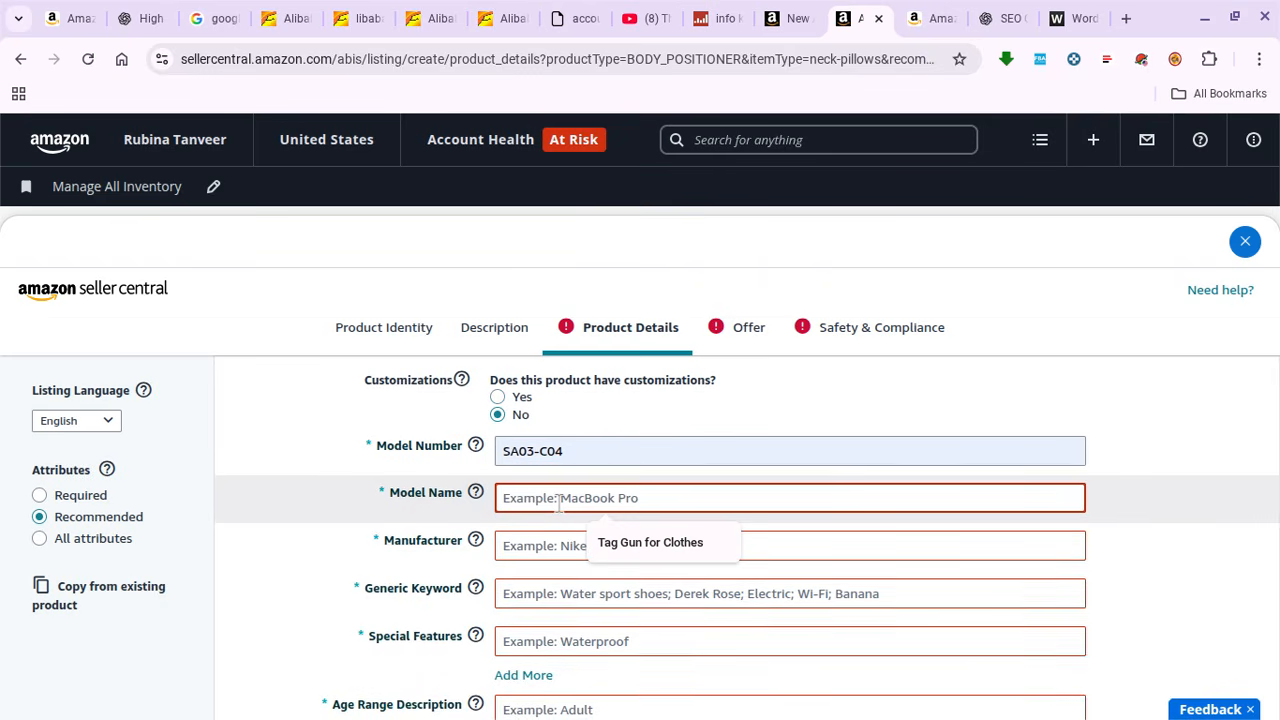
text(slee)
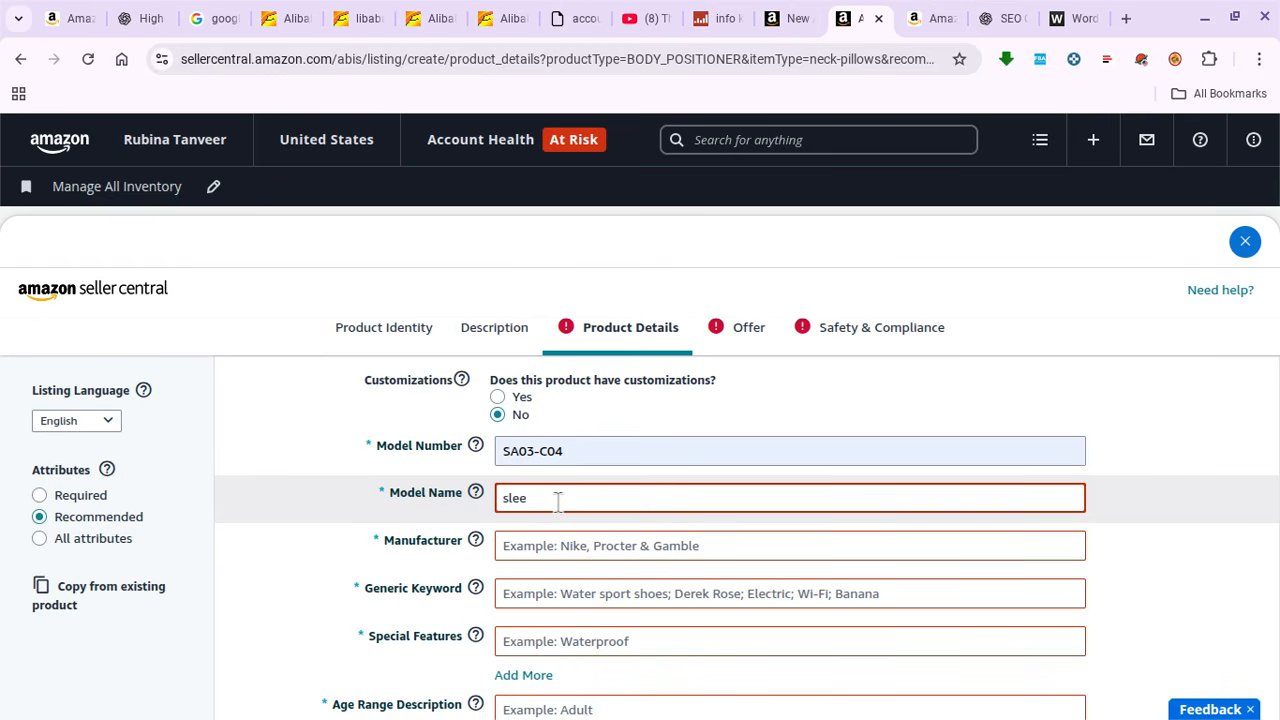
text(ping pillow)
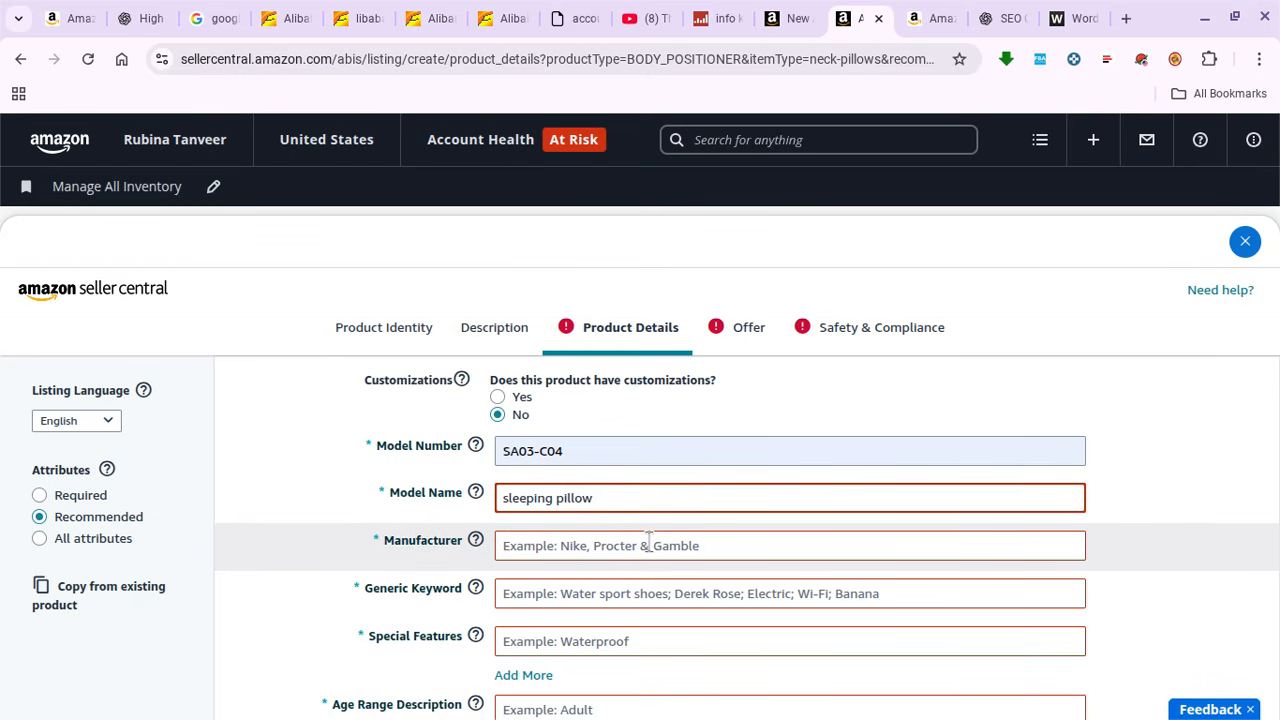
- Set the listing's Manufacturer to the previously used entry "kwefoiwn"
click(538, 545)
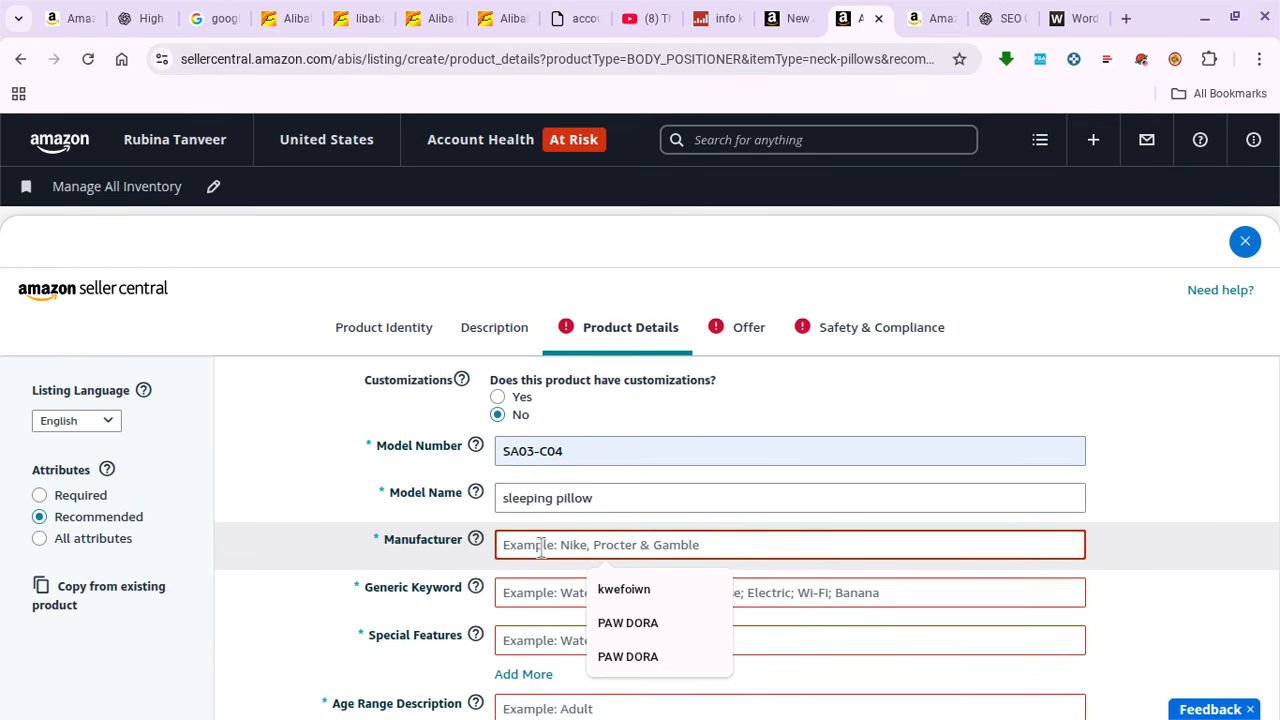
click(638, 591)
scroll(900, 540, down, 1)
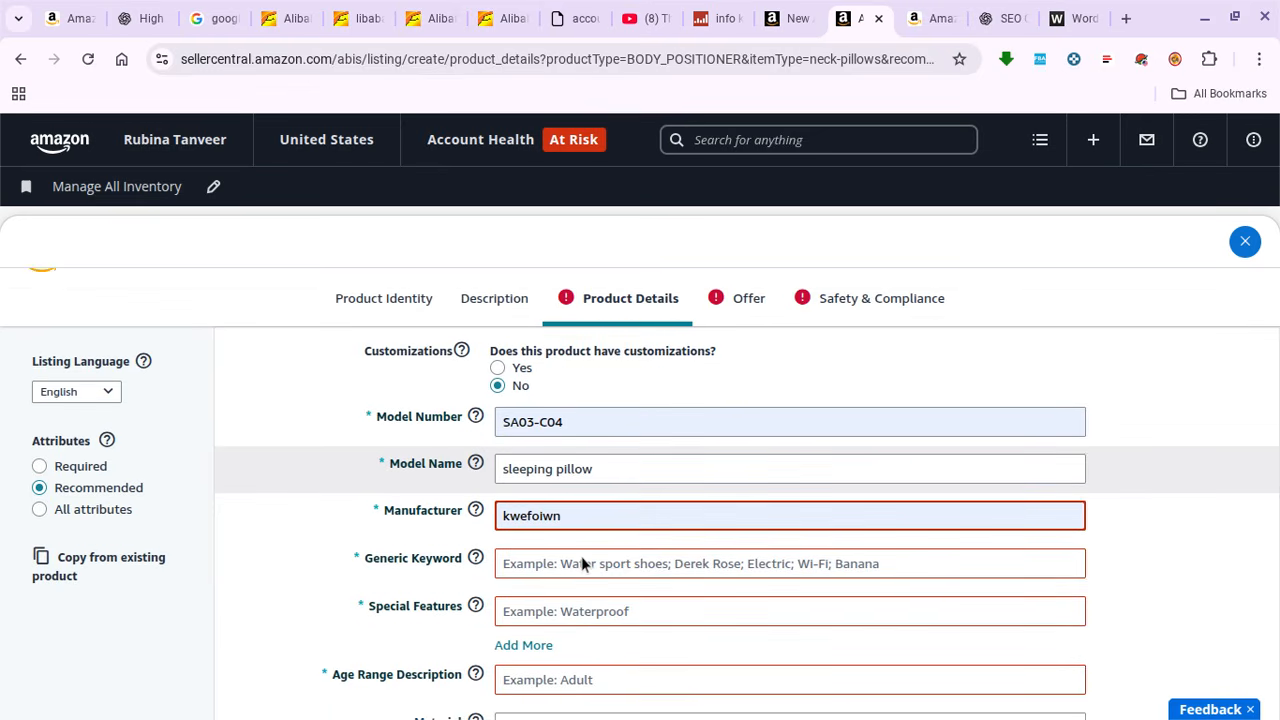
scroll(581, 558, down, 1)
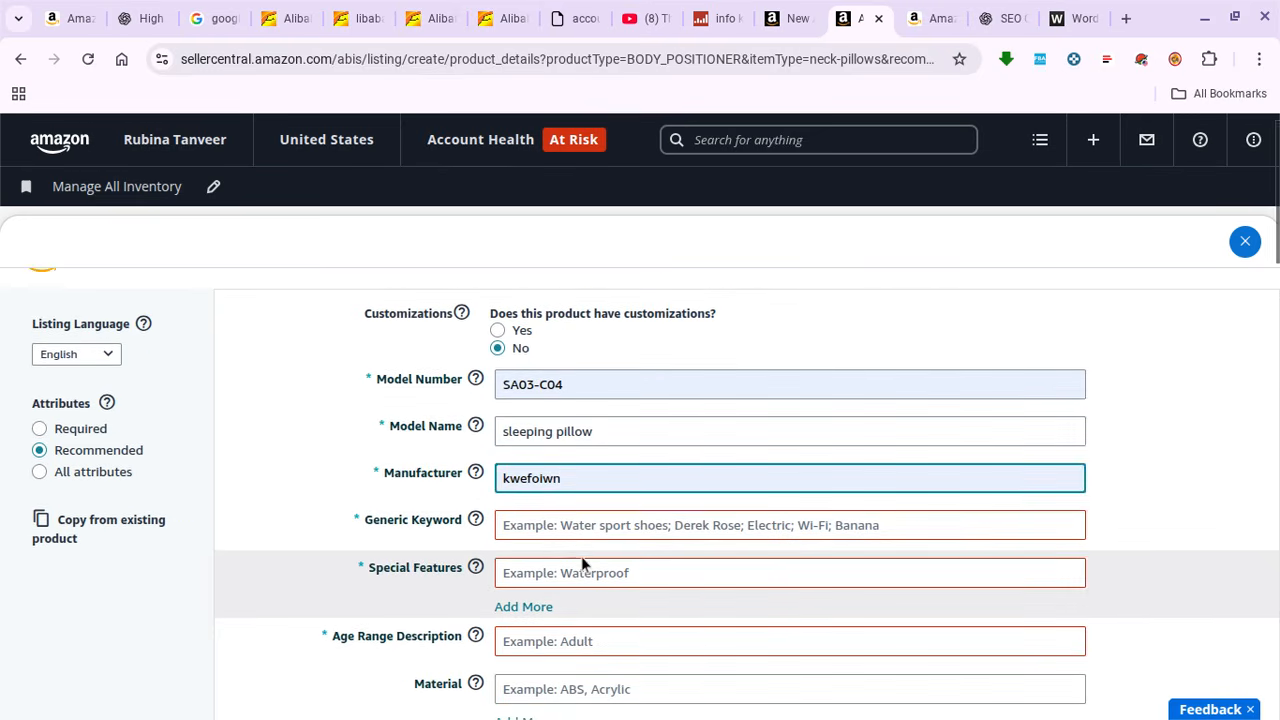
- Set the listing's Generic Keyword to "piloows for sleeping"
click(570, 521)
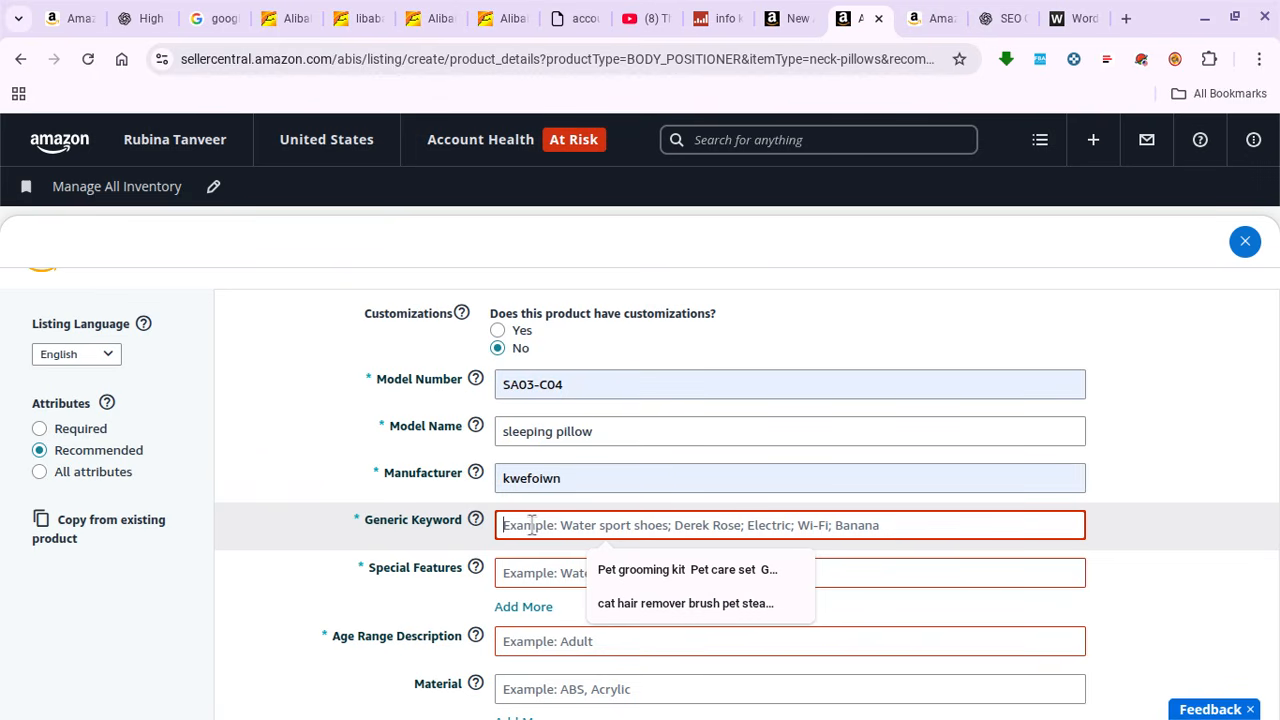
text(pillows for s)
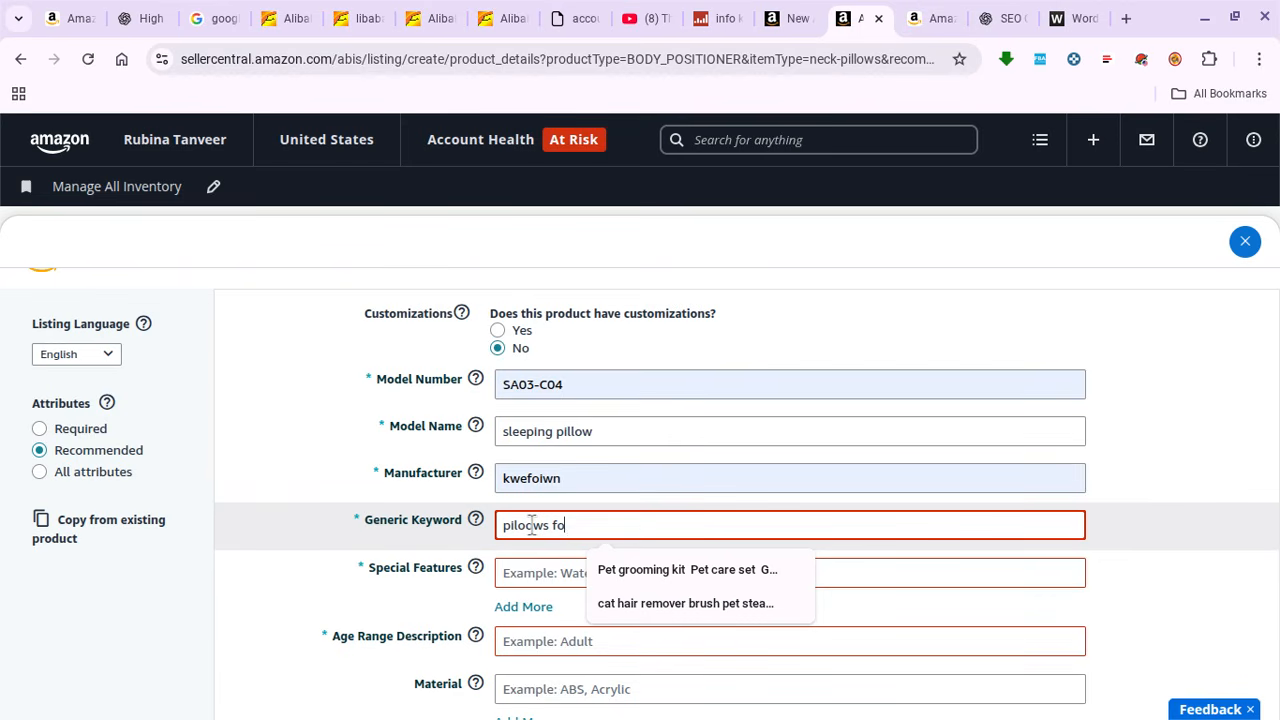
text(l)
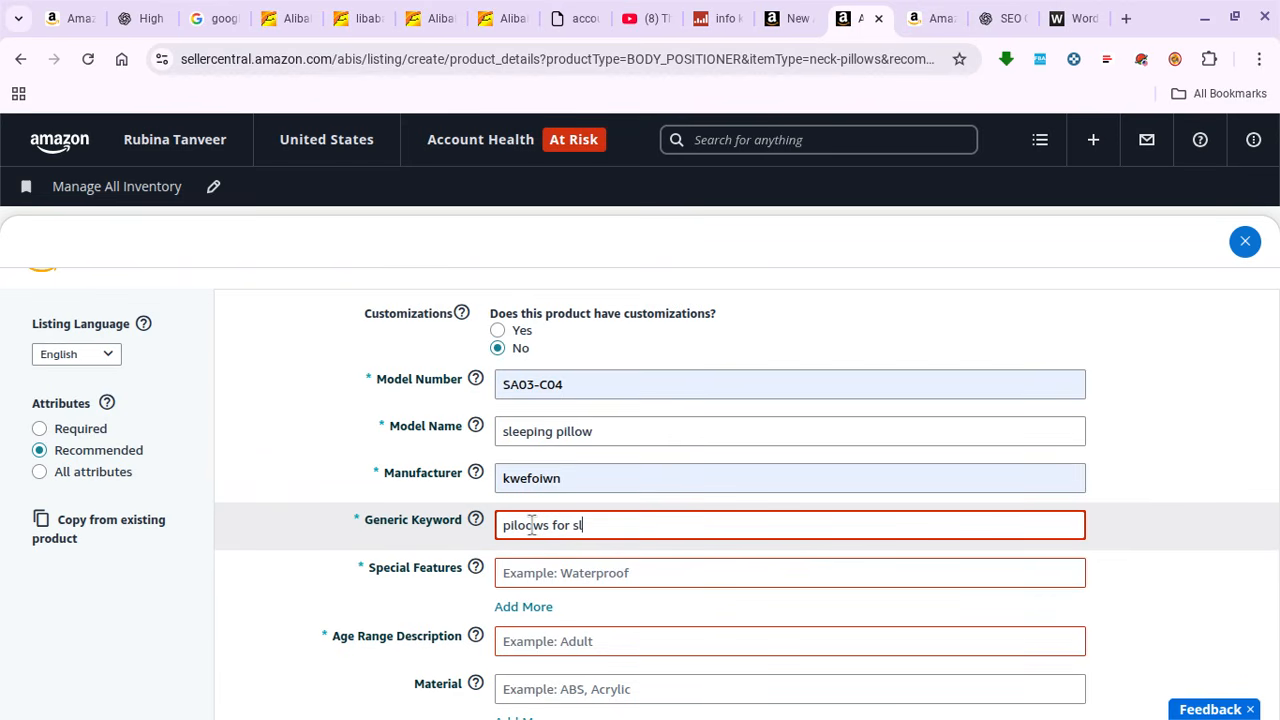
text(eeping)
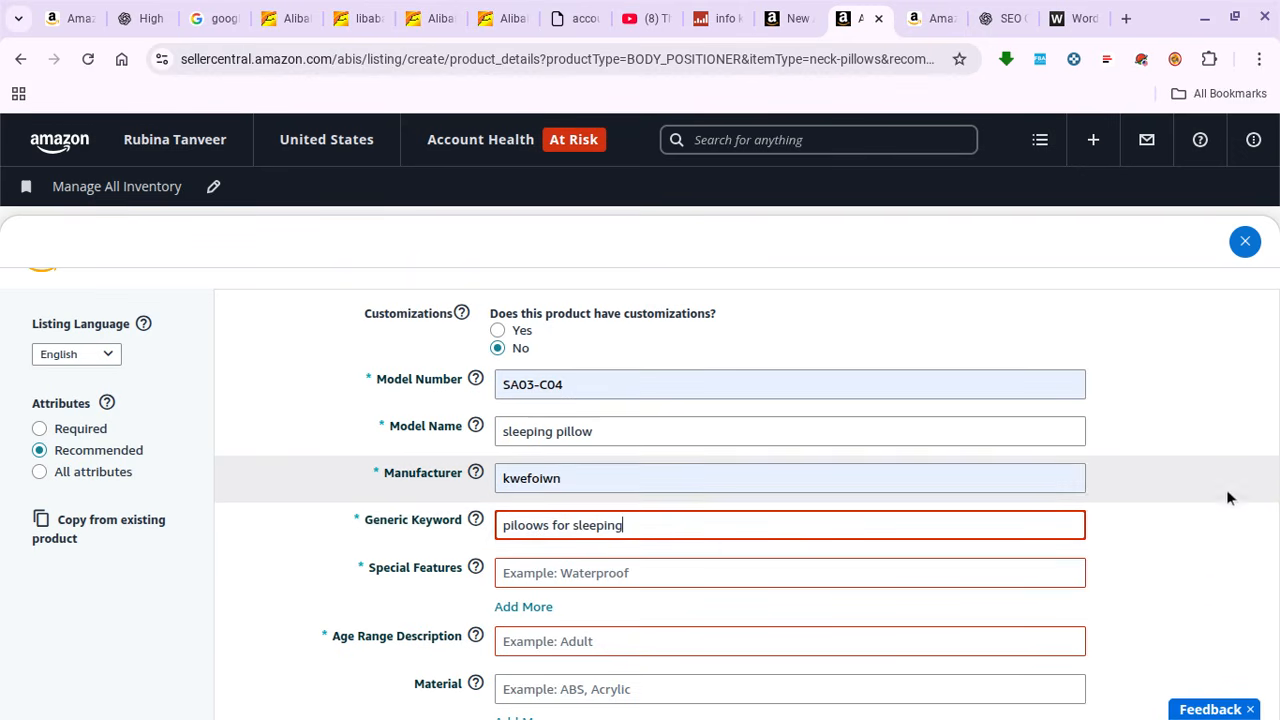
- Choose Cooling as the first Special Features value of the listing
scroll(1228, 497, down, 1)
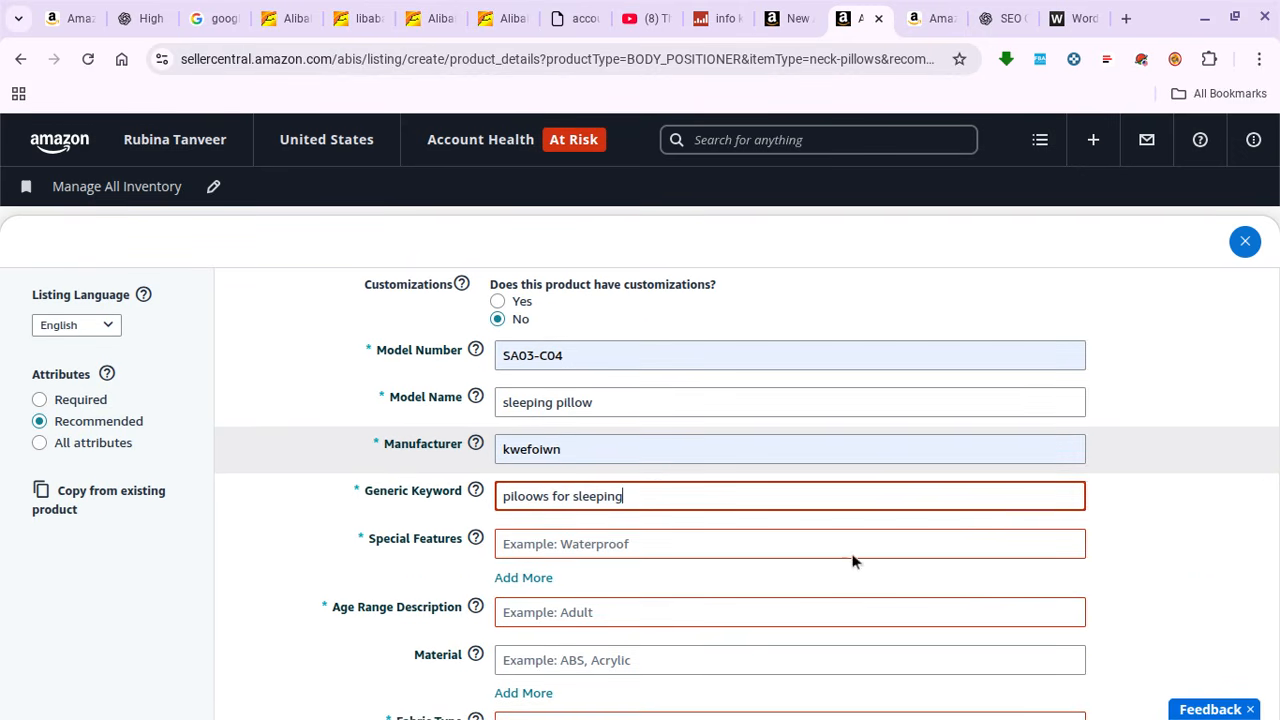
click(553, 541)
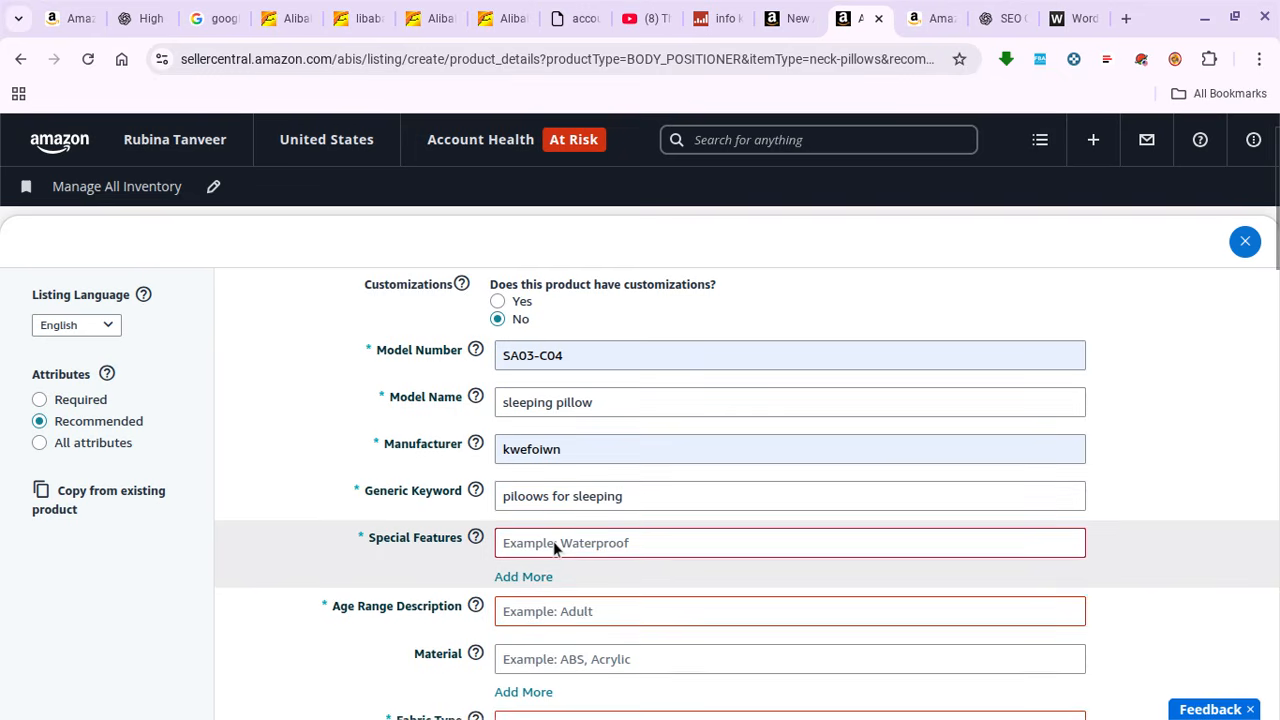
click(553, 541)
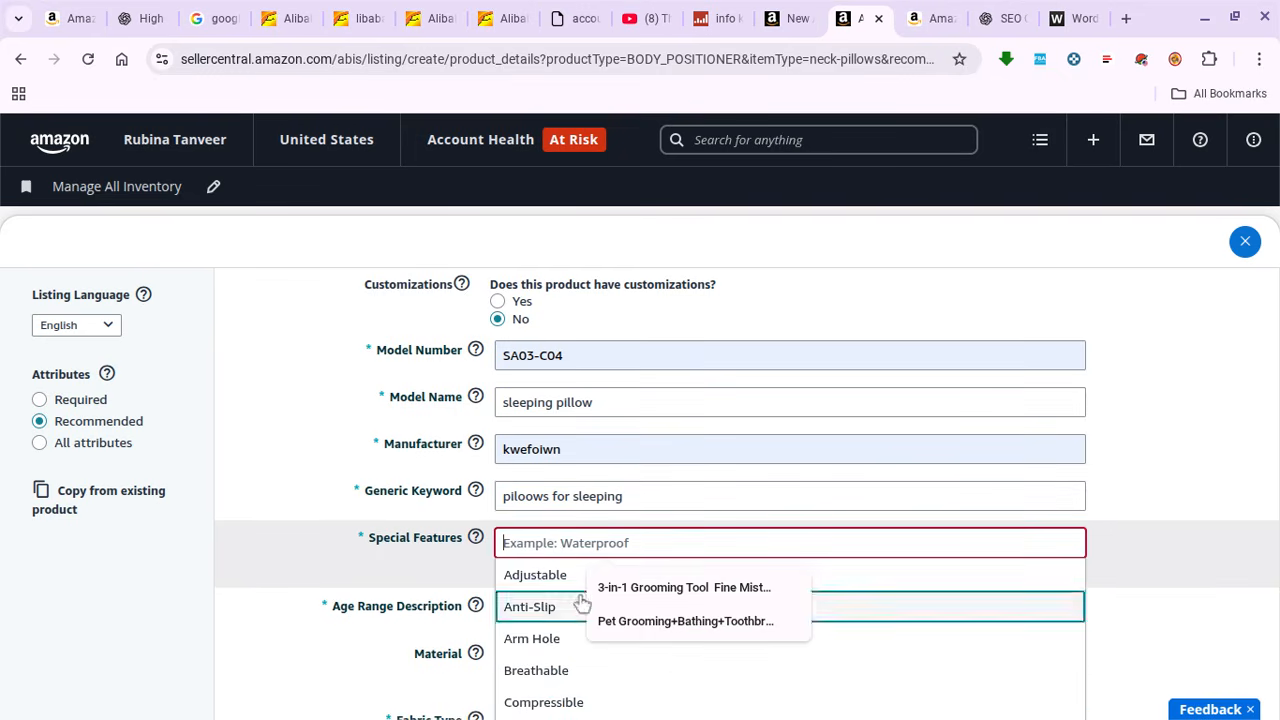
scroll(580, 605, down, 1)
scroll(583, 605, down, 1)
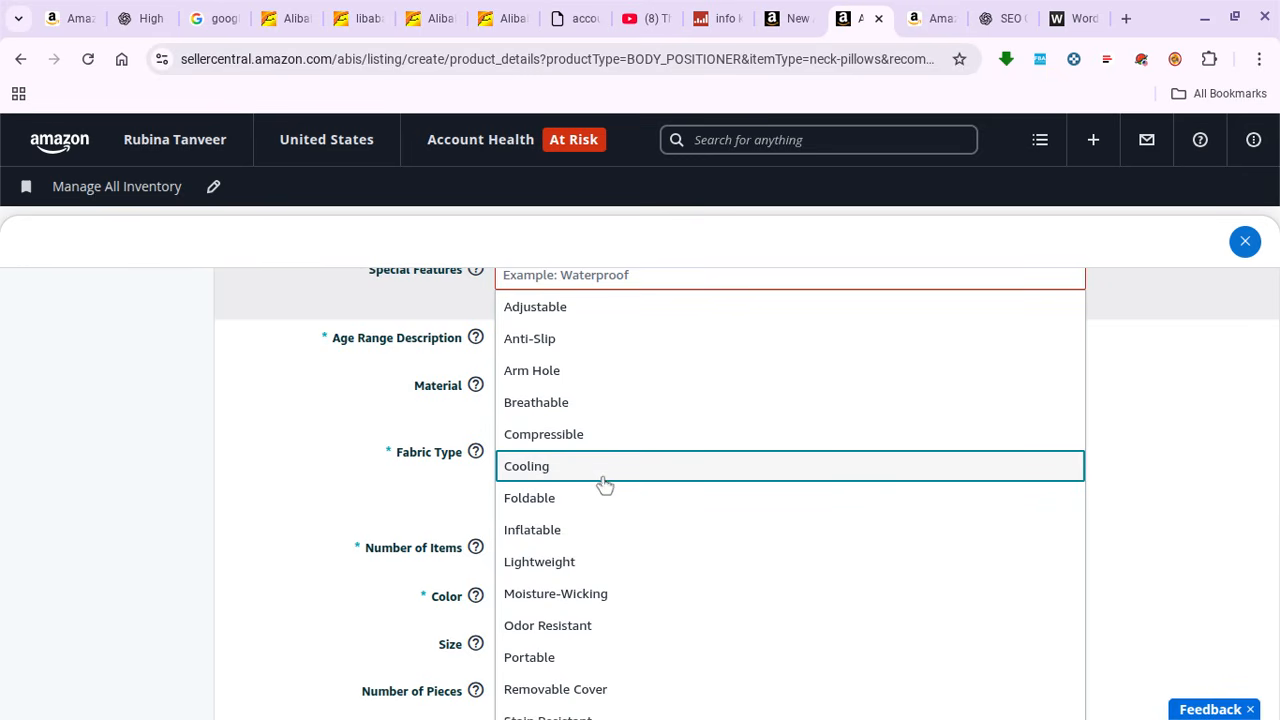
key(Return)
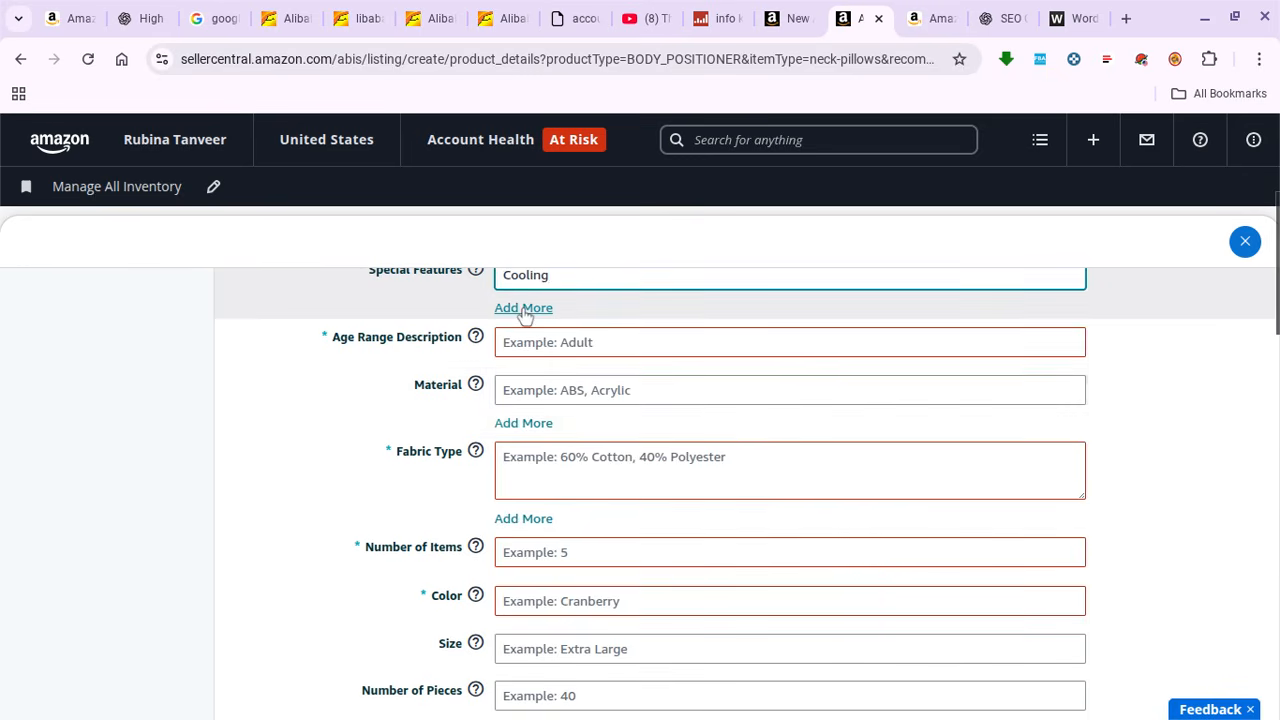
- Add a second Special Features entry and set it to Waterproof
click(523, 308)
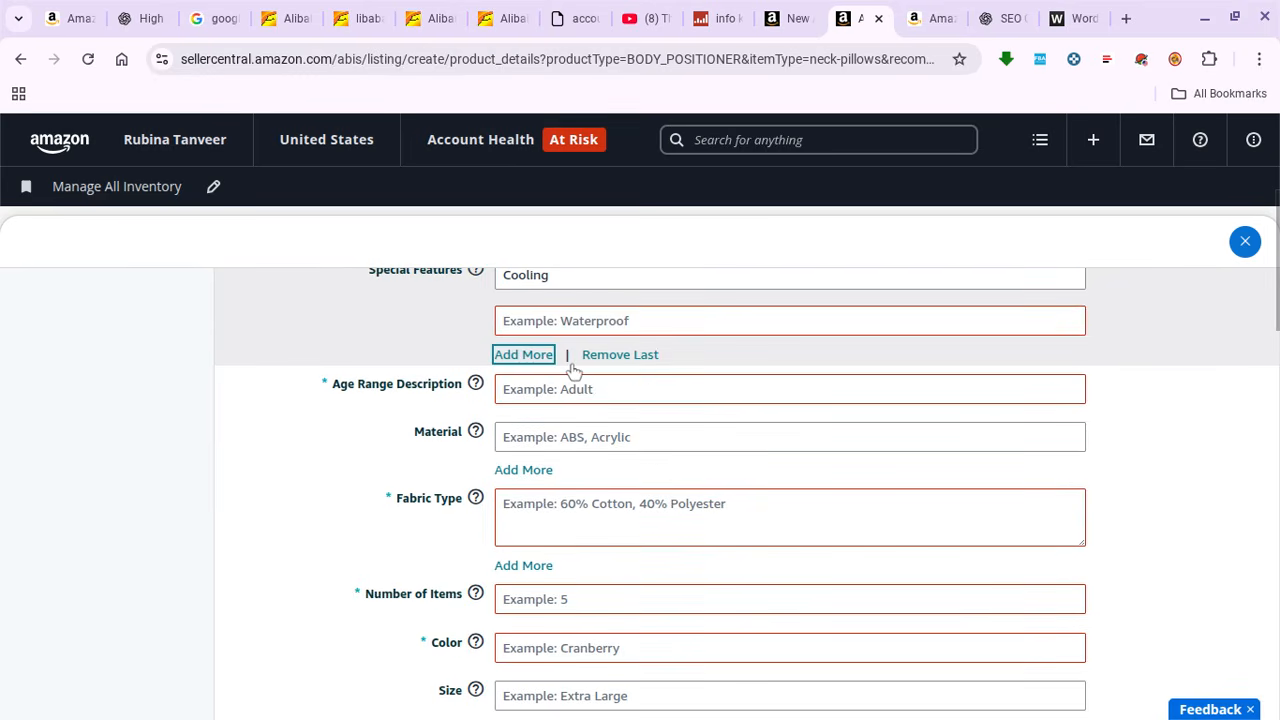
click(581, 327)
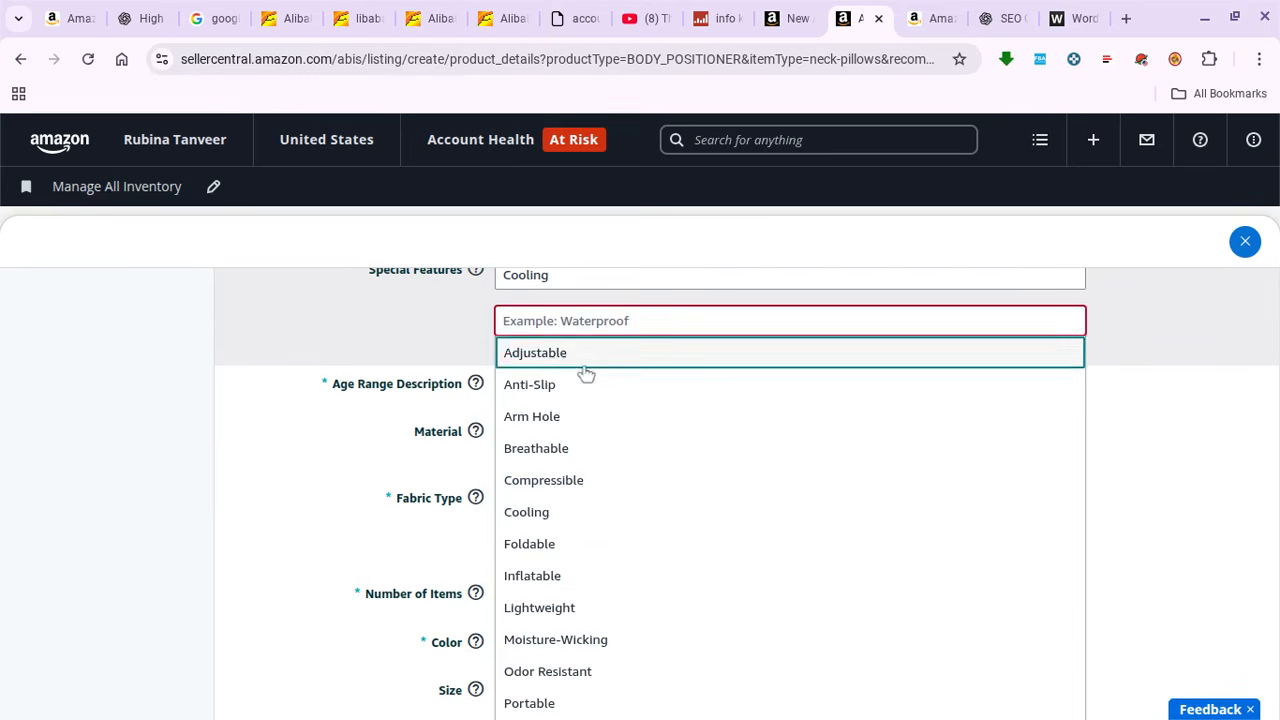
scroll(617, 531, down, 3)
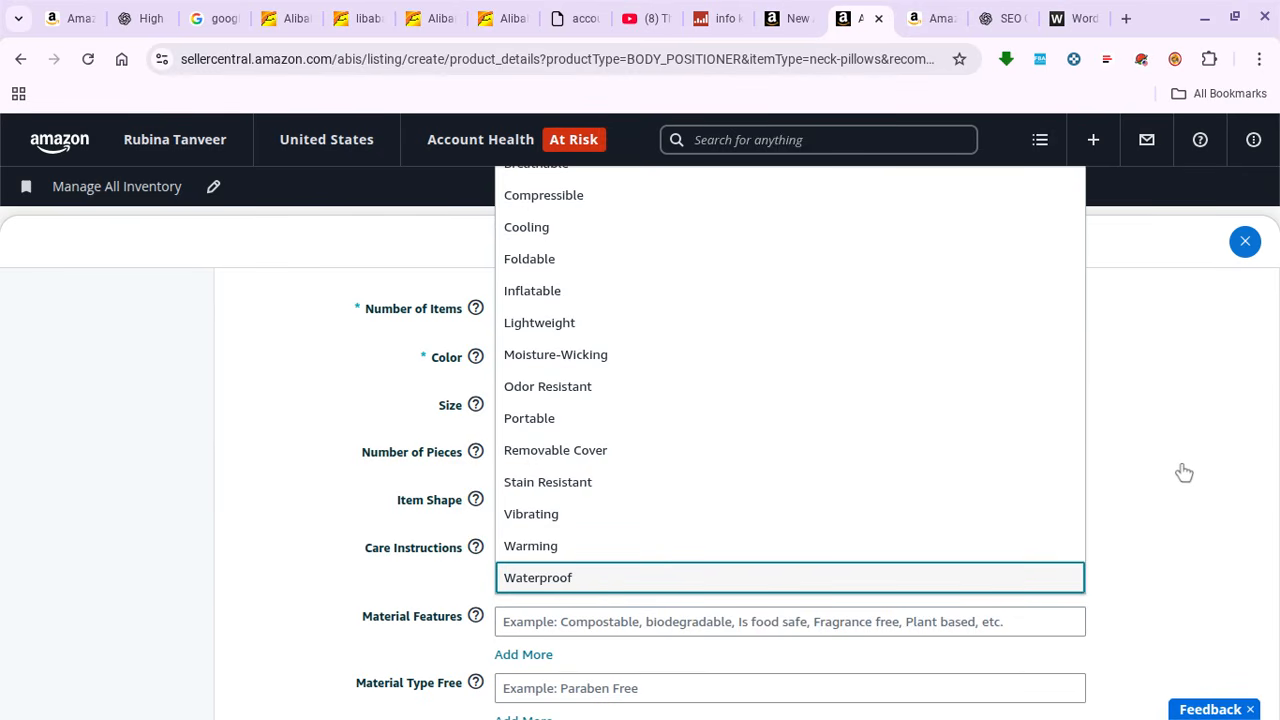
key(Return)
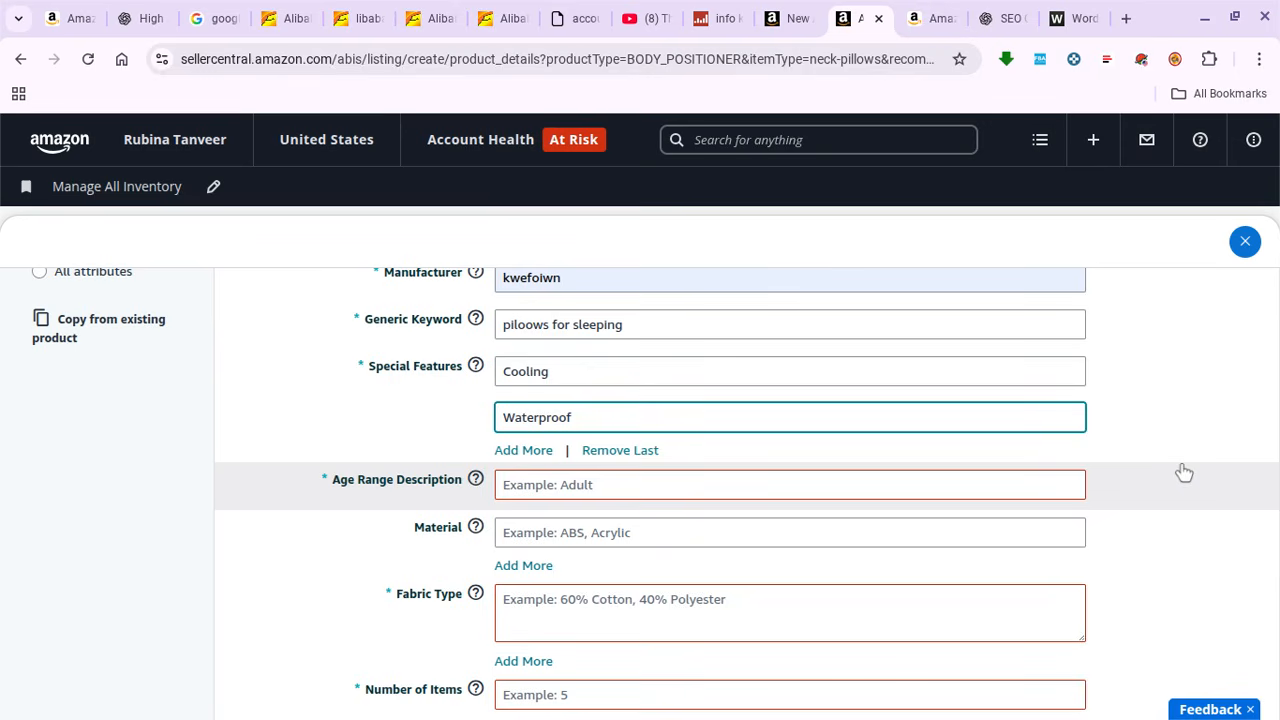
click(1184, 472)
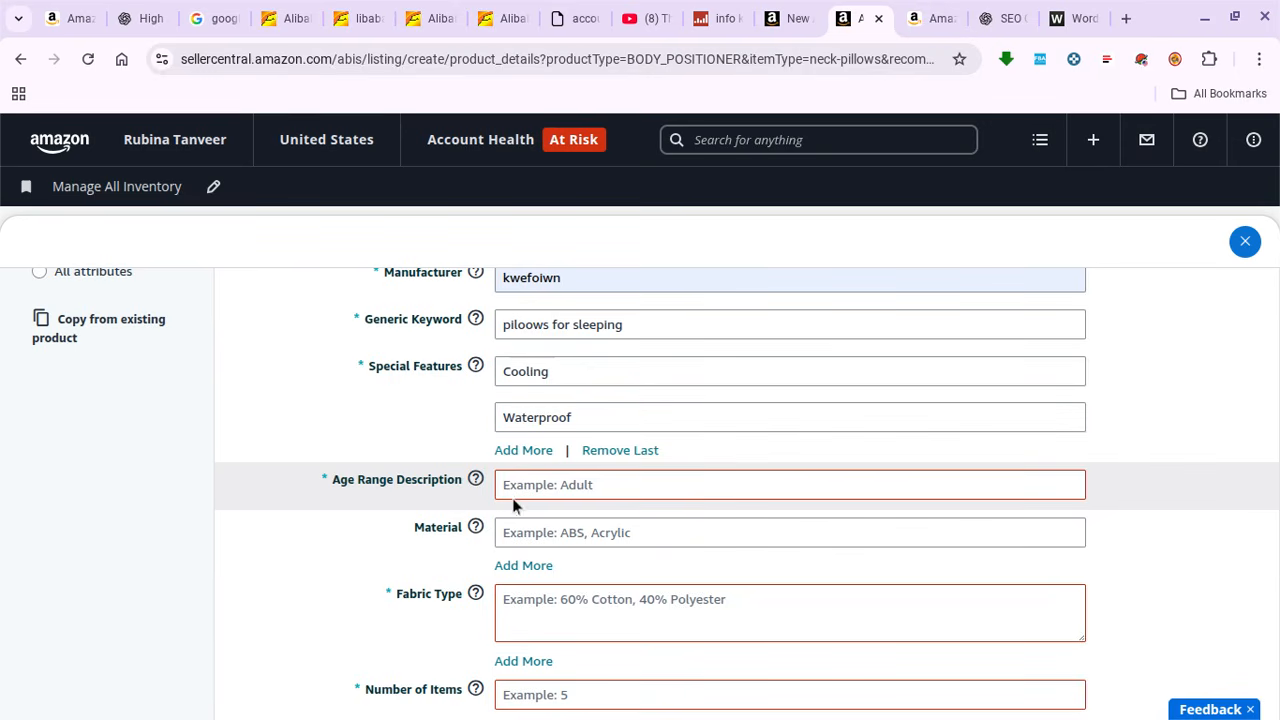
- Set the Age Range Description to Adult and the Material to Cotton
click(545, 490)
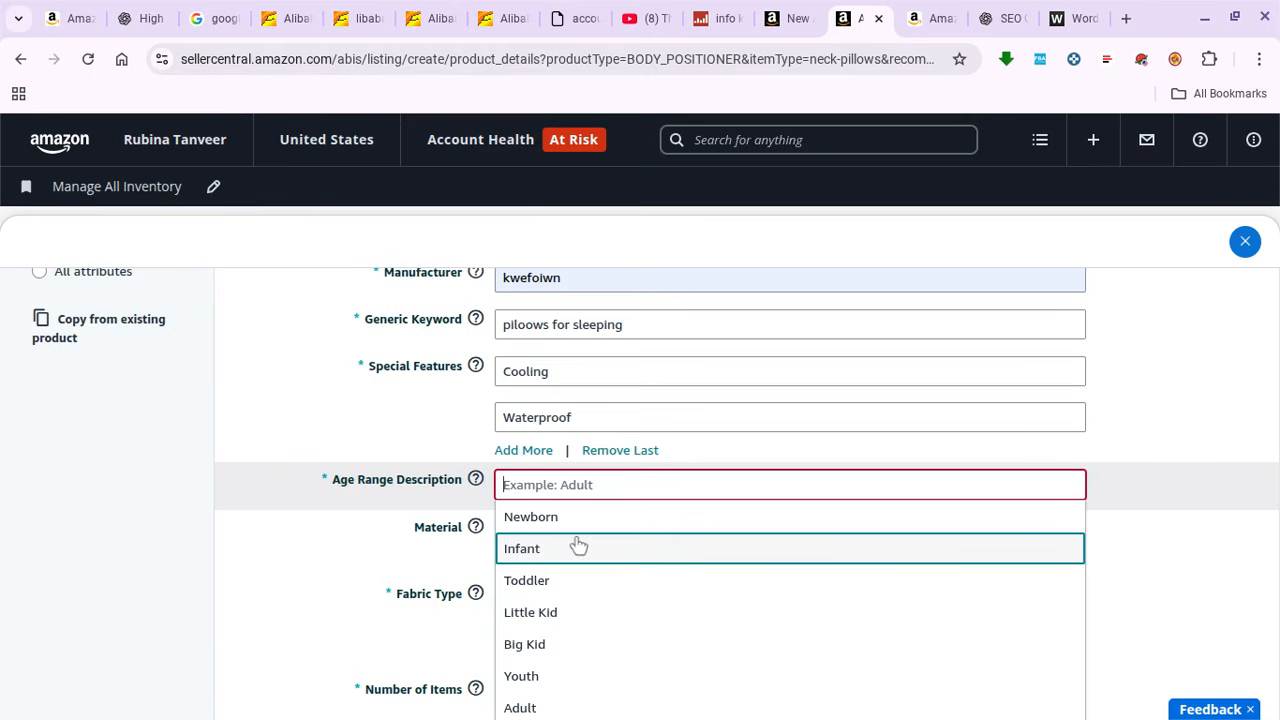
scroll(575, 546, down, 1)
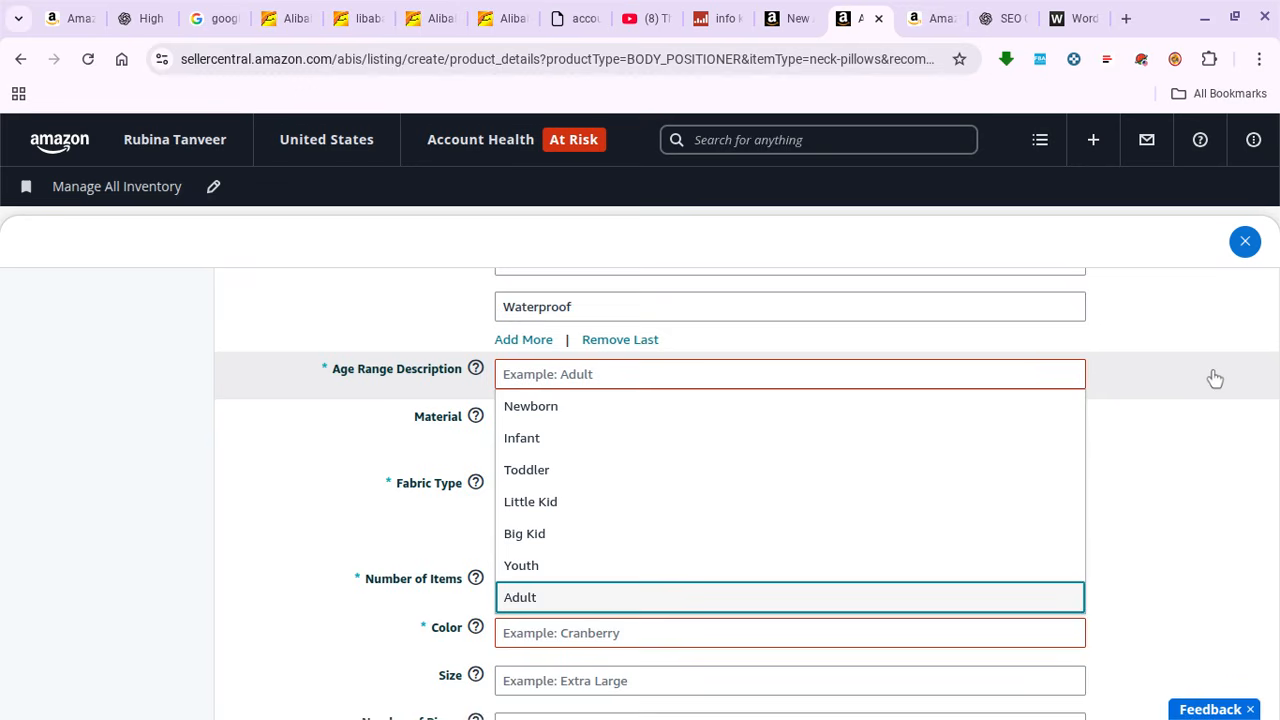
key(Return)
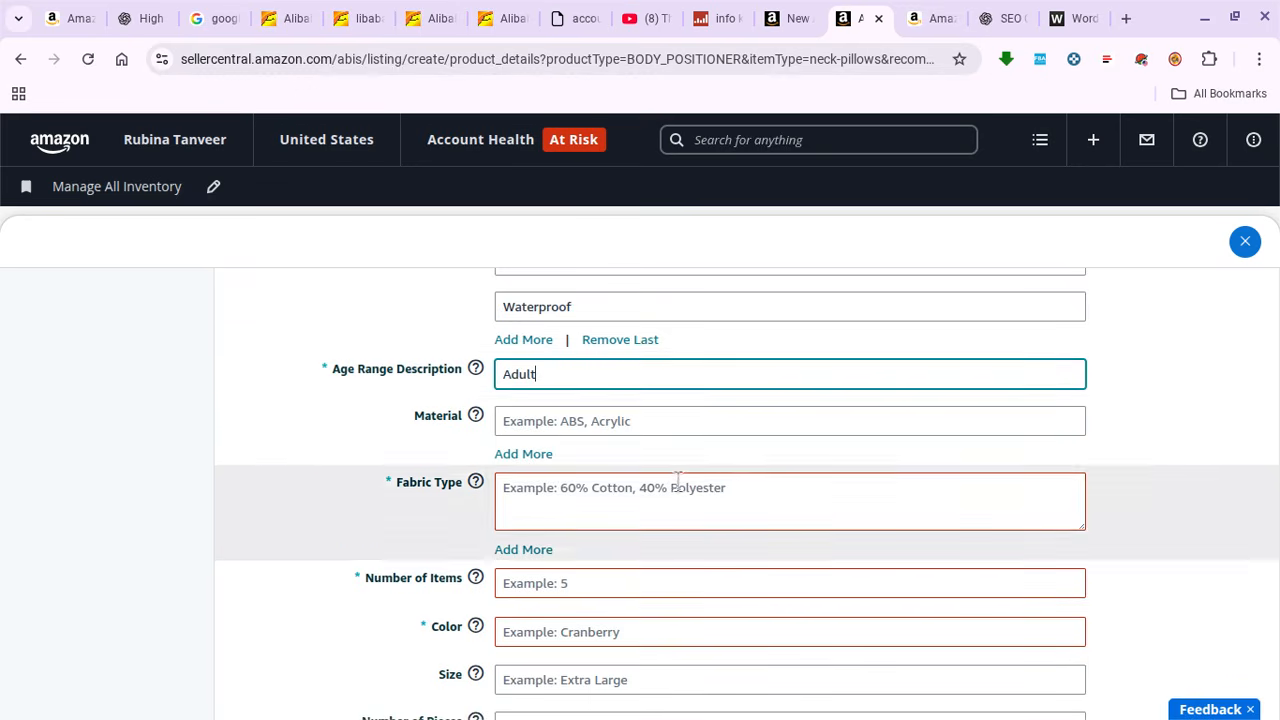
click(617, 423)
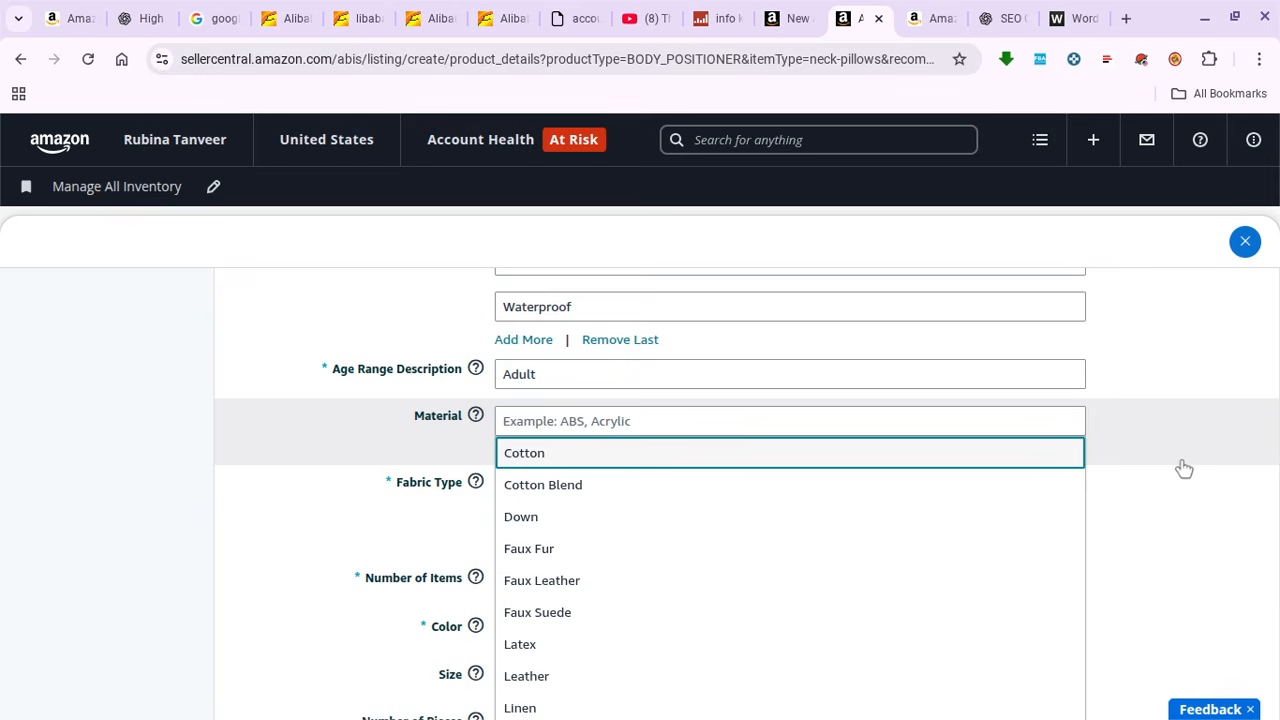
key(Return)
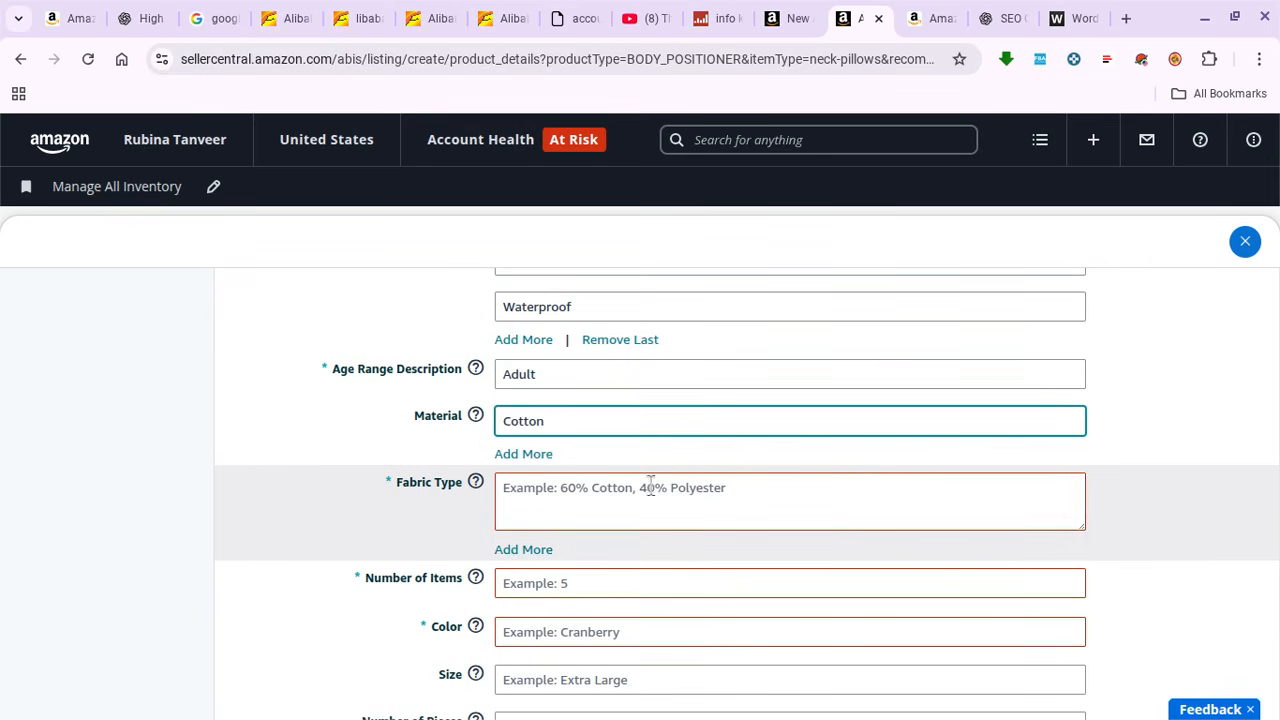
- Enter "cotton fiber" as the product's Fabric Type
click(648, 490)
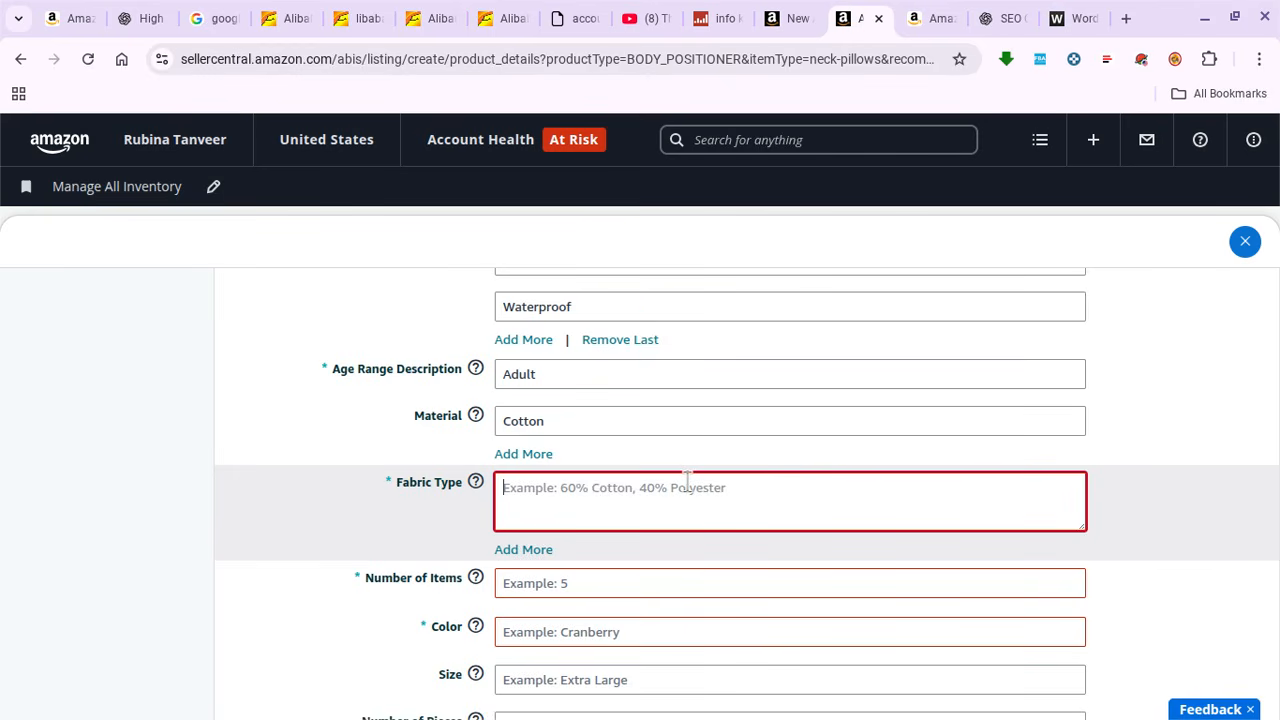
text(fgry)
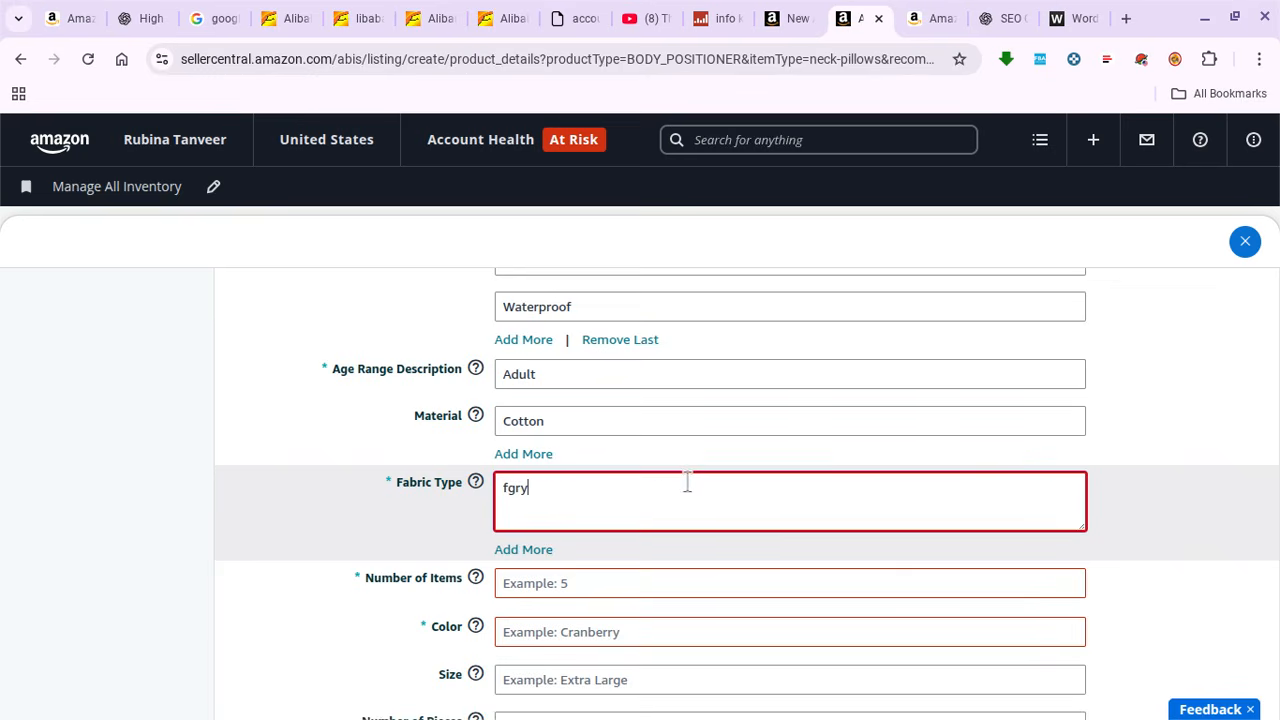
key(BackSpace)
key(BackSpace)
key(BackSpace)
key(BackSpace)
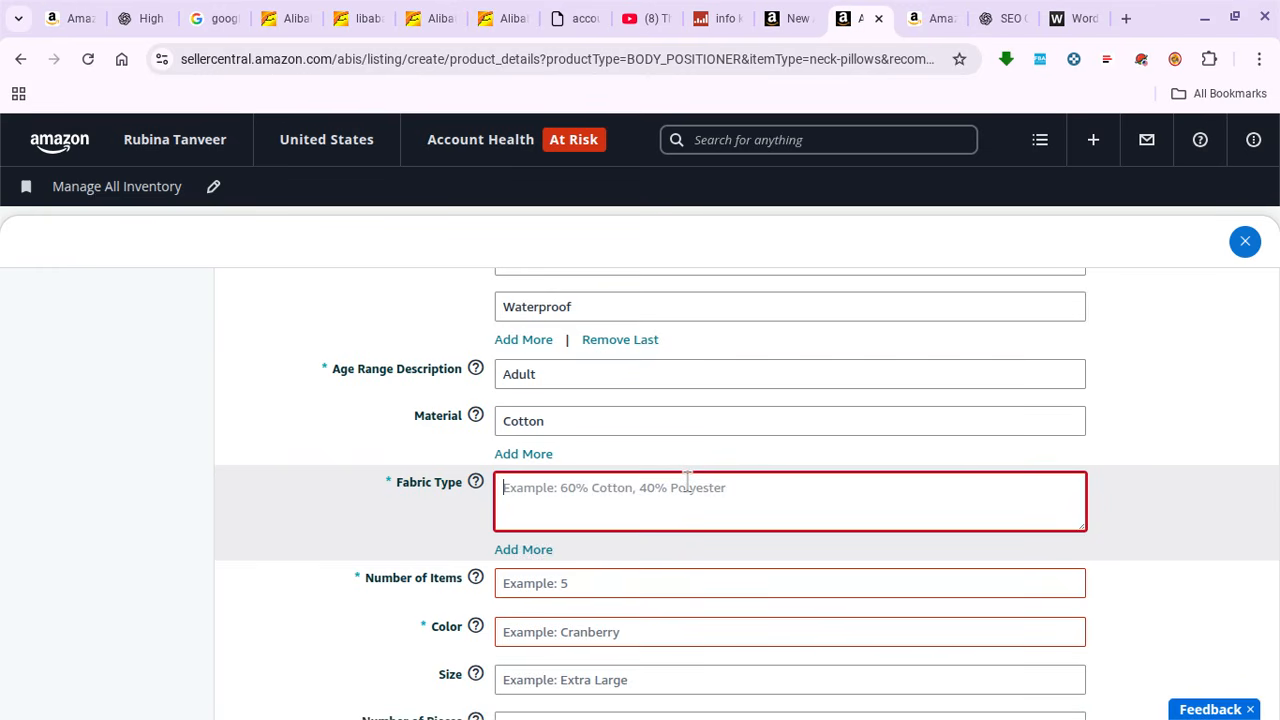
text(c)
text(o)
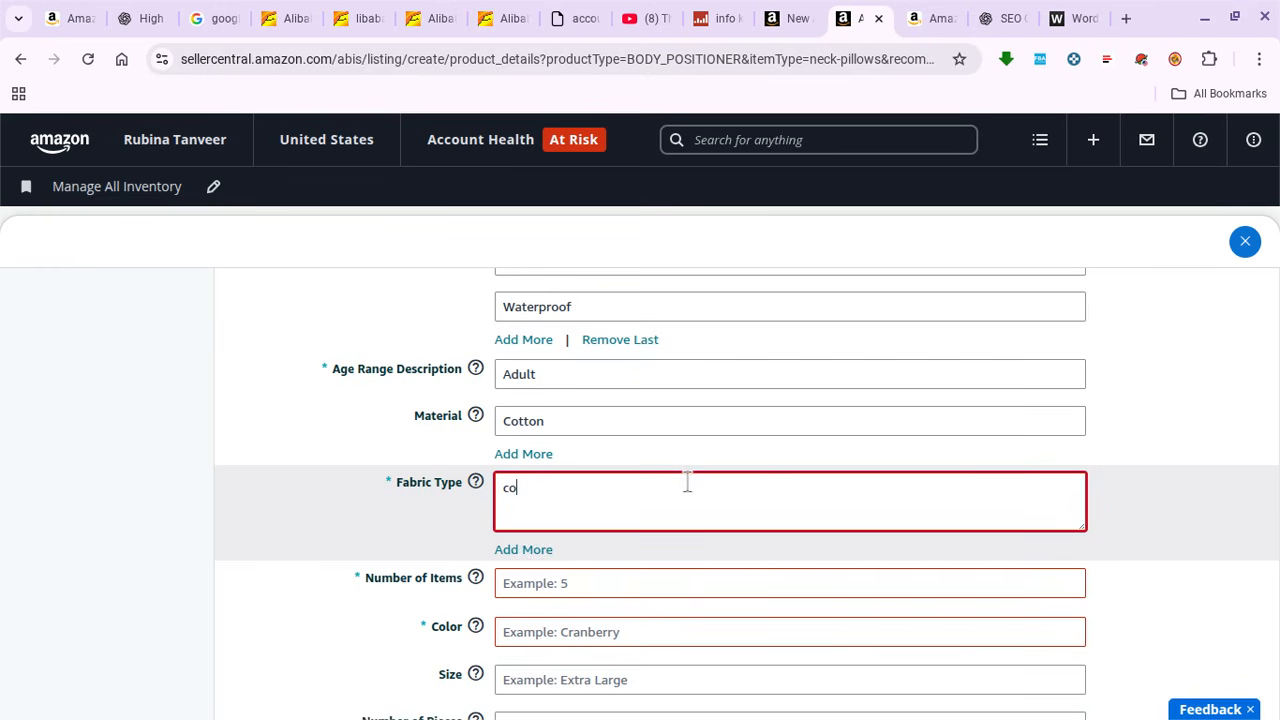
text(tton fiber)
scroll(1107, 435, down, 2)
scroll(1107, 436, down, 1)
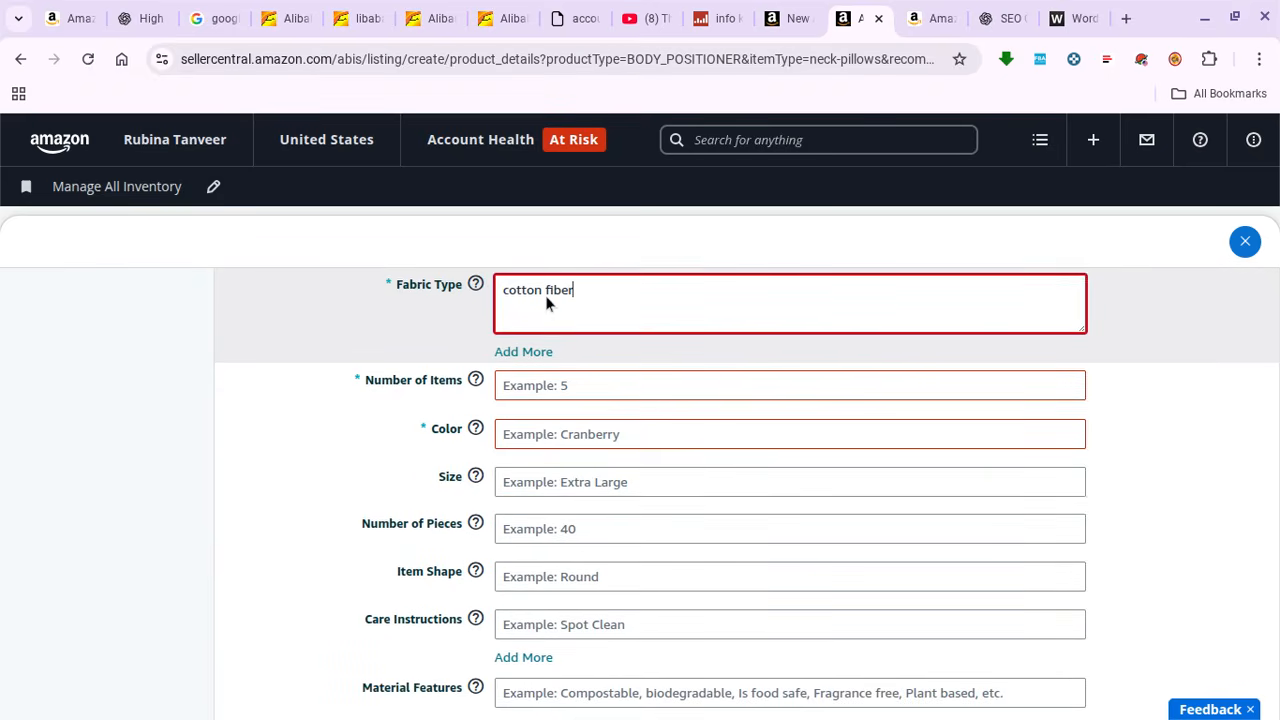
click(396, 349)
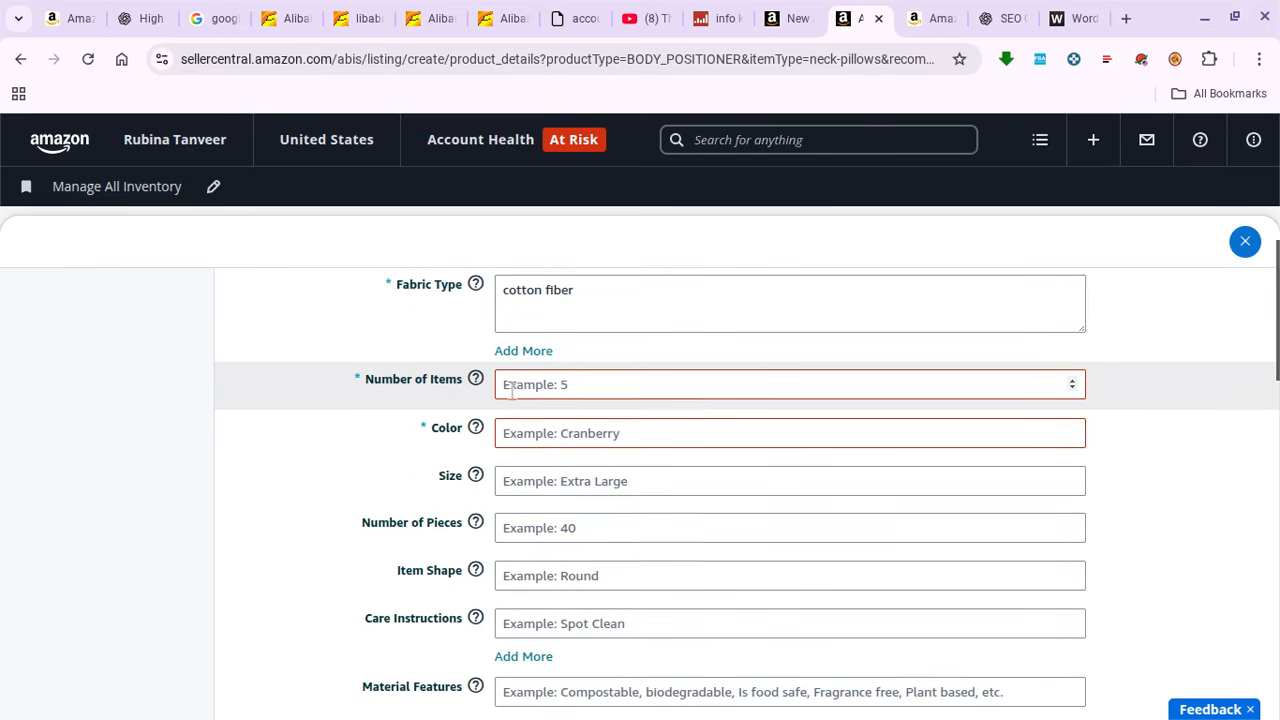
- Set the Number of Items to 1
click(577, 393)
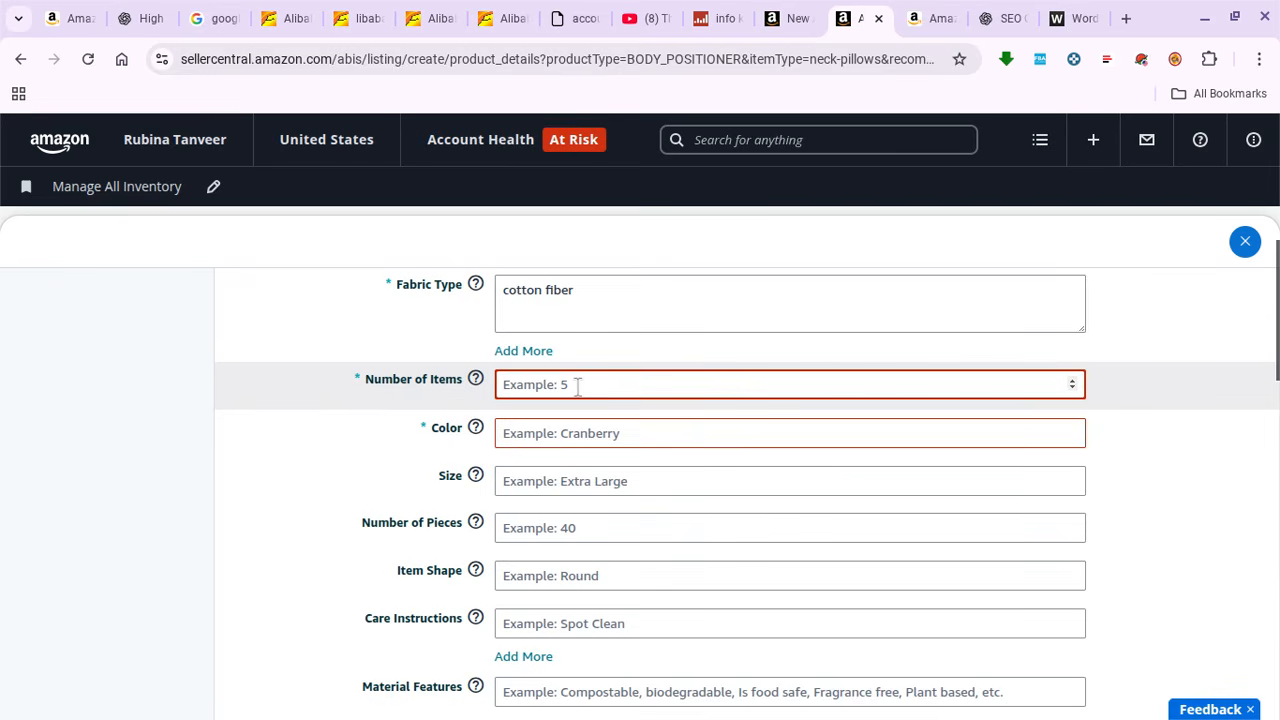
text(1)
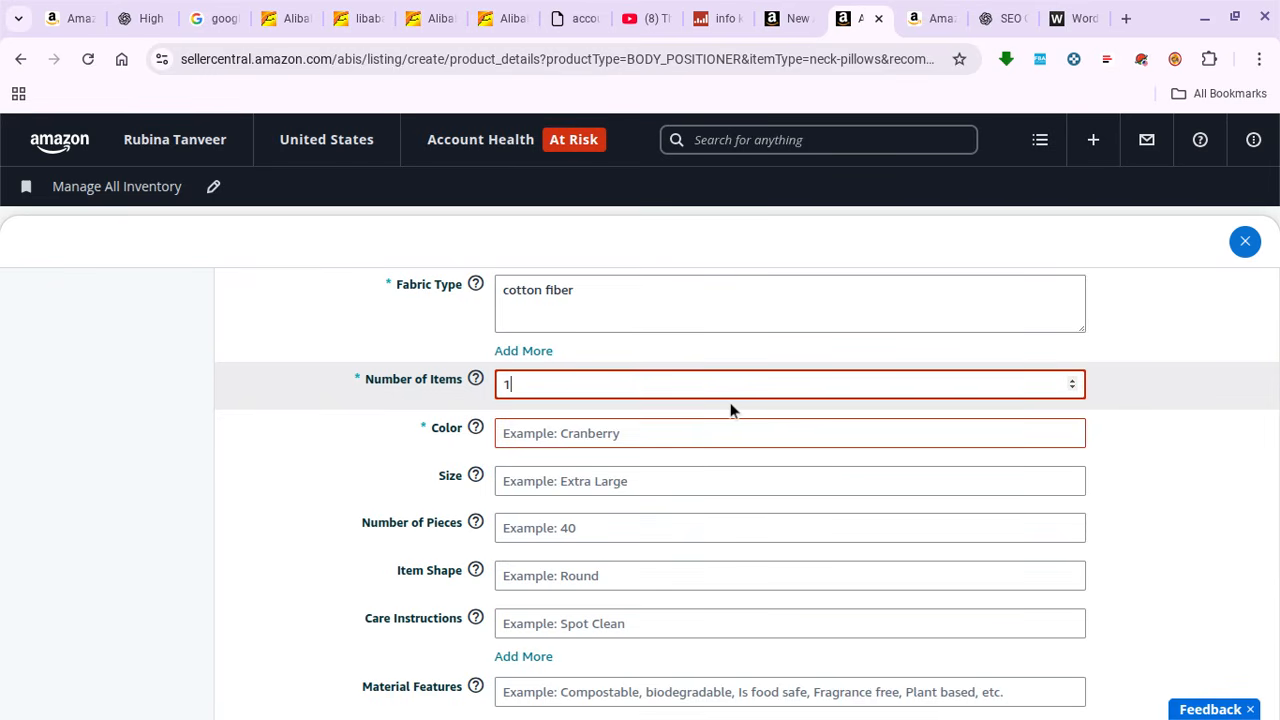
click(1171, 393)
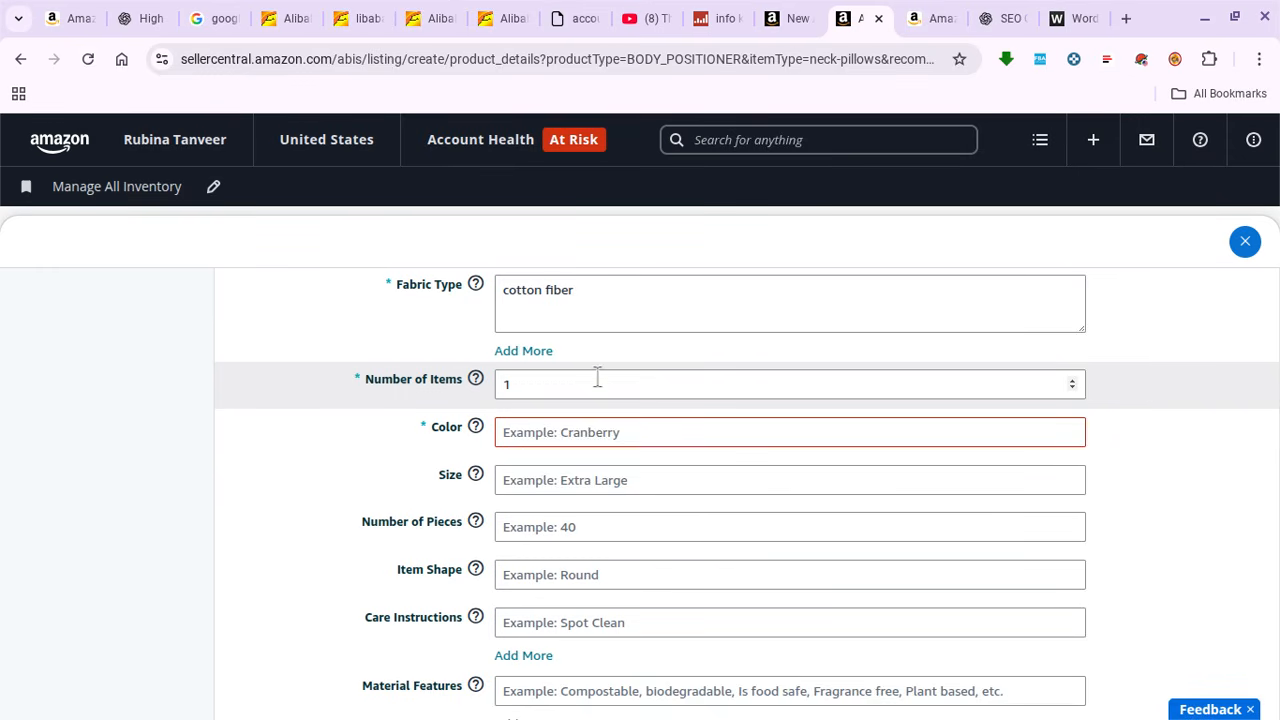
click(597, 378)
click(1180, 427)
click(593, 386)
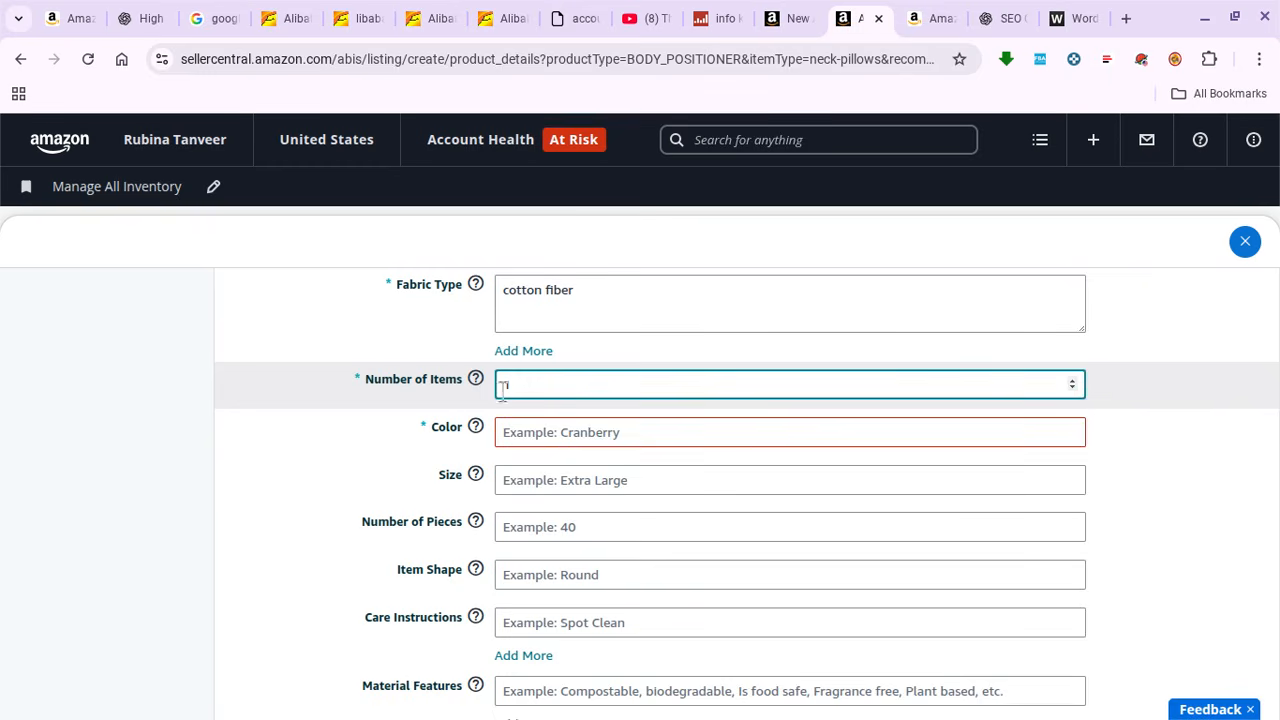
drag(517, 383, 391, 383)
click(553, 385)
click(516, 384)
click(1192, 446)
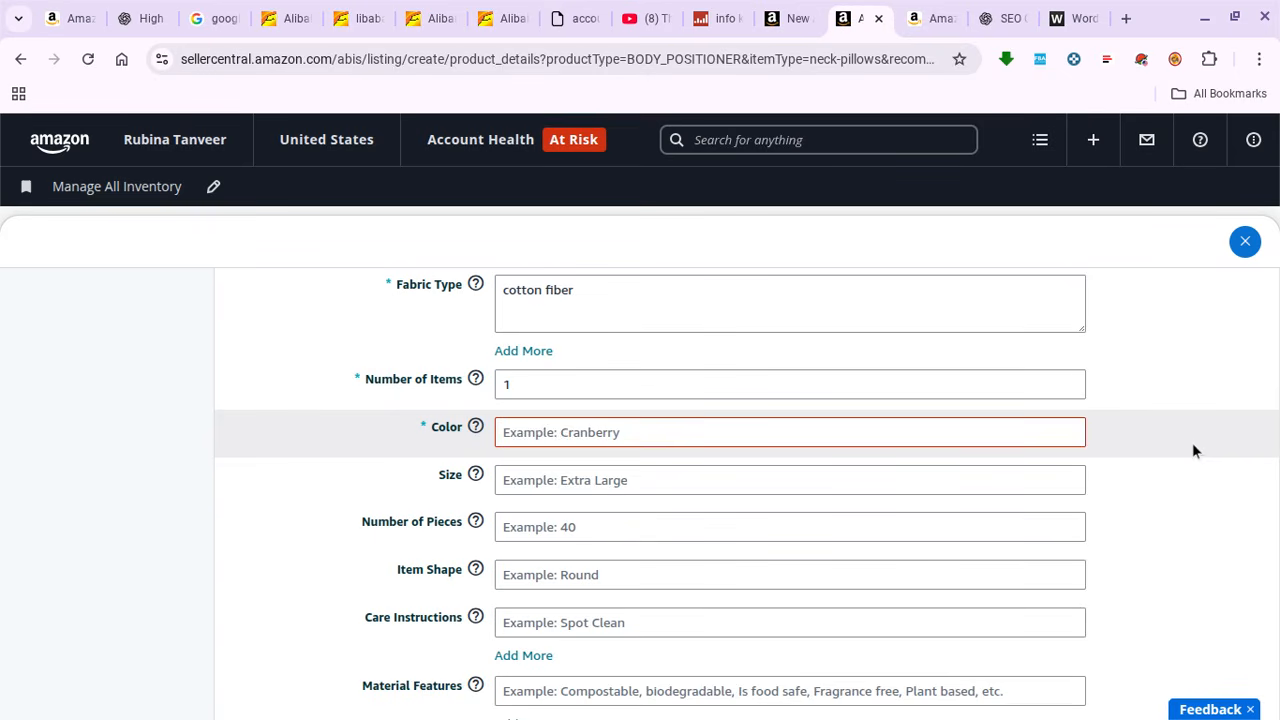
click(562, 381)
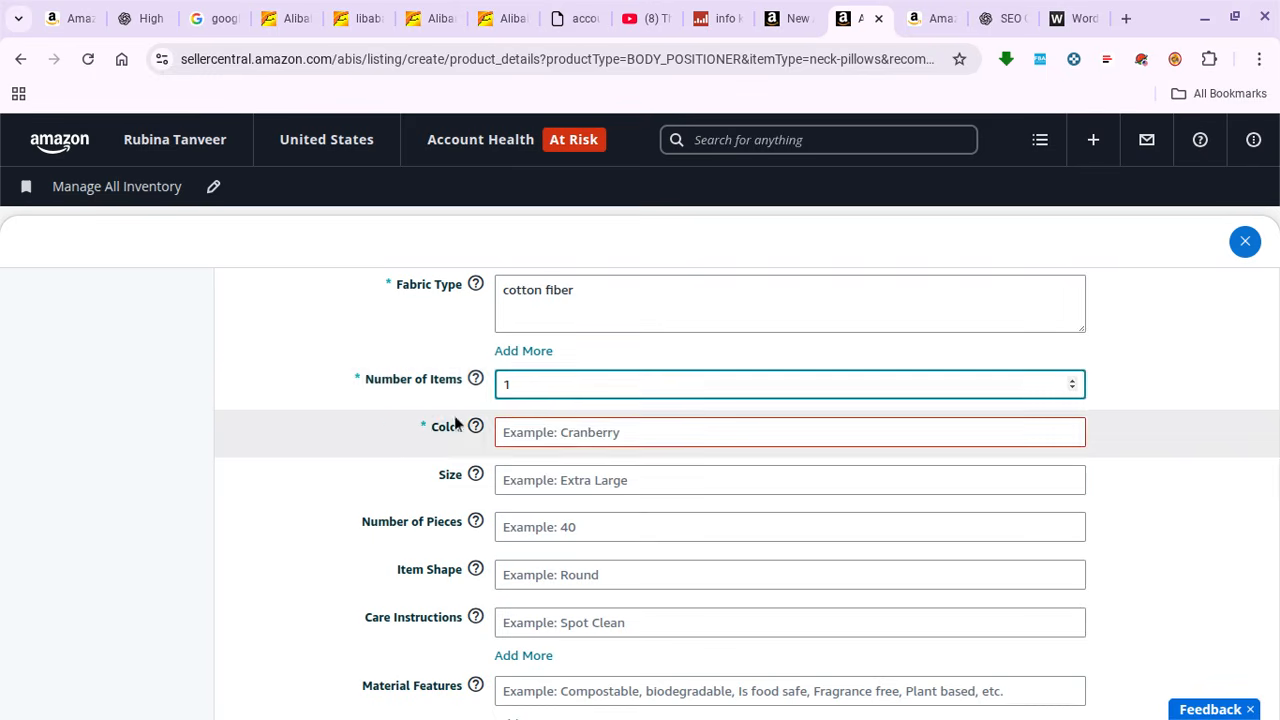
mouse_move(474, 377)
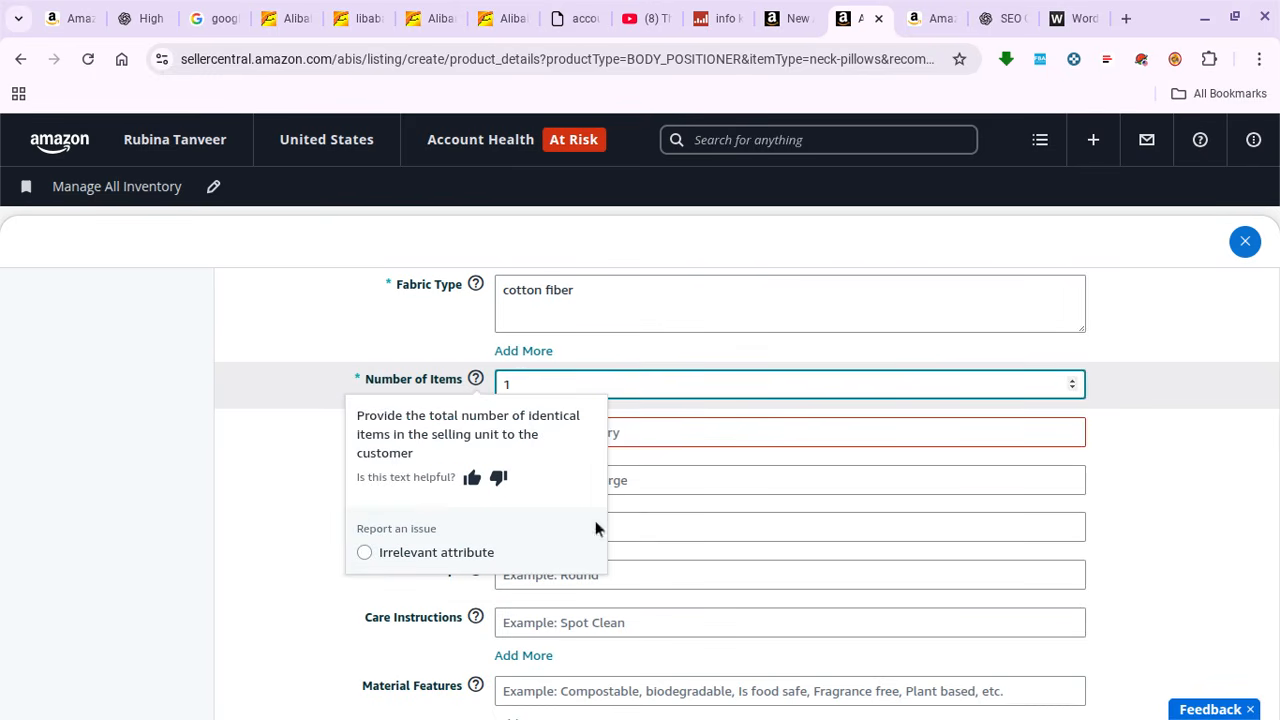
- Set the product's Color to the previously used entry "BLUE"
click(606, 432)
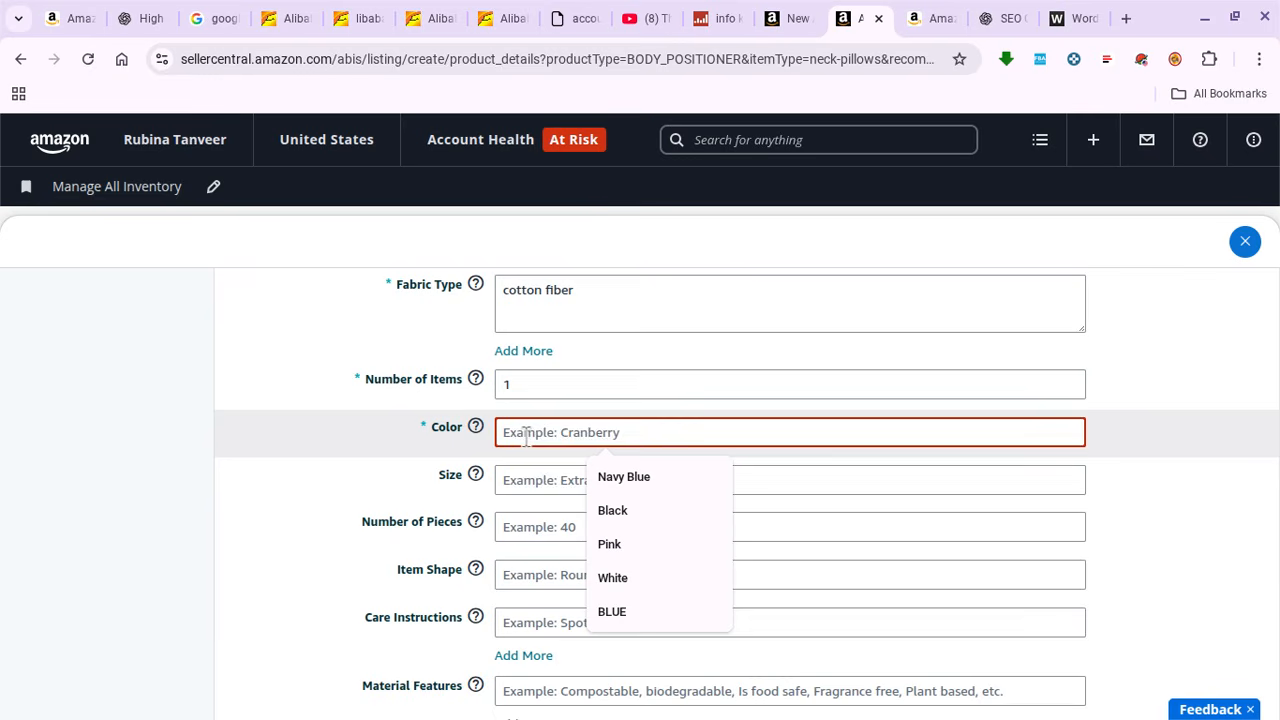
click(638, 606)
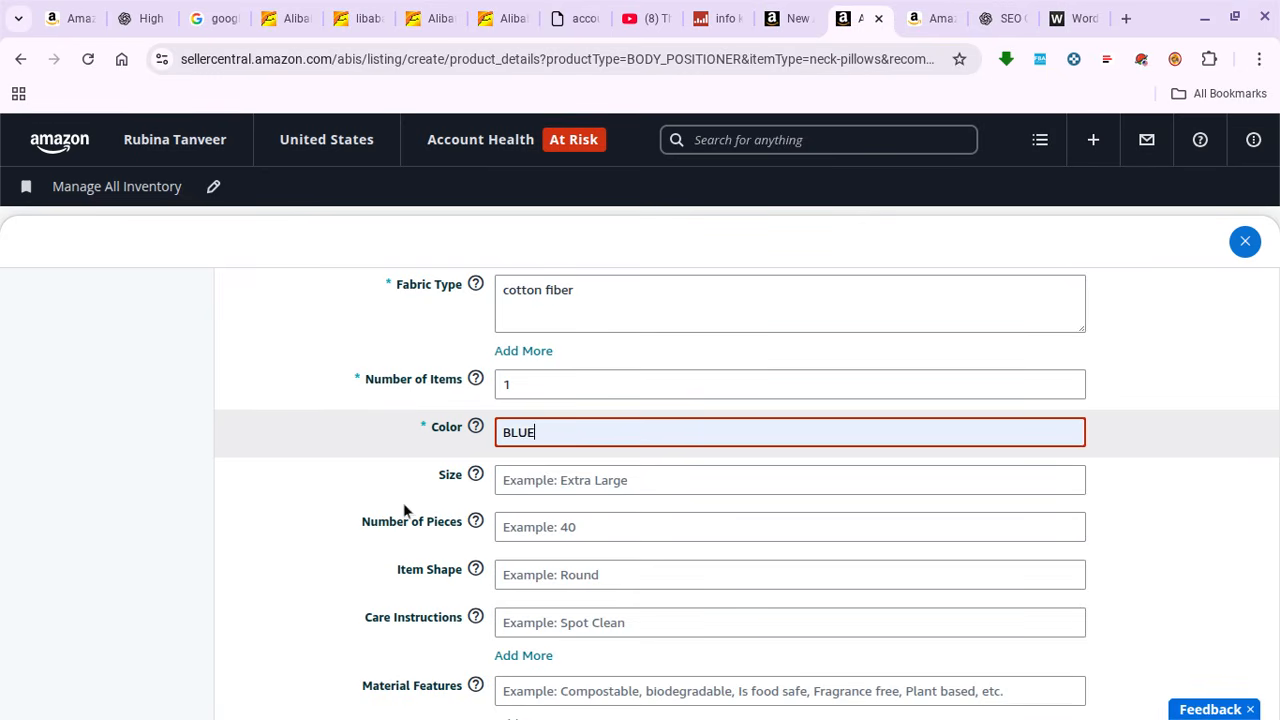
click(440, 485)
scroll(389, 517, down, 2)
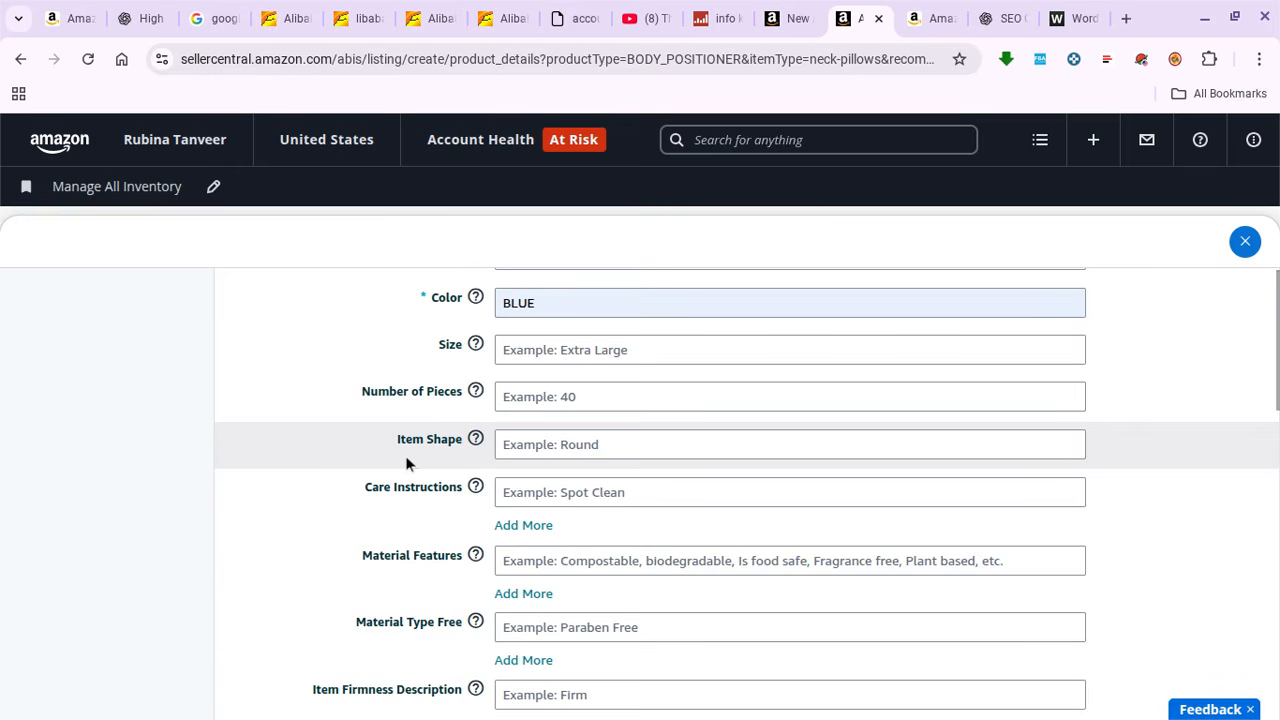
- Review the Product Details form's recommended attributes from Size through Material Type Free, including their help descriptions
scroll(334, 486, up, 5)
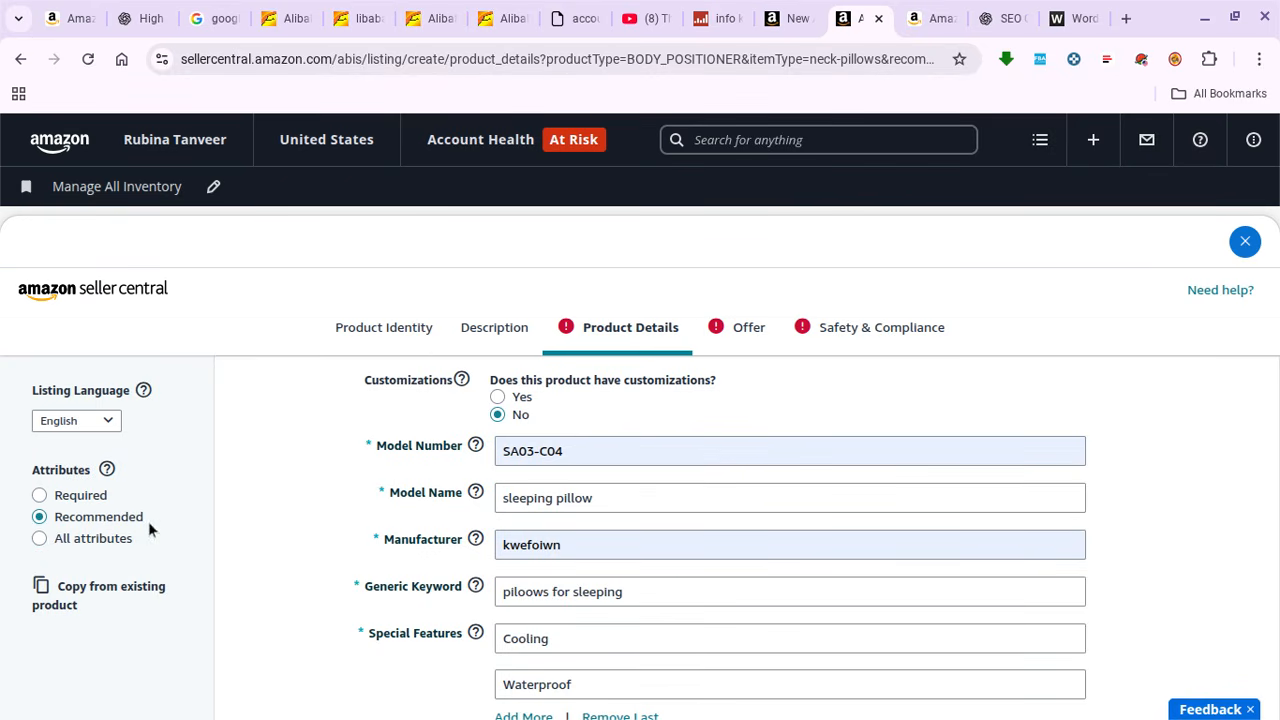
scroll(508, 480, down, 4)
scroll(508, 480, down, 2)
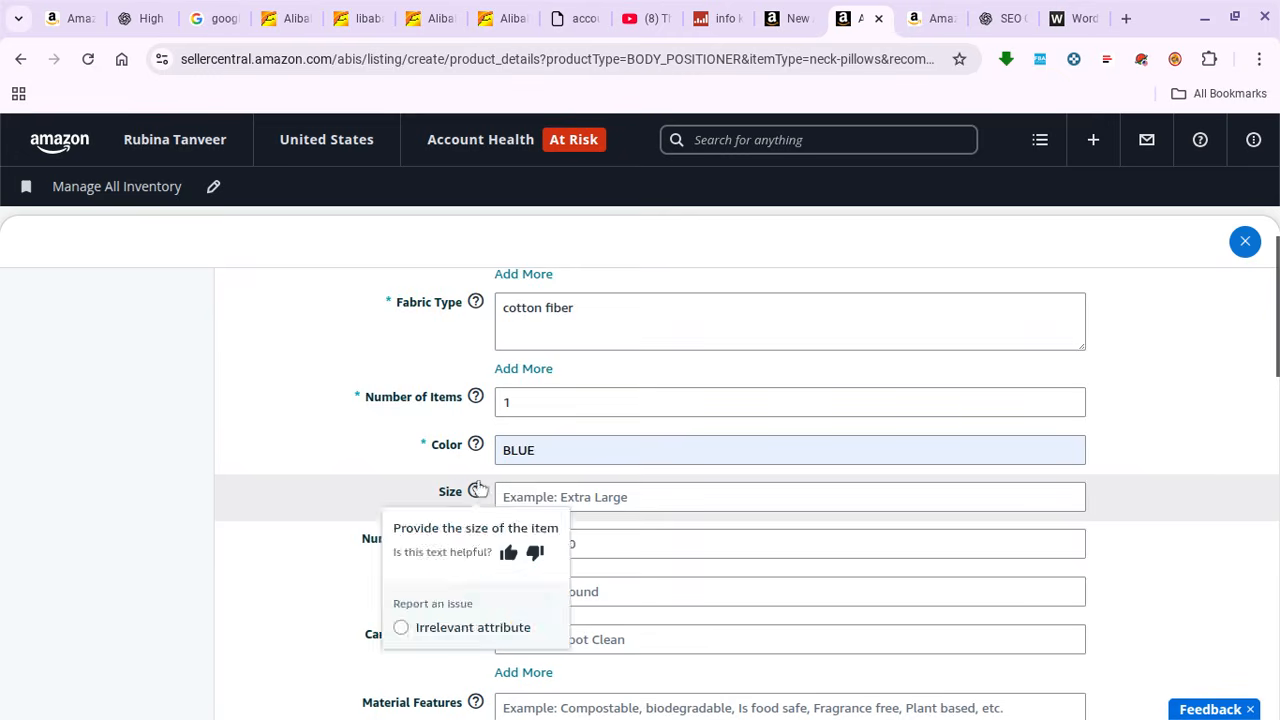
scroll(390, 460, down, 2)
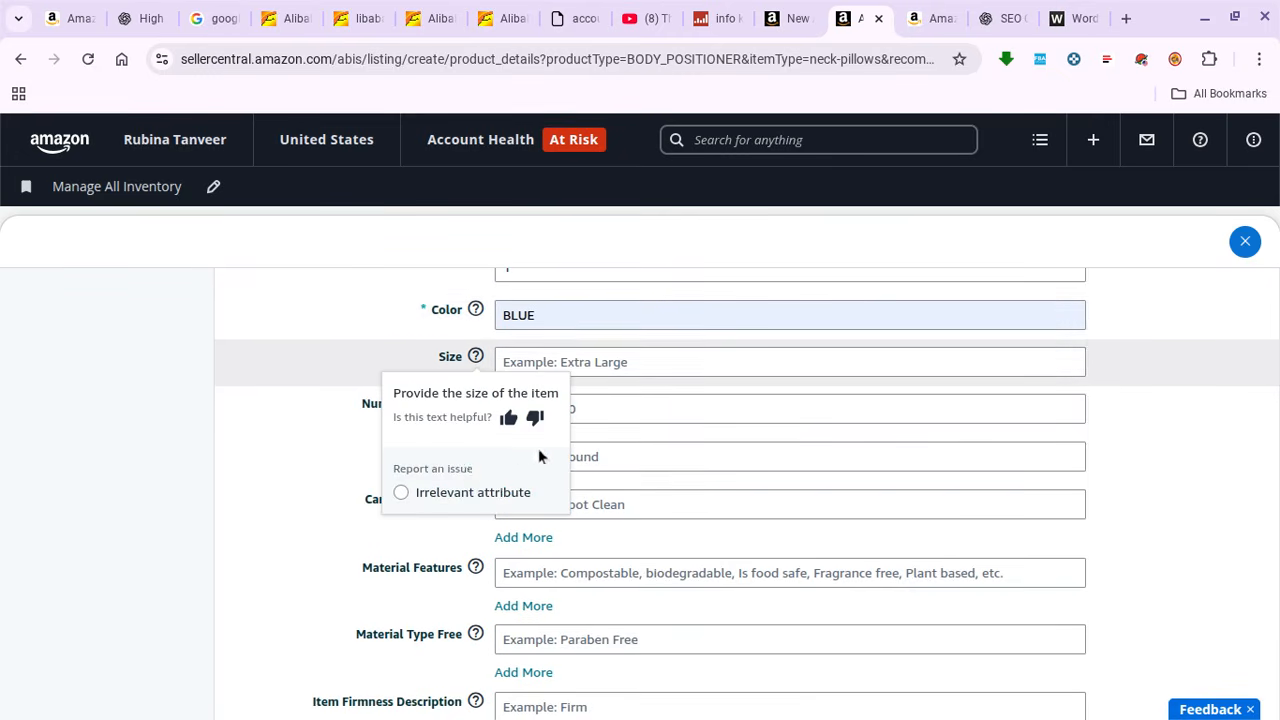
scroll(600, 450, down, 1)
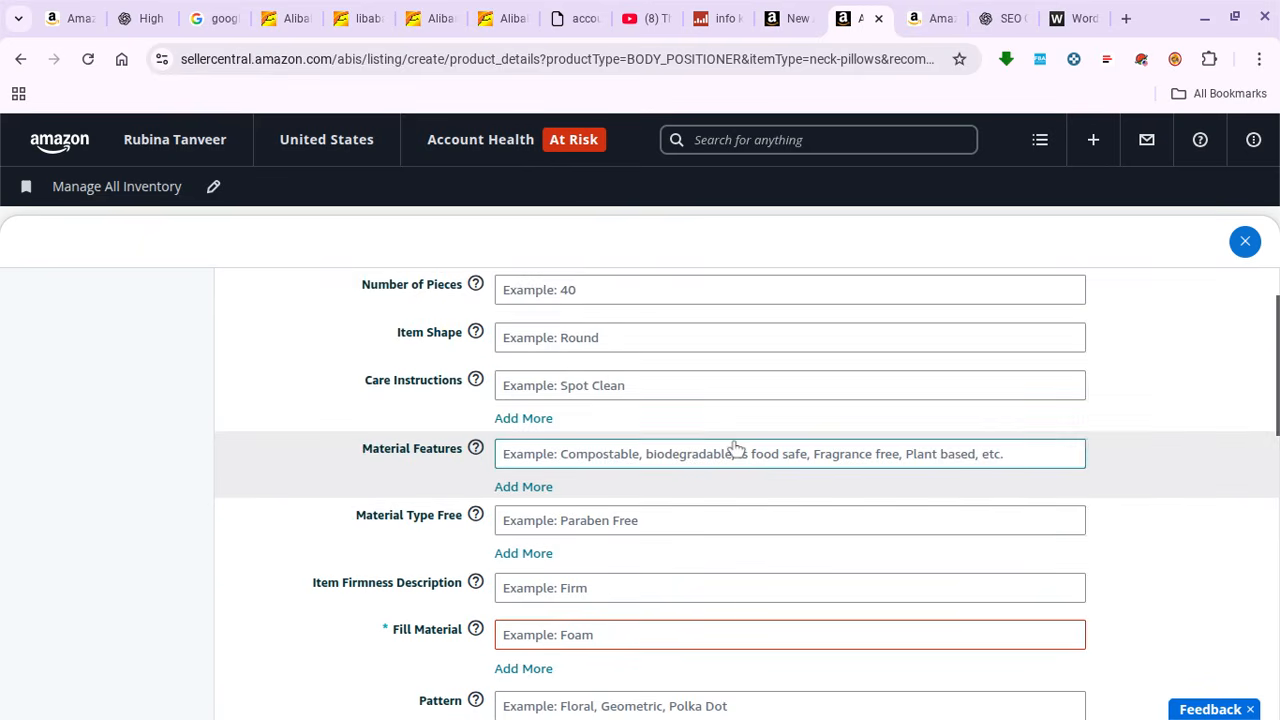
scroll(735, 447, down, 1)
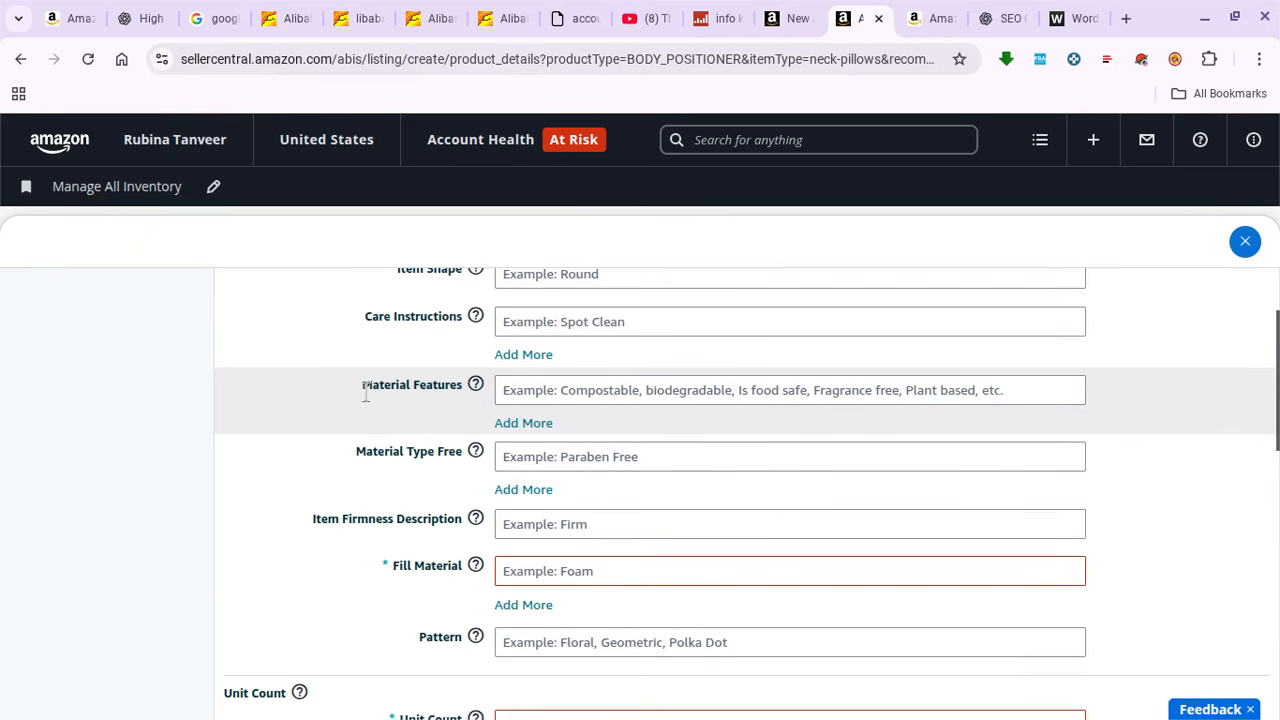
scroll(594, 486, down, 1)
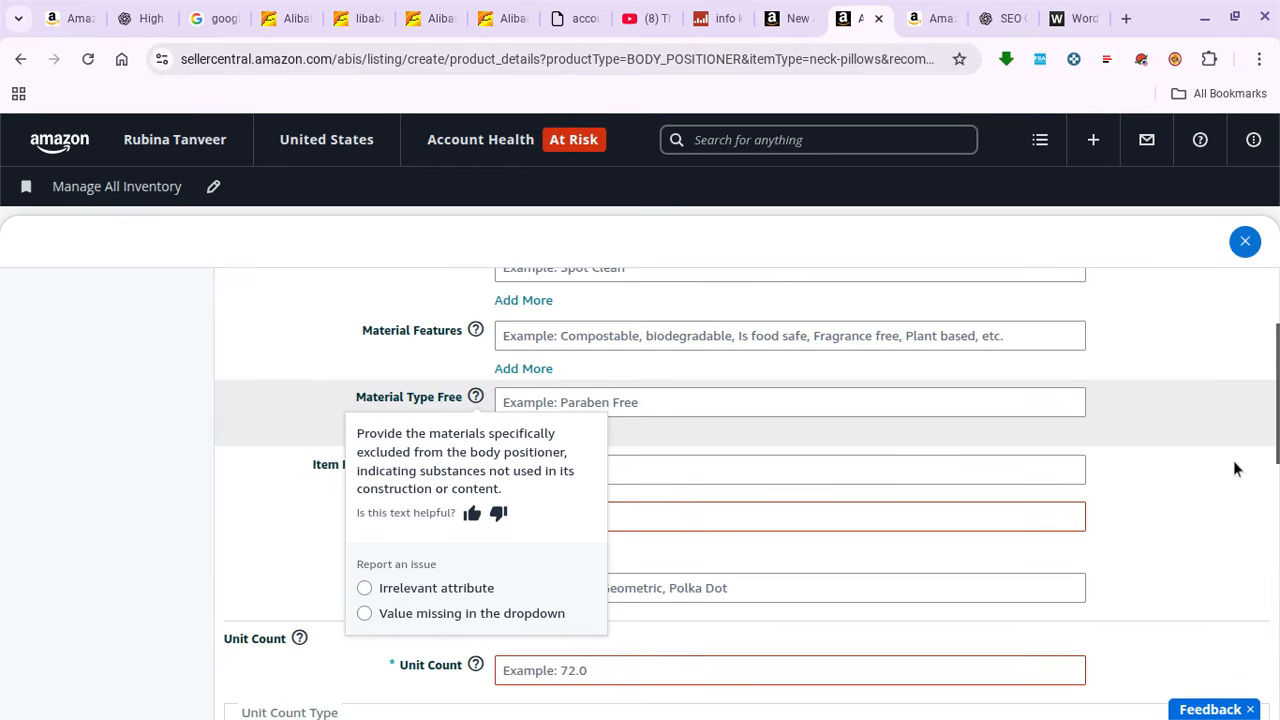
mouse_move(1130, 718)
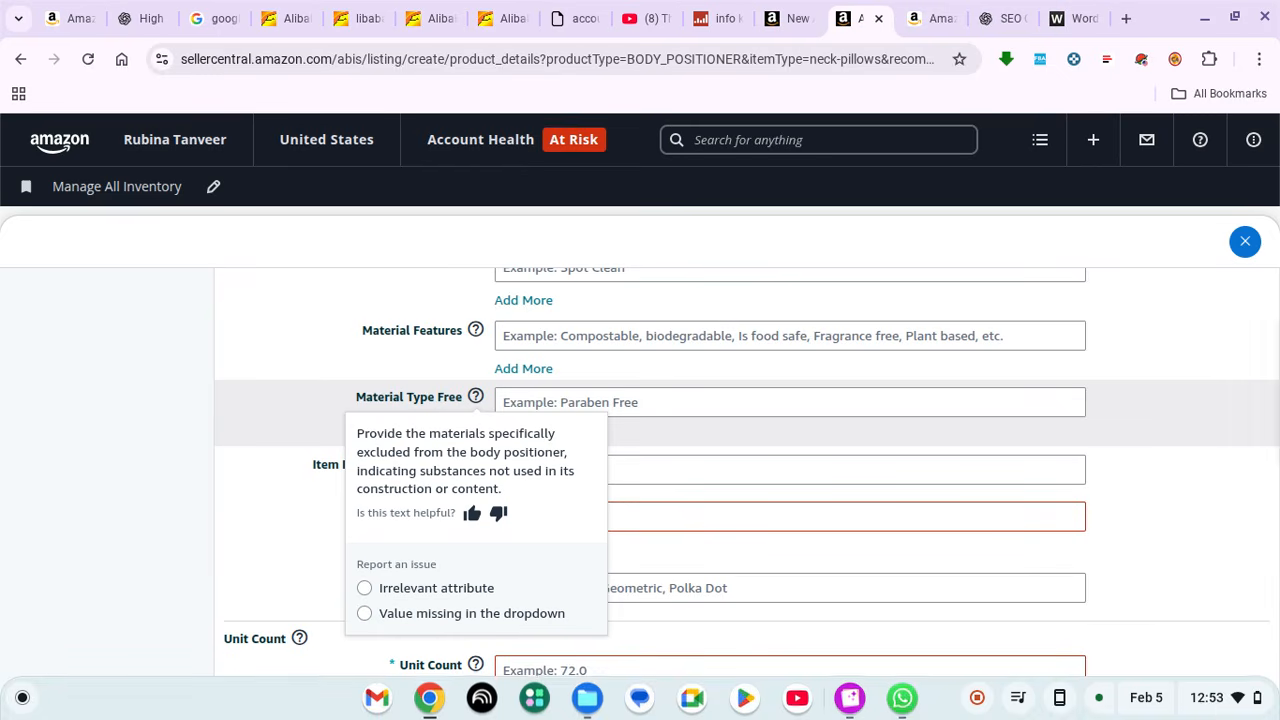
- Check the help description for Fill Material and set the product's Fill Material to Foam
click(648, 592)
click(477, 511)
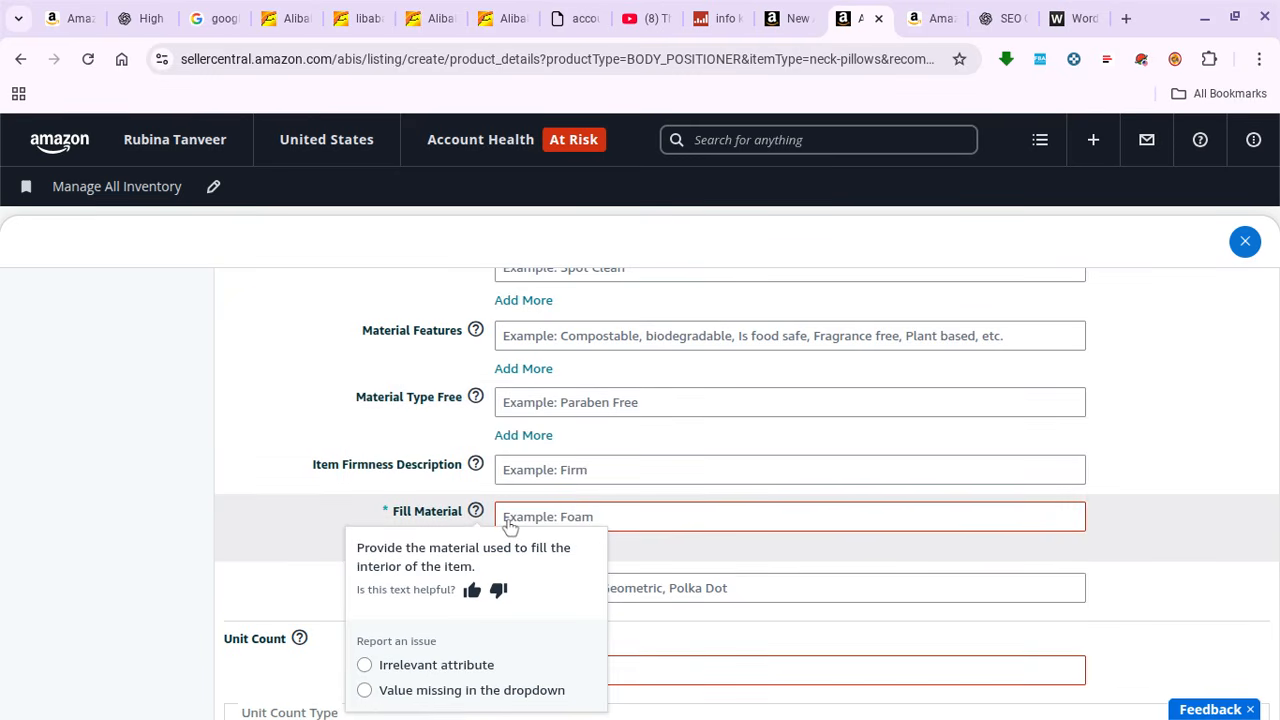
click(618, 520)
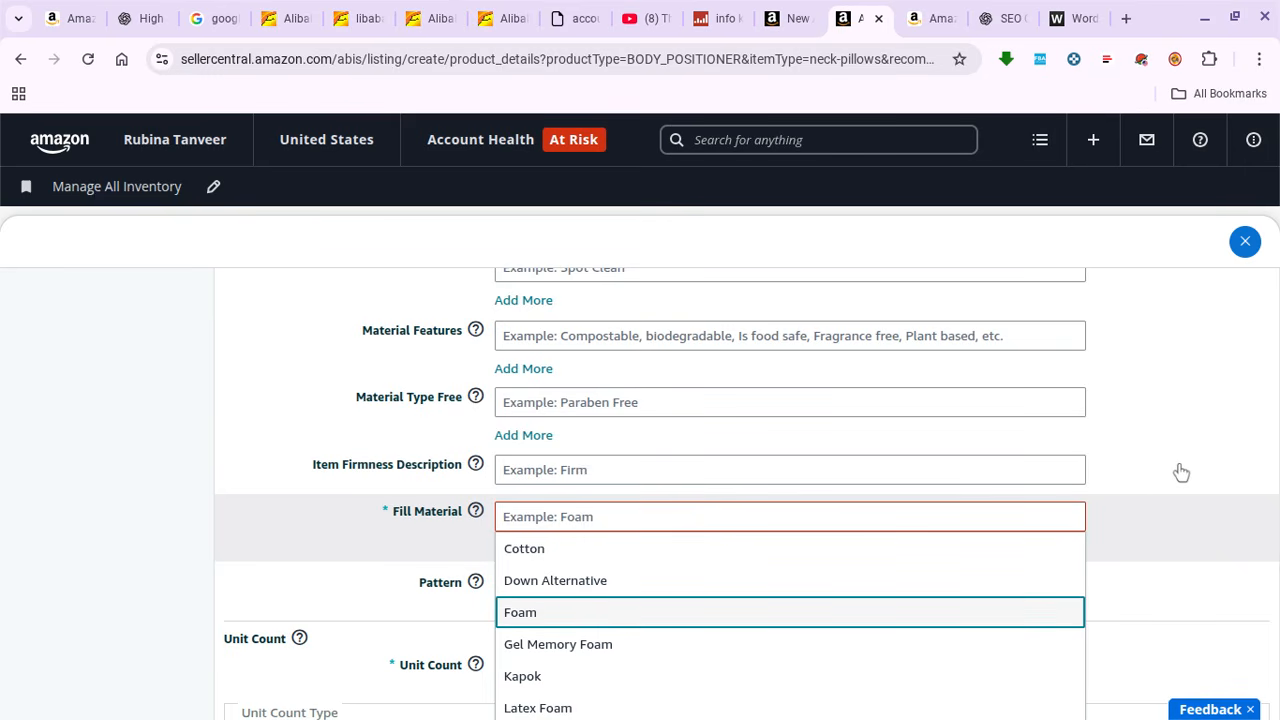
scroll(1181, 472, down, 2)
click(790, 480)
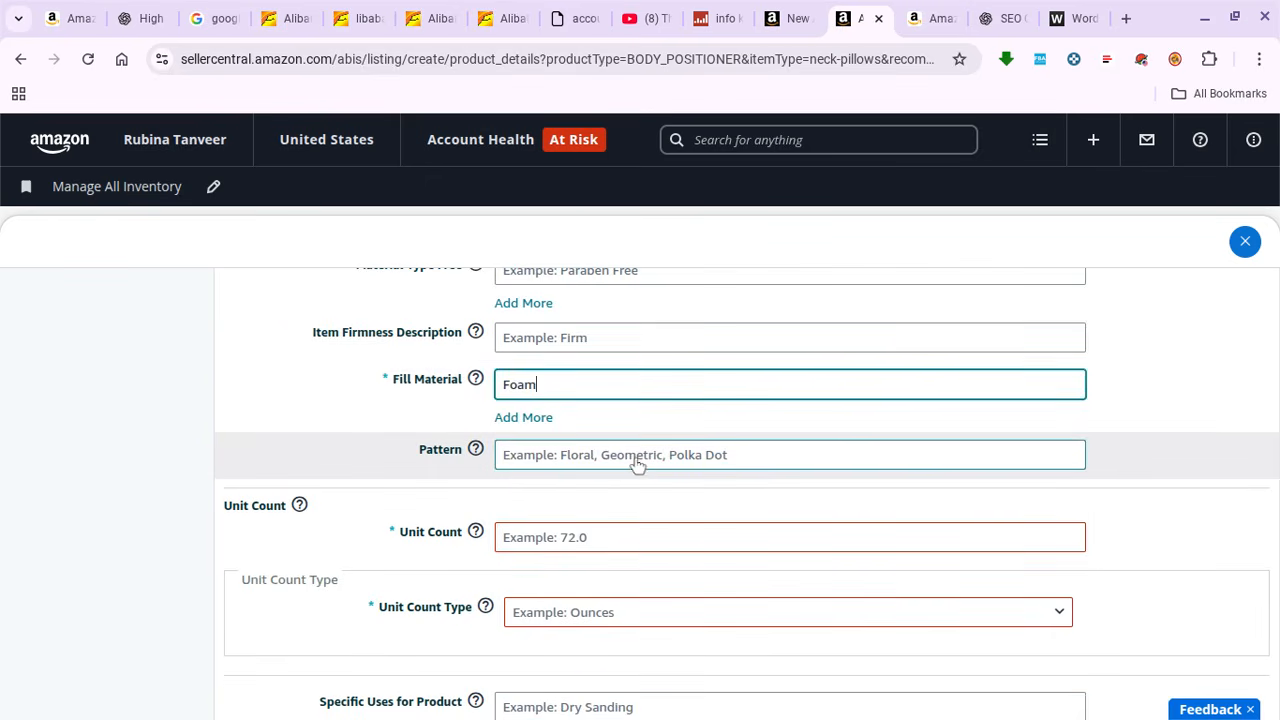
- Set the product's Pattern to Geometric from the suggested values
click(635, 464)
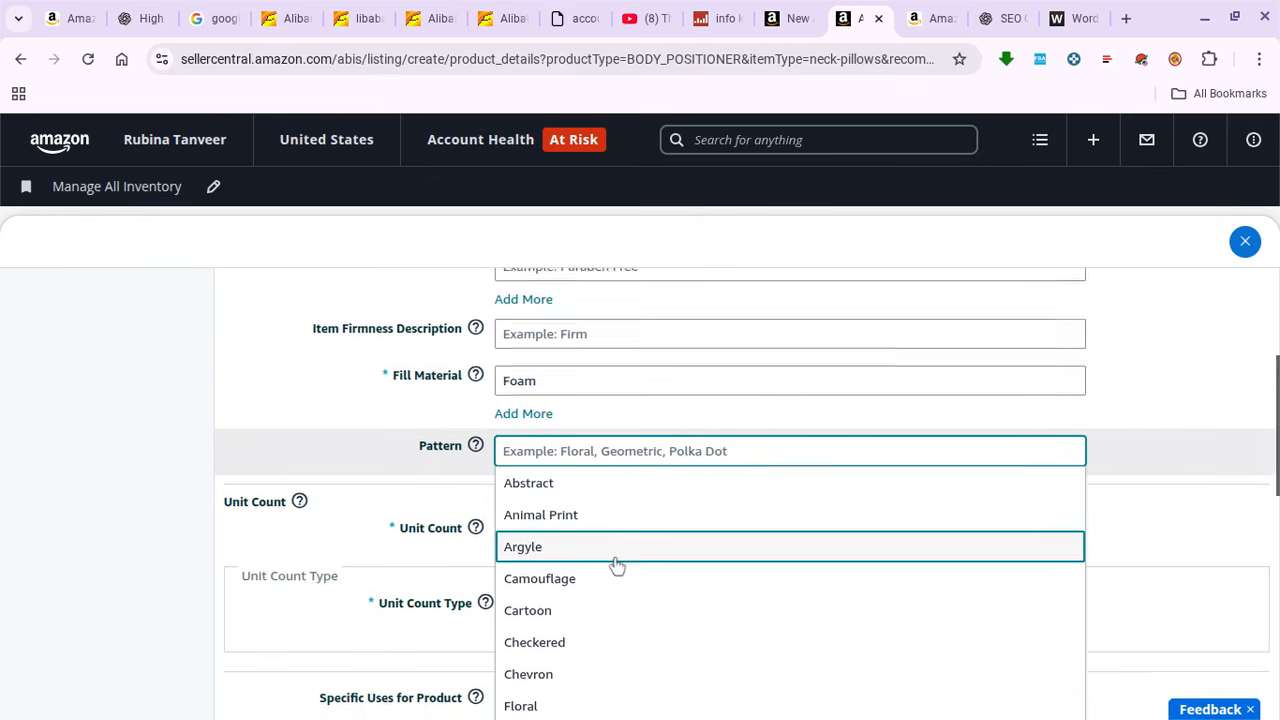
scroll(615, 565, down, 1)
scroll(610, 560, down, 3)
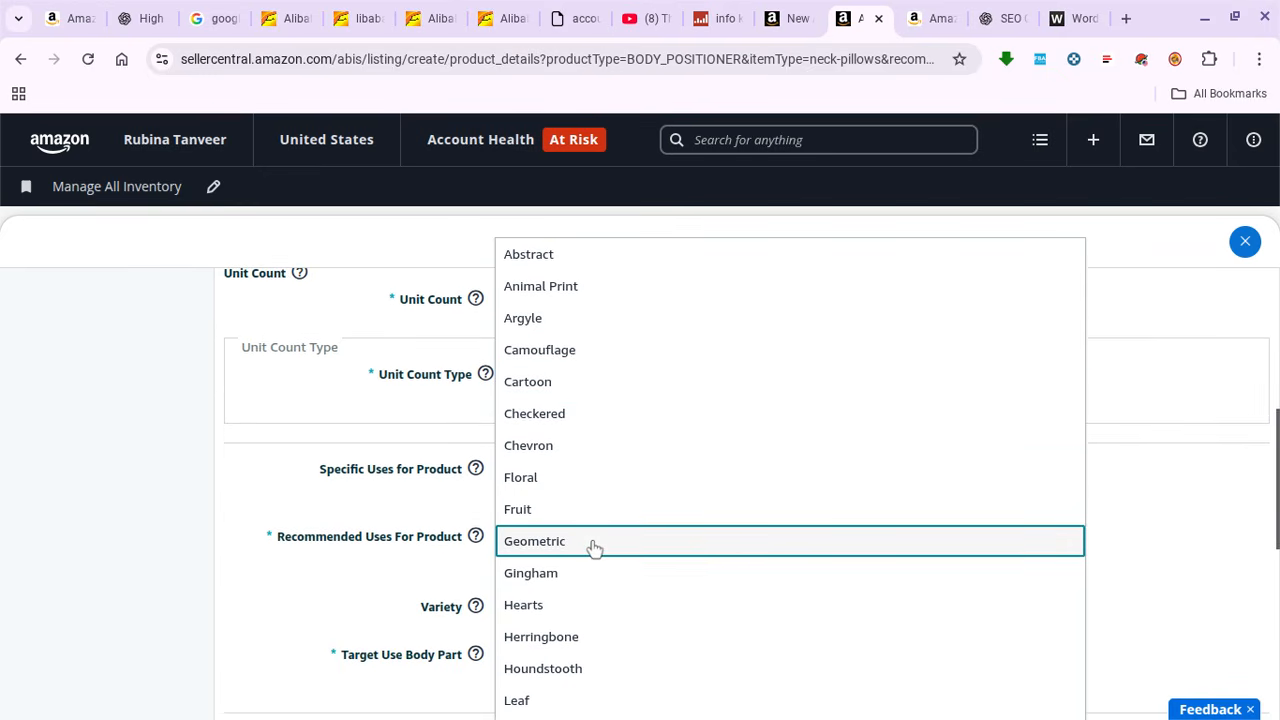
scroll(611, 566, down, 1)
scroll(611, 567, down, 1)
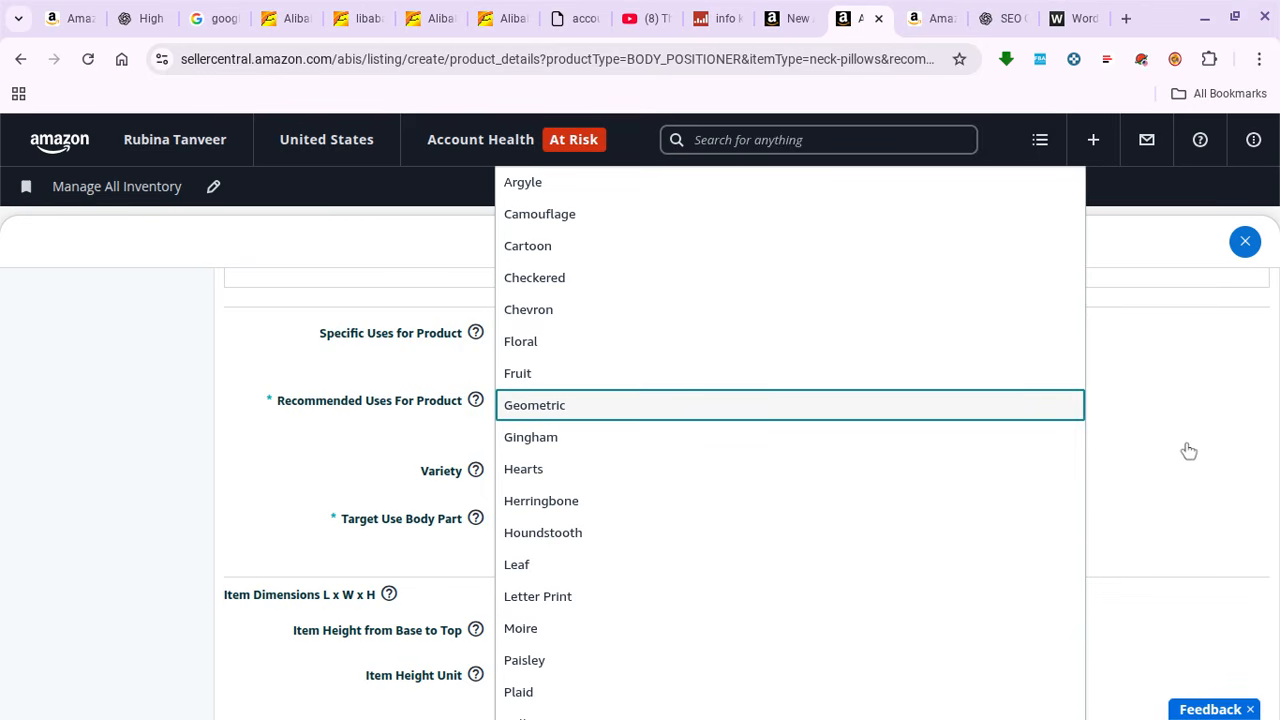
key(Return)
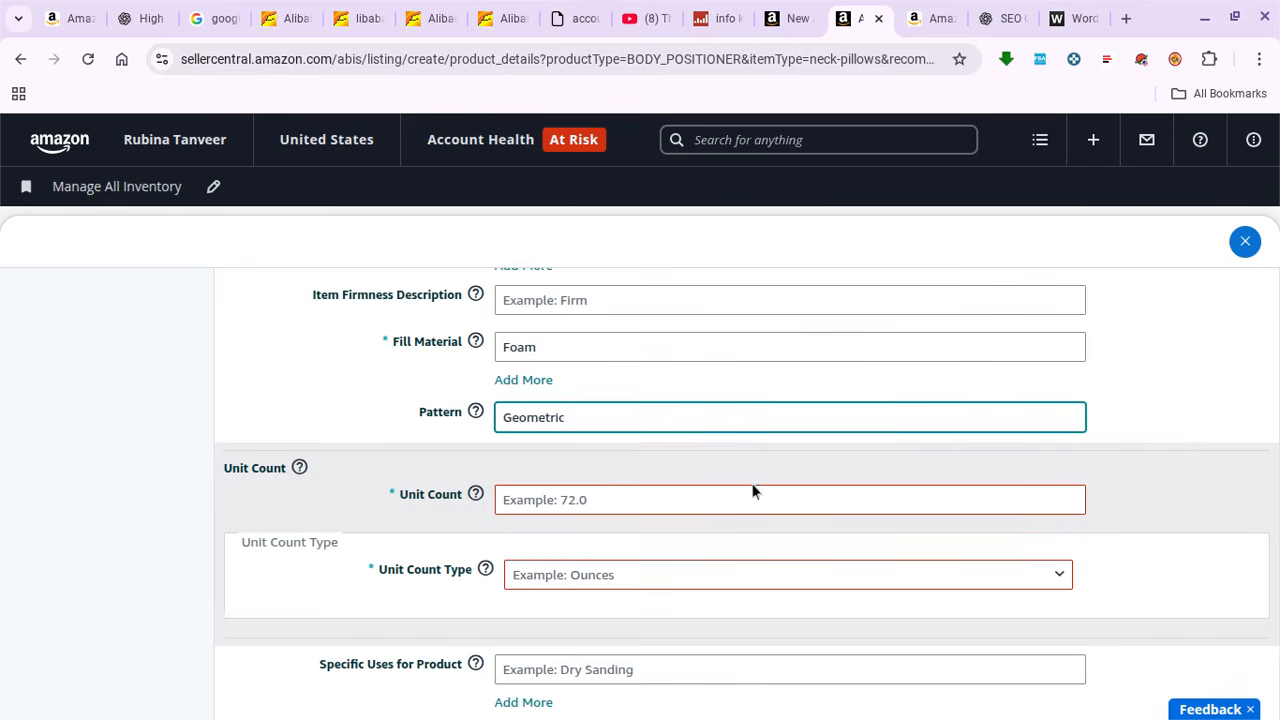
- Set the Unit Count to 1 and the Unit Count Type to Count
click(686, 497)
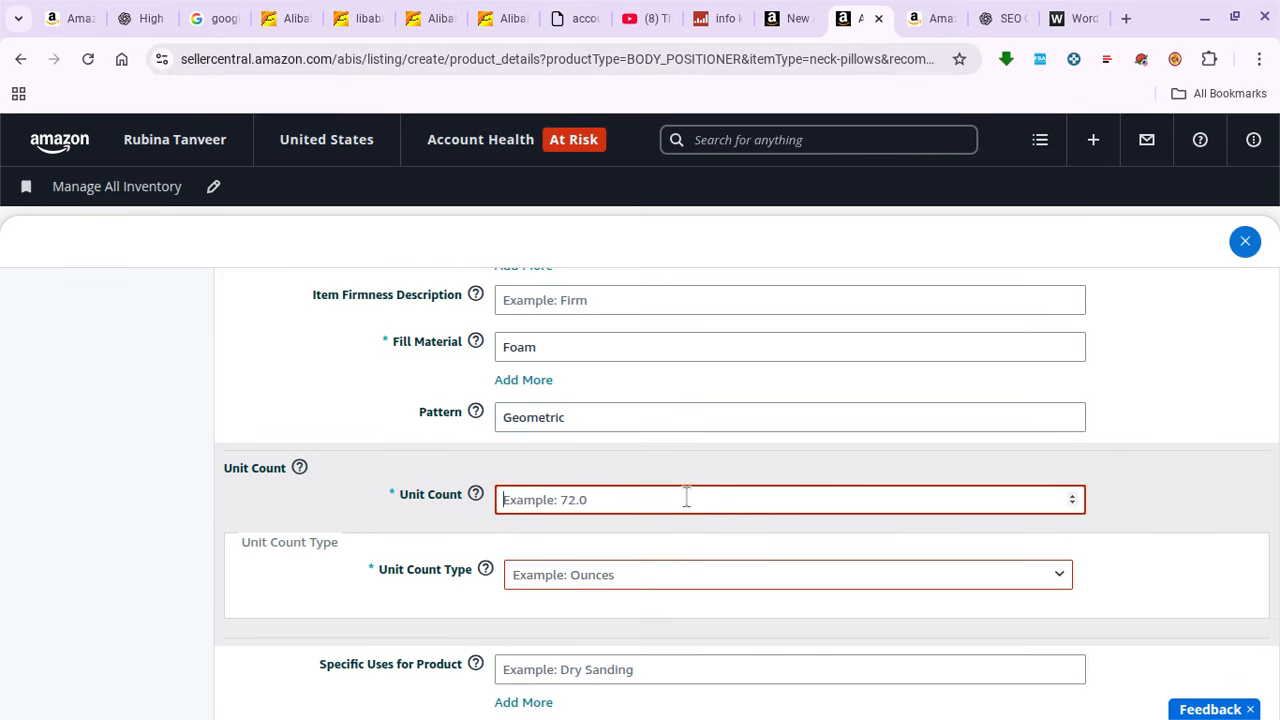
text(1)
click(560, 578)
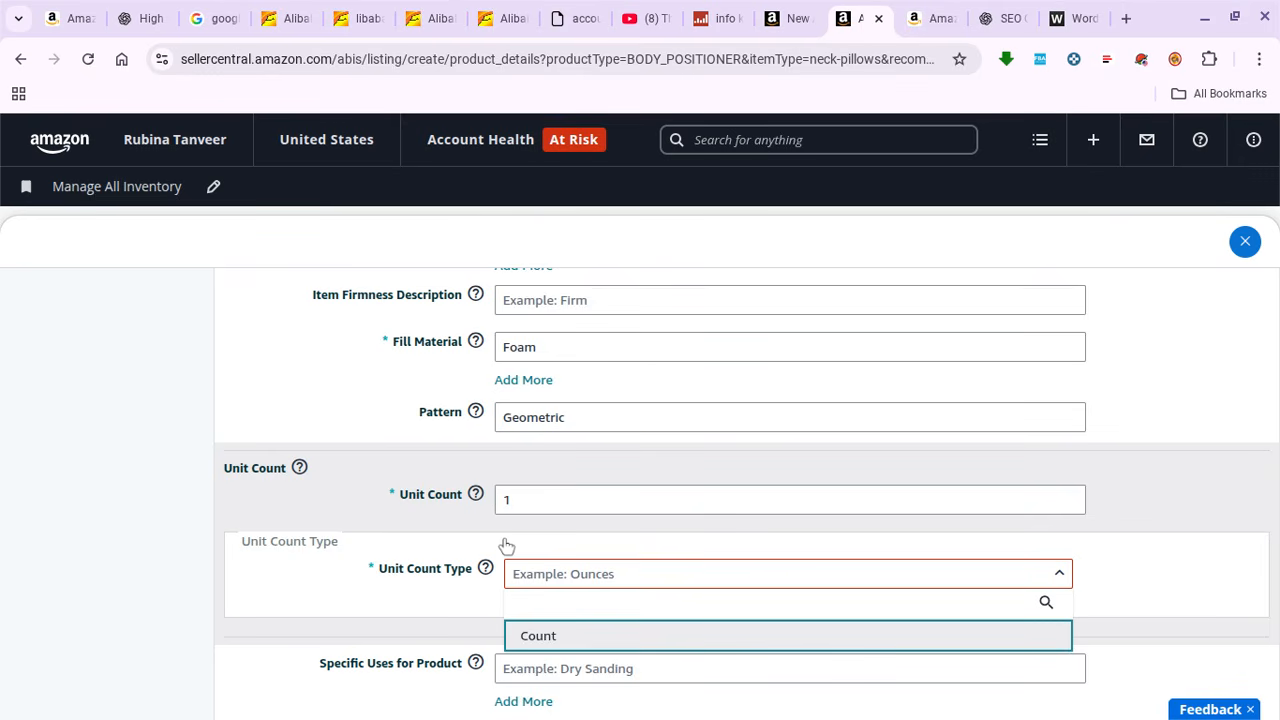
key(Return)
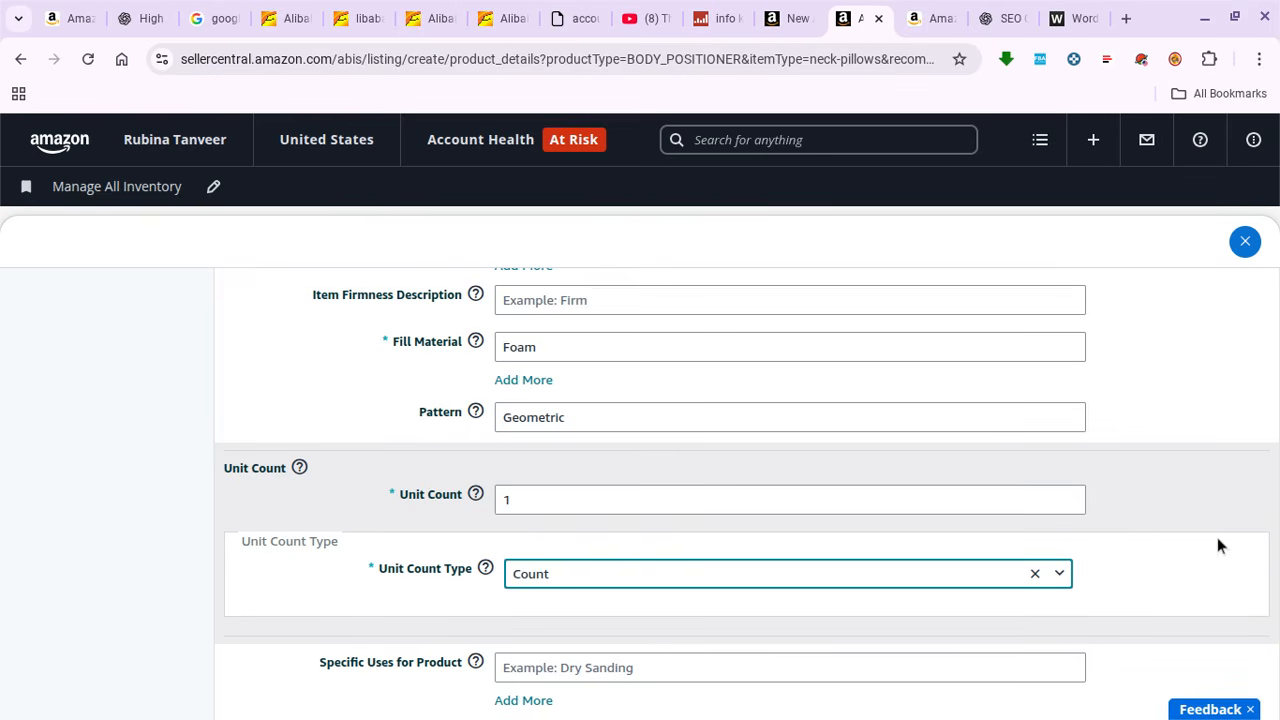
click(1217, 539)
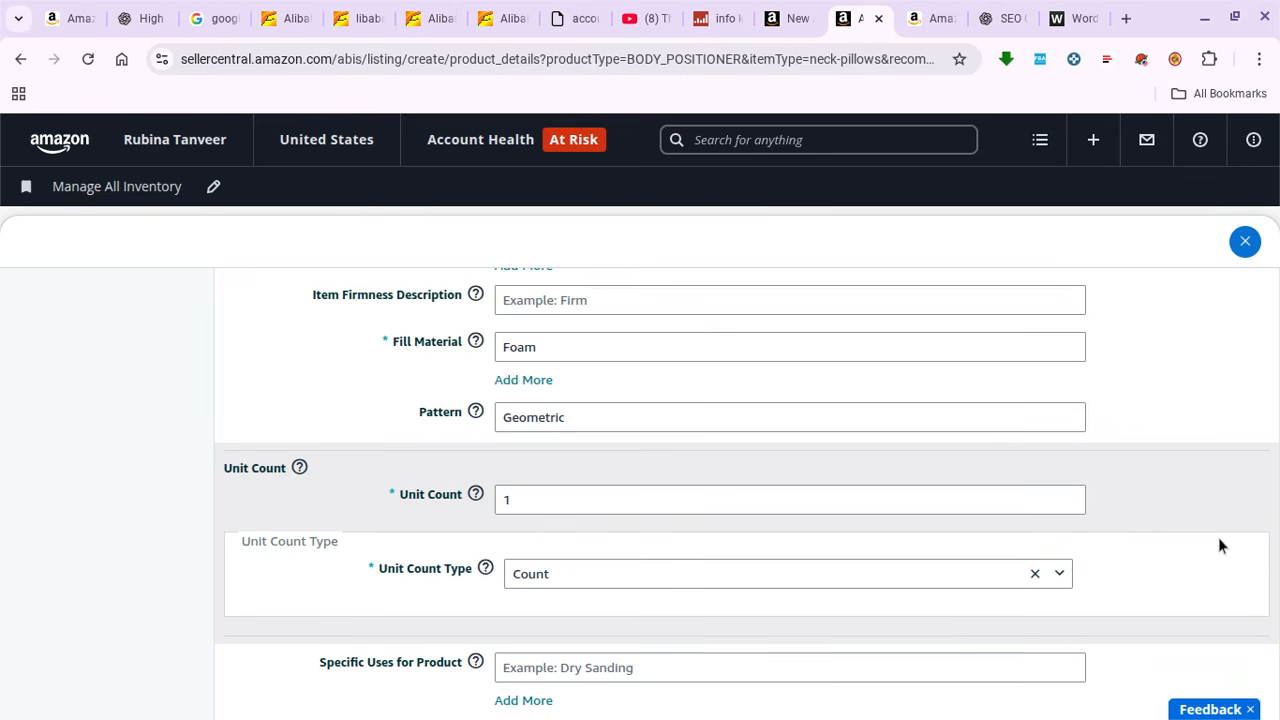
click(583, 490)
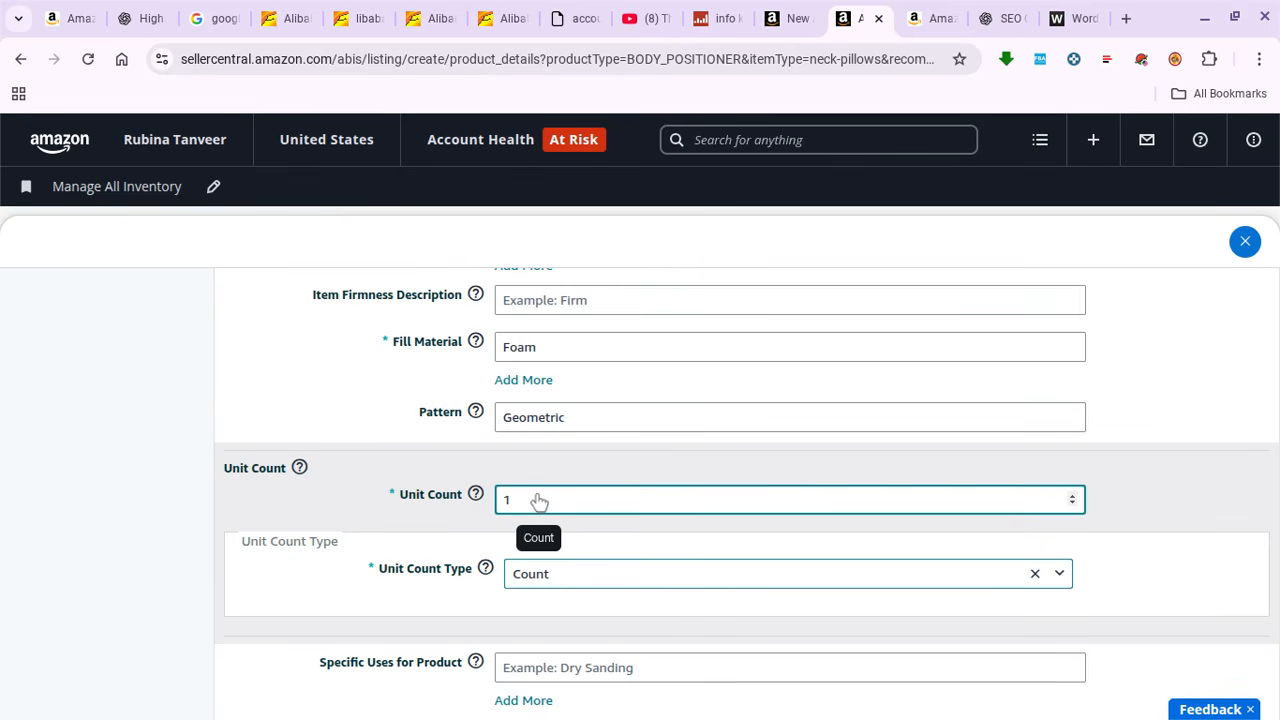
- Review the suggested values for Recommended Uses For Product
scroll(520, 540, down, 1)
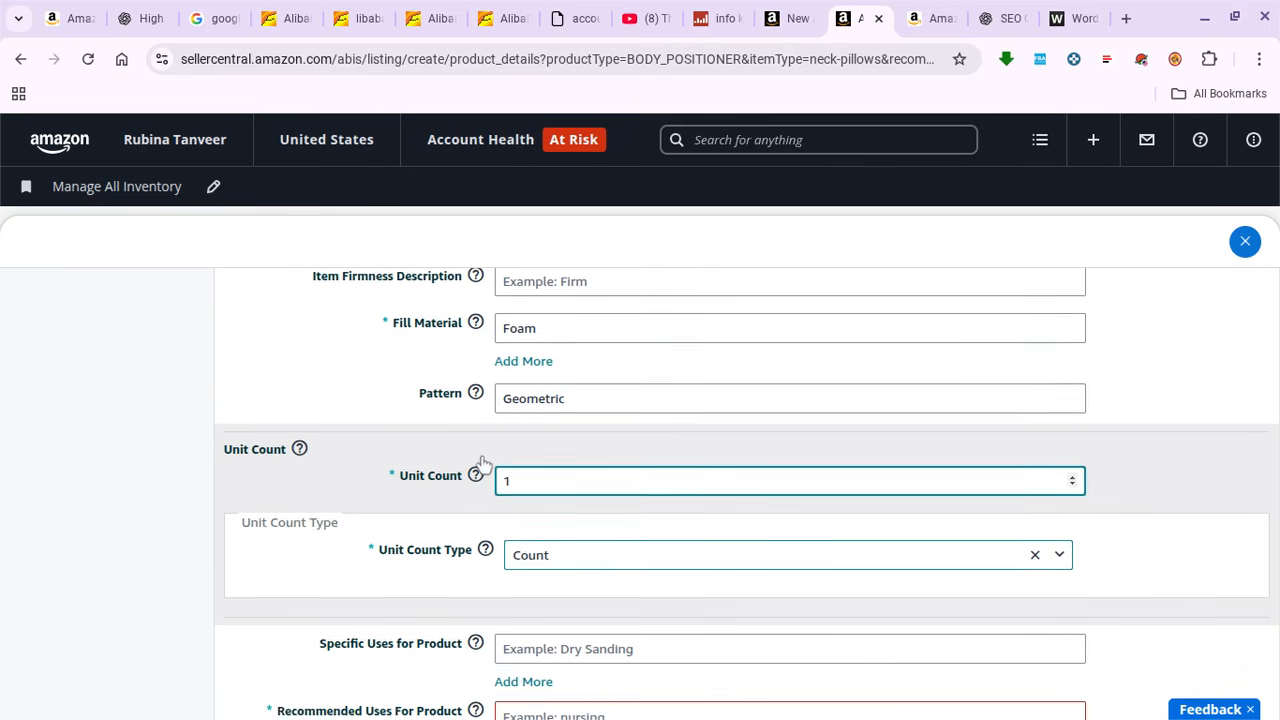
scroll(469, 572, down, 2)
scroll(371, 488, down, 1)
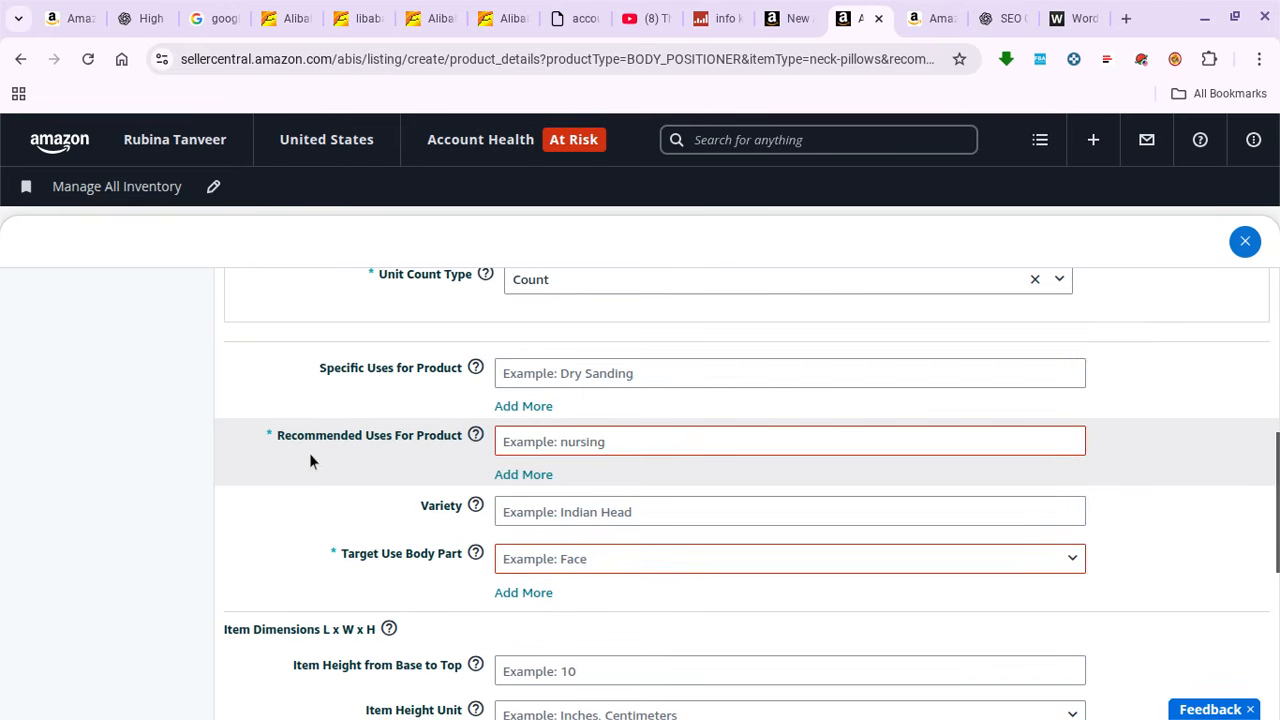
click(585, 446)
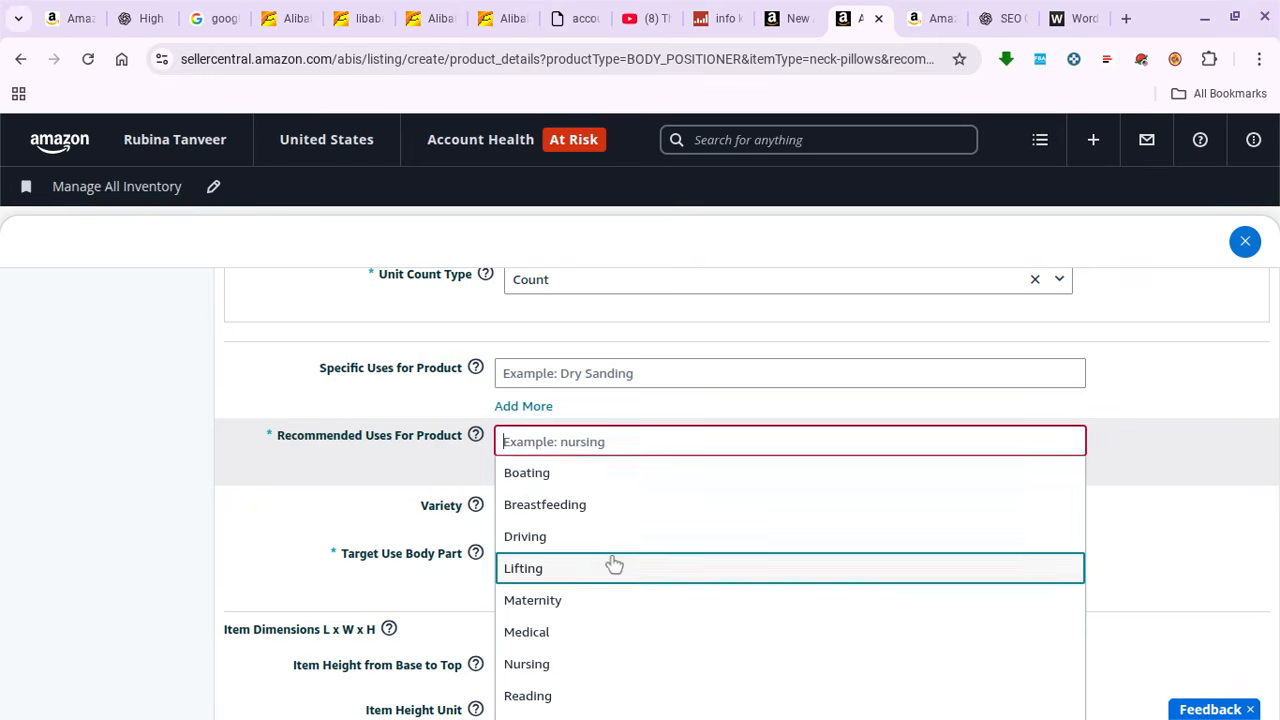
scroll(611, 563, down, 1)
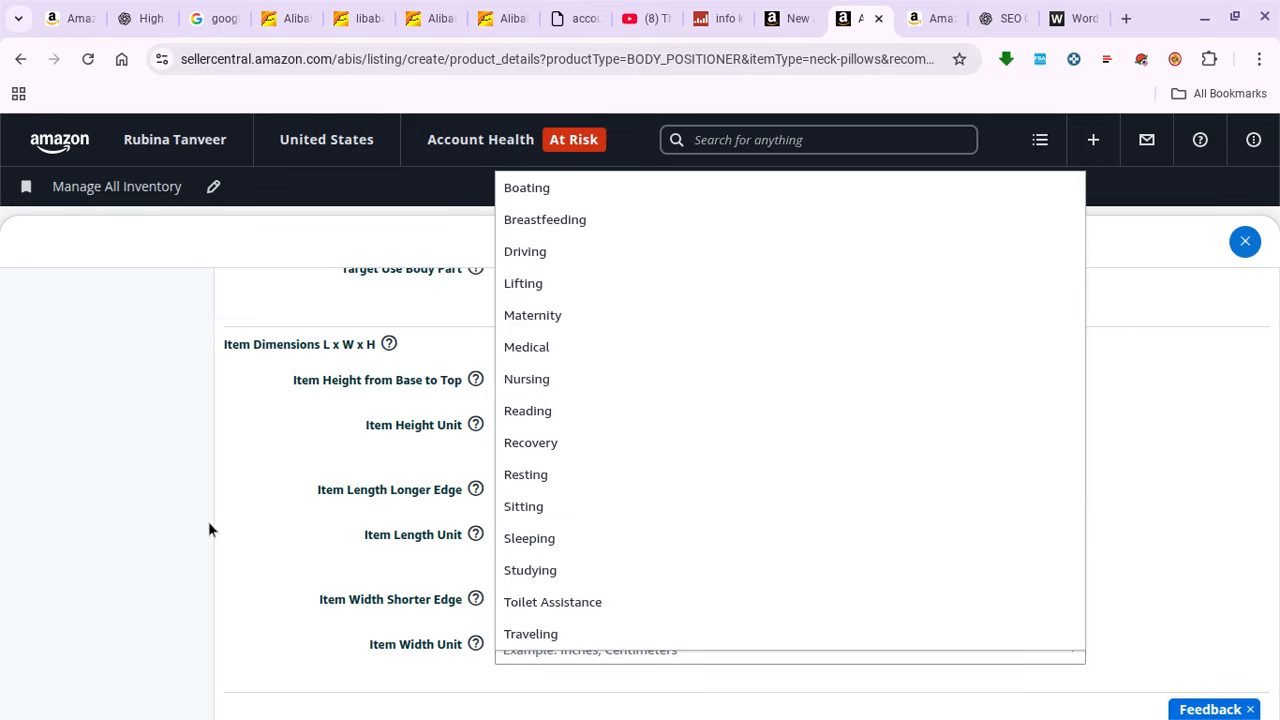
click(208, 518)
- Set the product's Target Use Body Part to Back
scroll(218, 503, up, 2)
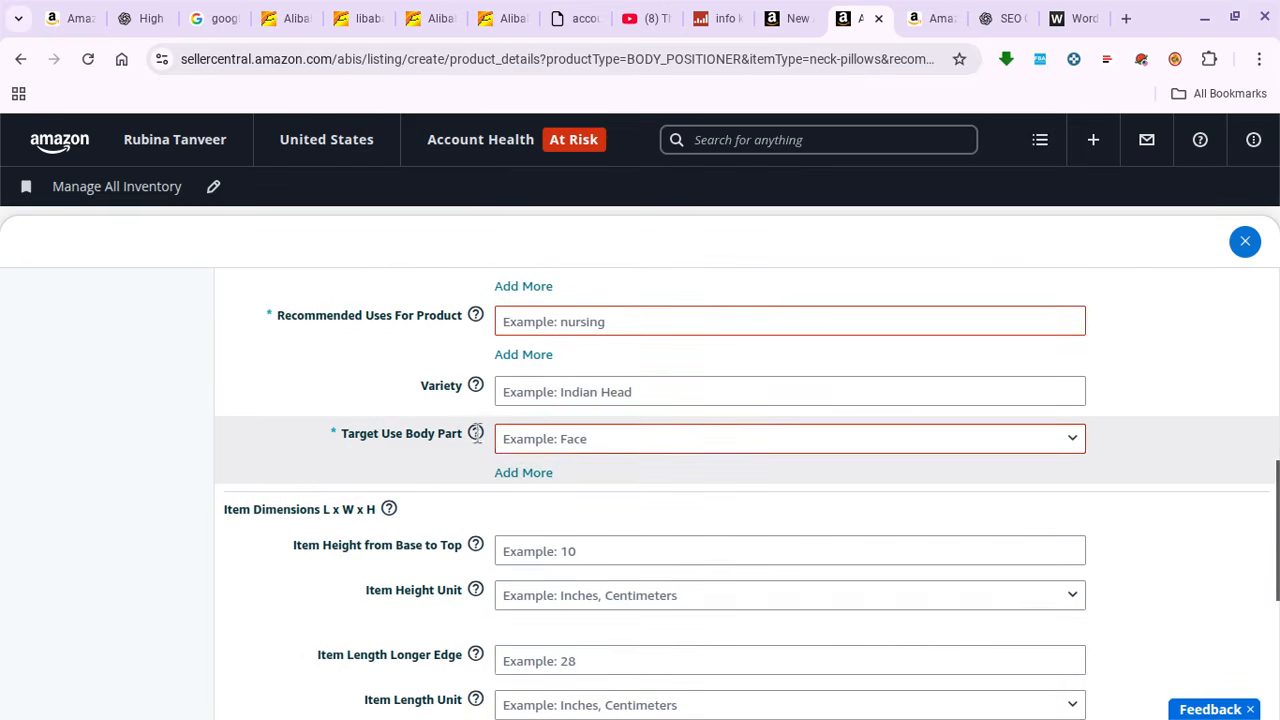
click(516, 439)
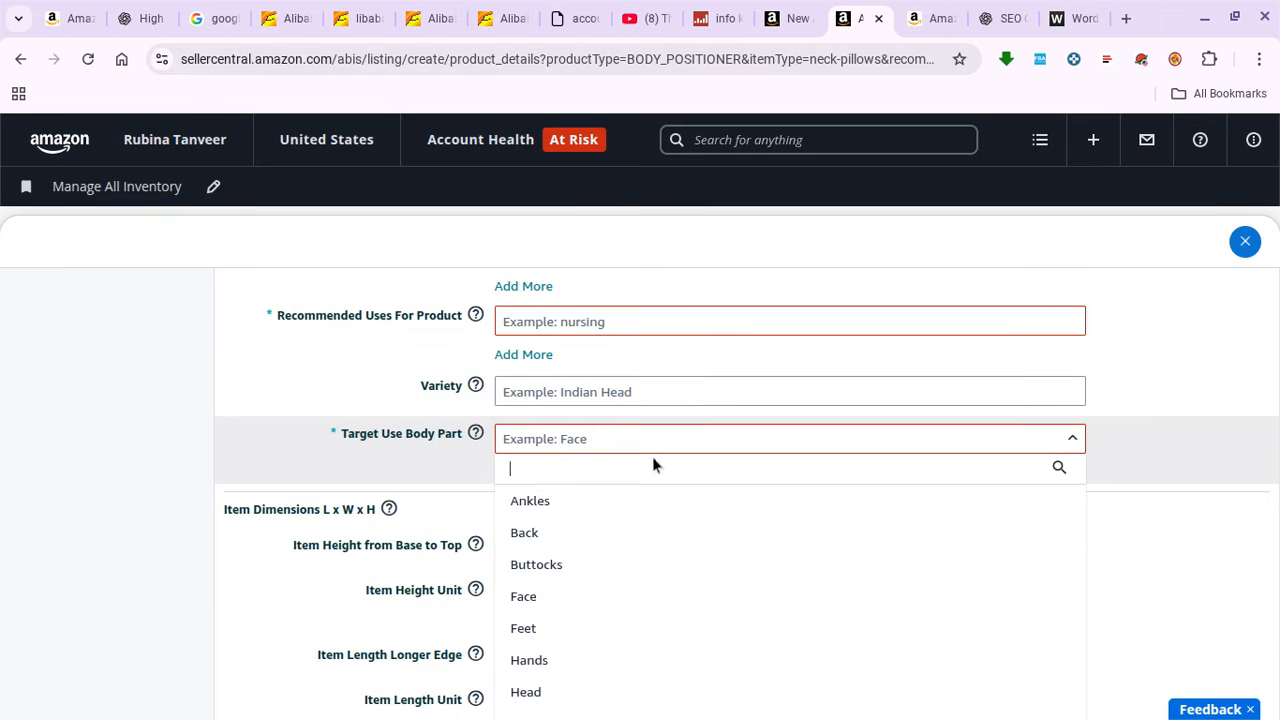
click(622, 549)
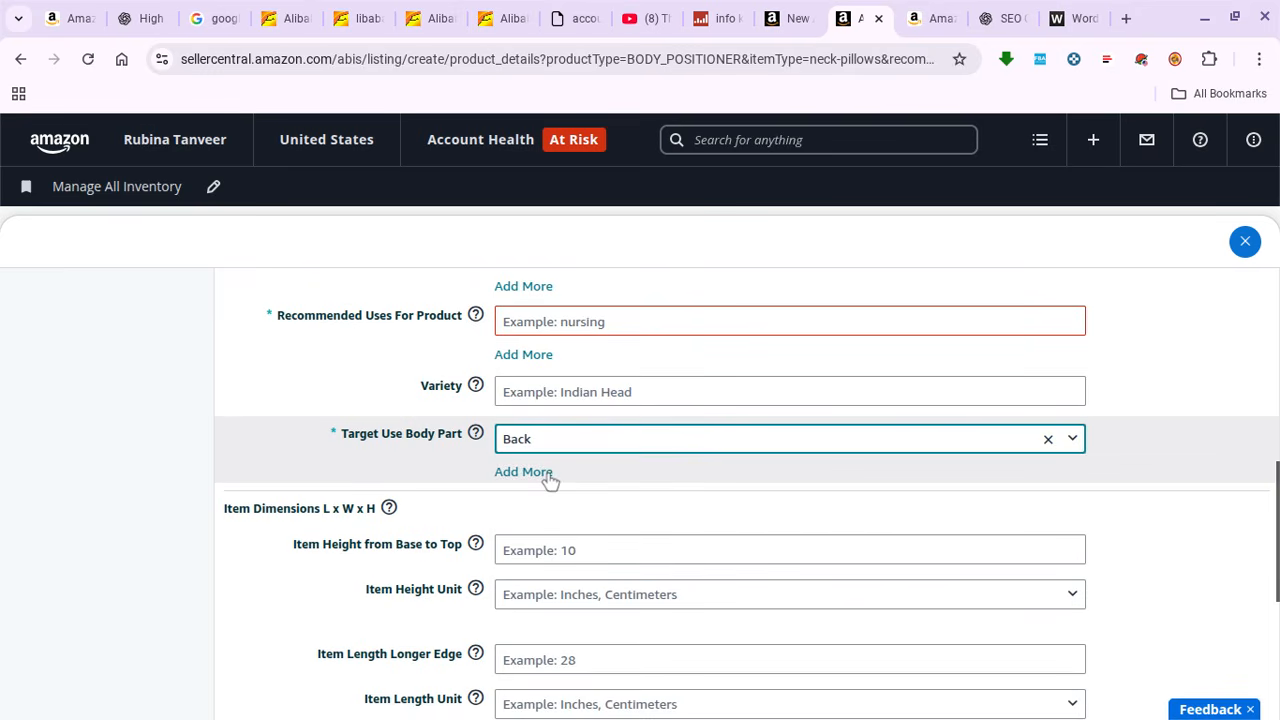
- Add a second Target Use Body Part entry and set it to Head
click(521, 472)
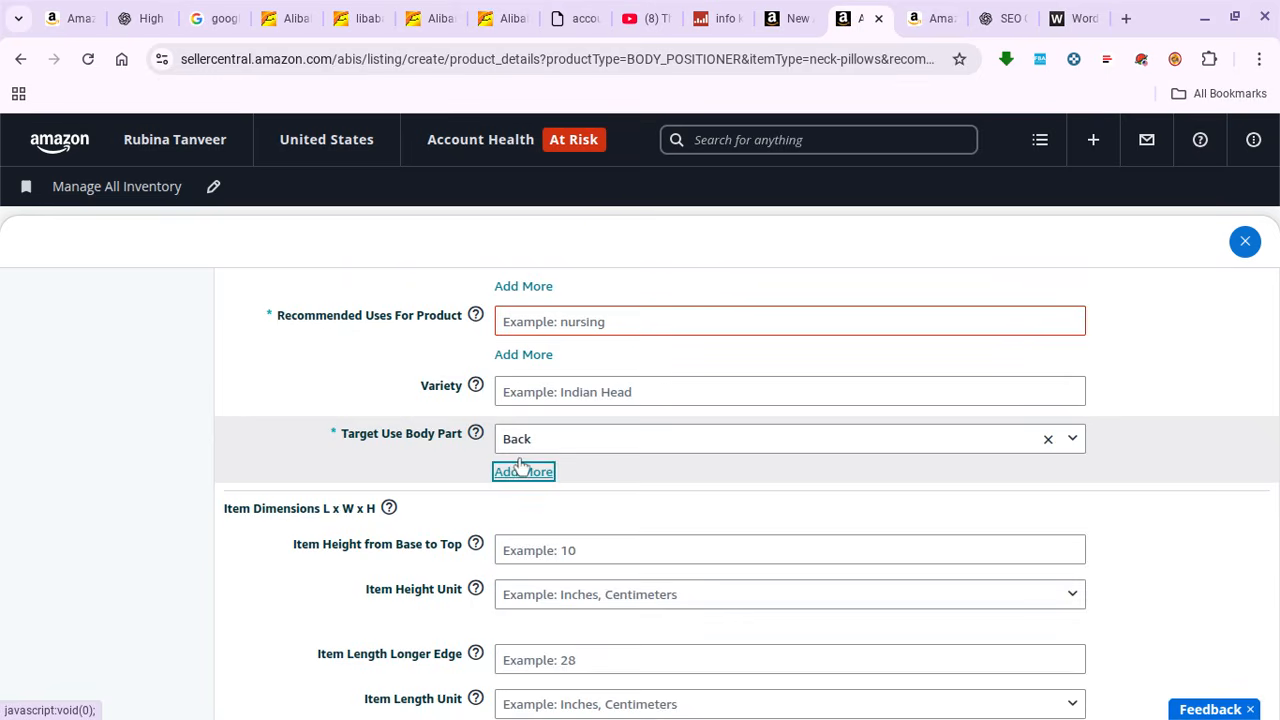
click(520, 466)
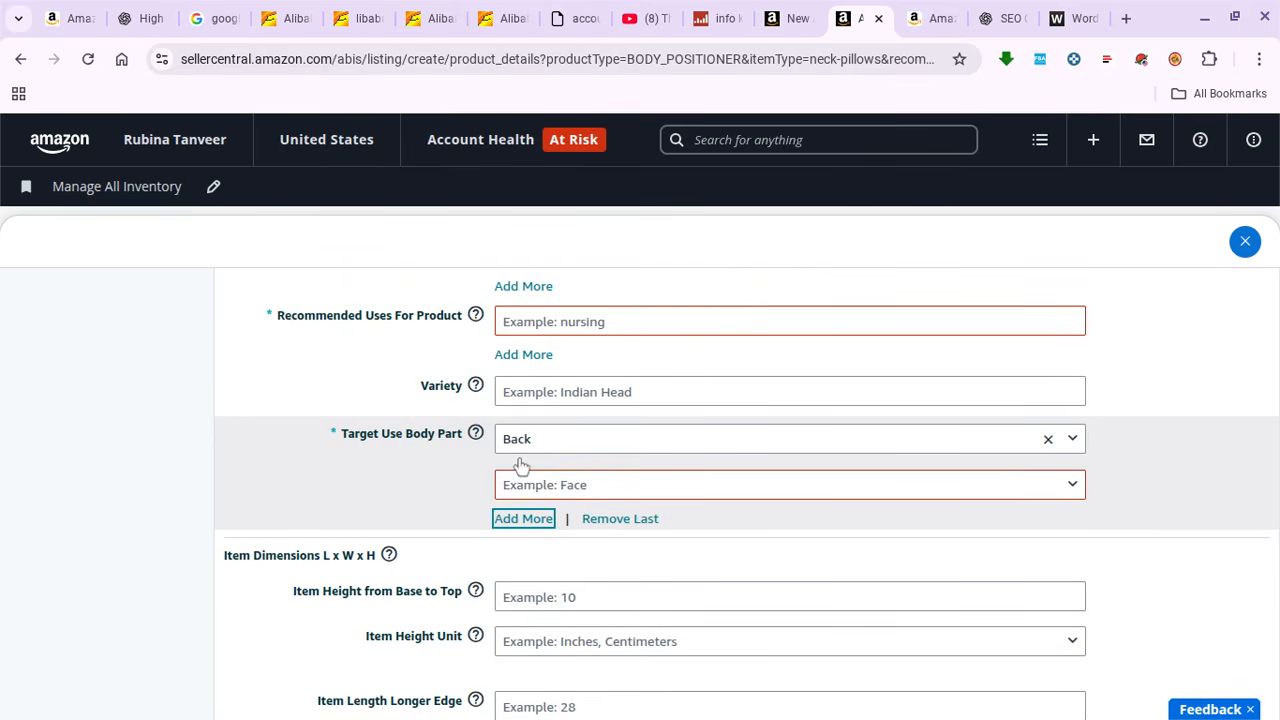
click(580, 486)
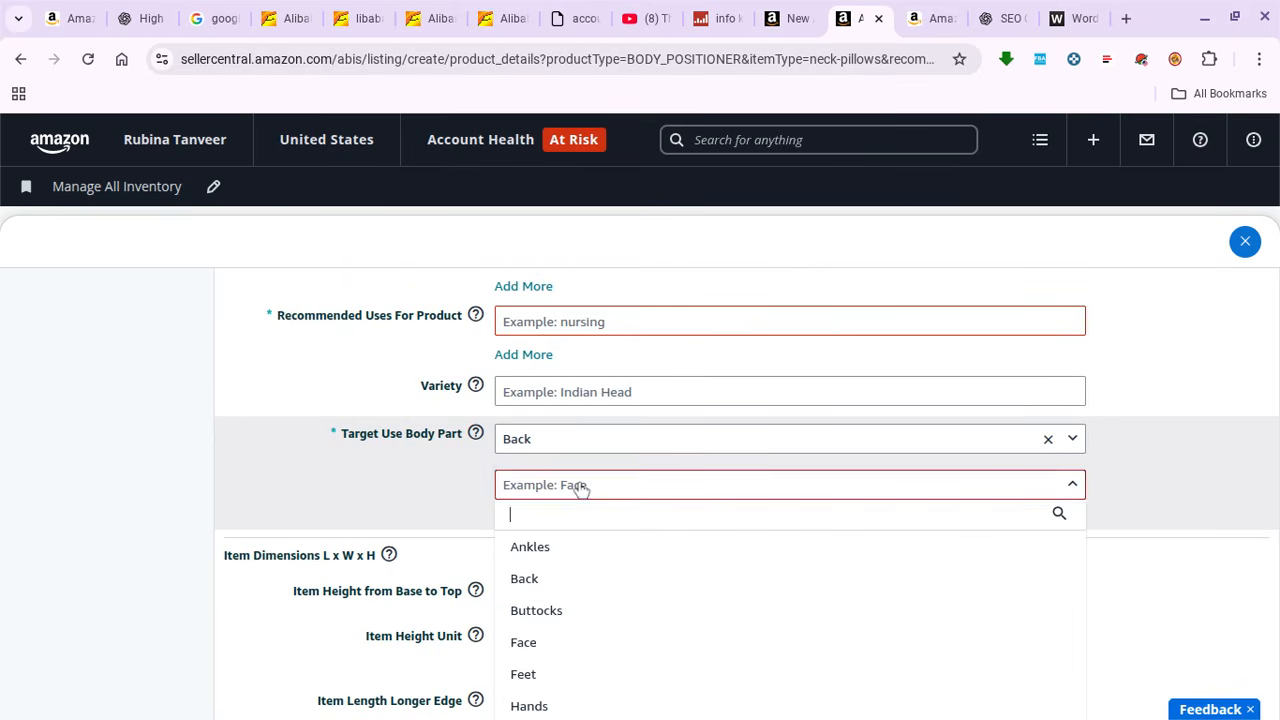
scroll(639, 537, down, 1)
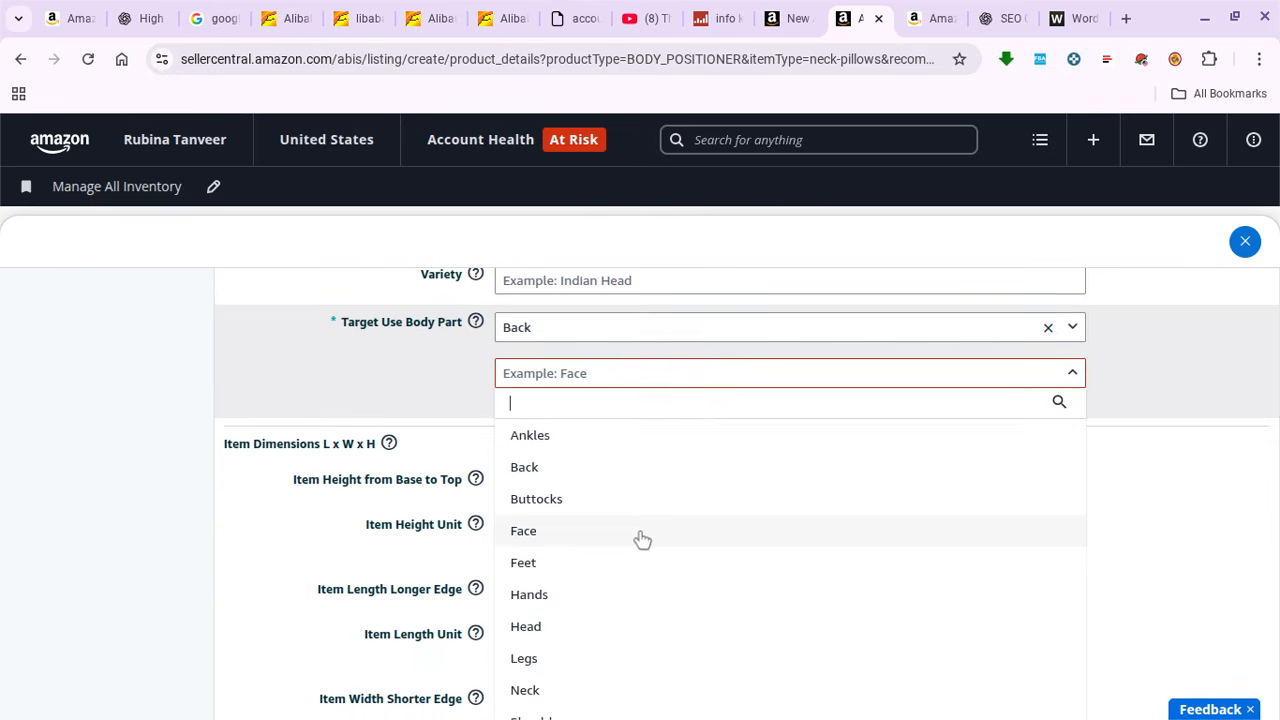
click(563, 636)
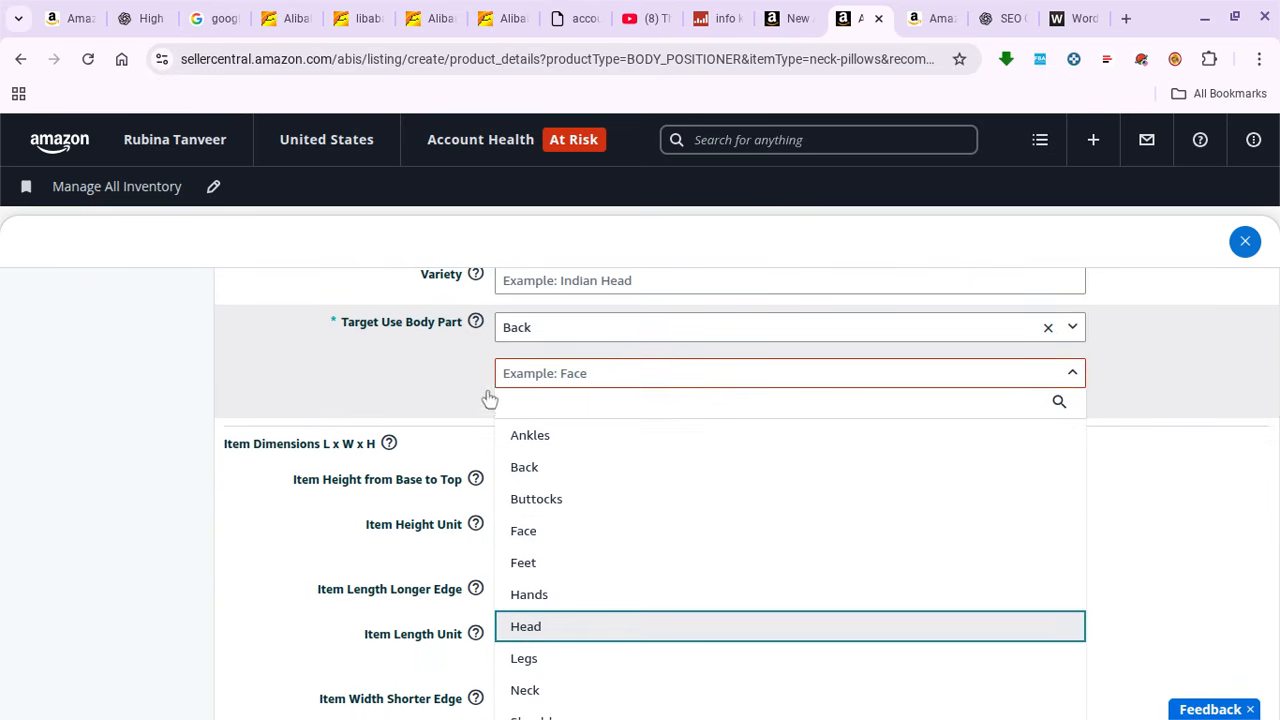
click(455, 382)
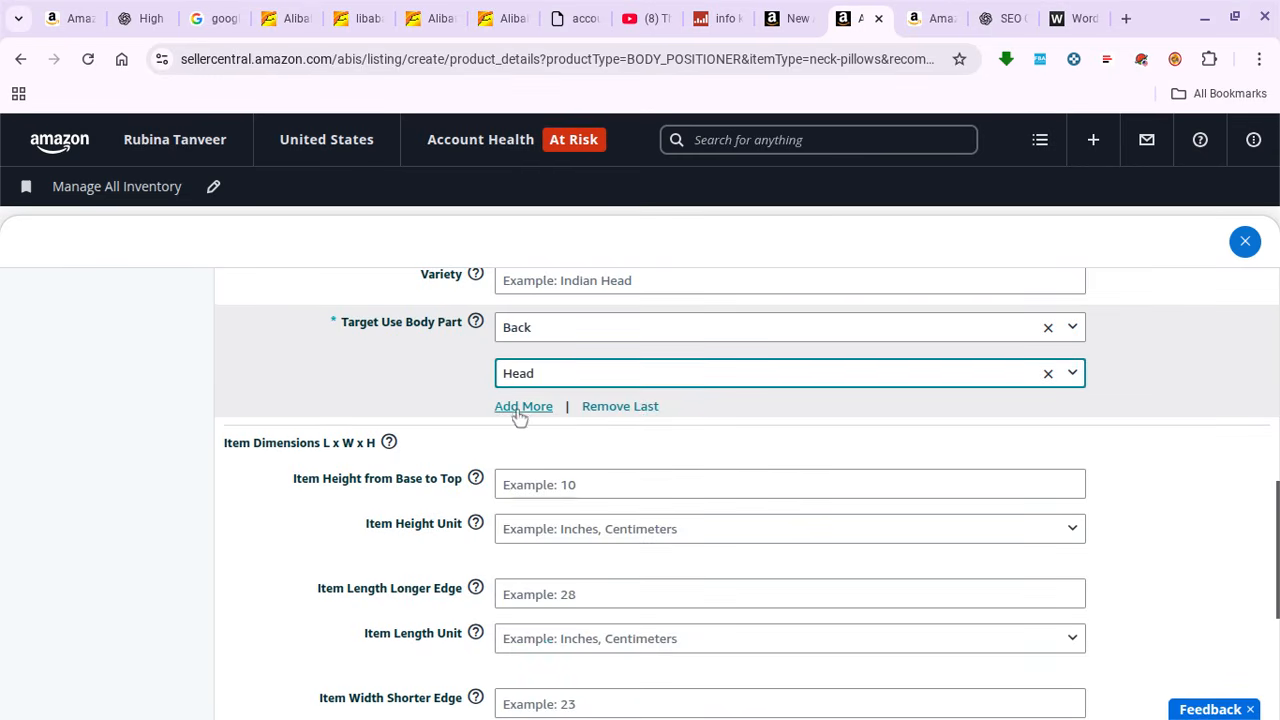
- Add a third Target Use Body Part entry and set it to Neck
click(520, 409)
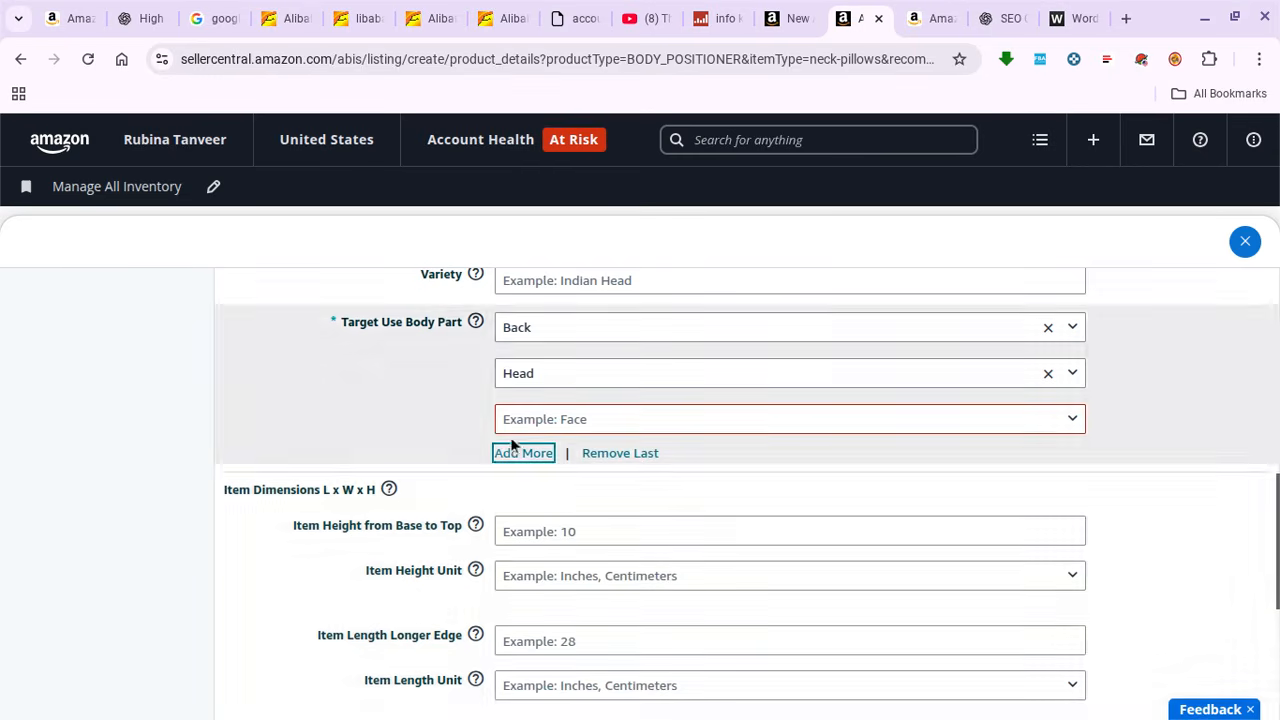
click(527, 424)
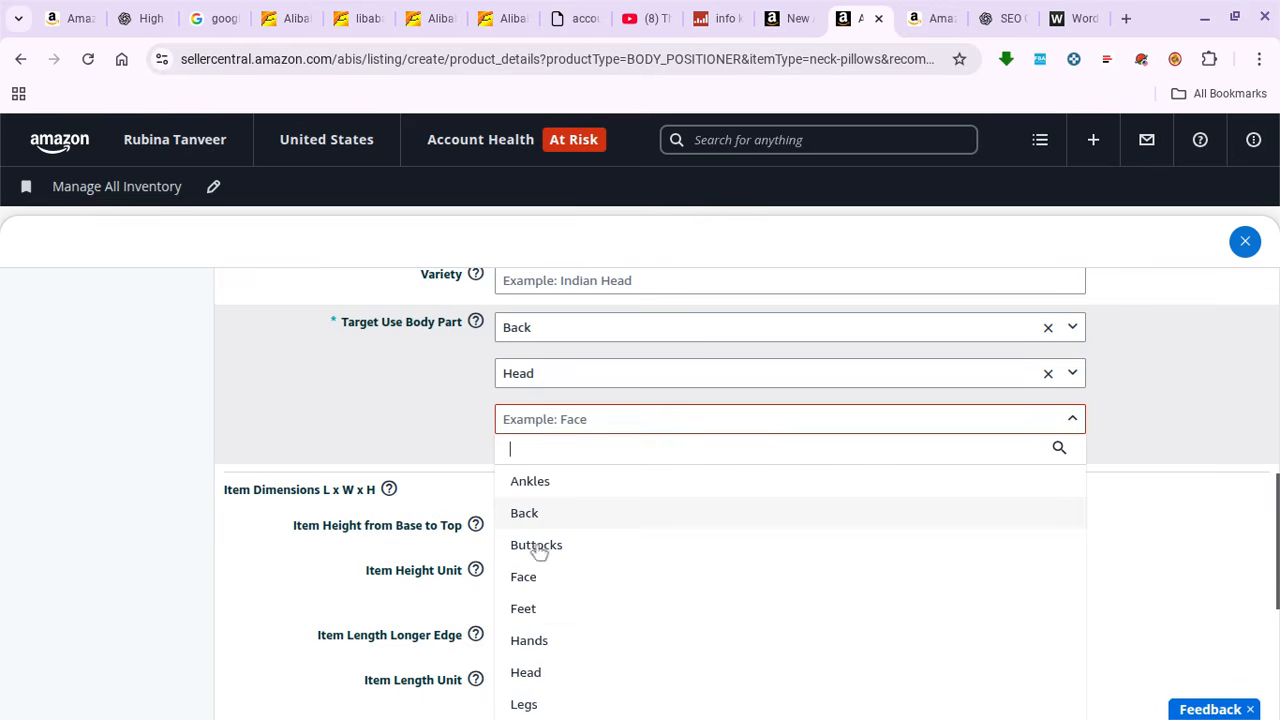
scroll(554, 620, down, 1)
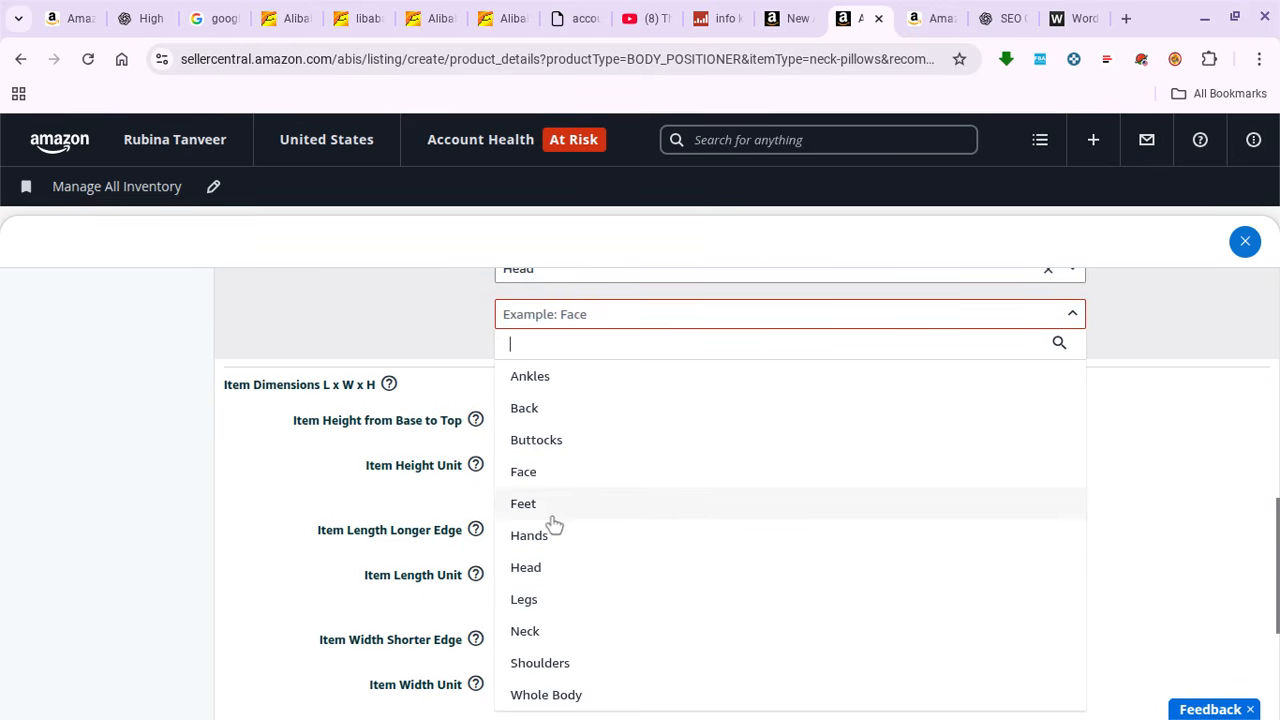
click(597, 643)
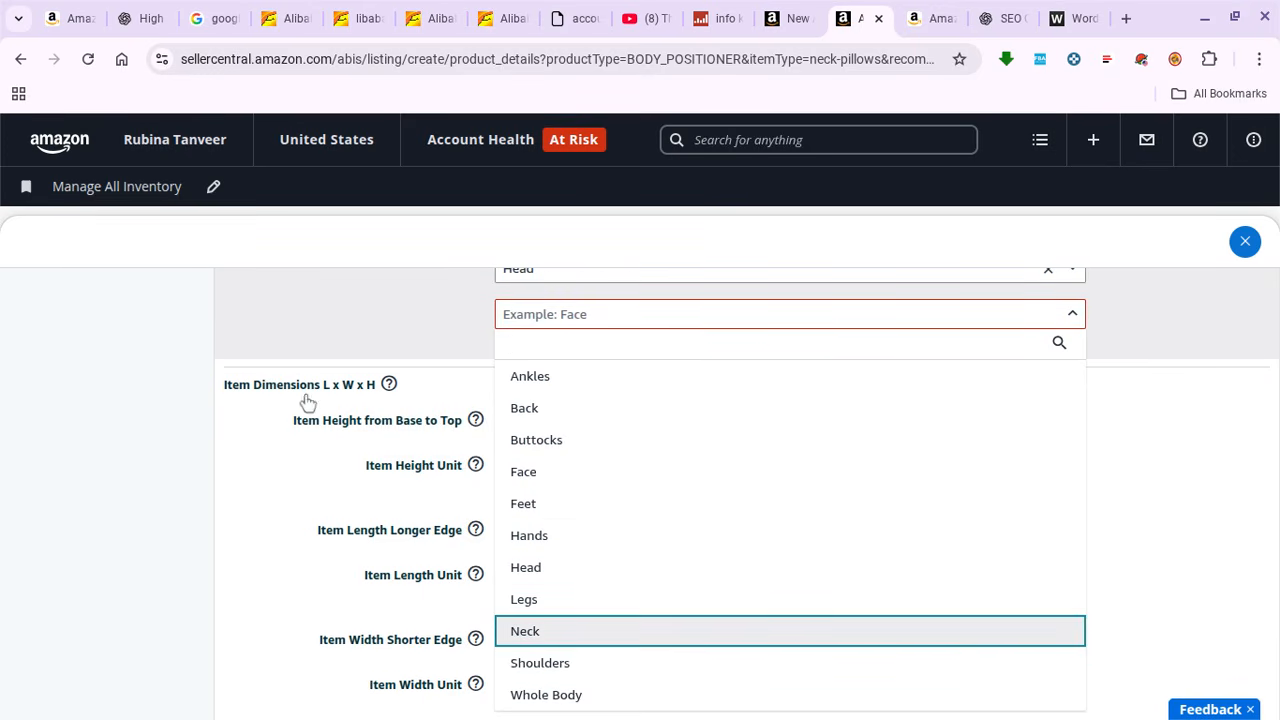
scroll(308, 402, up, 1)
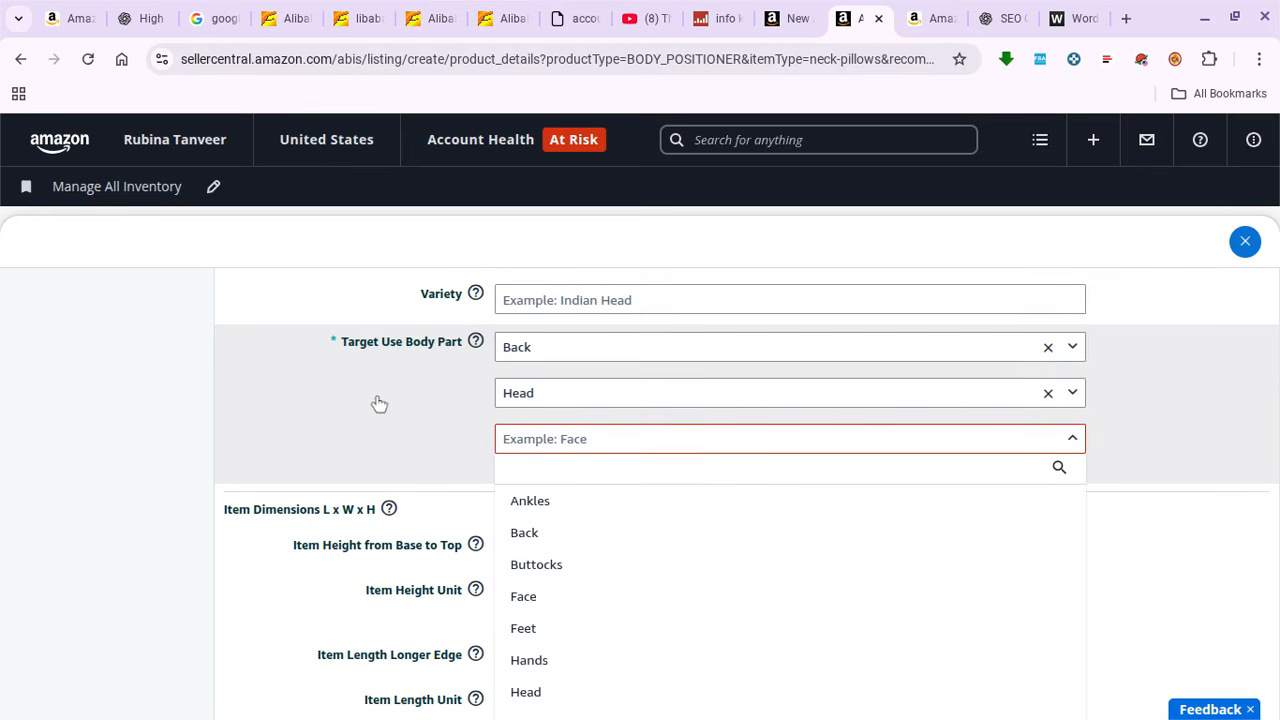
click(408, 385)
scroll(407, 395, up, 1)
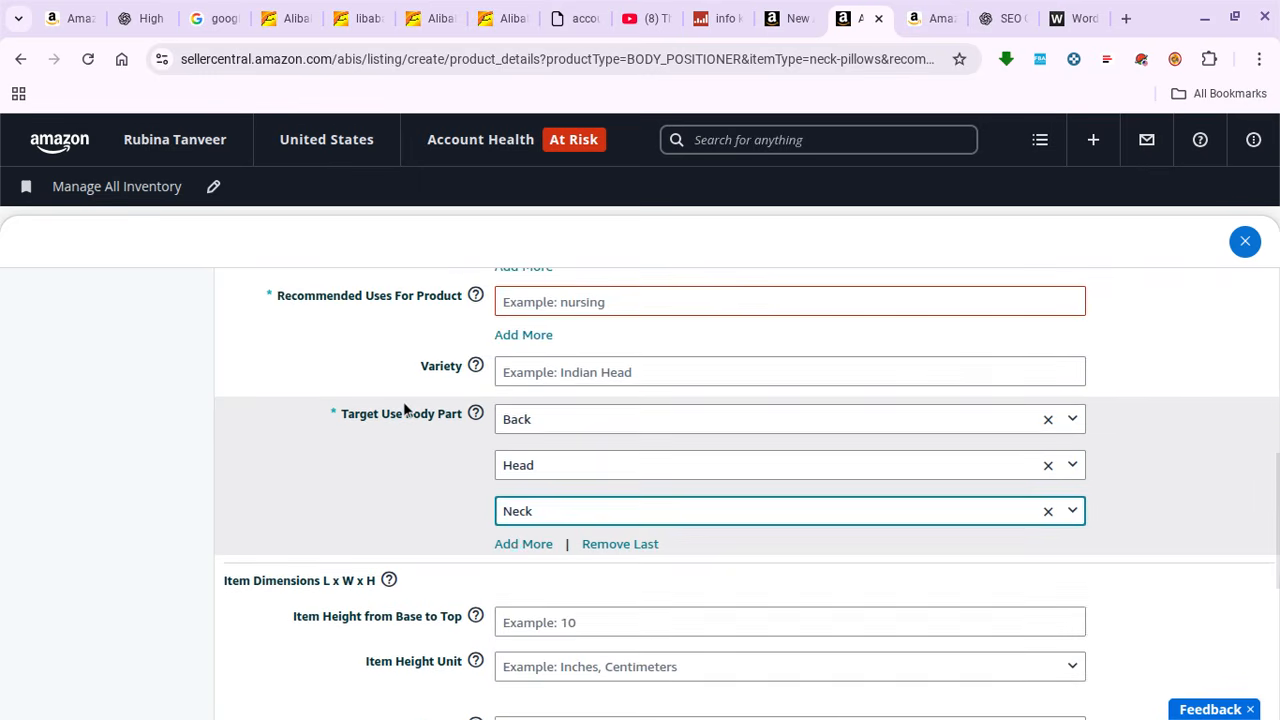
- Set Recommended Uses For Product to Reading
scroll(404, 408, down, 1)
scroll(404, 408, up, 1)
scroll(404, 410, up, 1)
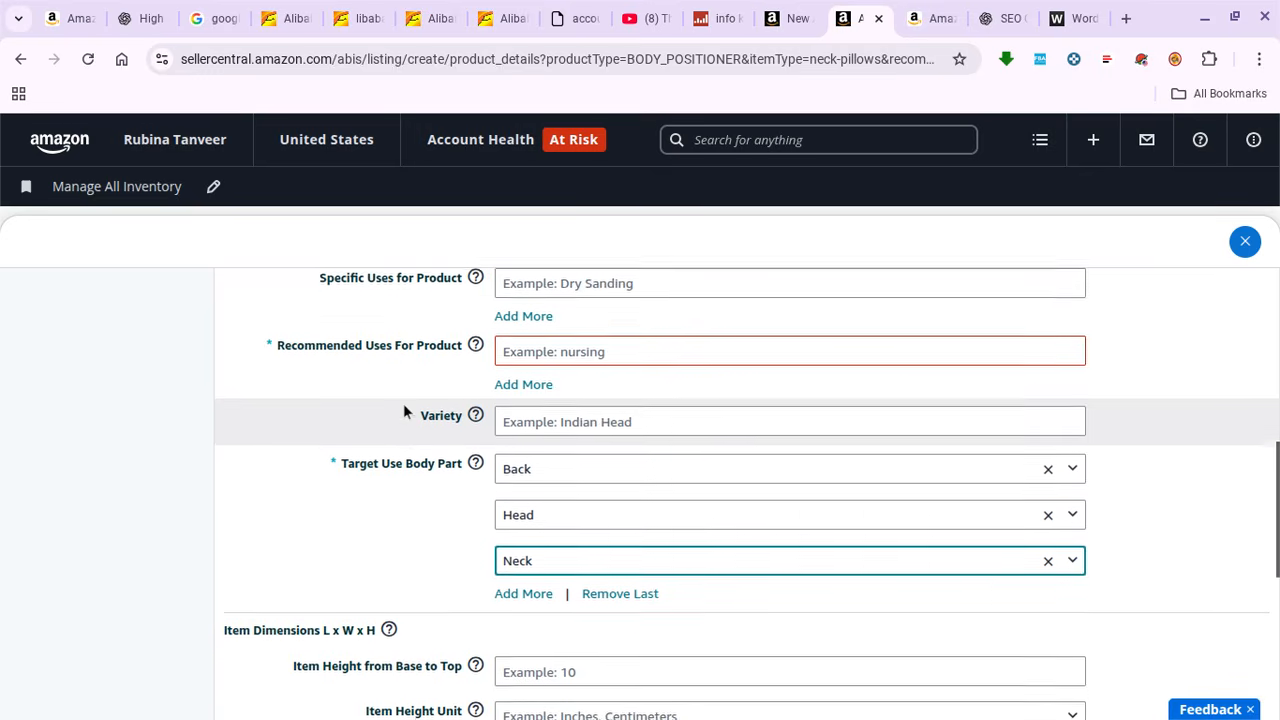
click(312, 404)
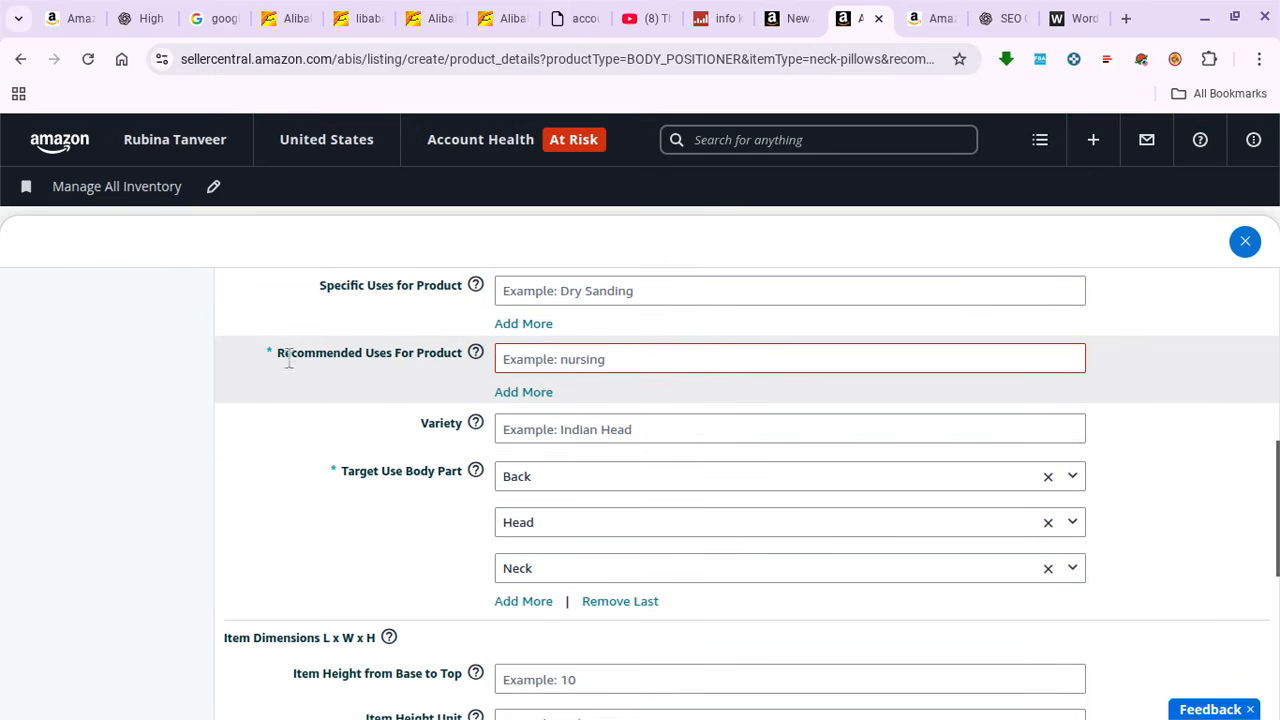
click(548, 365)
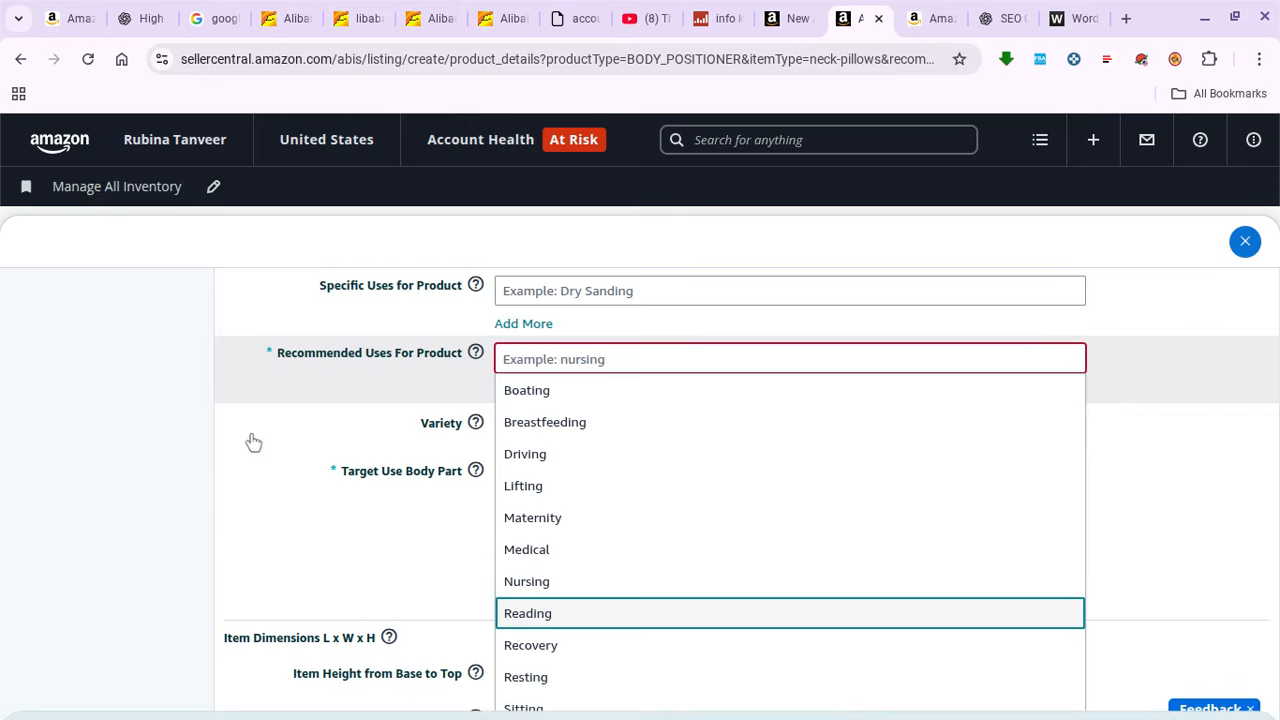
scroll(259, 447, down, 3)
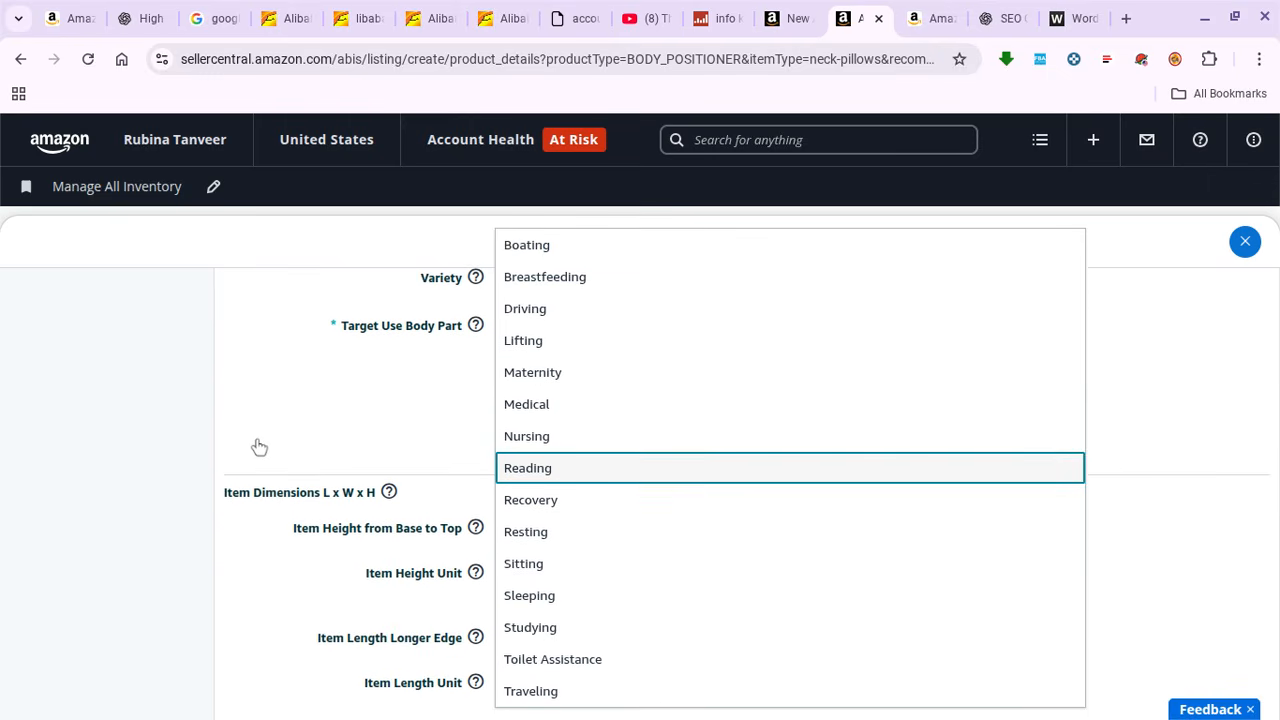
scroll(259, 447, down, 1)
click(257, 446)
scroll(257, 446, down, 1)
- Open the listing's Offer section and read the help text for the SKU attribute
scroll(386, 360, up, 8)
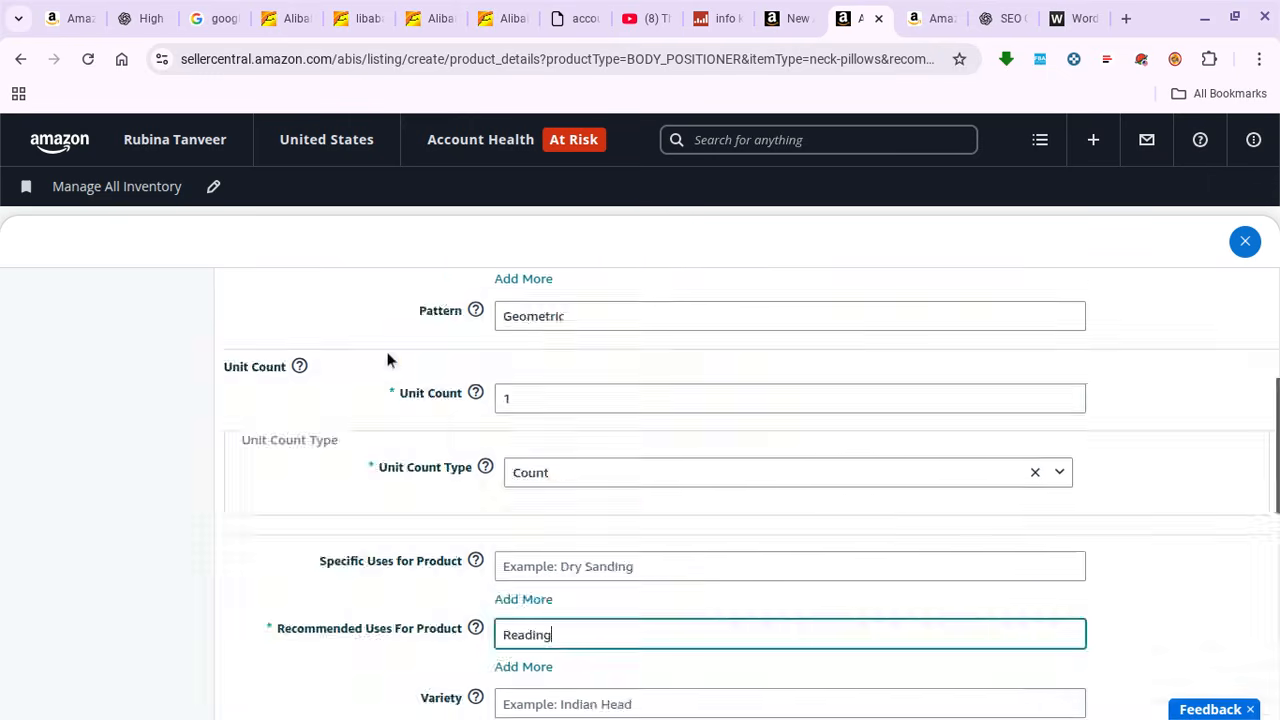
scroll(380, 400, down, 5)
scroll(375, 440, down, 2)
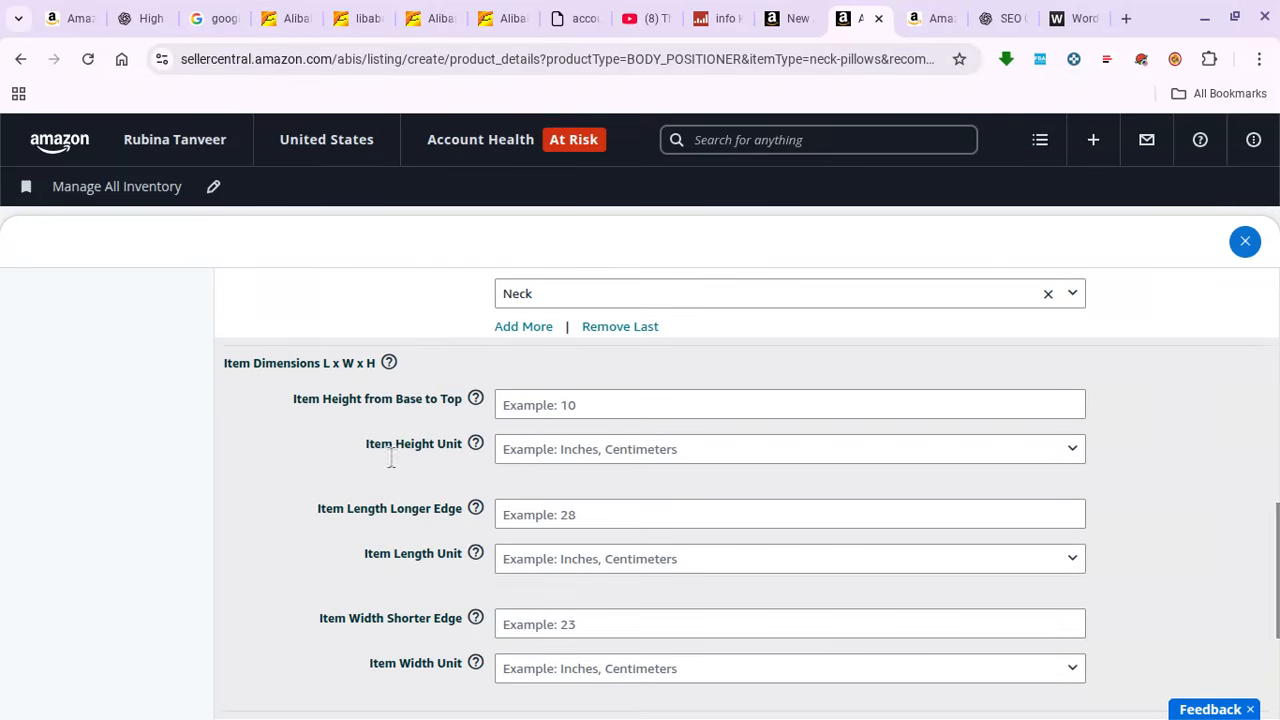
scroll(504, 435, down, 4)
scroll(504, 435, up, 15)
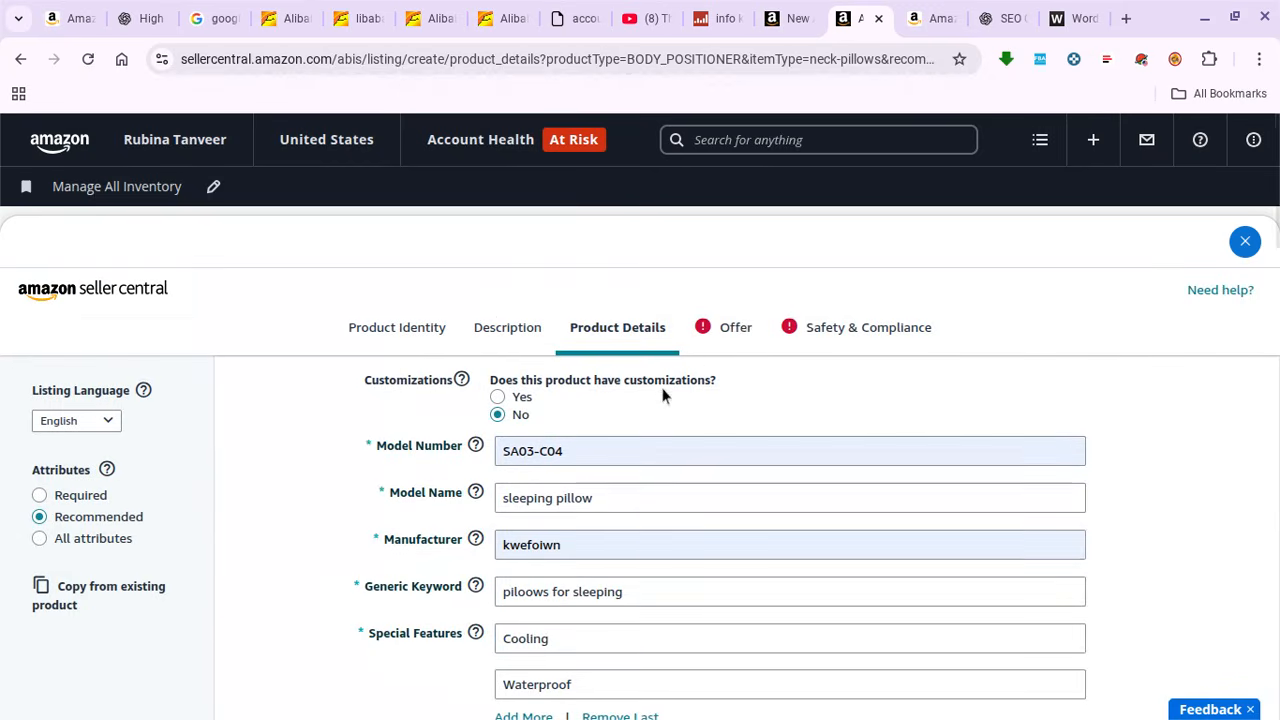
click(742, 329)
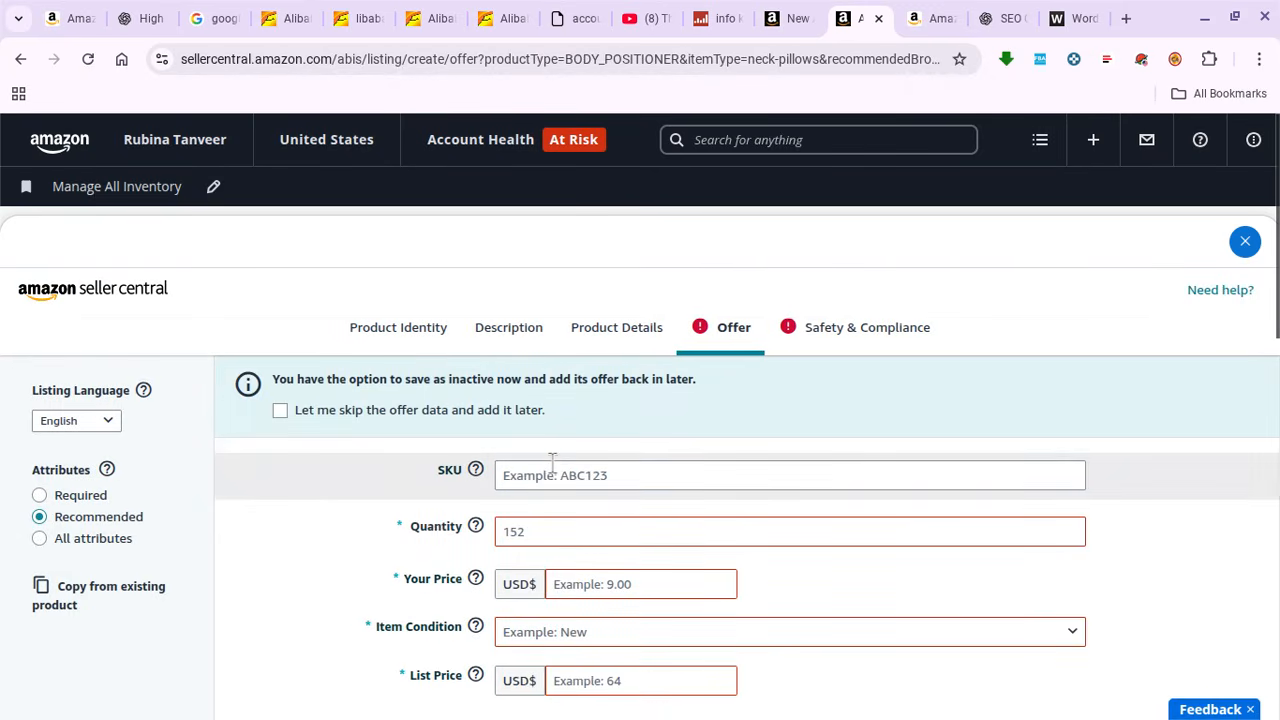
click(475, 470)
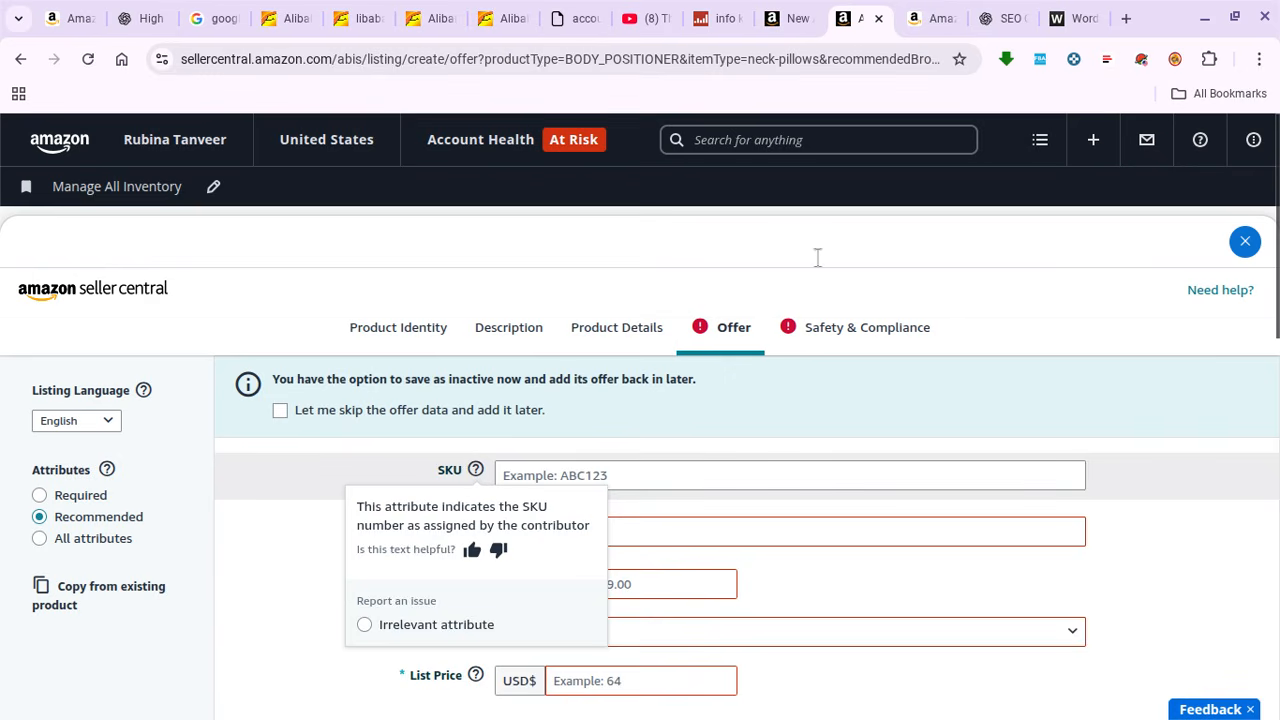
click(586, 478)
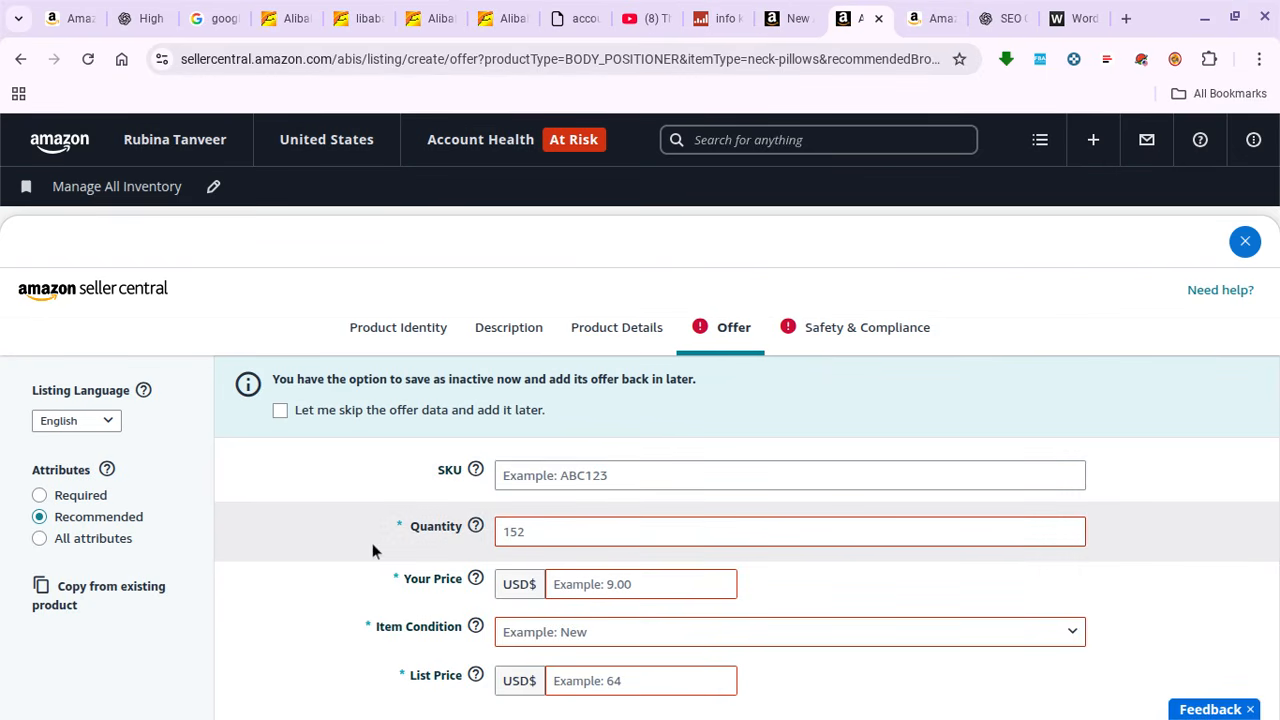
- Keep waiting for the unresponsive pages and set the Fulfillment Channel to Fulfilled by Amazon (FBA)
scroll(371, 543, down, 2)
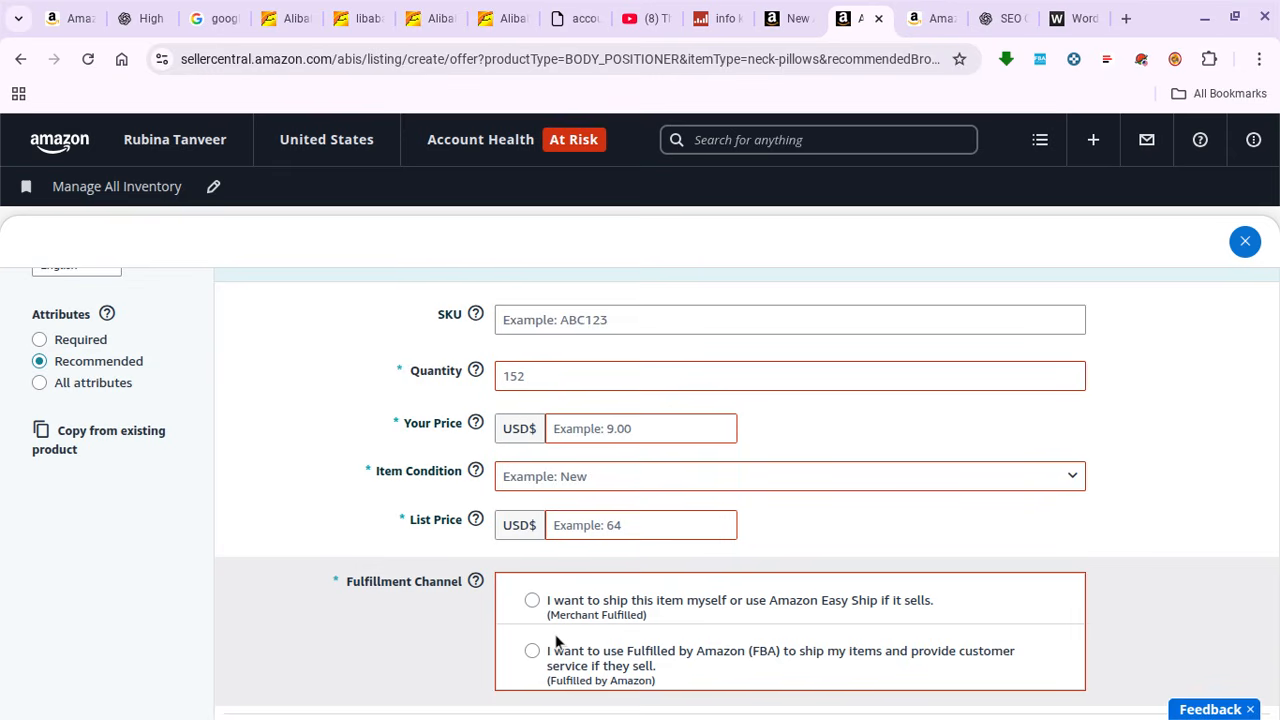
scroll(571, 346, up, 1)
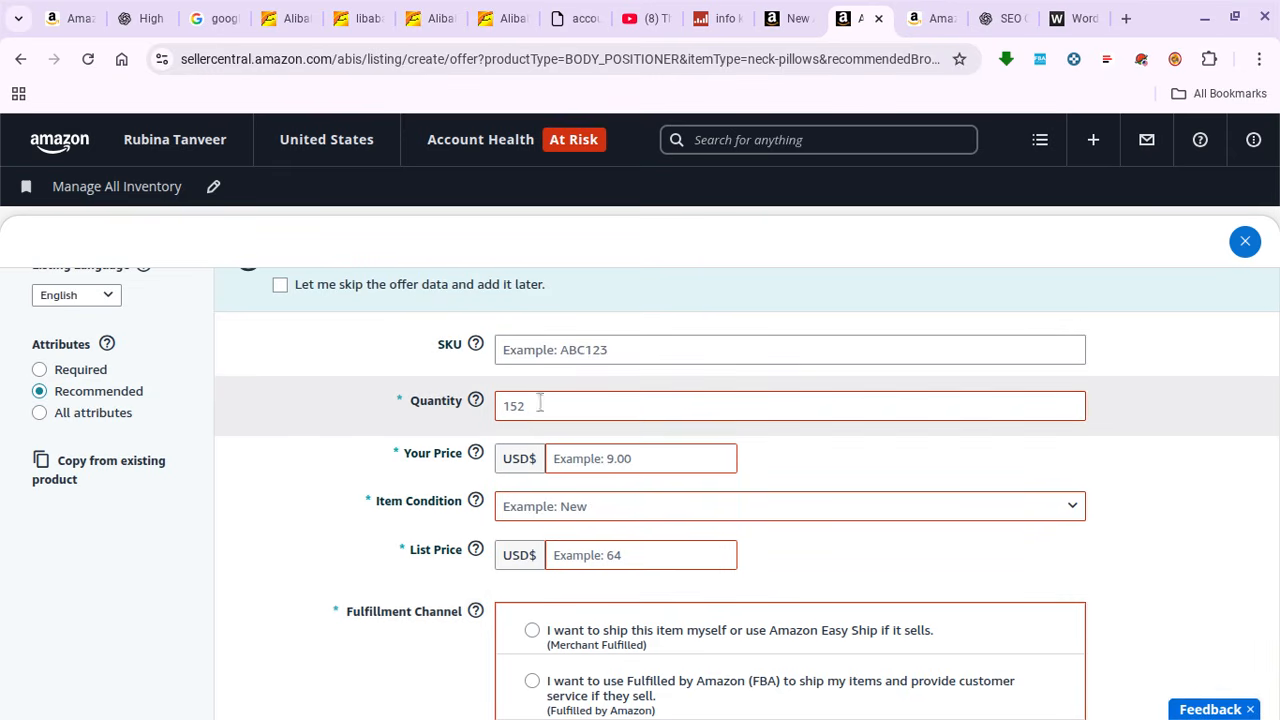
scroll(580, 550, down, 2)
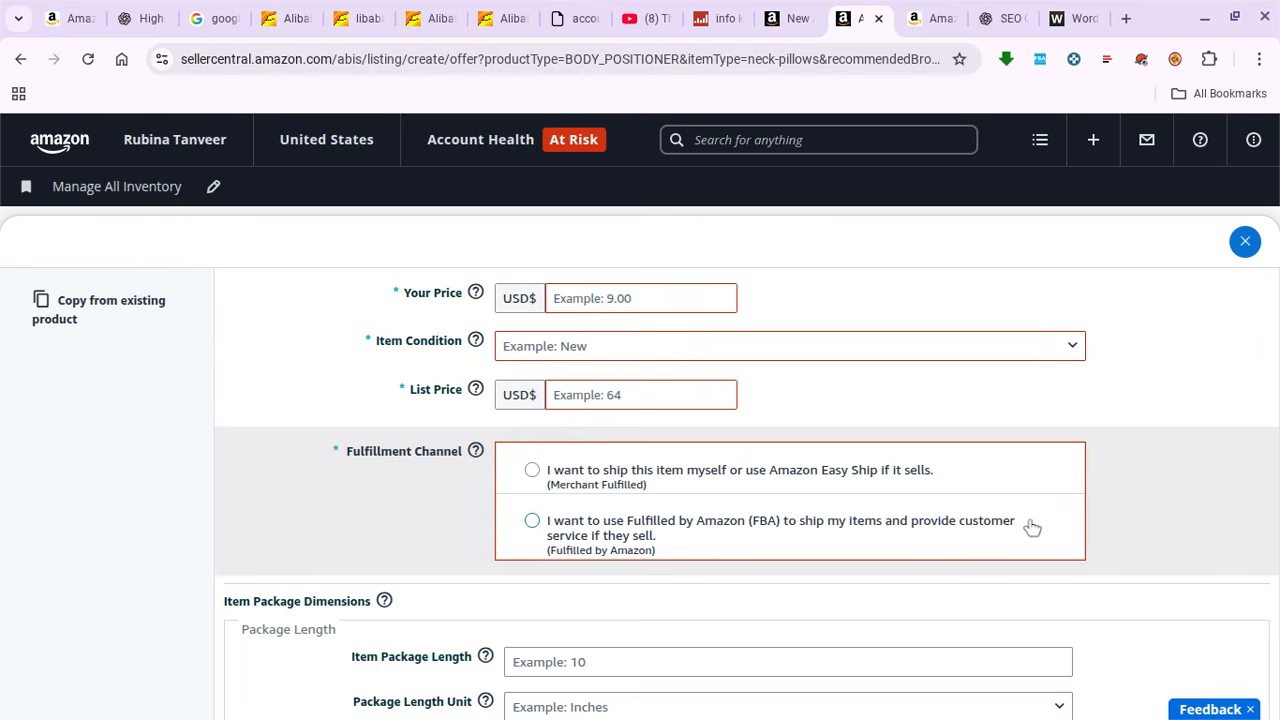
mouse_move(475, 451)
mouse_move(640, 718)
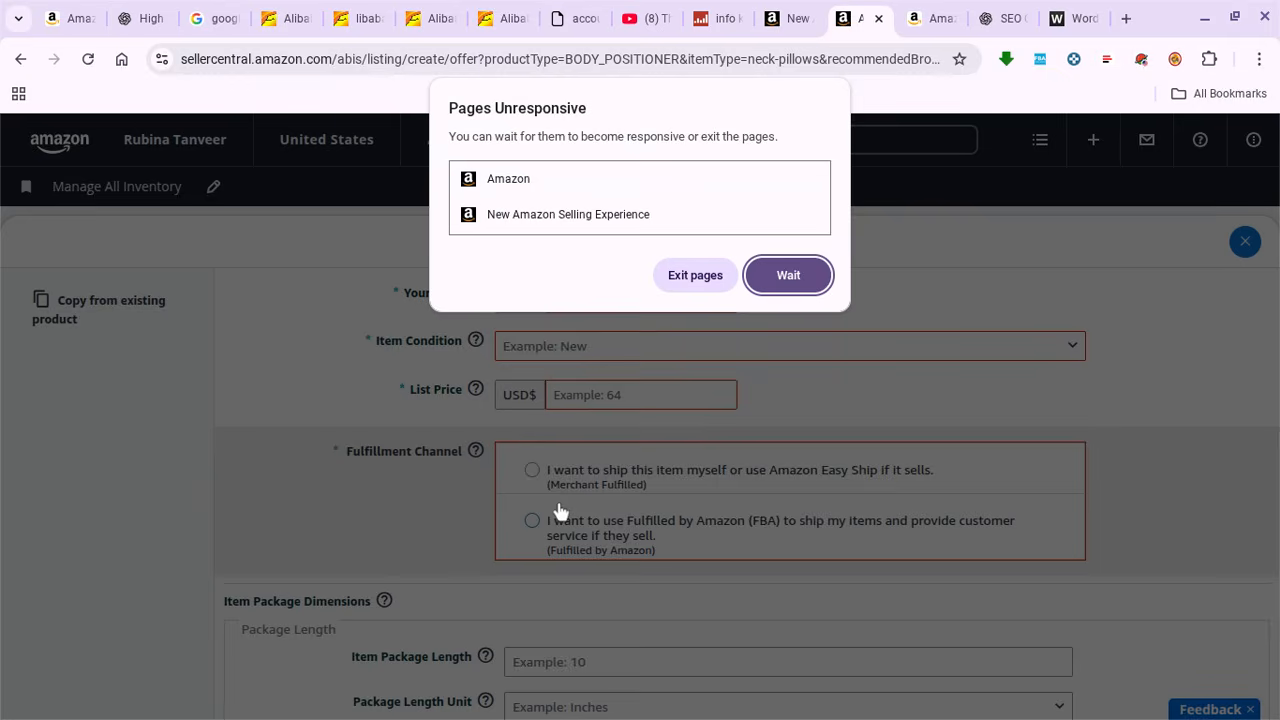
click(812, 275)
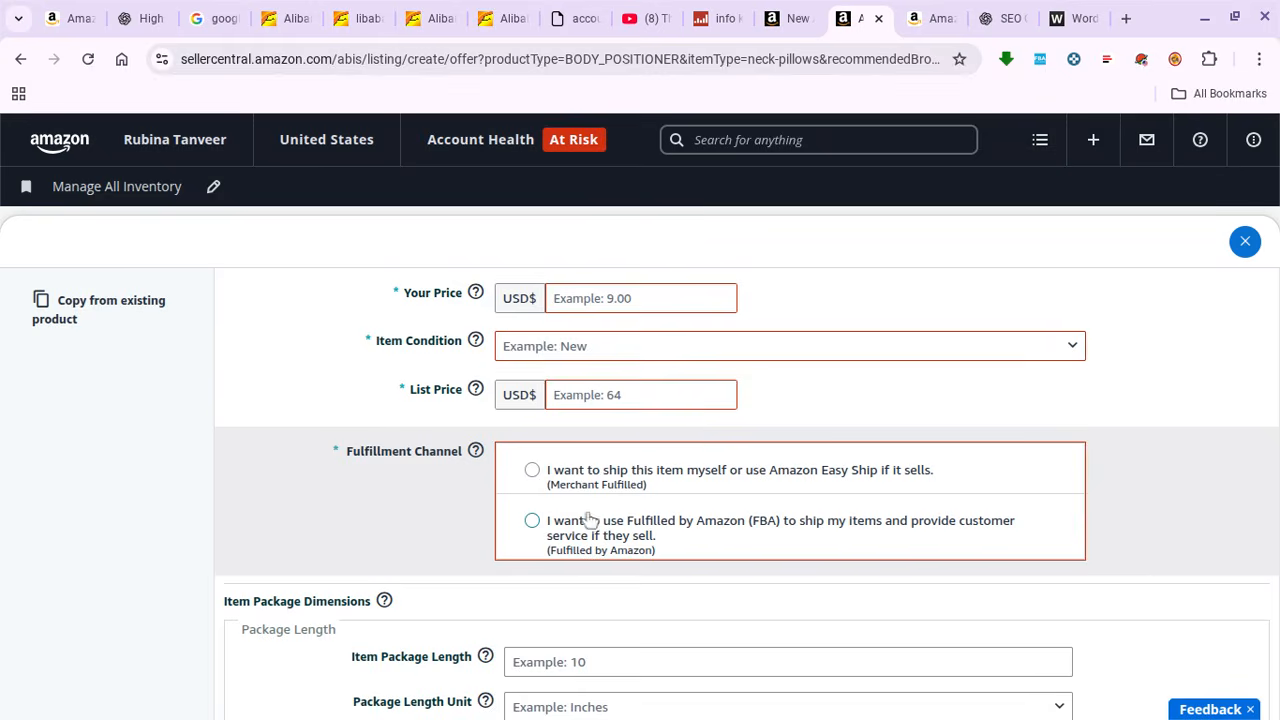
click(533, 522)
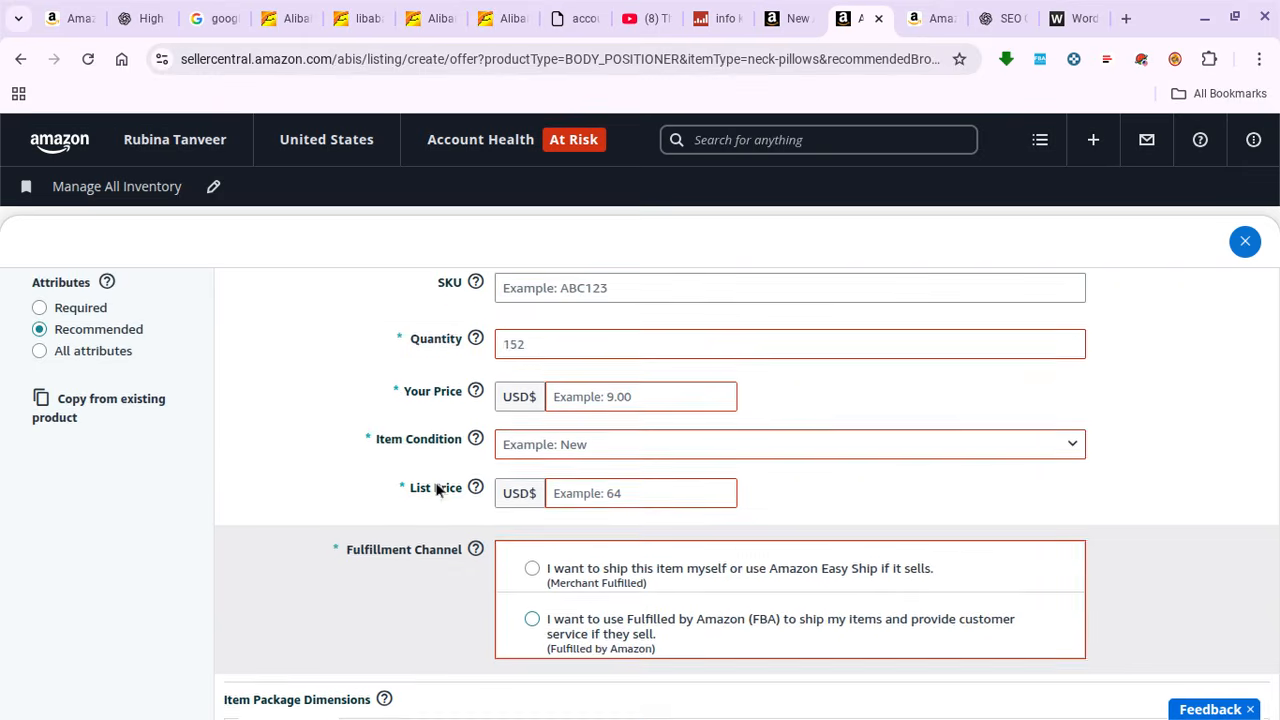
- Set both Your Price and List Price of the offer to USD 34.99
scroll(470, 560, up, 3)
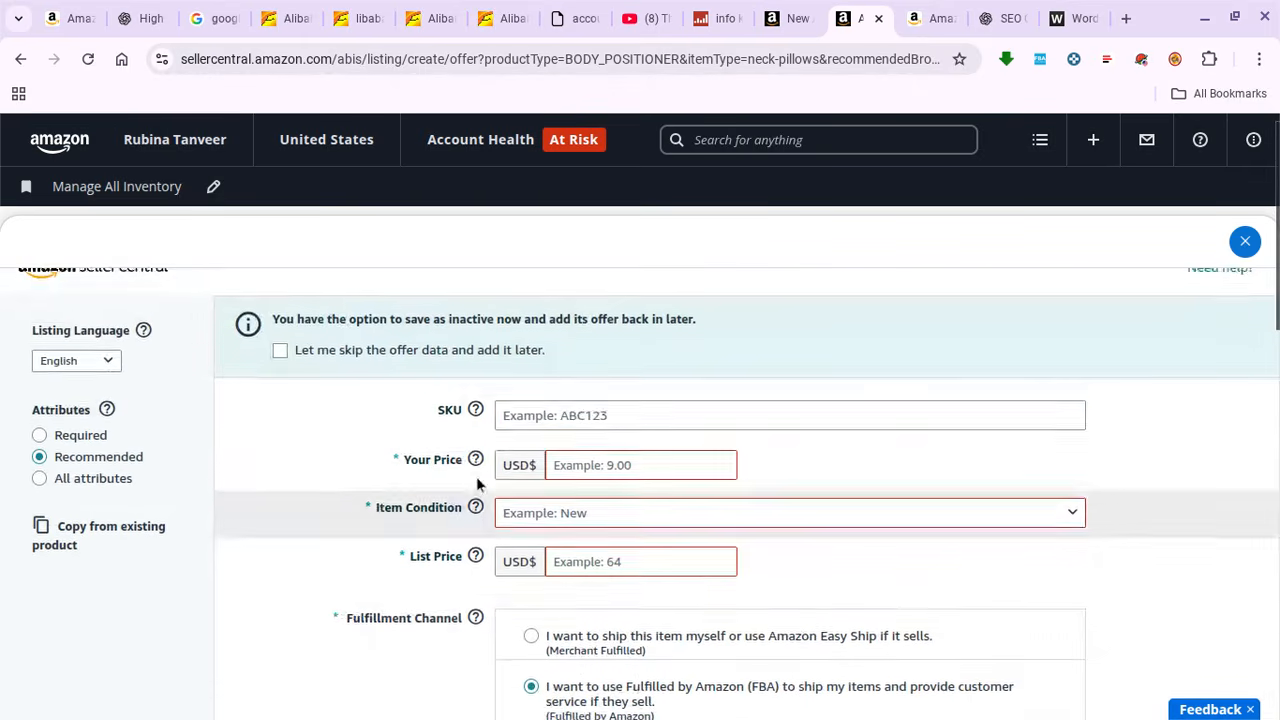
click(603, 472)
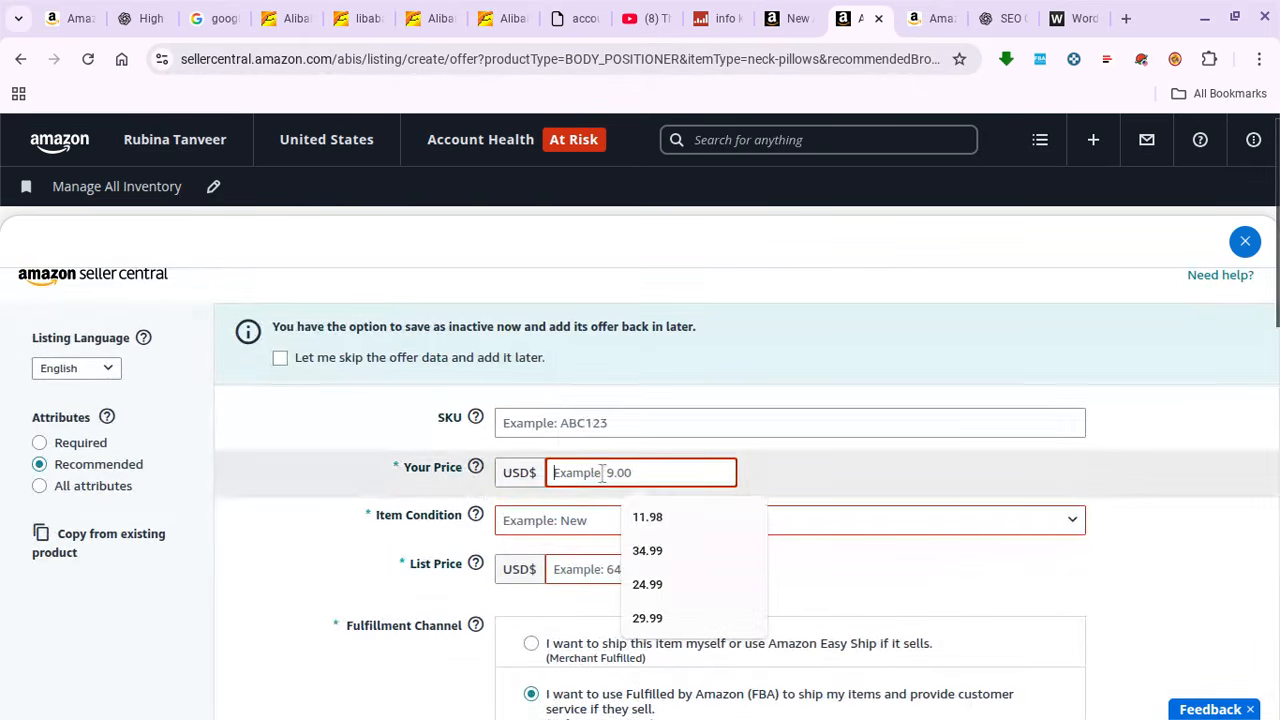
click(648, 550)
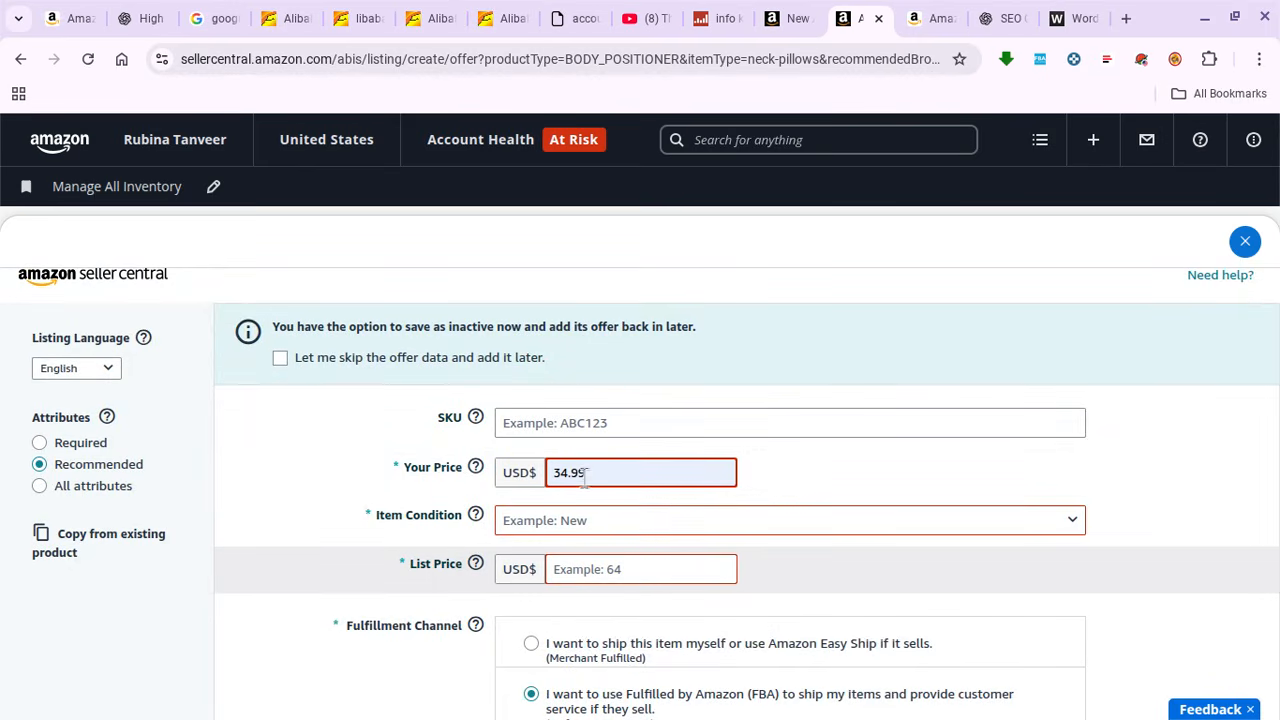
click(614, 570)
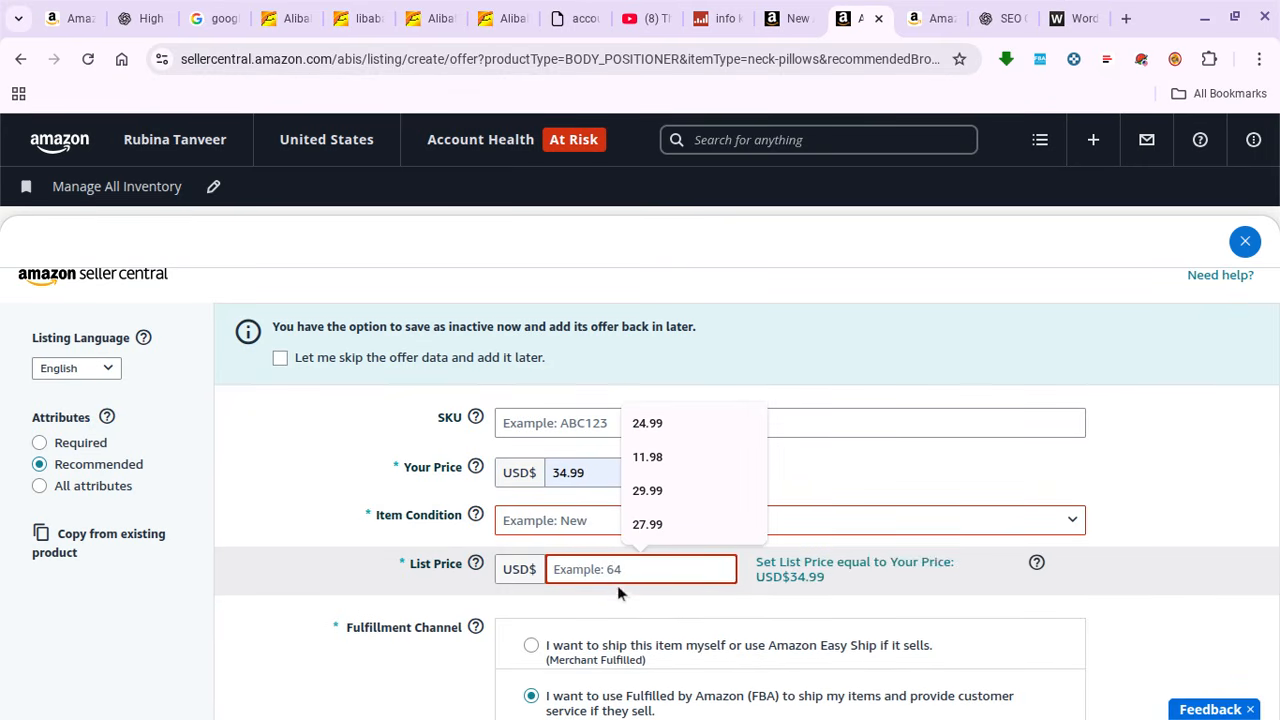
text(34.99)
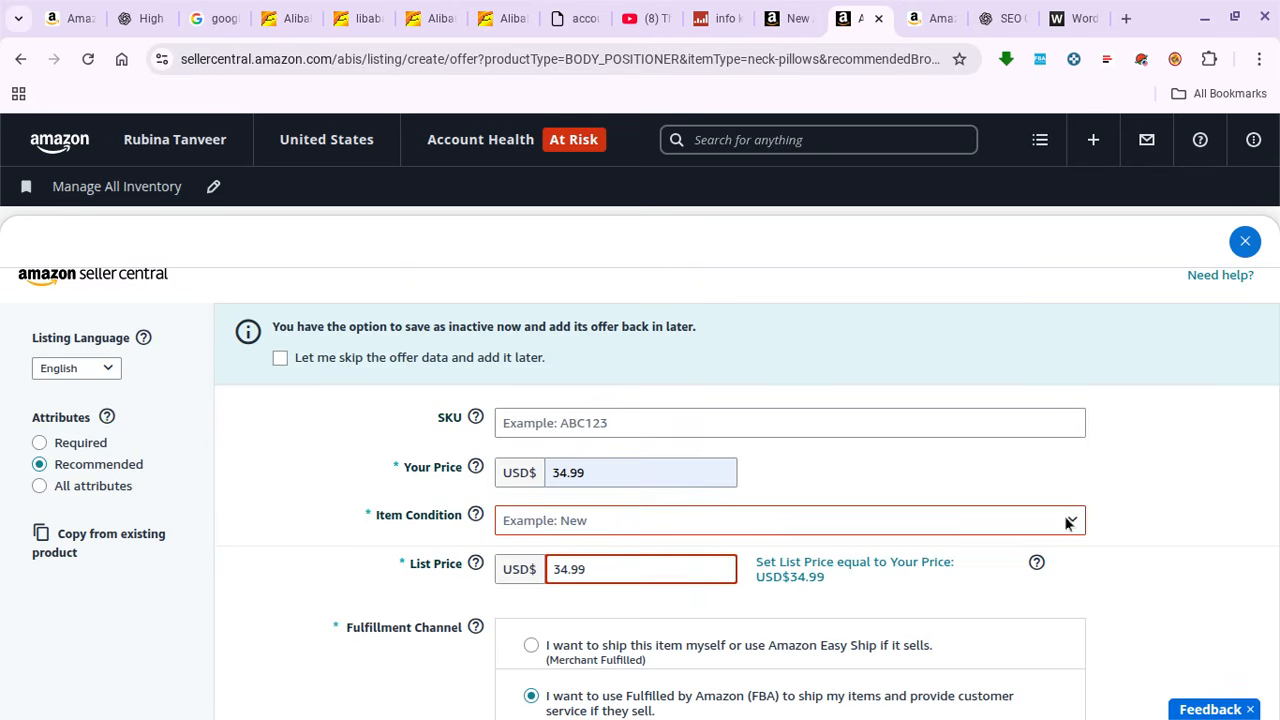
- Look up the suggested pillow dimensions in the ChatGPT conversation and check the Package Length Unit options in the listing
scroll(1068, 522, down, 5)
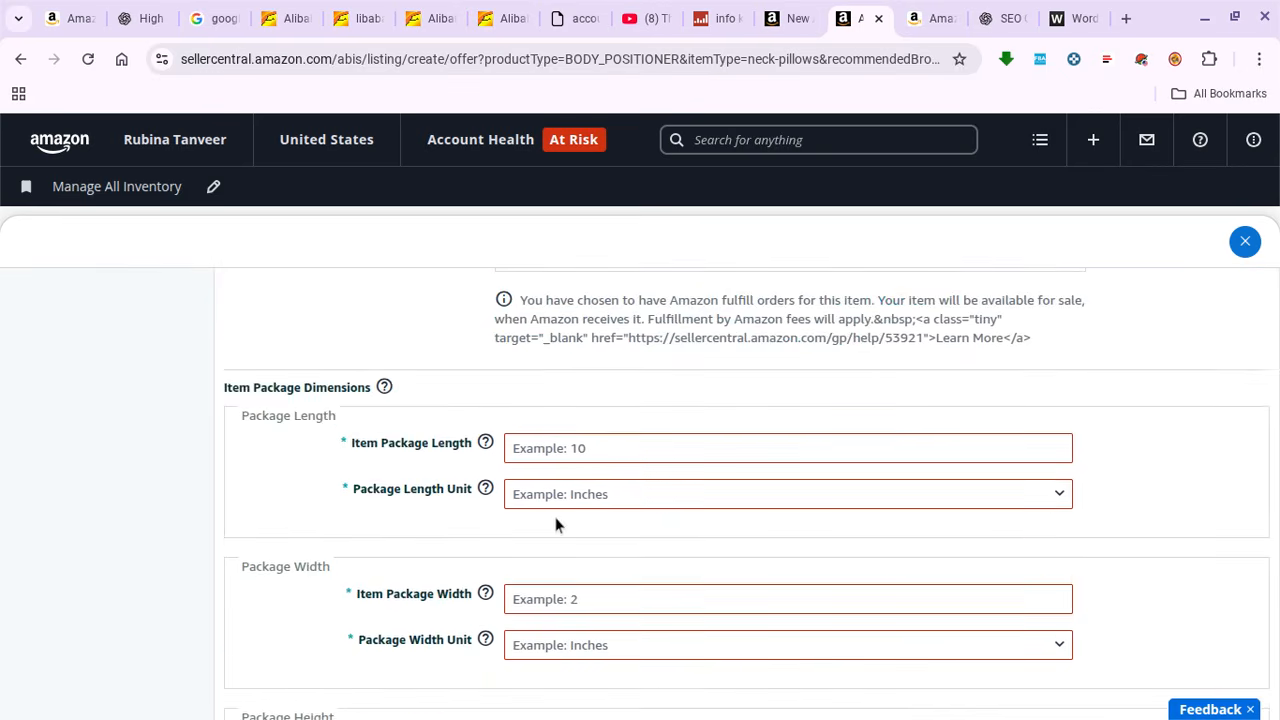
click(611, 447)
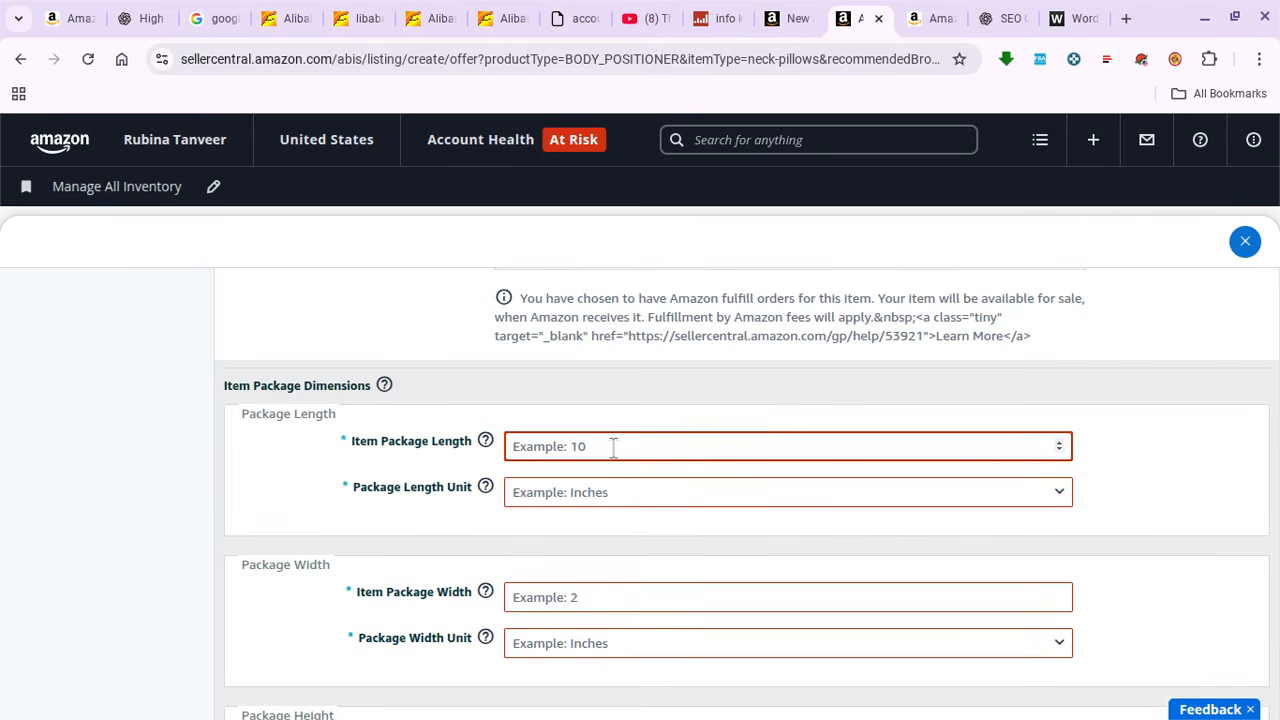
click(995, 18)
scroll(768, 322, down, 15)
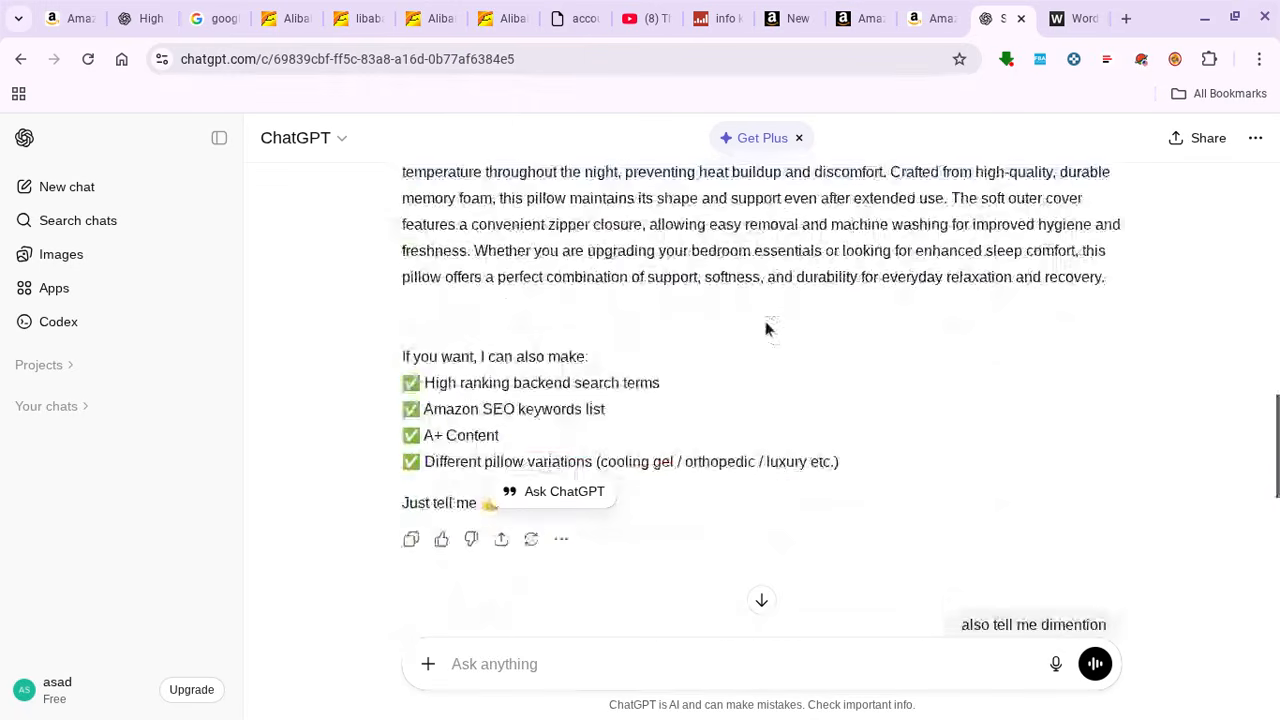
scroll(725, 344, down, 1)
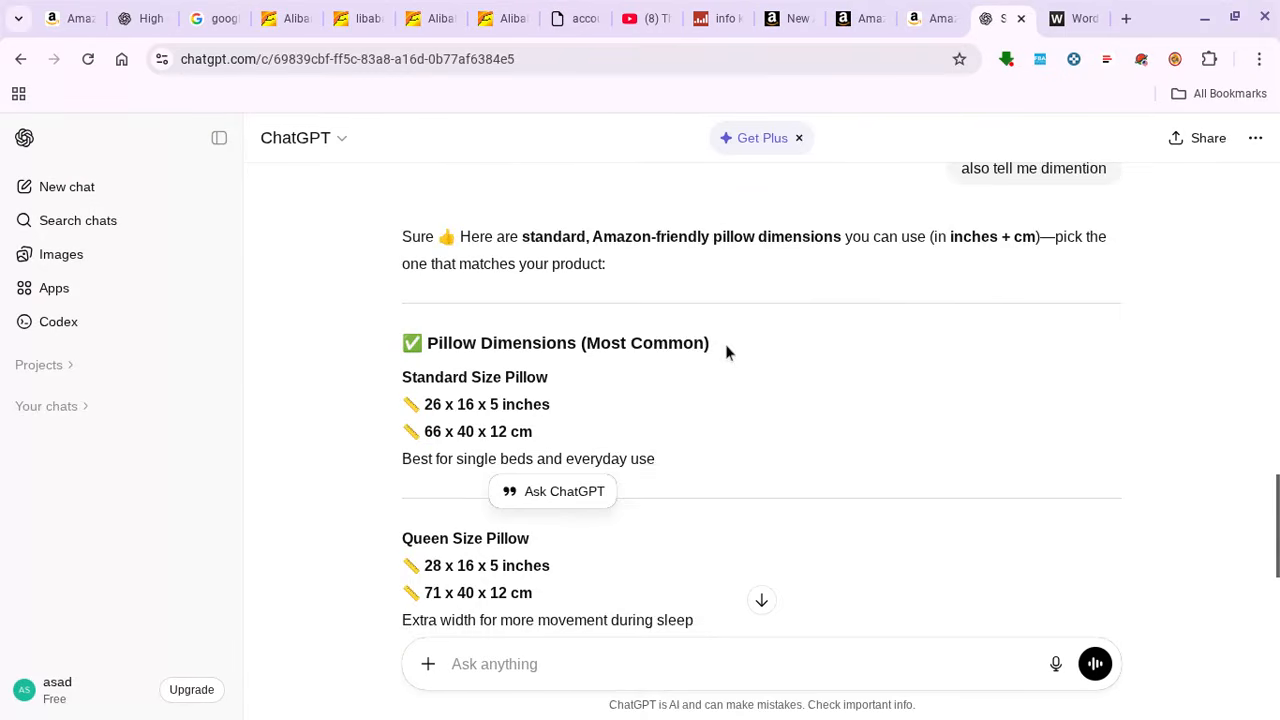
click(866, 17)
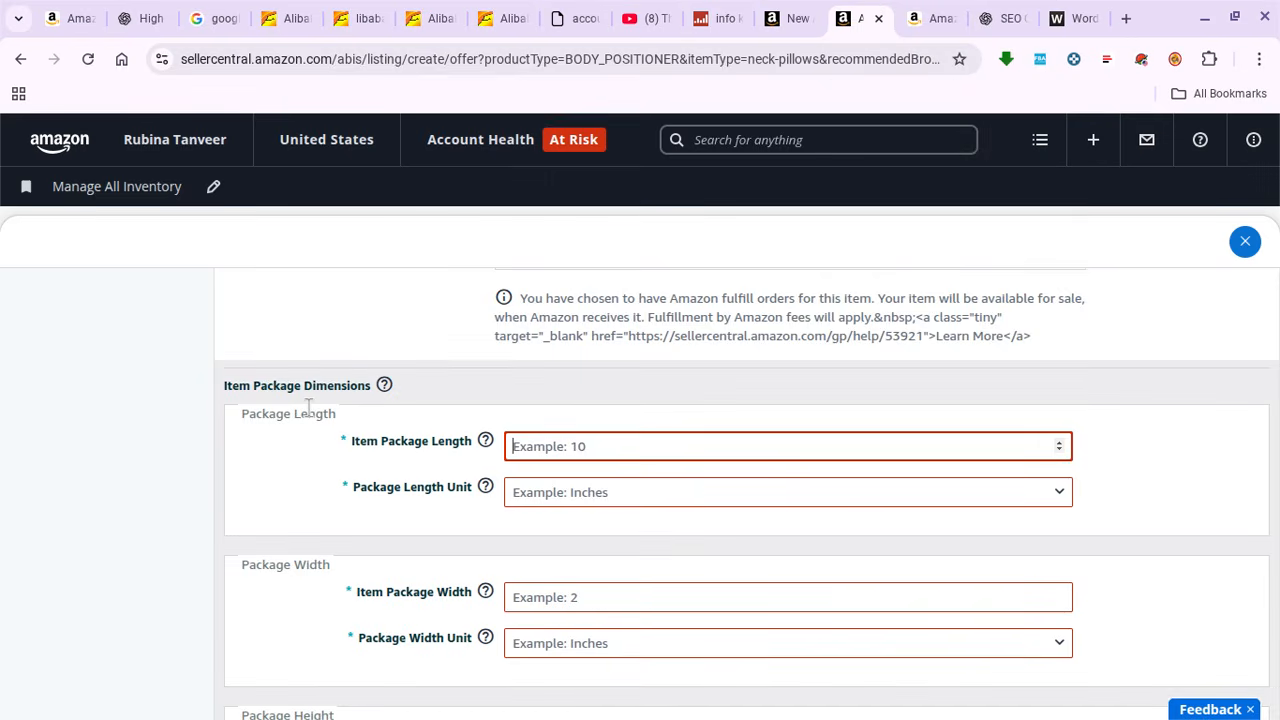
click(569, 492)
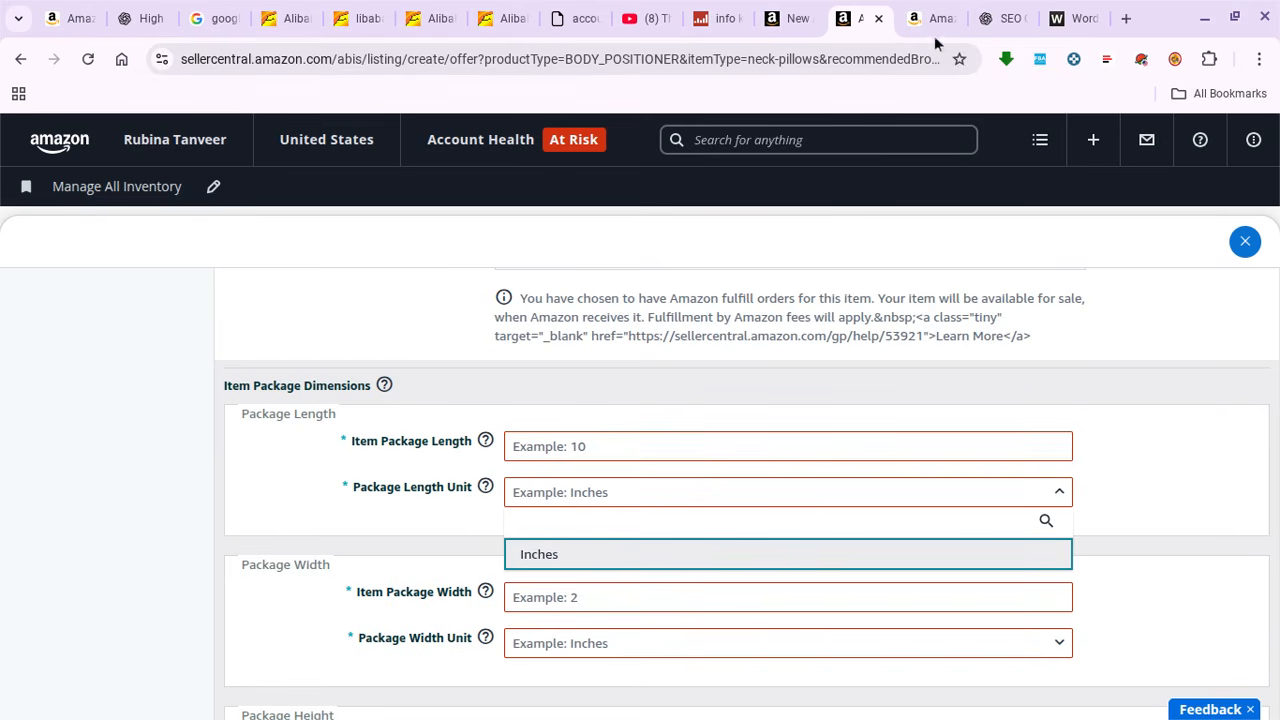
- Switch to ChatGPT and copy the length value 26 from the Standard Size Pillow dimensions in inches
click(1000, 18)
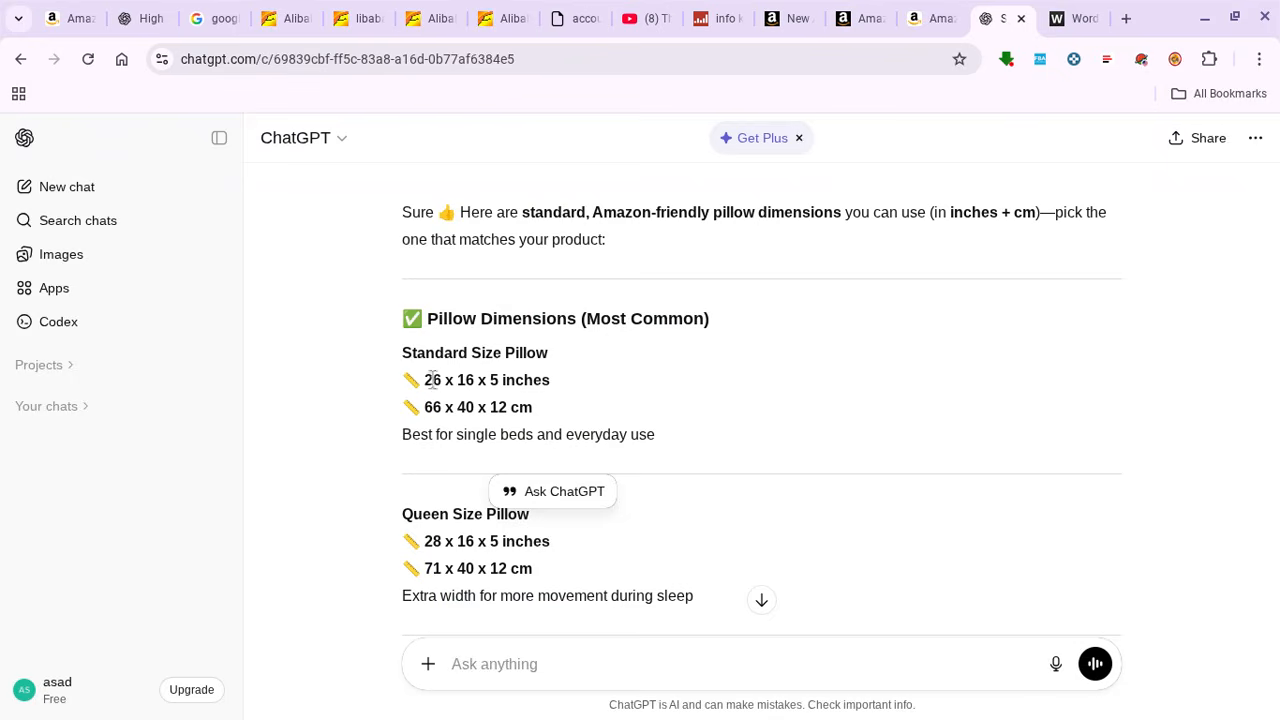
drag(445, 380, 424, 389)
right_click(426, 389)
click(494, 165)
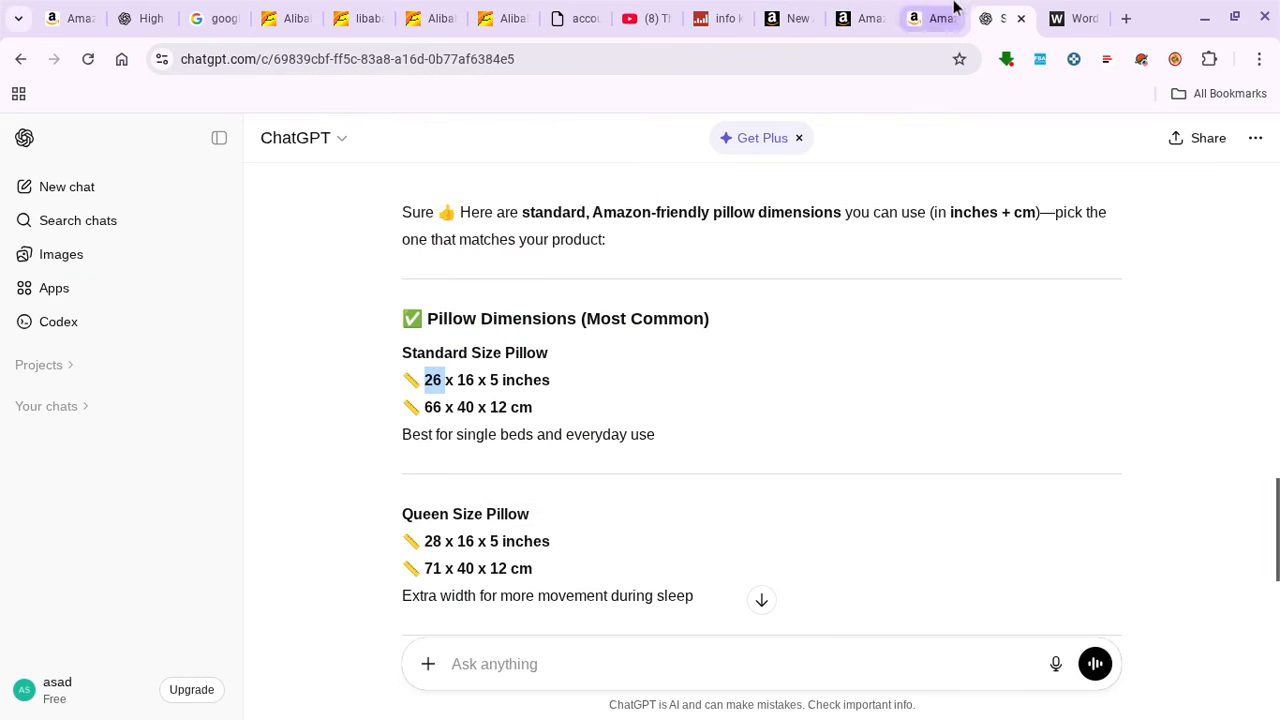
- Switch to the Amazon listing and paste the copied value 26 as the Item Package Length
click(858, 18)
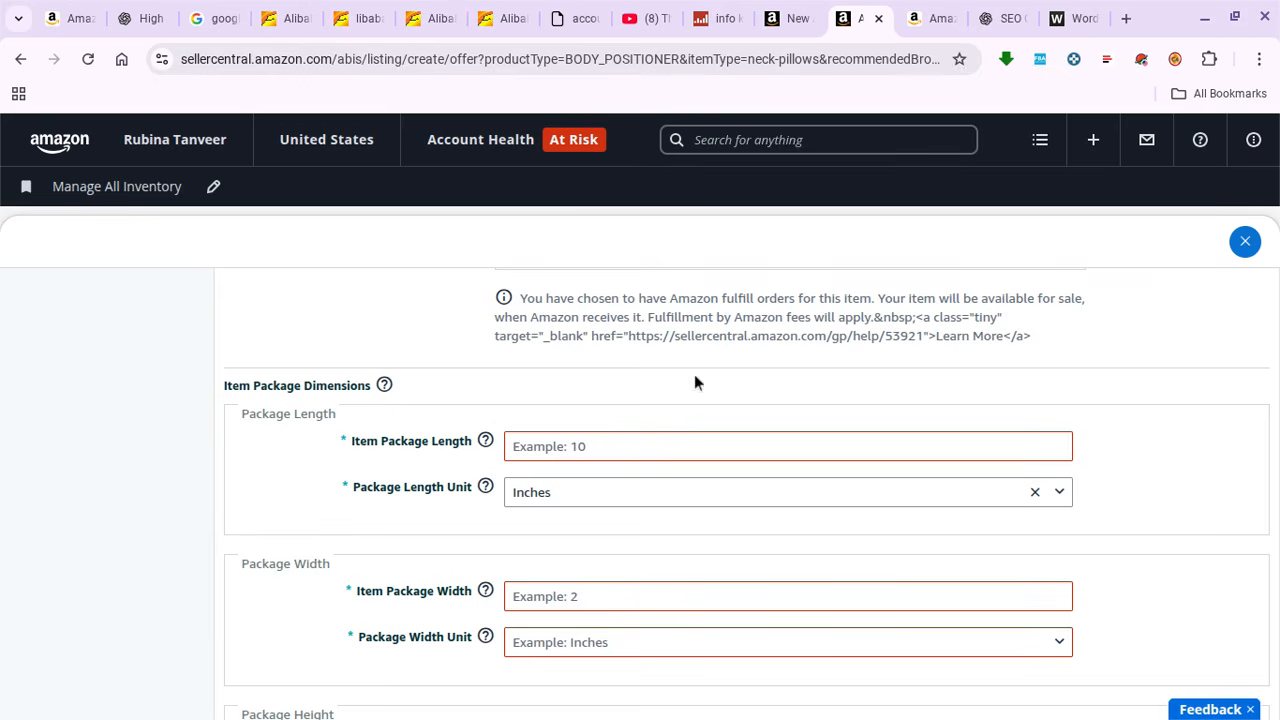
click(586, 449)
right_click(584, 446)
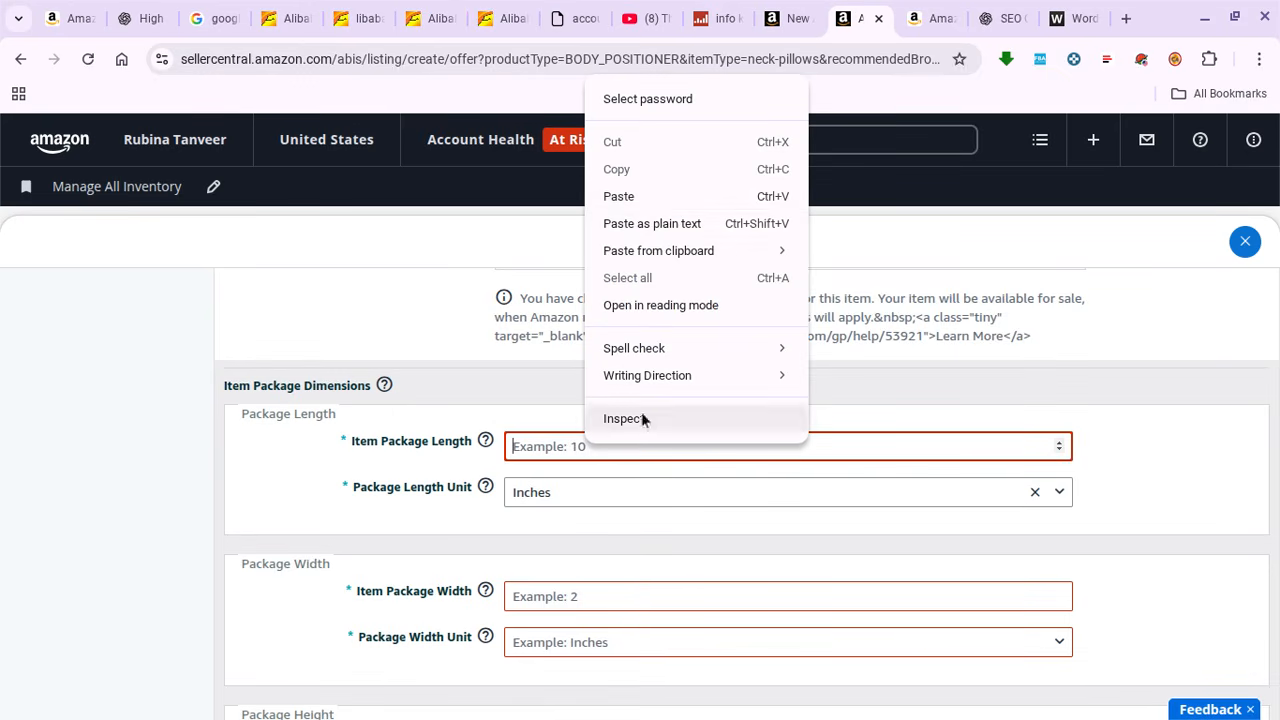
click(634, 197)
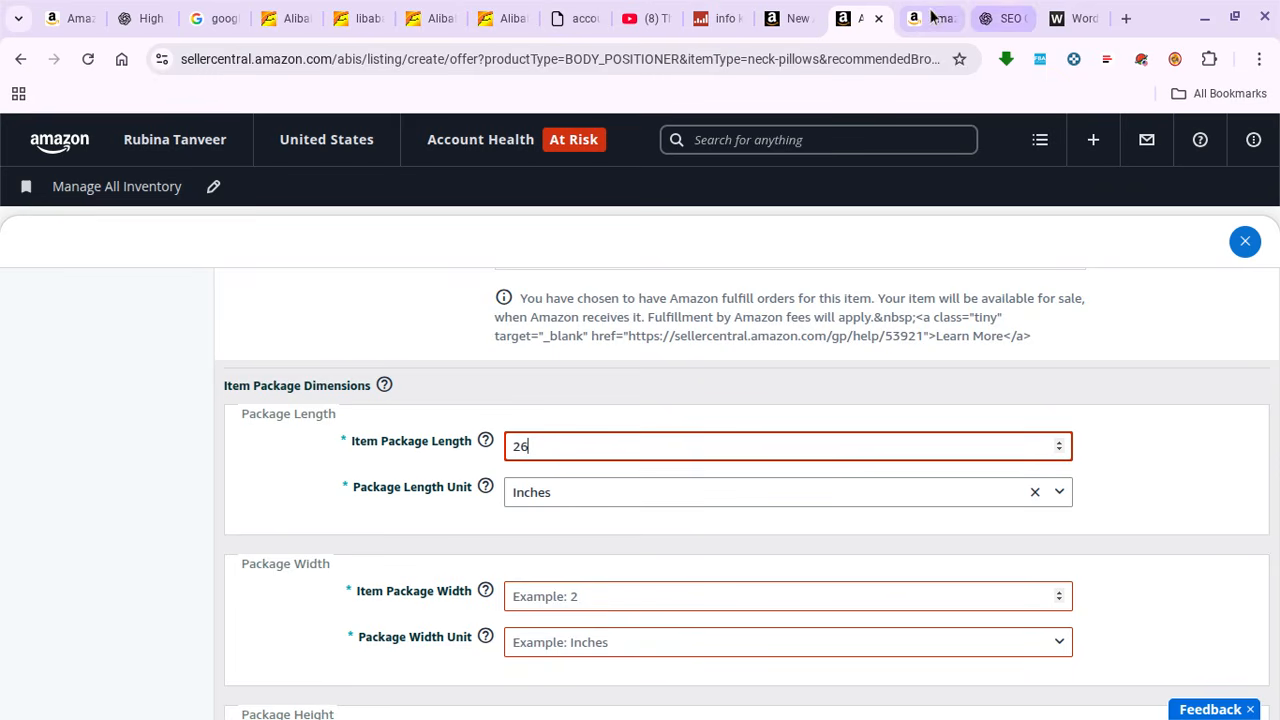
- Switch to ChatGPT and copy the width value 16 from the Standard Size Pillow dimensions in inches
click(1000, 12)
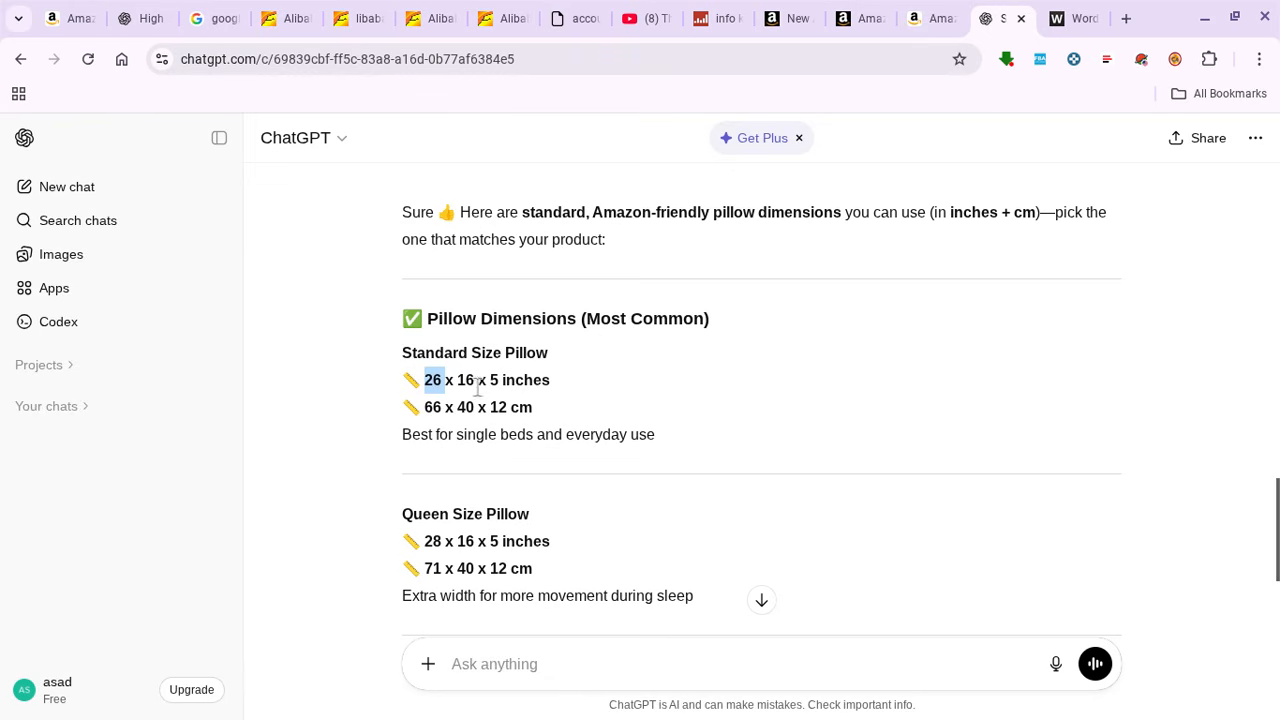
mouse_move(475, 381)
mouse_down()
mouse_move(466, 397)
mouse_move(458, 383)
mouse_up()
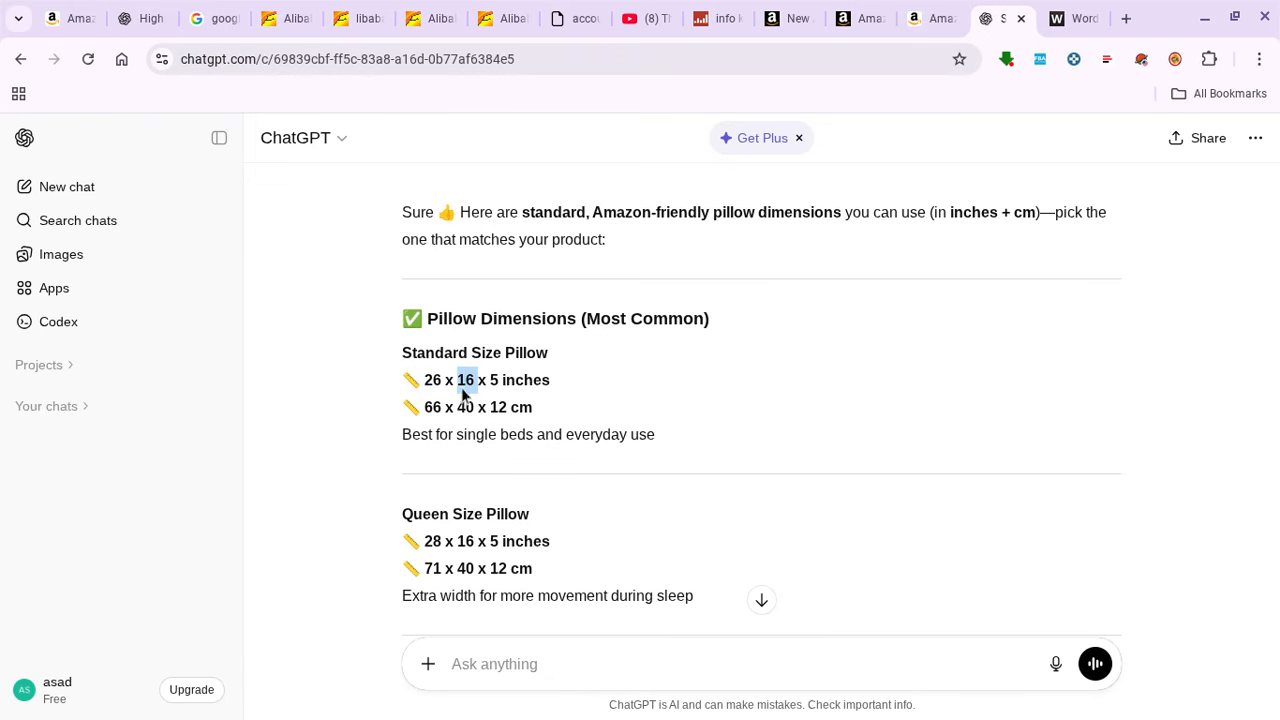
right_click(467, 383)
click(526, 162)
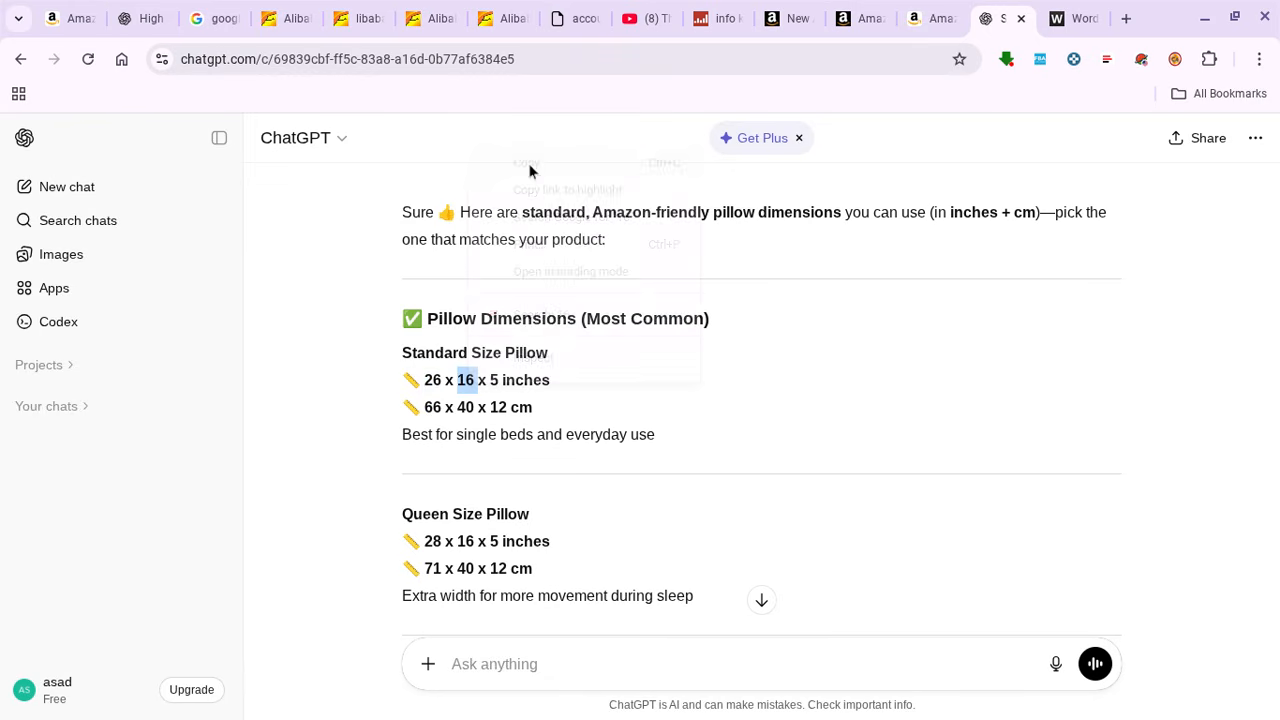
- Switch to the Amazon listing, paste 16 as the Item Package Width and set its unit to Inches
click(862, 18)
scroll(671, 443, down, 1)
scroll(671, 443, down, 2)
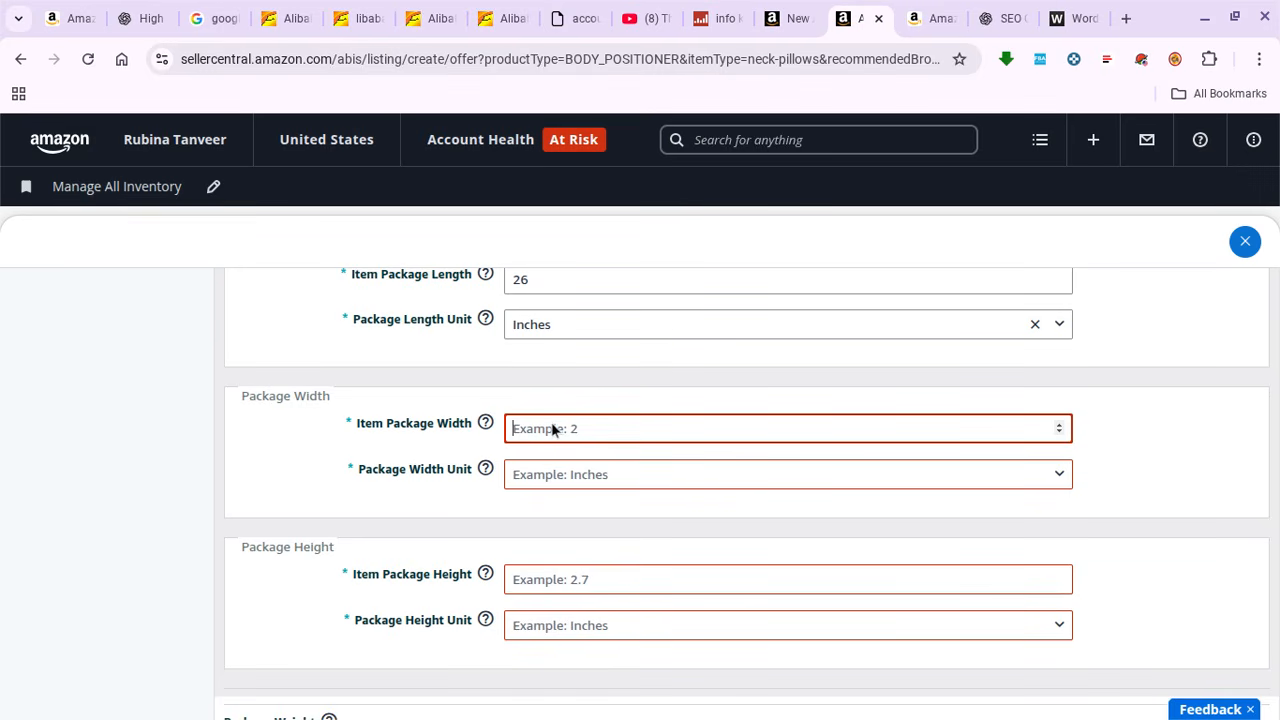
right_click(525, 450)
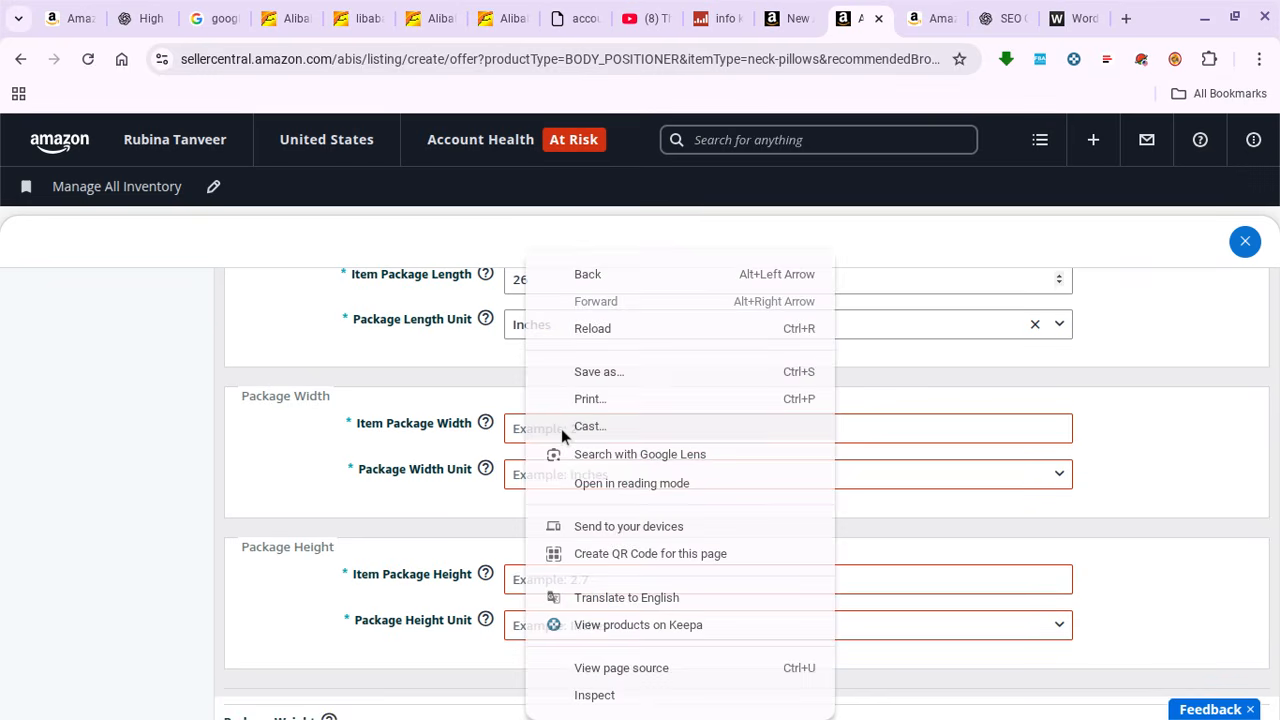
click(454, 401)
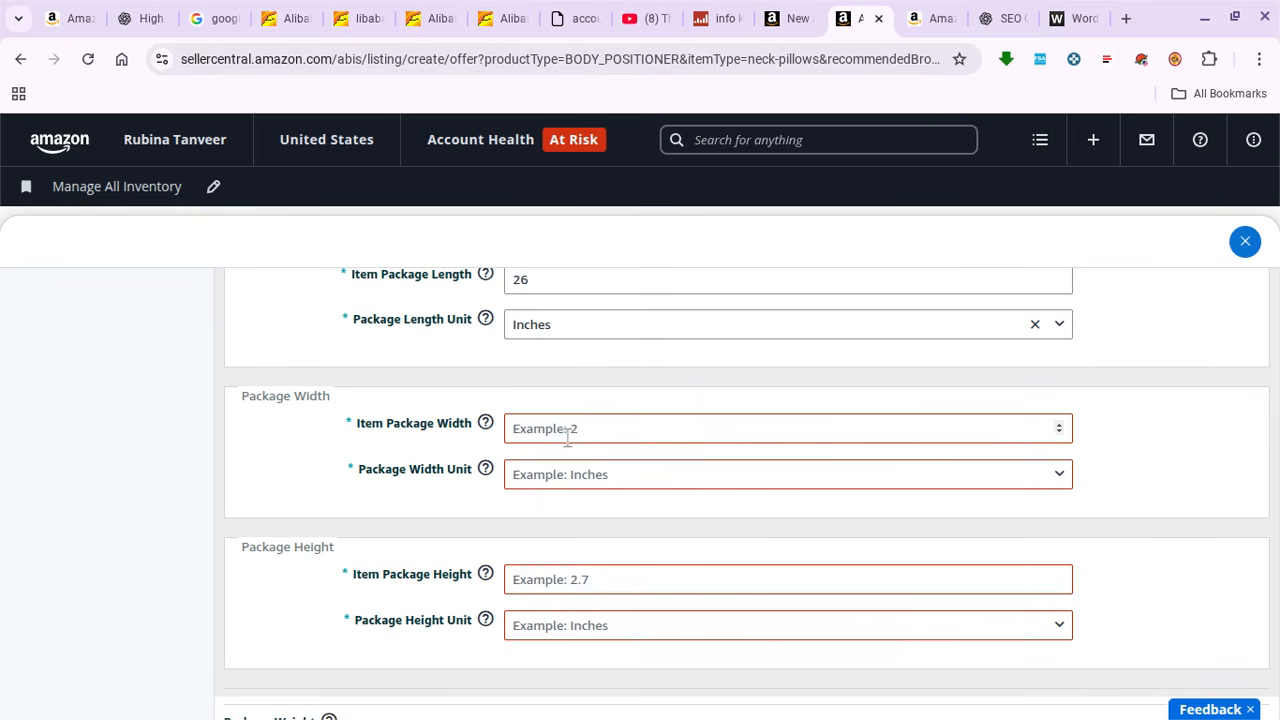
click(567, 429)
right_click(567, 429)
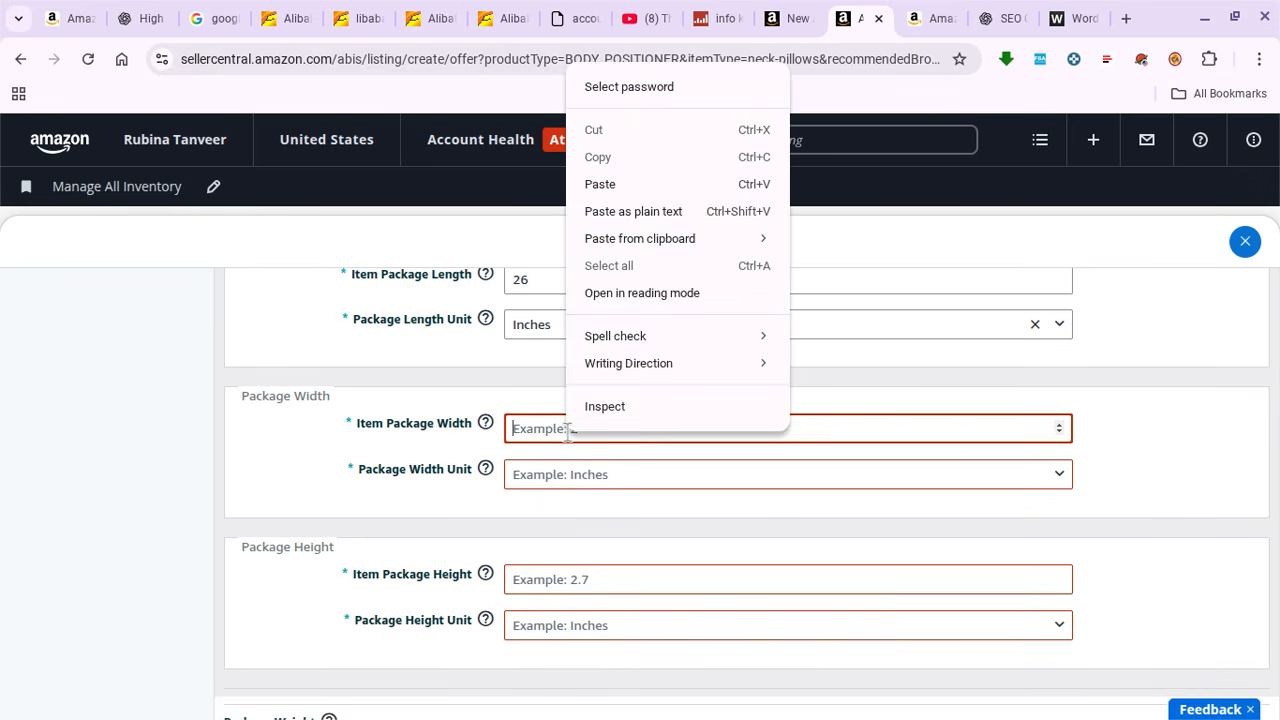
click(604, 186)
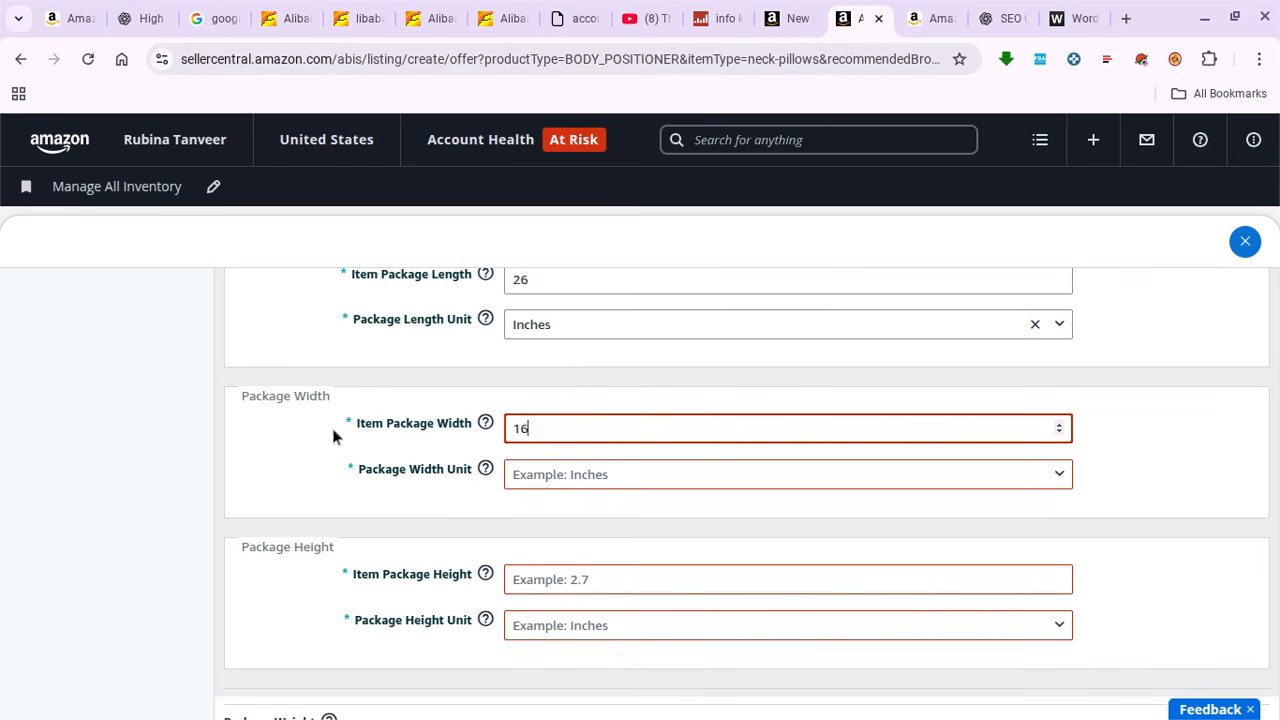
click(565, 478)
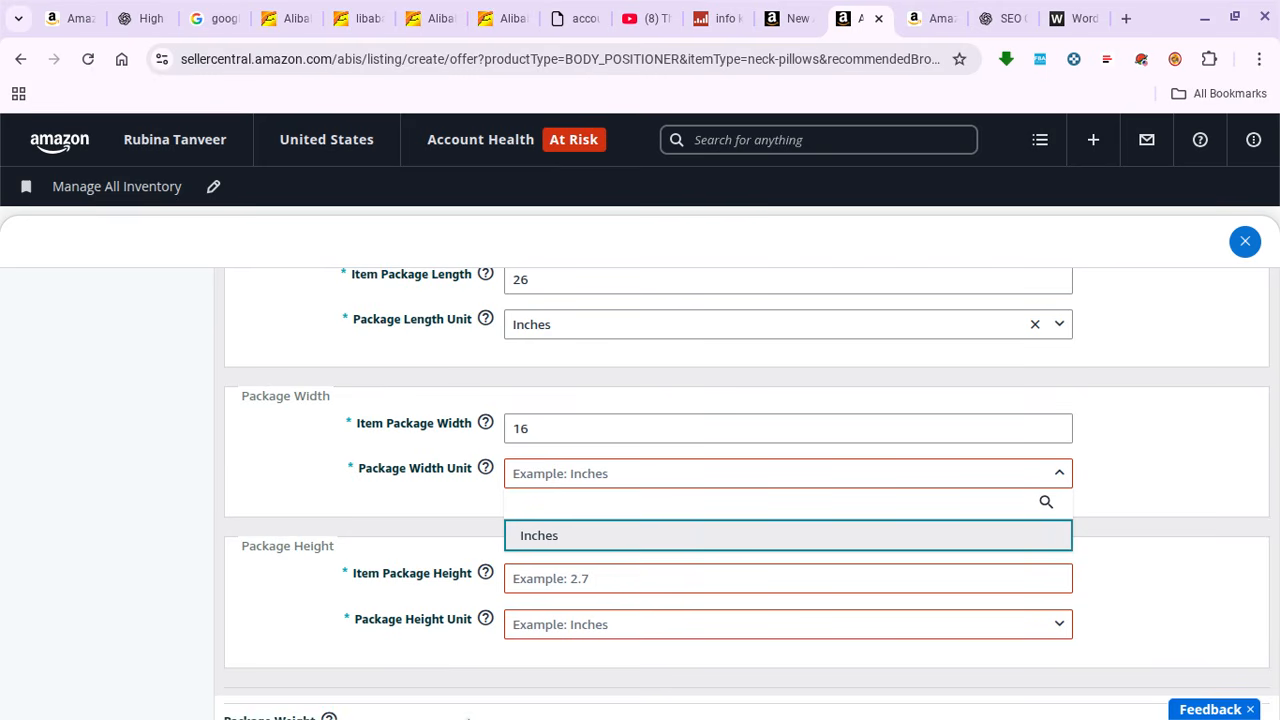
mouse_move(440, 702)
key(Return)
- Switch to ChatGPT and copy the height value 5 from the Standard Size Pillow dimensions in inches
click(995, 18)
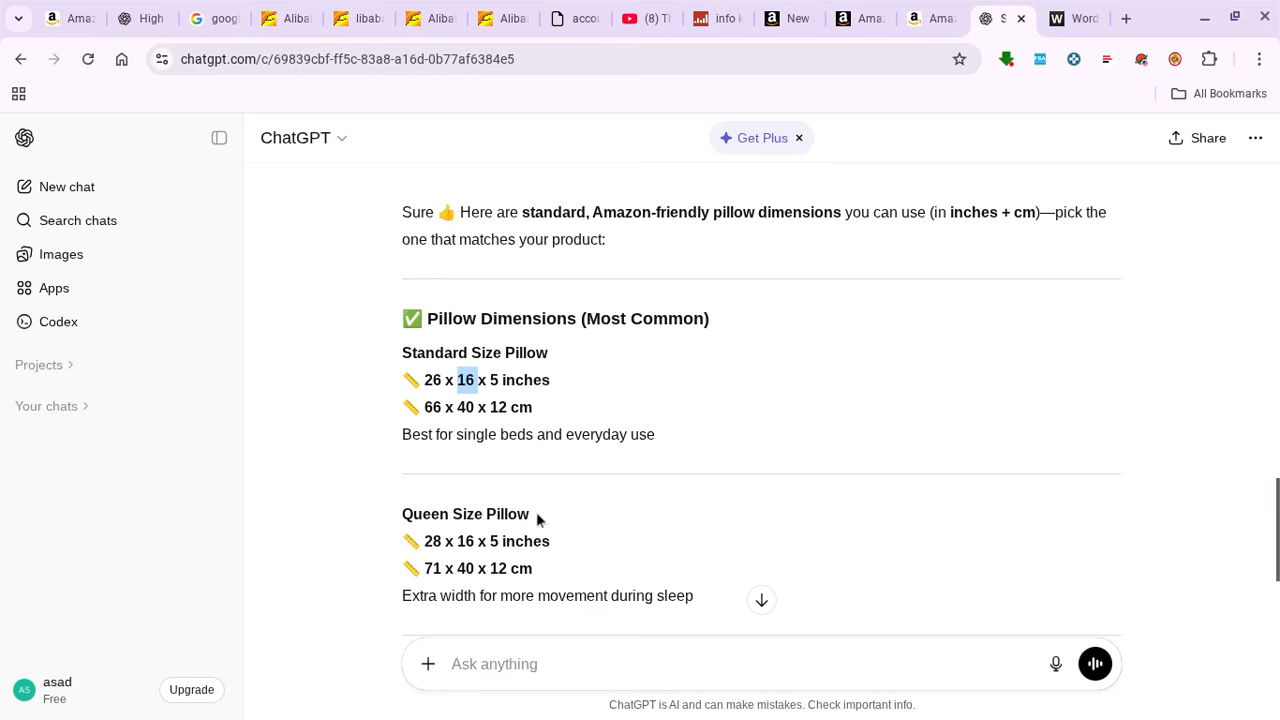
double_click(493, 380)
right_click(496, 380)
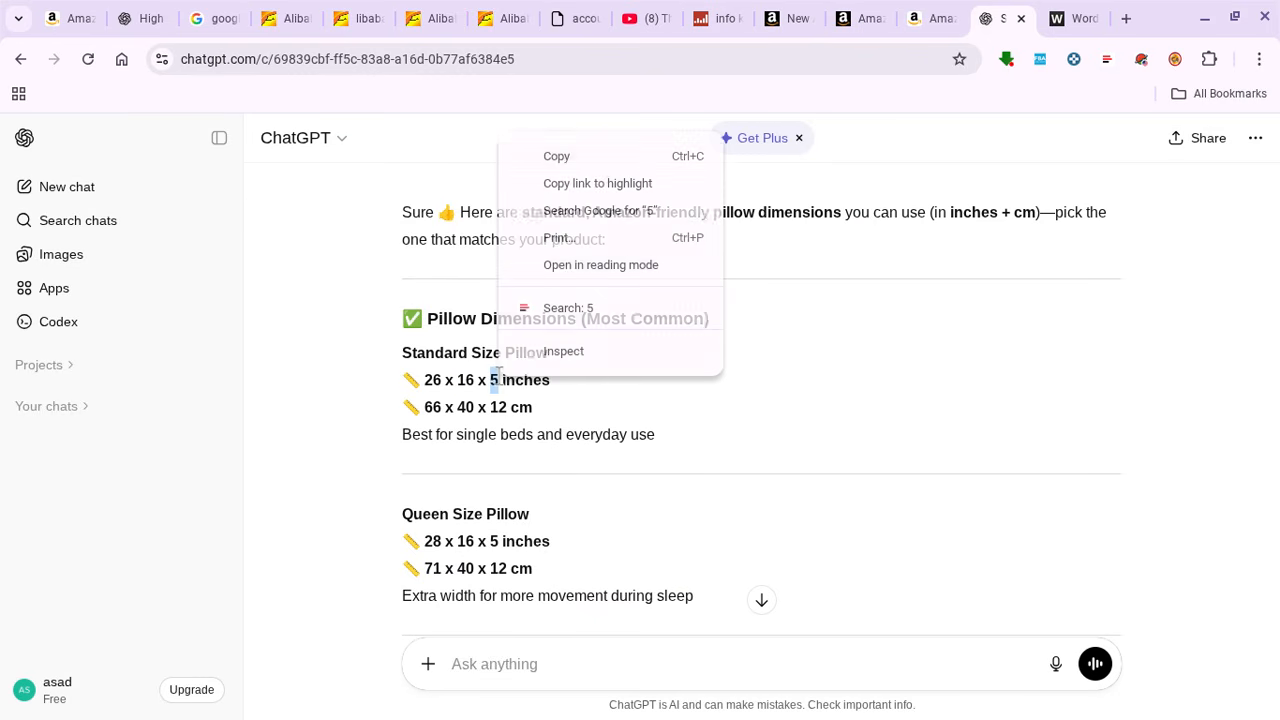
click(618, 152)
- Switch to the Amazon listing, paste 5 as the Item Package Height and set its unit to Inches
click(868, 16)
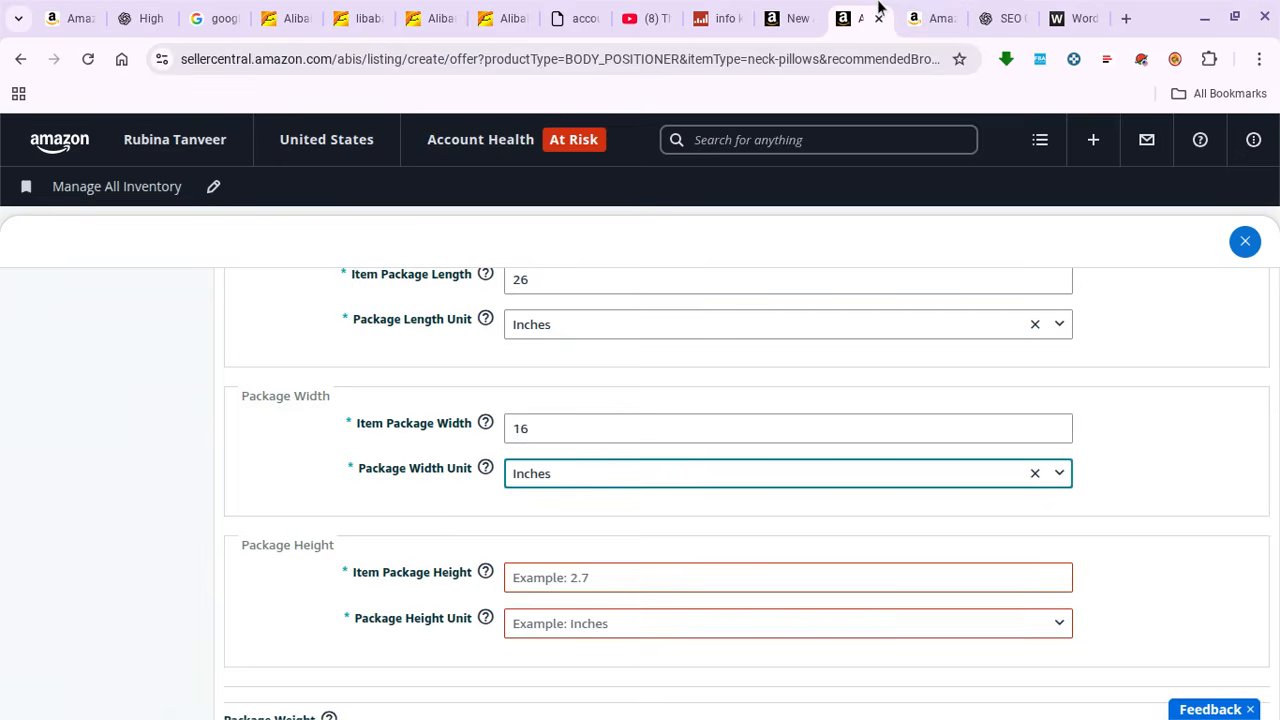
click(614, 576)
right_click(614, 576)
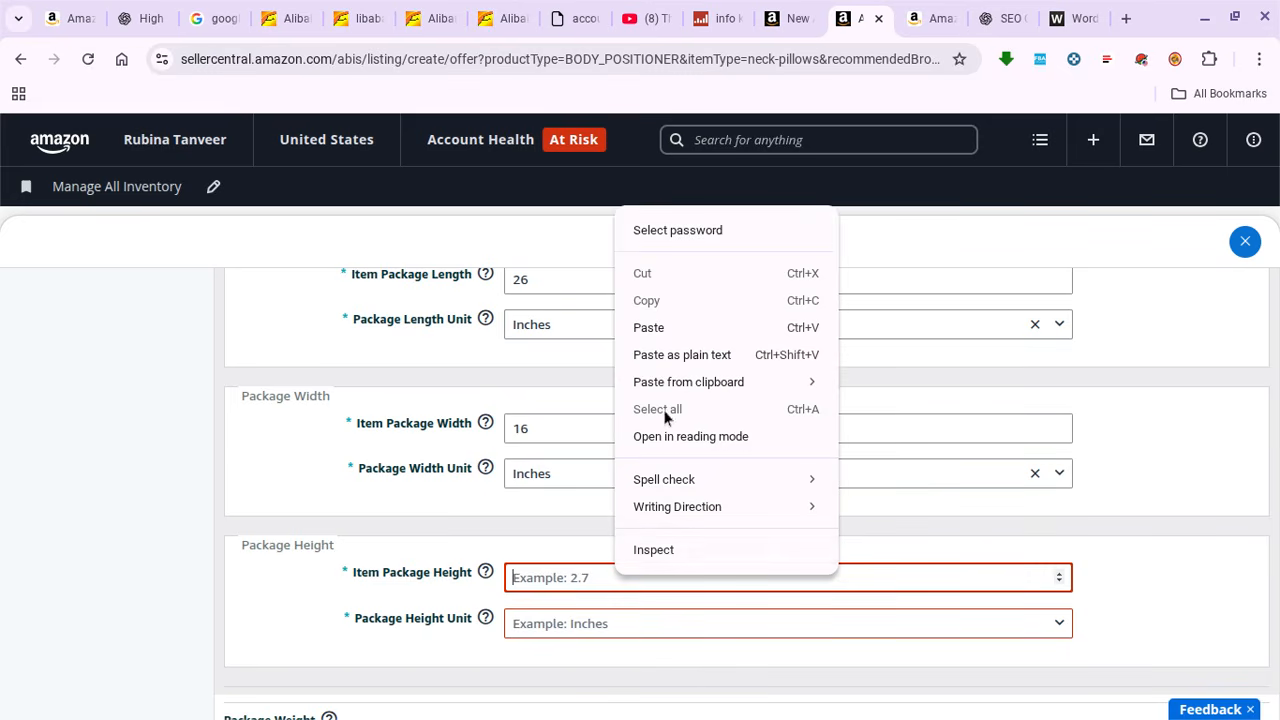
click(660, 327)
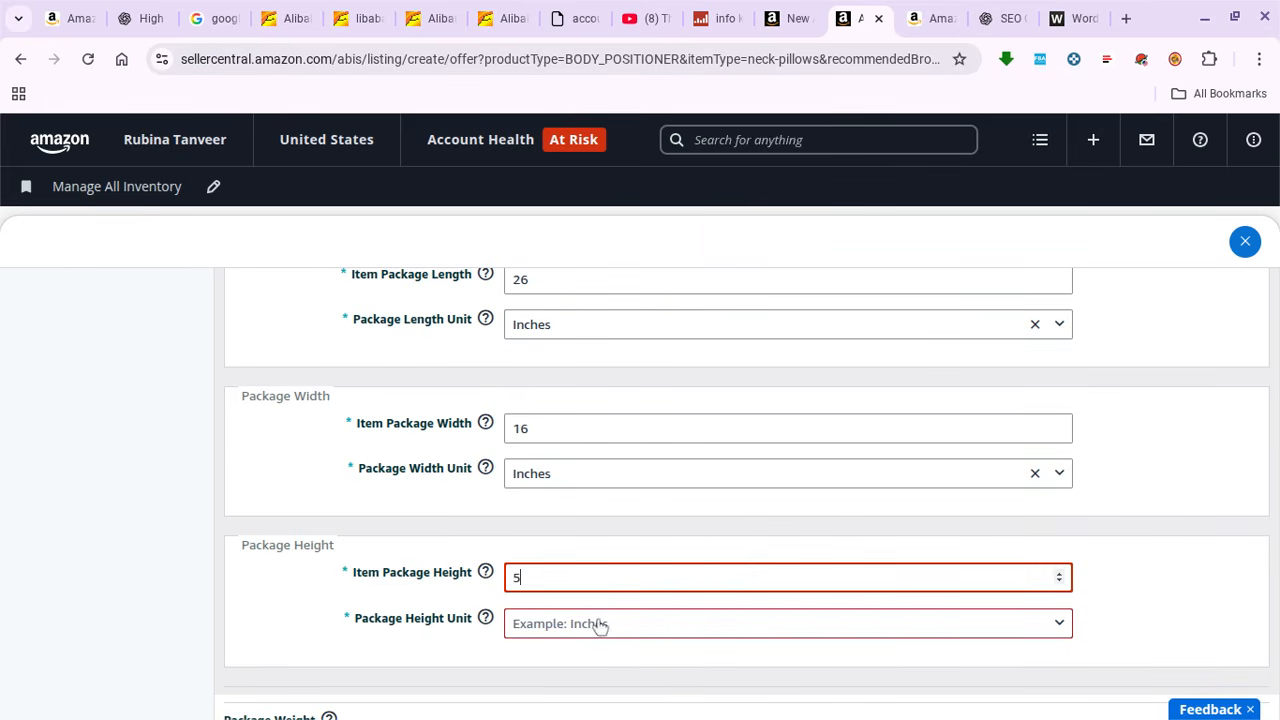
scroll(608, 583, down, 3)
scroll(614, 418, up, 1)
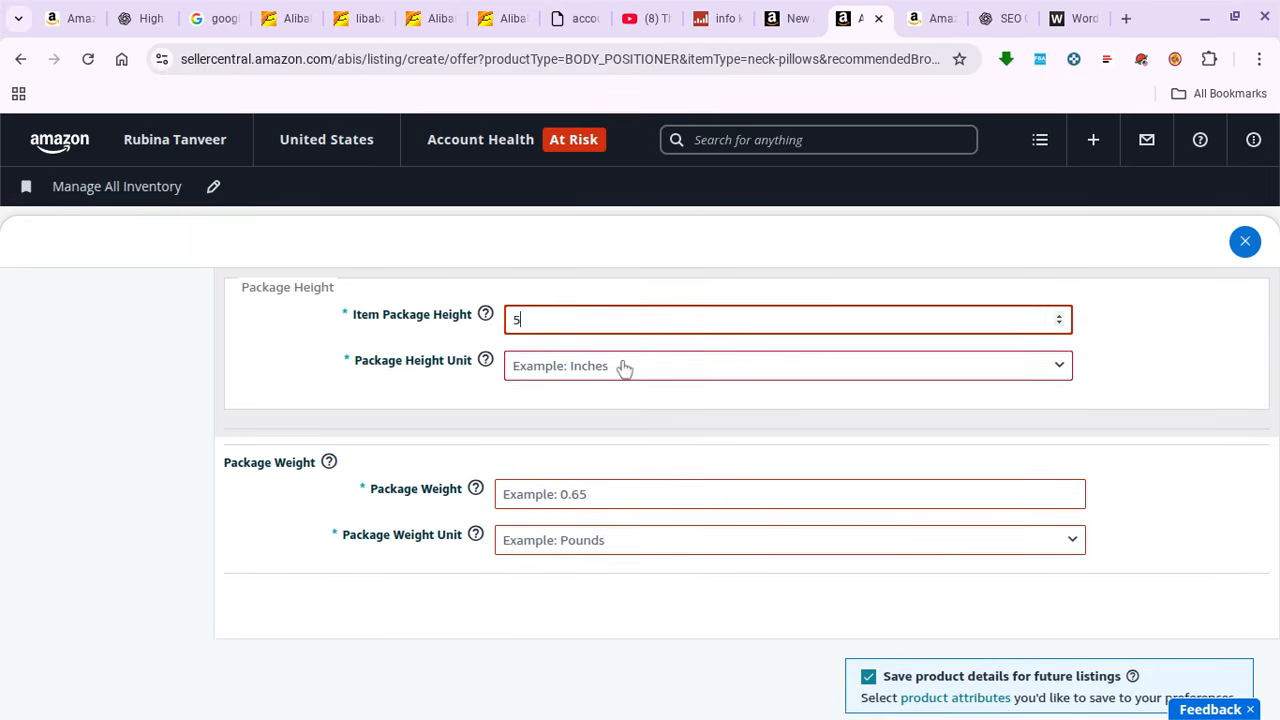
click(624, 368)
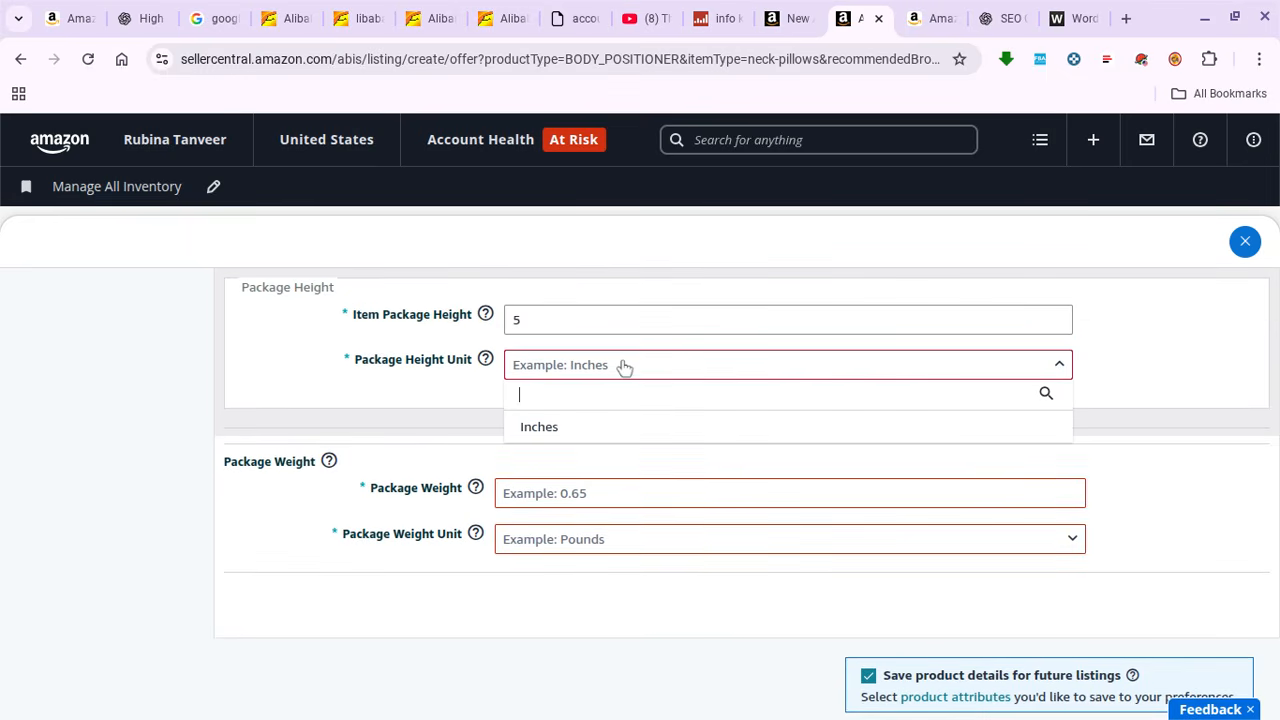
click(584, 432)
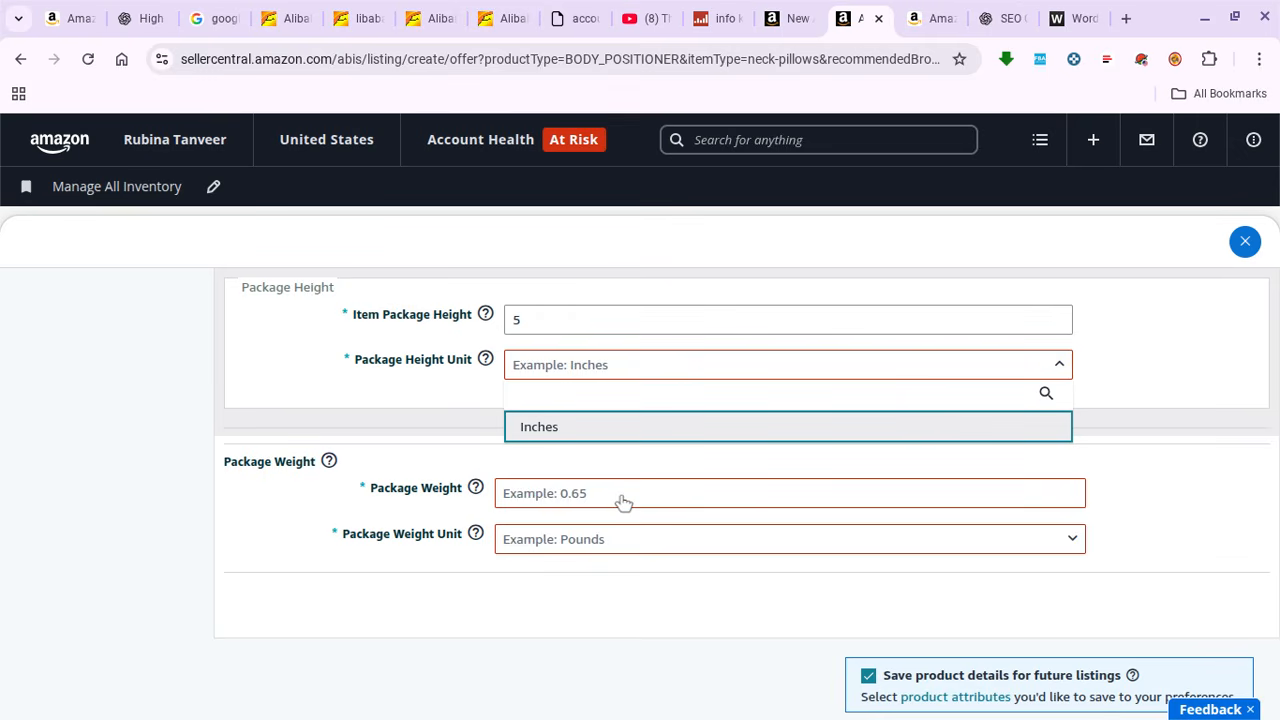
- Switch to ChatGPT and send the prompt "tell me weight" in the pillow conversation
click(1002, 14)
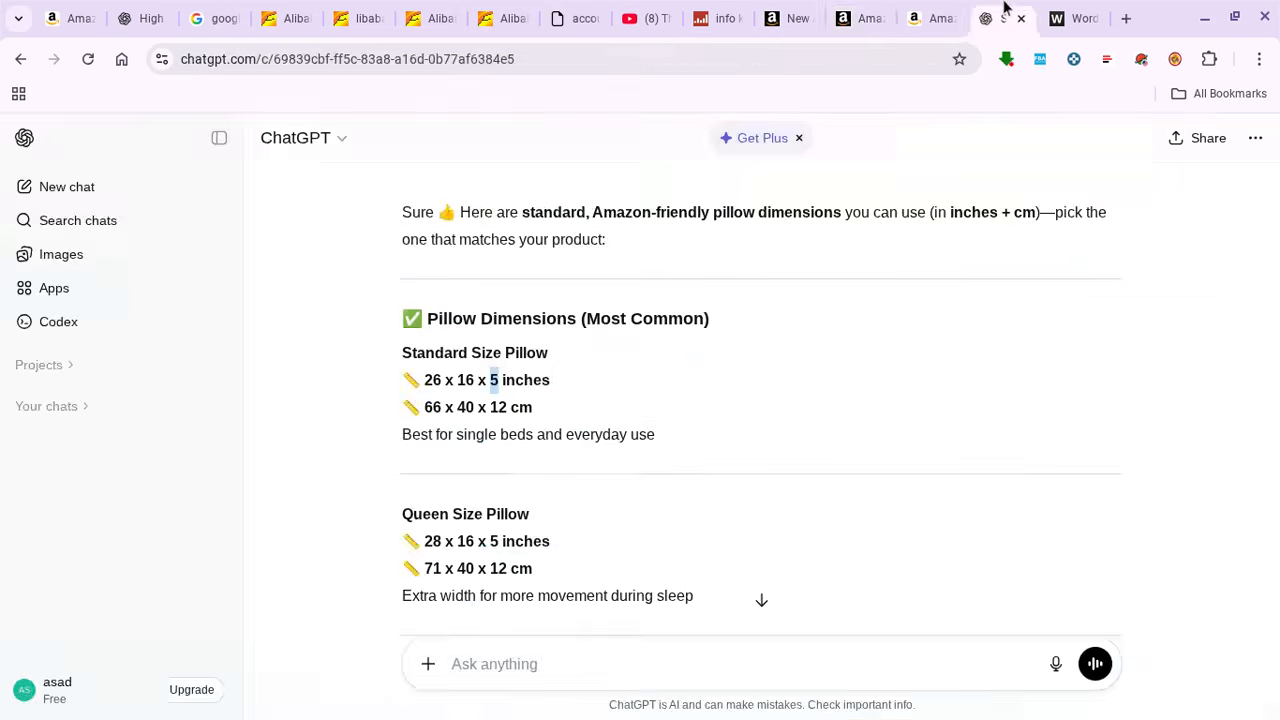
scroll(757, 420, down, 10)
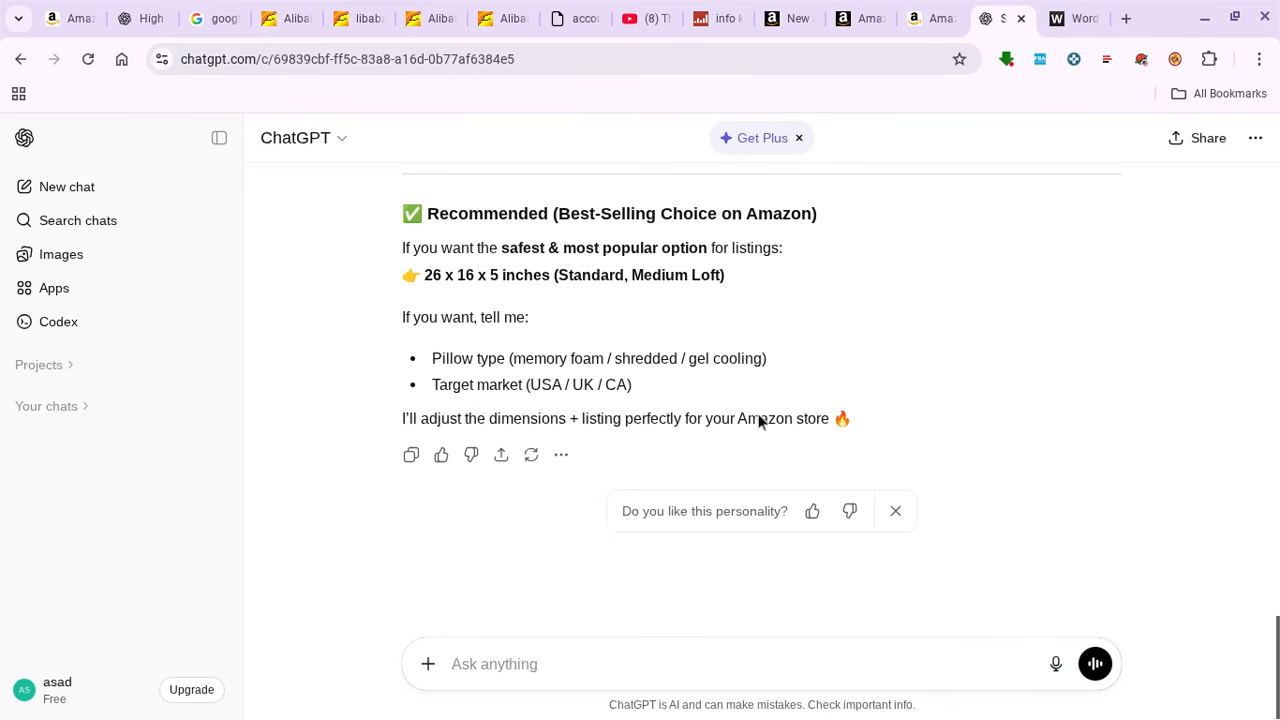
click(582, 656)
text(tell me weight)
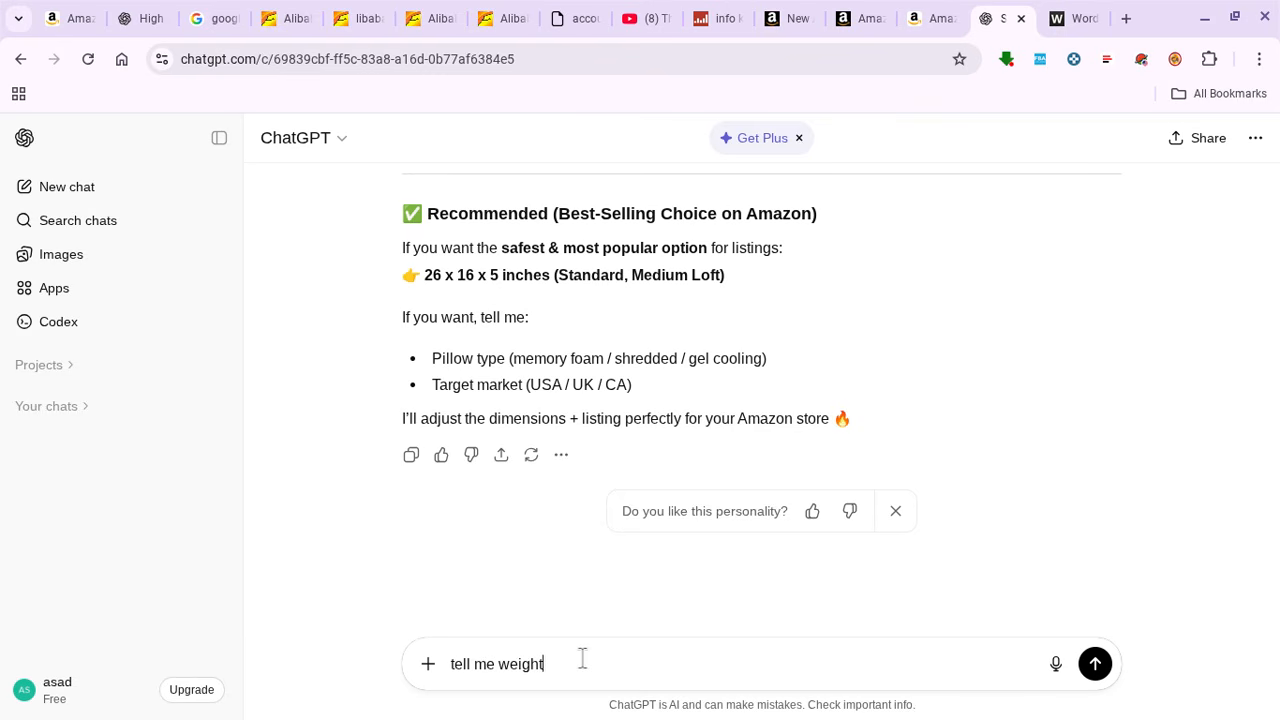
key(Return)
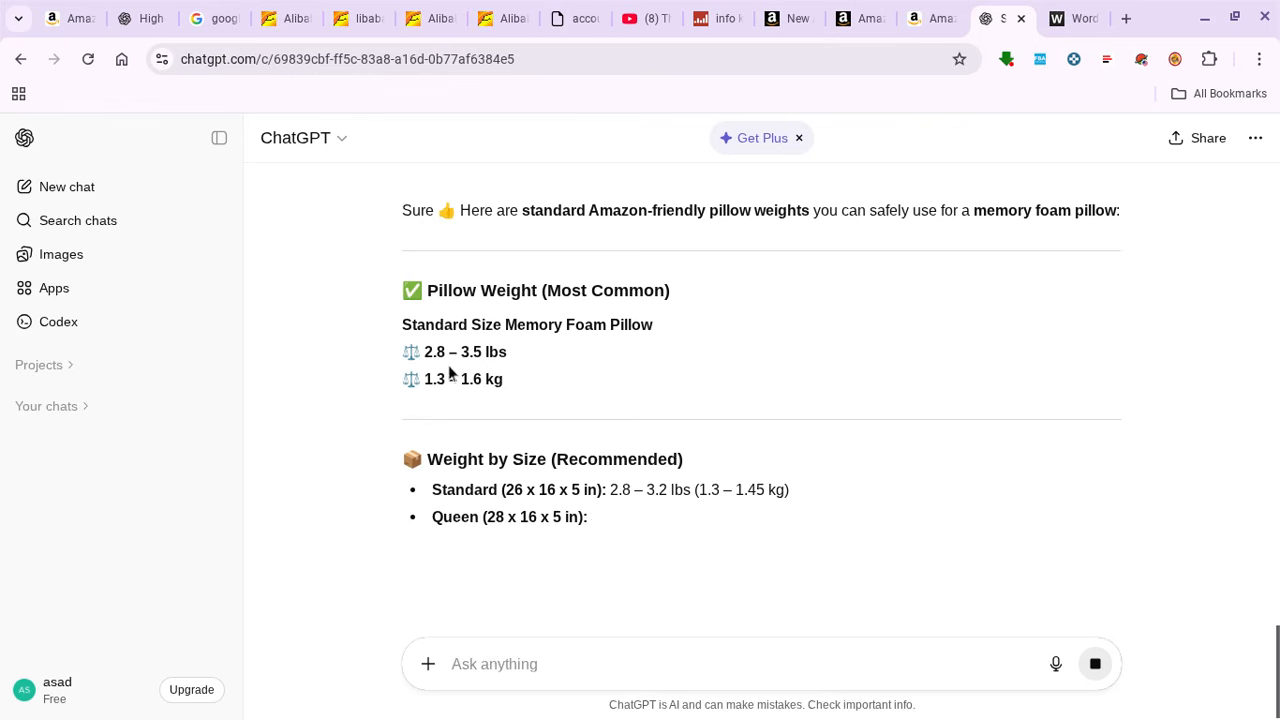
- Copy the lower weight value 2.8 from the Standard Size Memory Foam Pillow range in lbs
drag(449, 352, 426, 356)
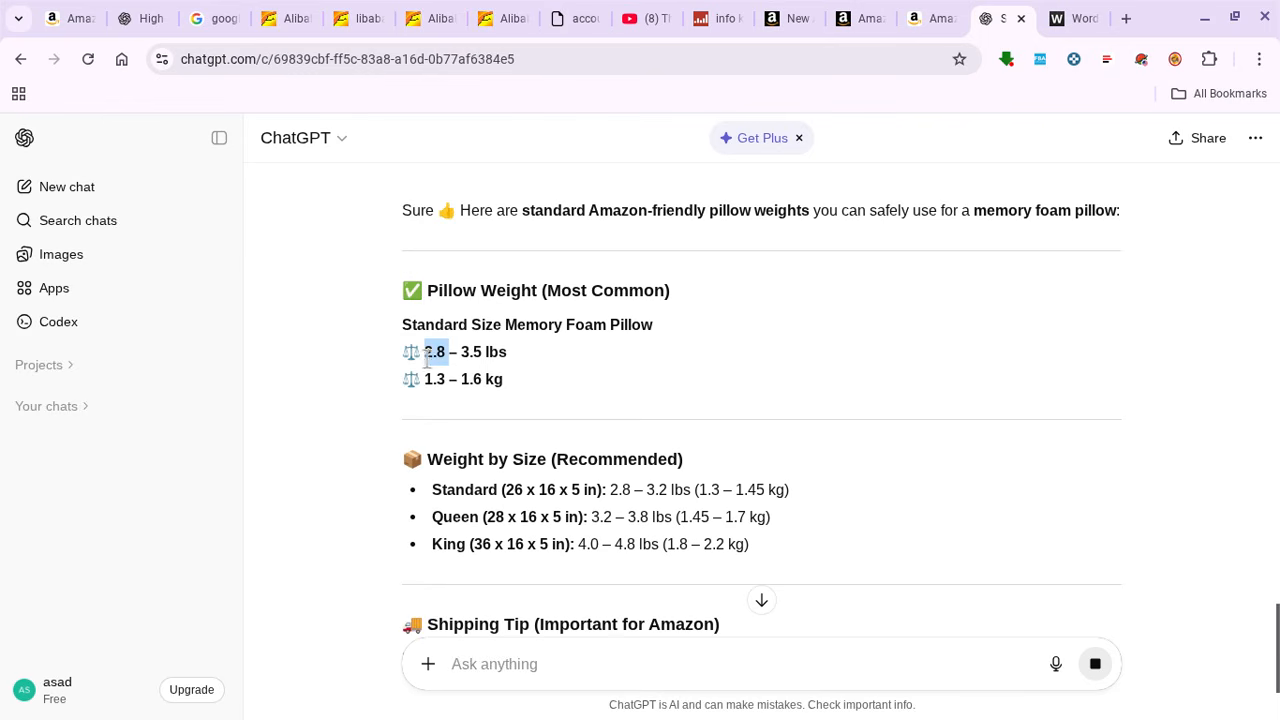
right_click(427, 360)
click(486, 384)
- Switch to the Amazon listing, paste 2.8 as the Package Weight and set its unit to Pounds
click(866, 18)
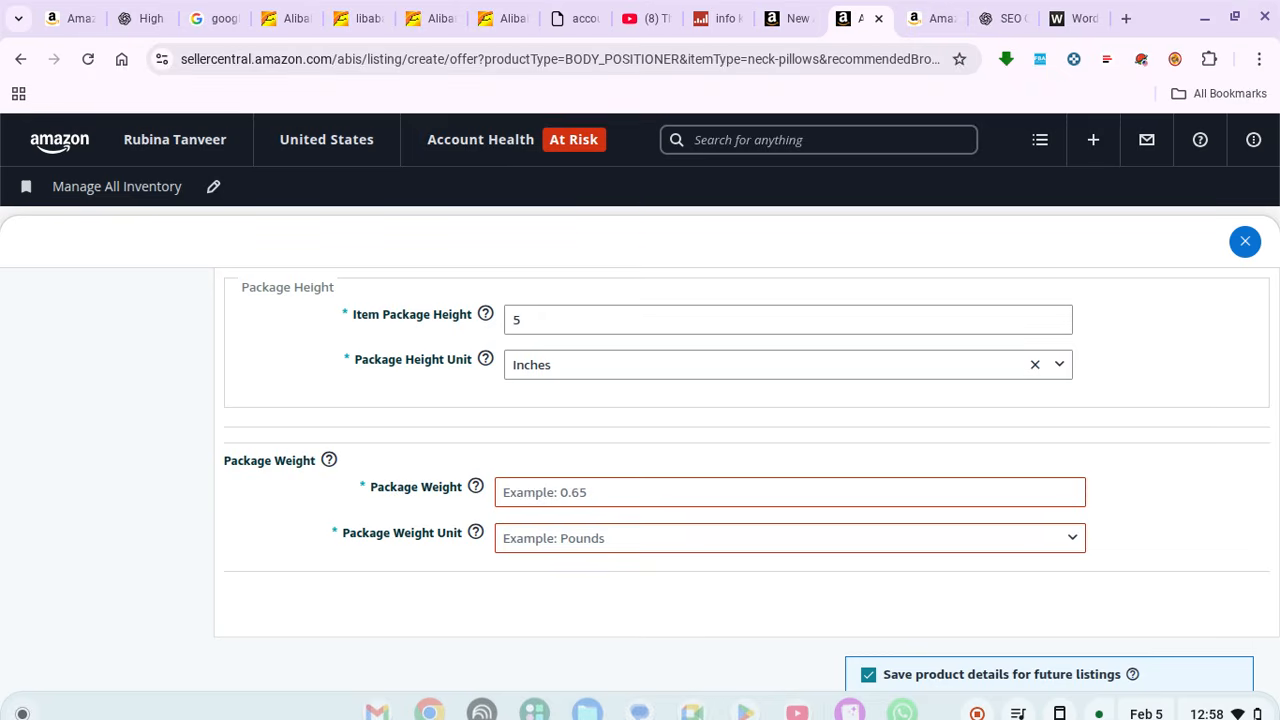
click(1250, 712)
click(716, 576)
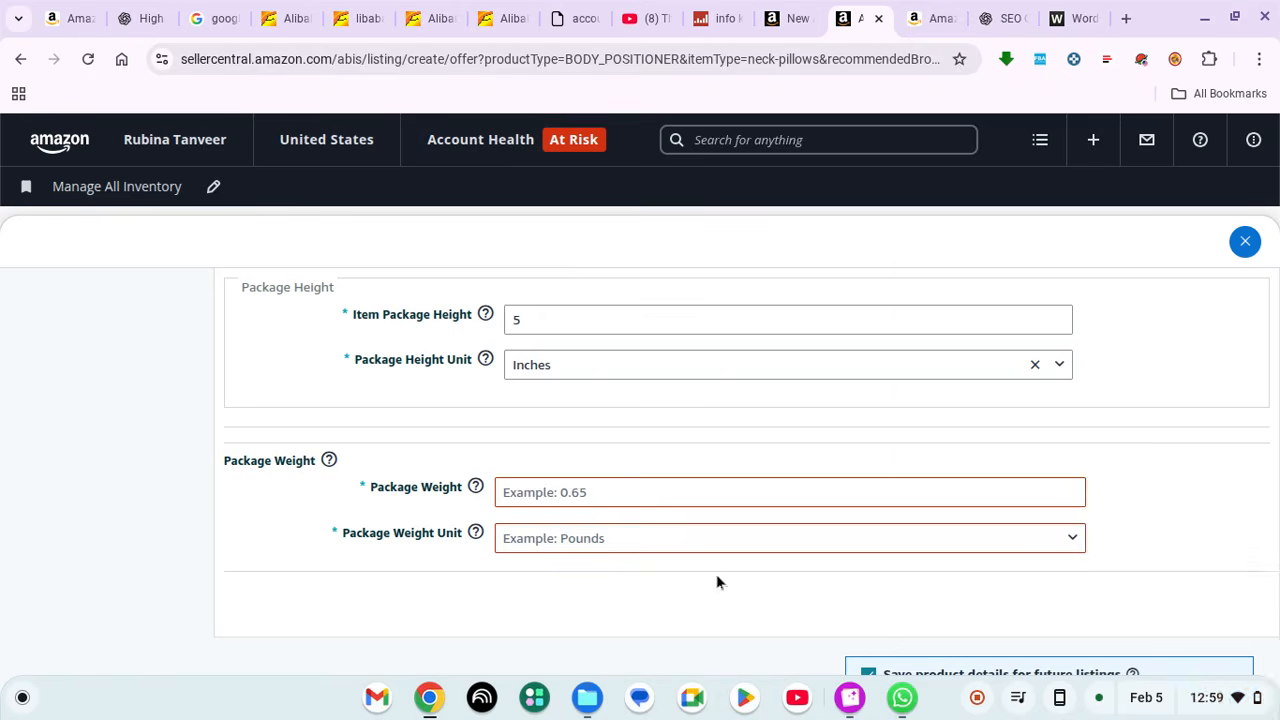
right_click(623, 491)
right_click(623, 491)
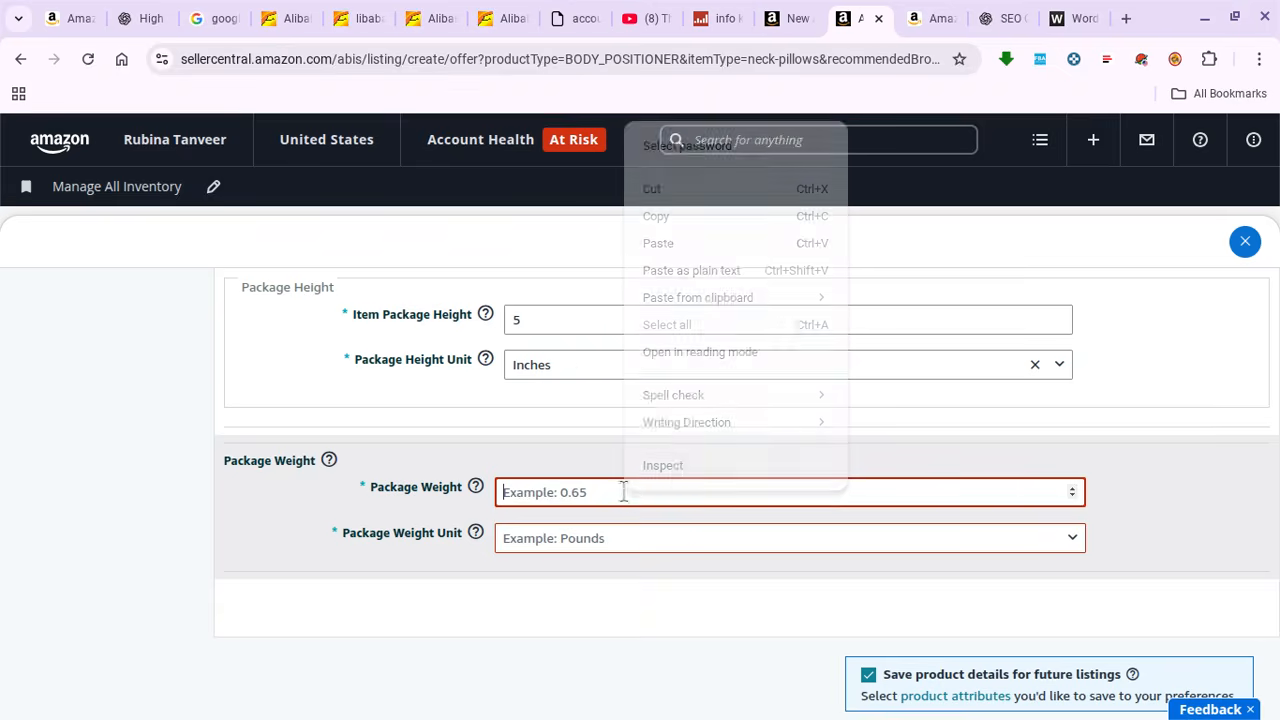
click(662, 272)
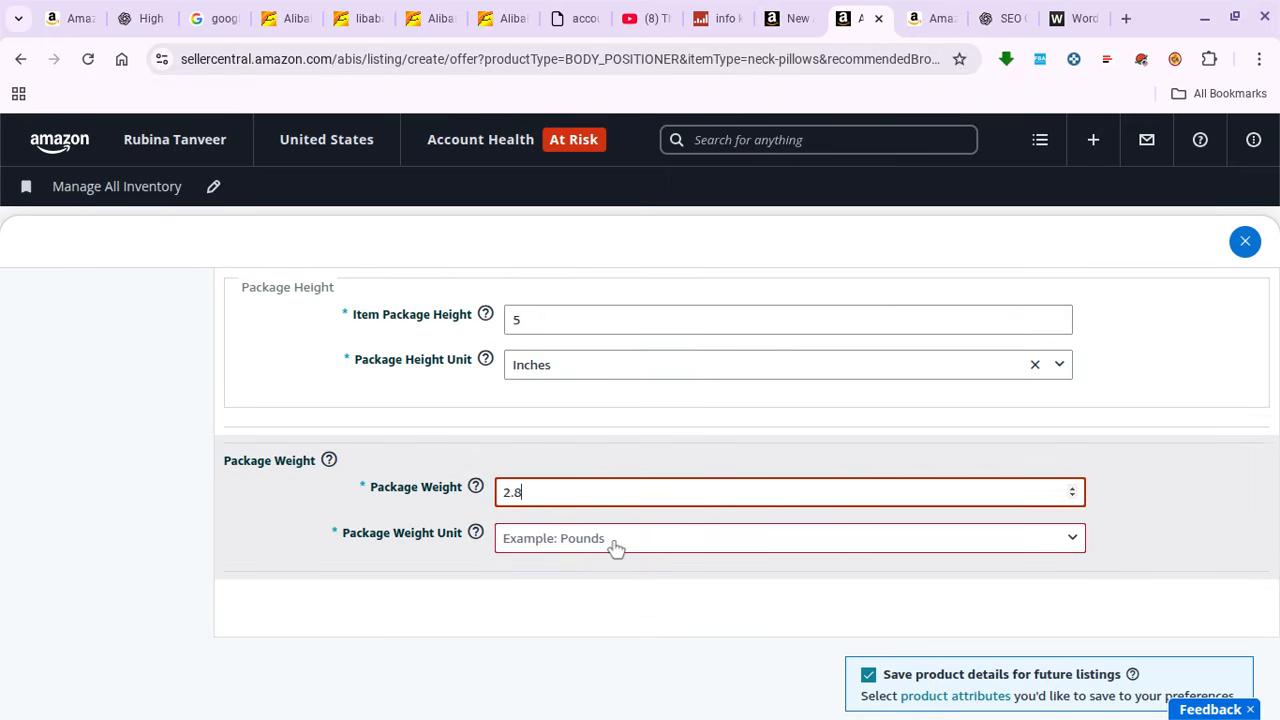
click(615, 548)
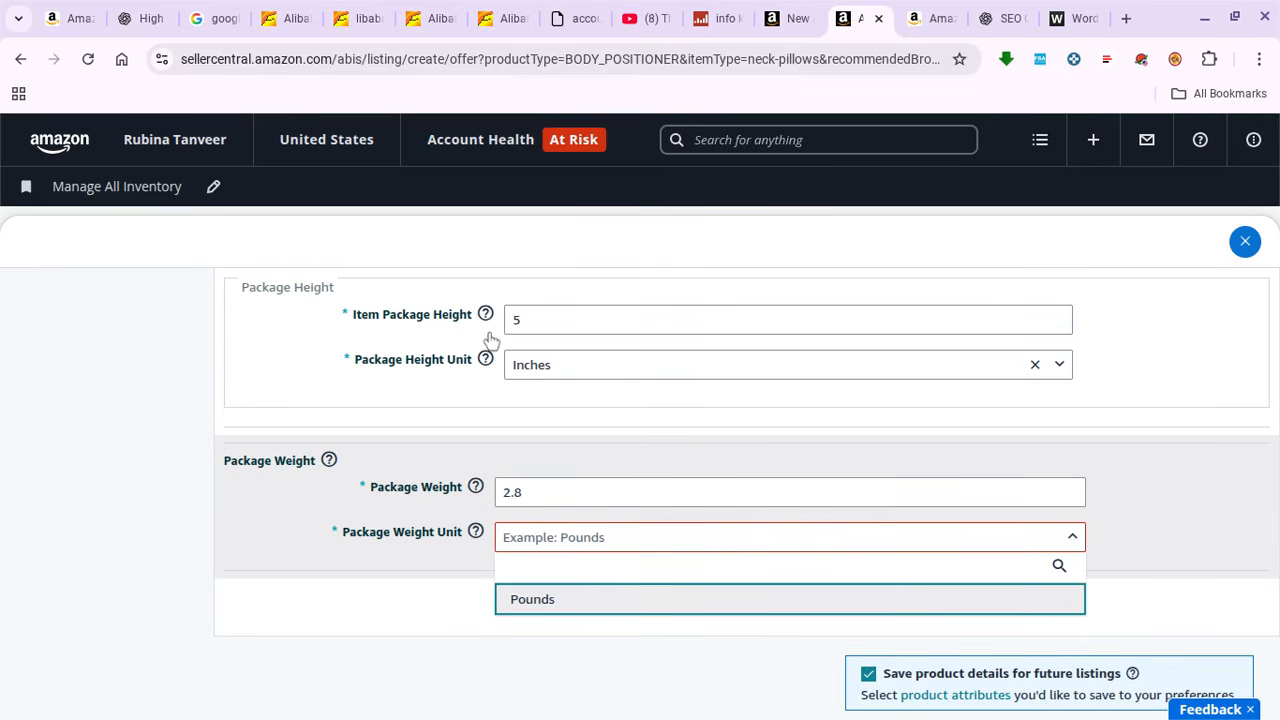
scroll(500, 355, up, 1)
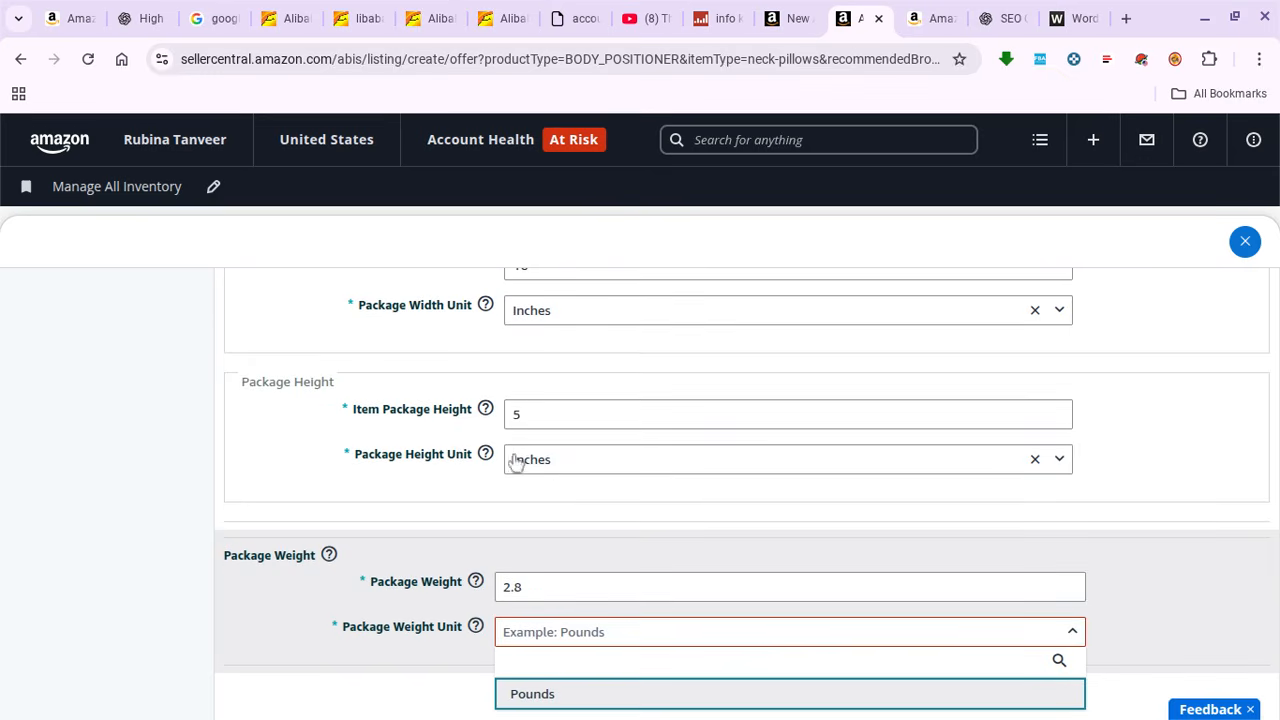
key(Return)
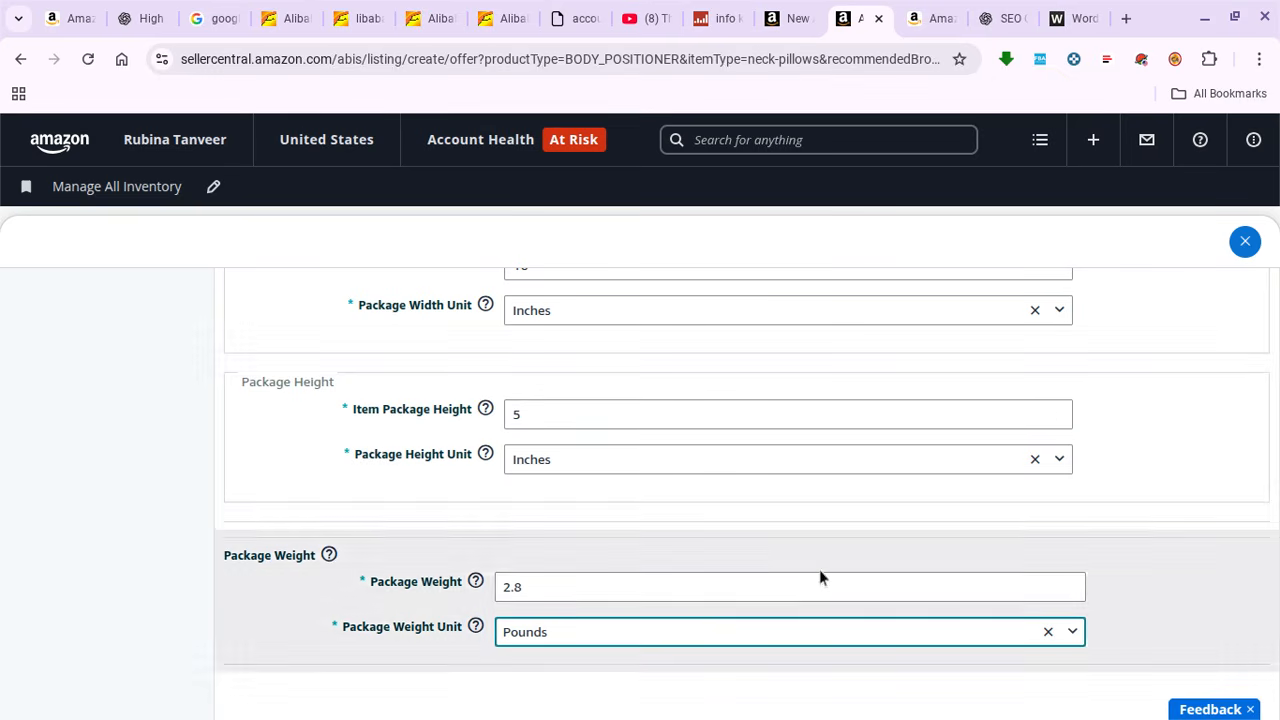
- Set the offer's Item Condition to New
scroll(686, 540, down, 3)
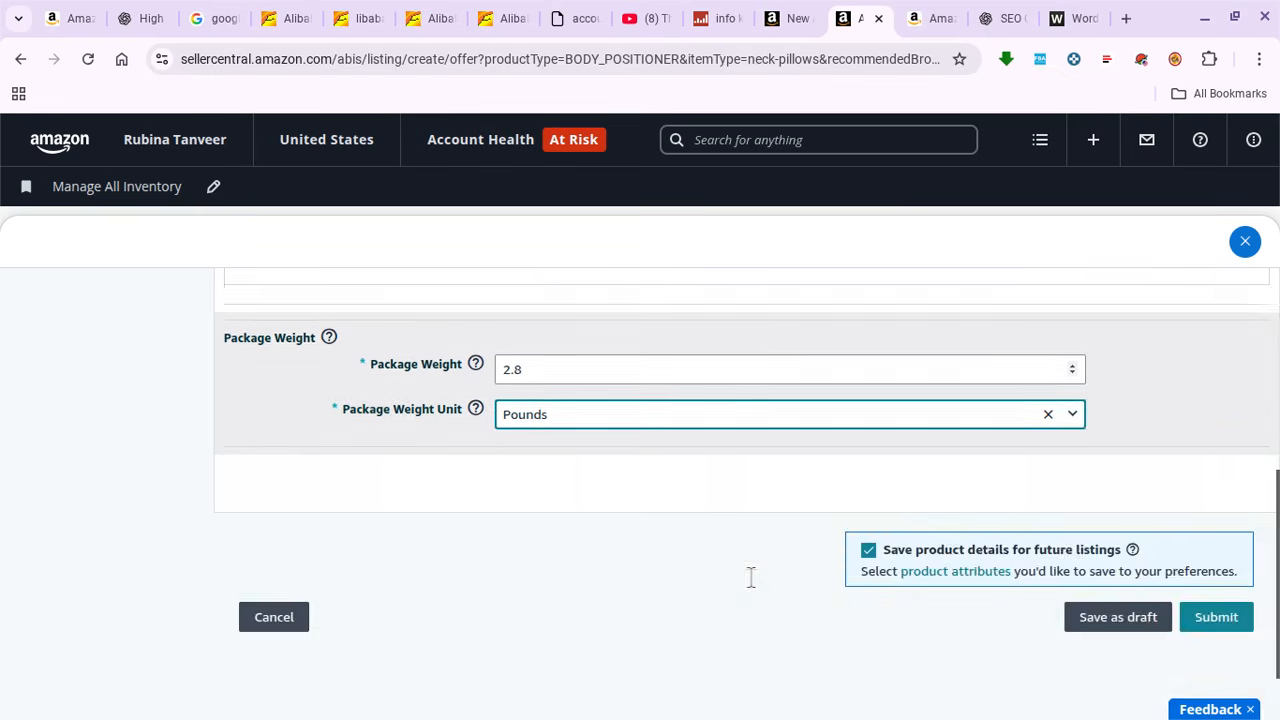
scroll(751, 577, up, 15)
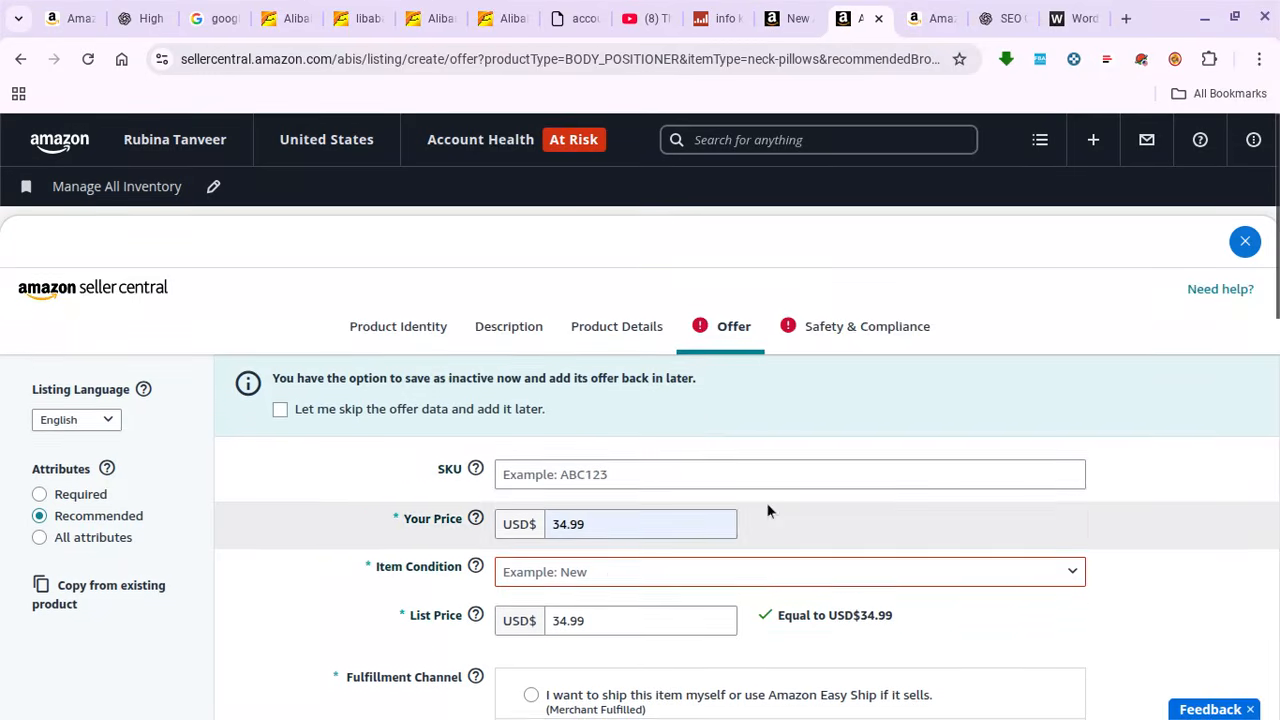
scroll(766, 508, down, 1)
click(583, 508)
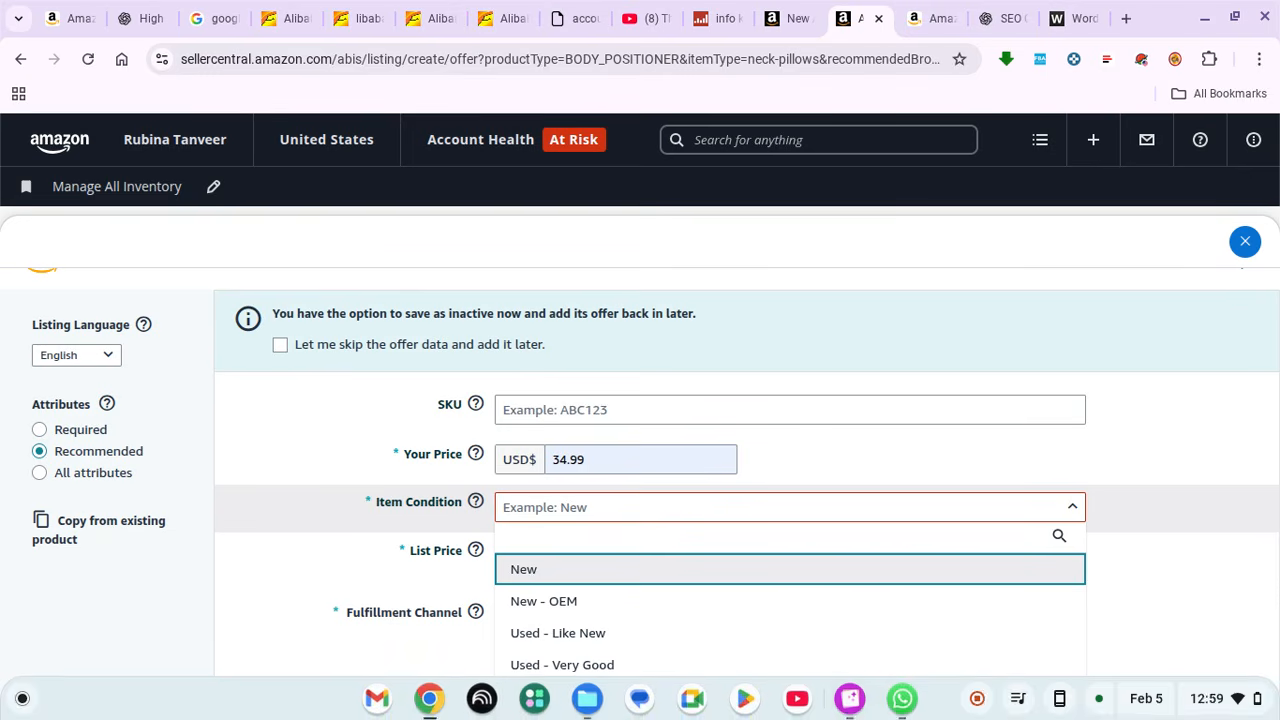
scroll(1220, 466, up, 1)
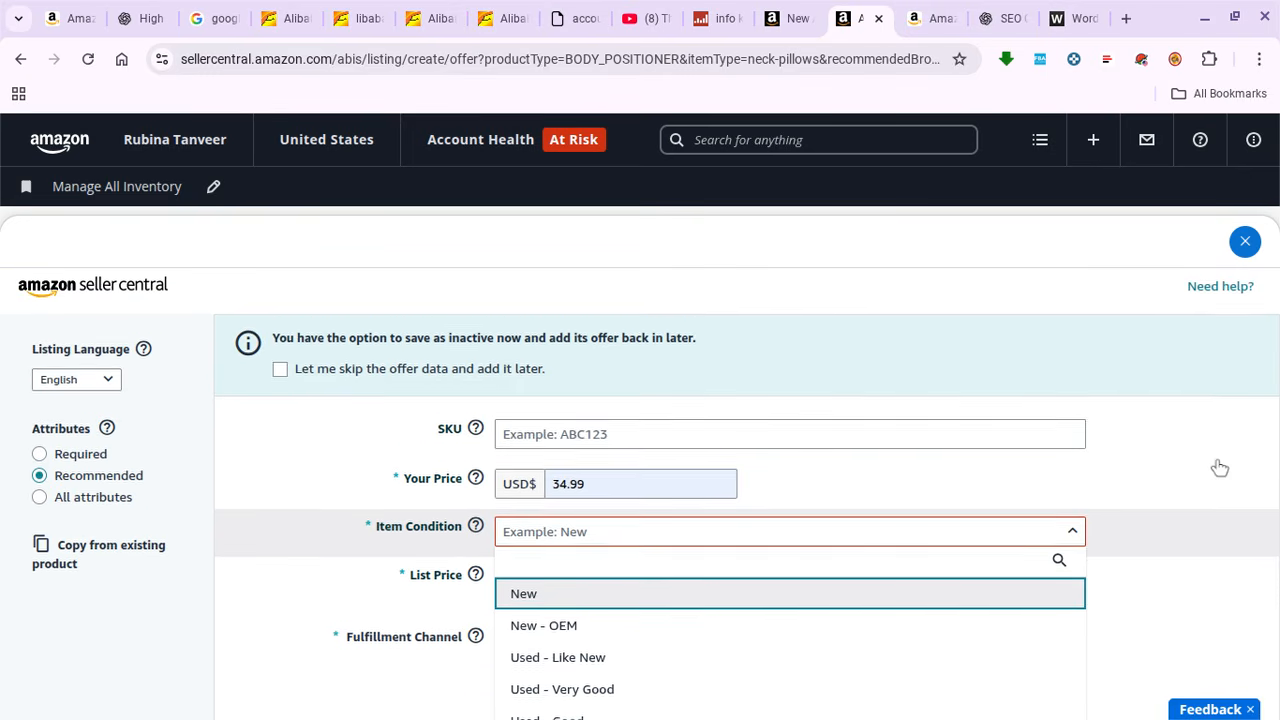
scroll(1220, 468, down, 4)
scroll(1220, 468, up, 4)
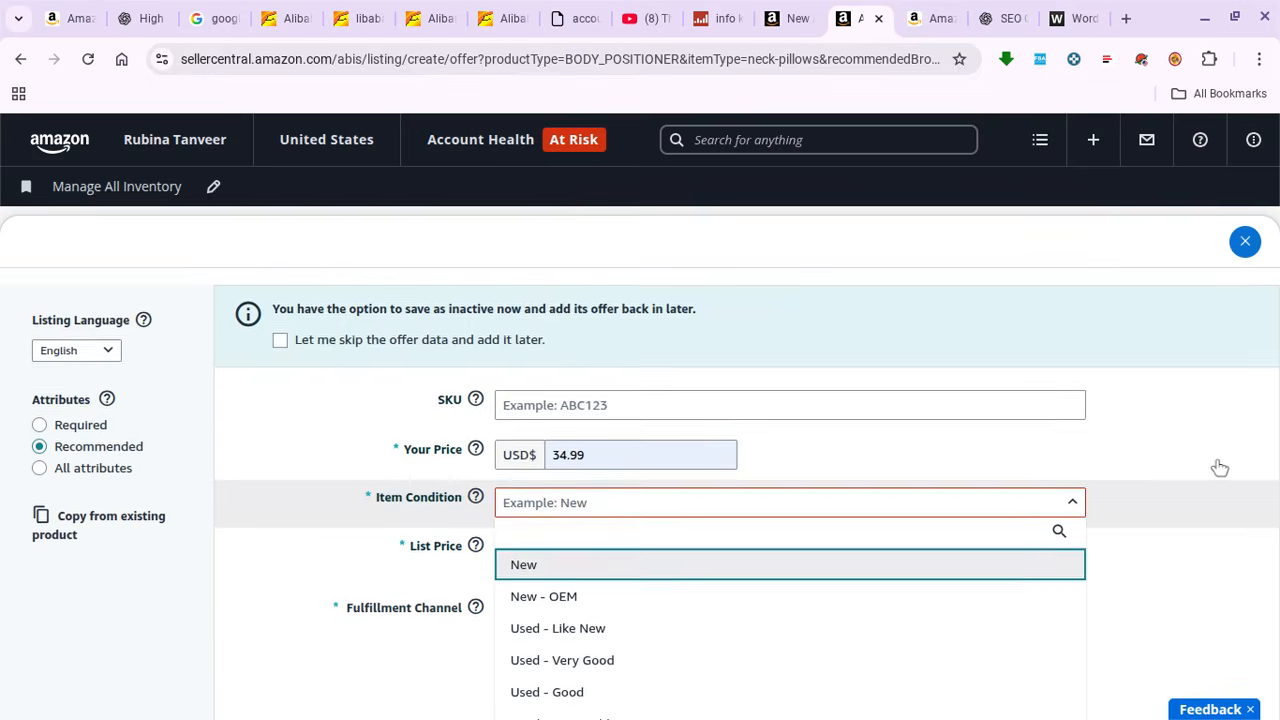
scroll(1220, 468, up, 1)
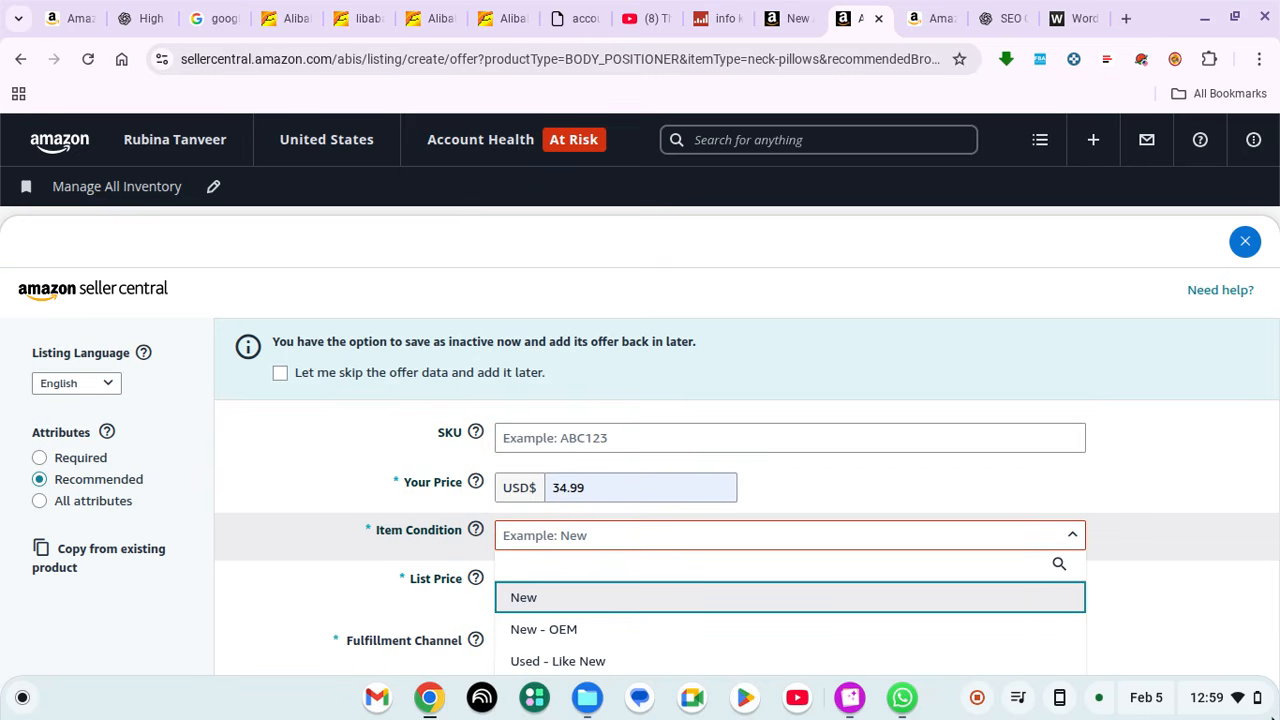
key(Return)
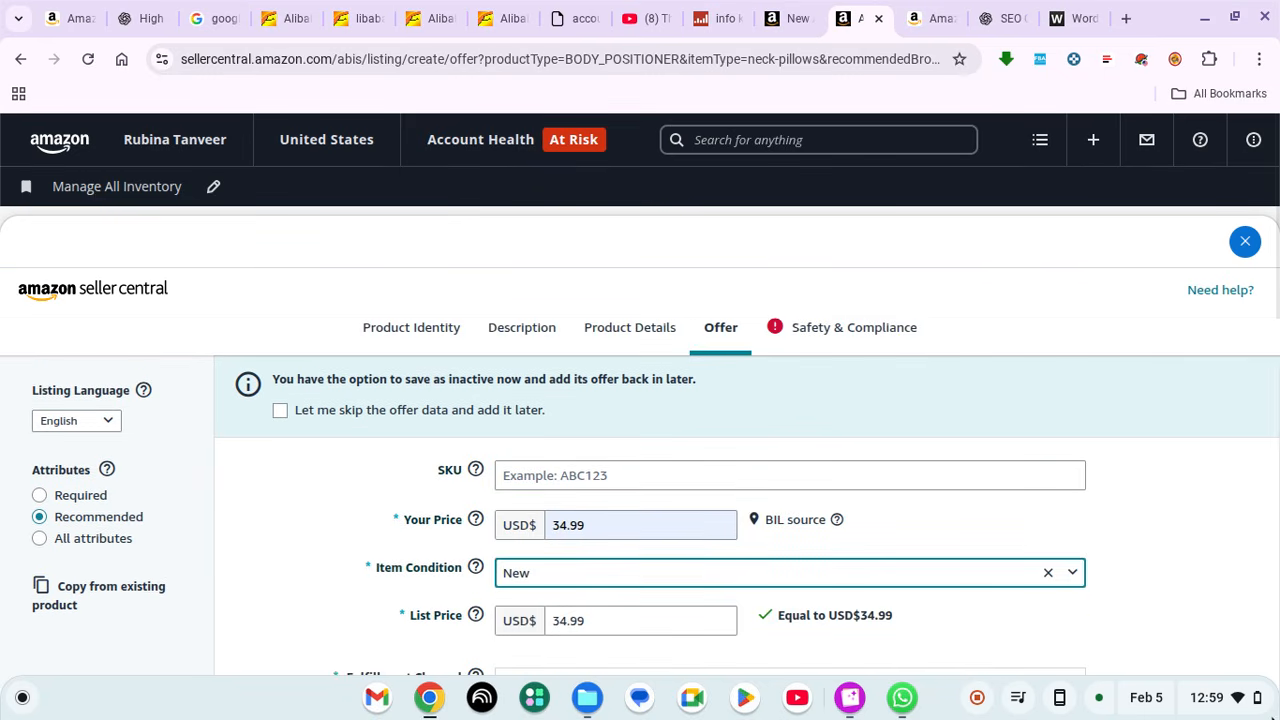
- Open the listing's Safety & Compliance section and set the Country/Region of Origin to China
click(848, 328)
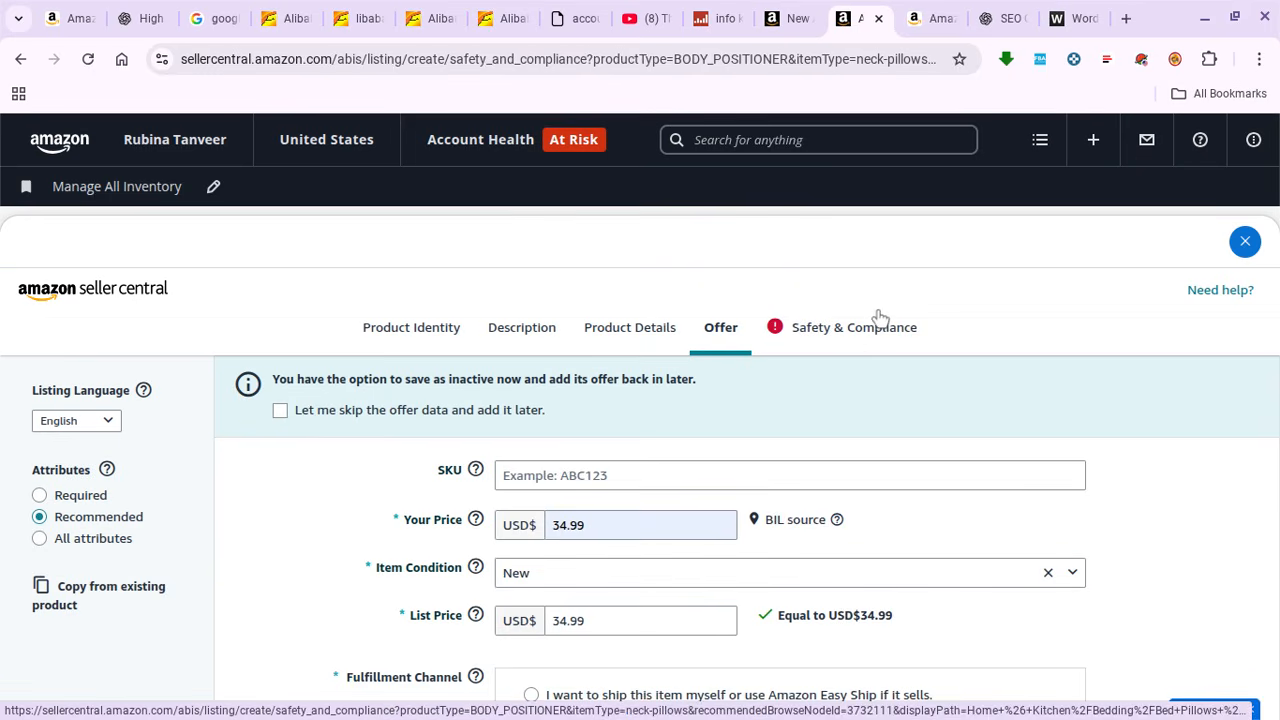
click(615, 395)
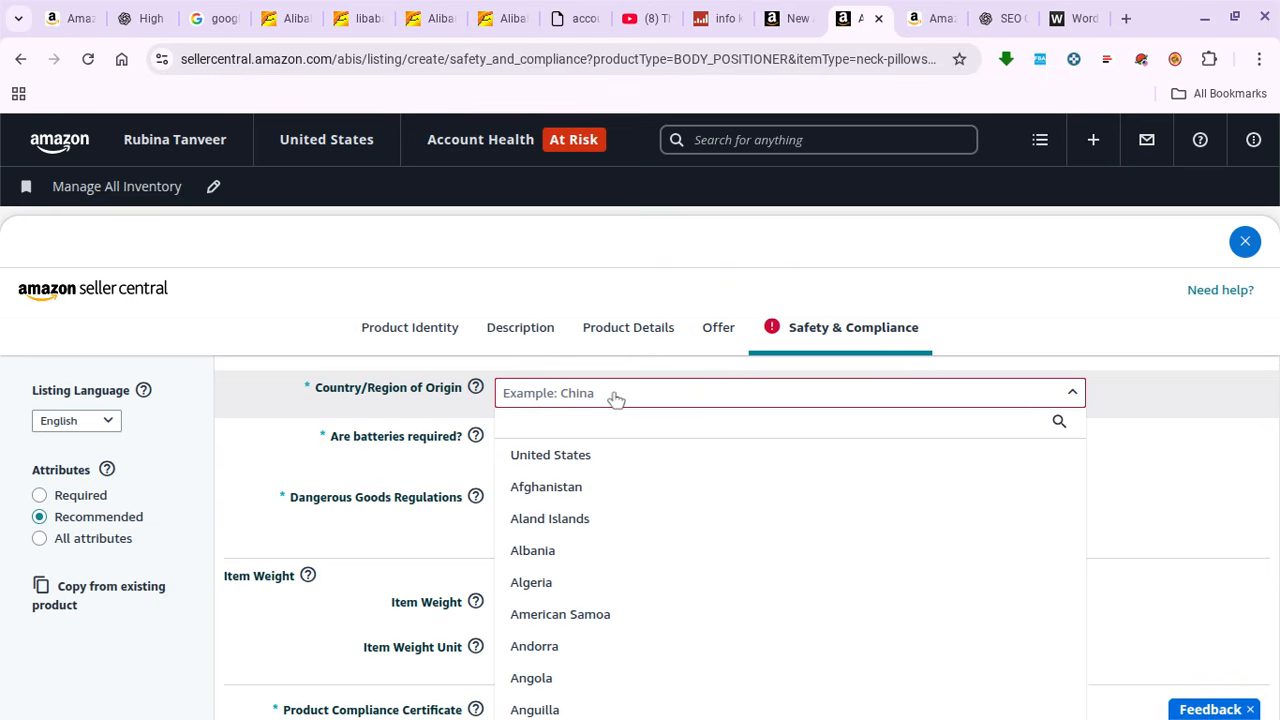
text(chin)
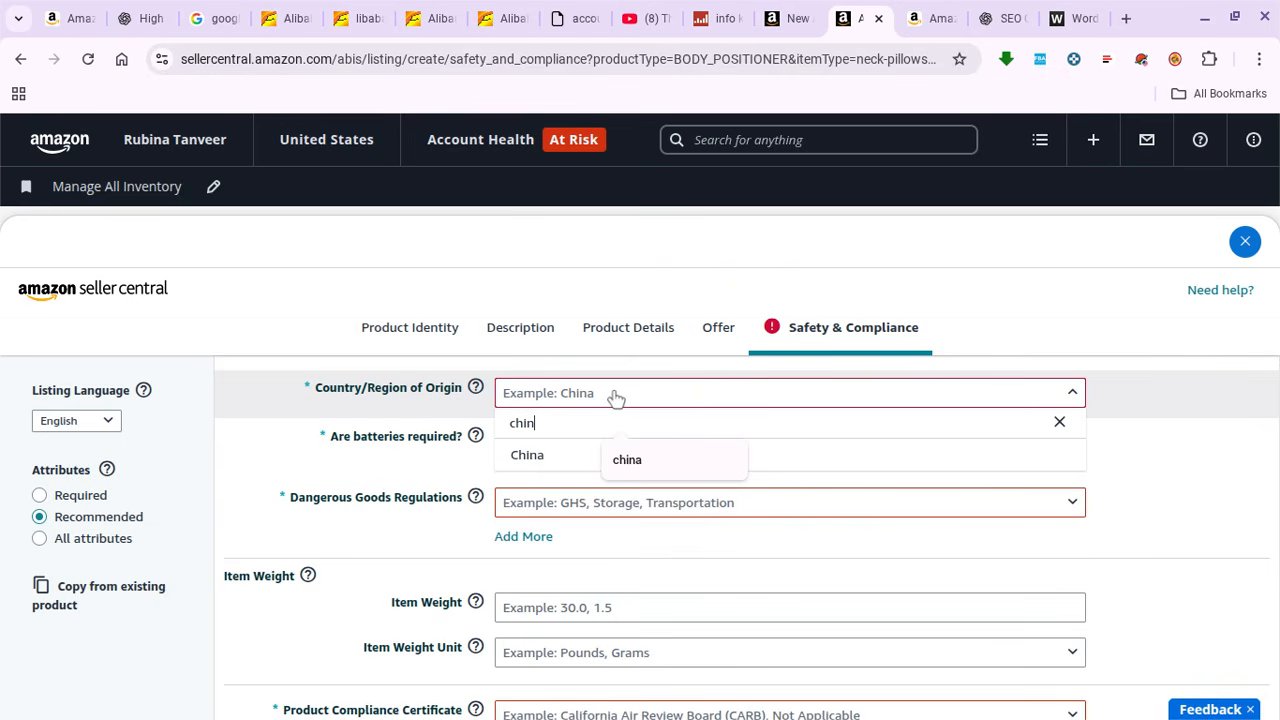
click(571, 466)
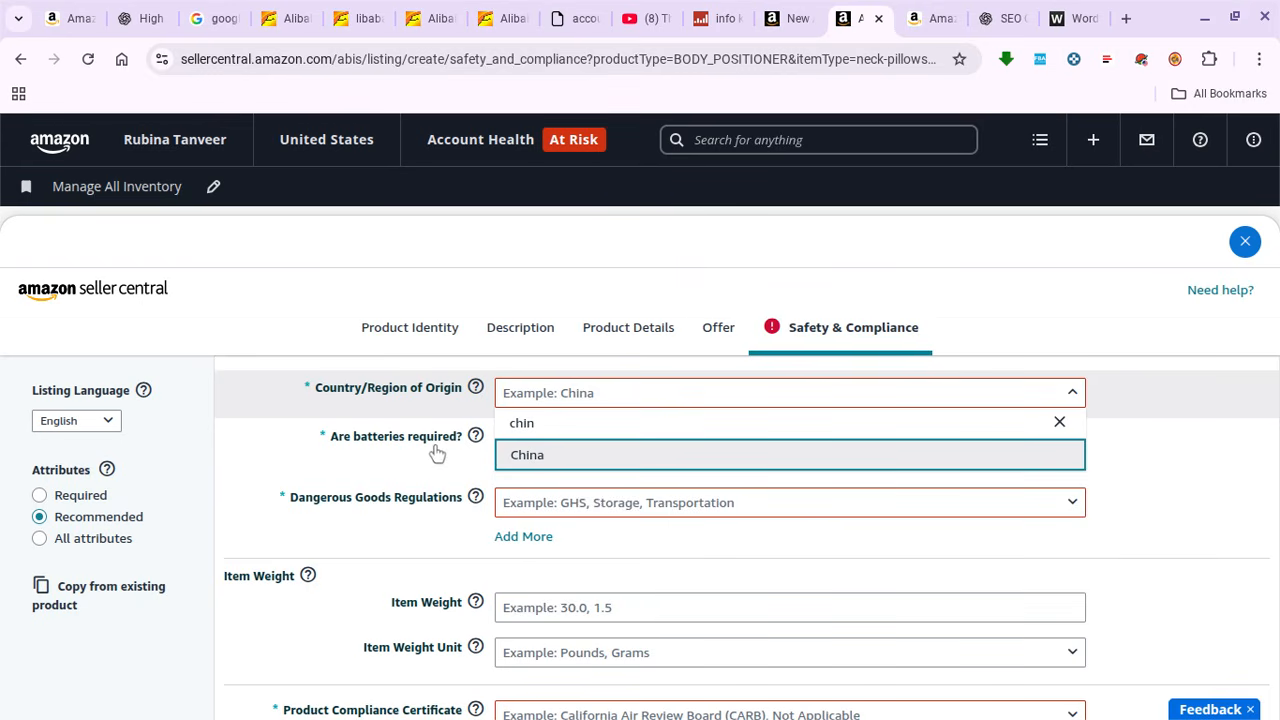
key(Return)
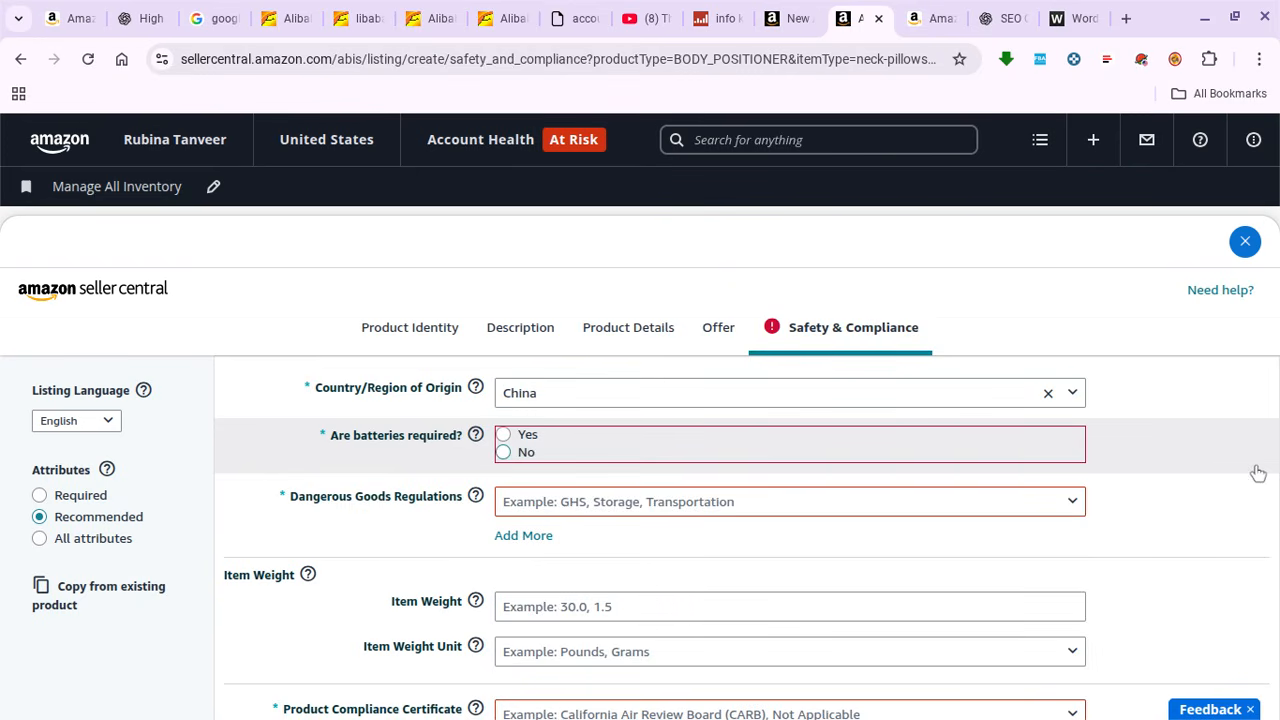
- Answer No to whether batteries are required and set Dangerous Goods Regulations to Not Applicable
scroll(1258, 473, down, 1)
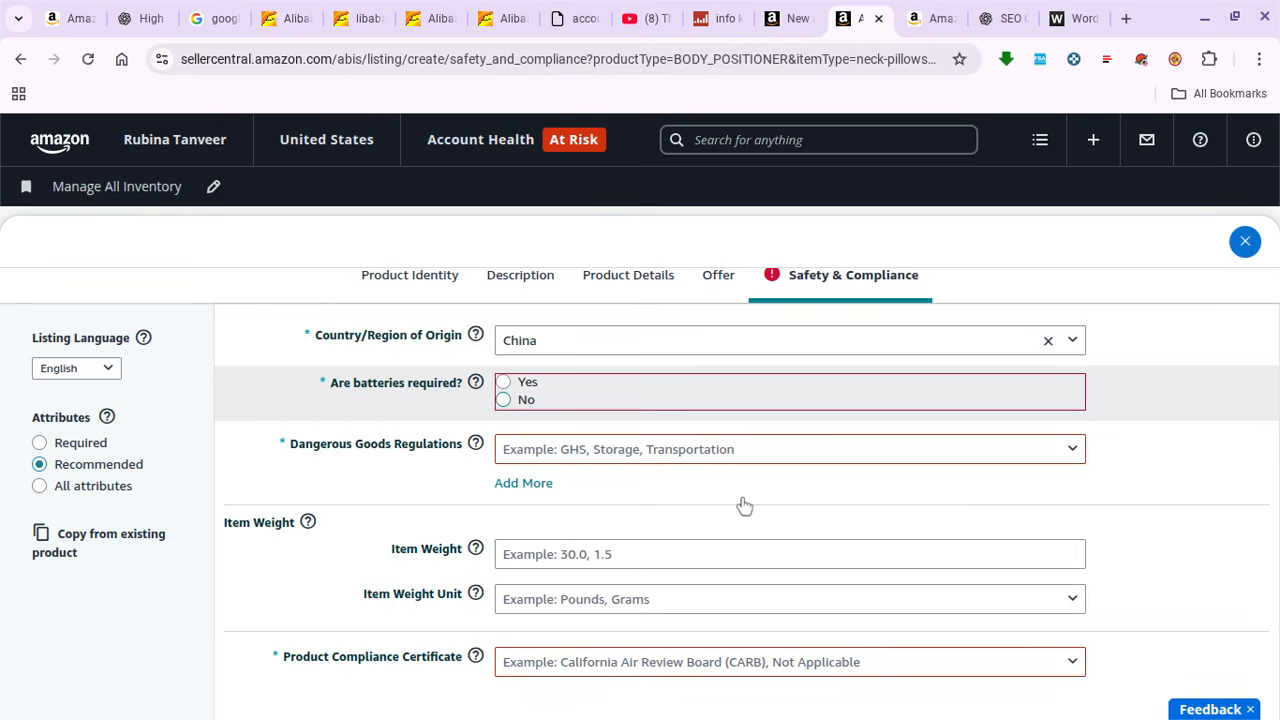
click(640, 450)
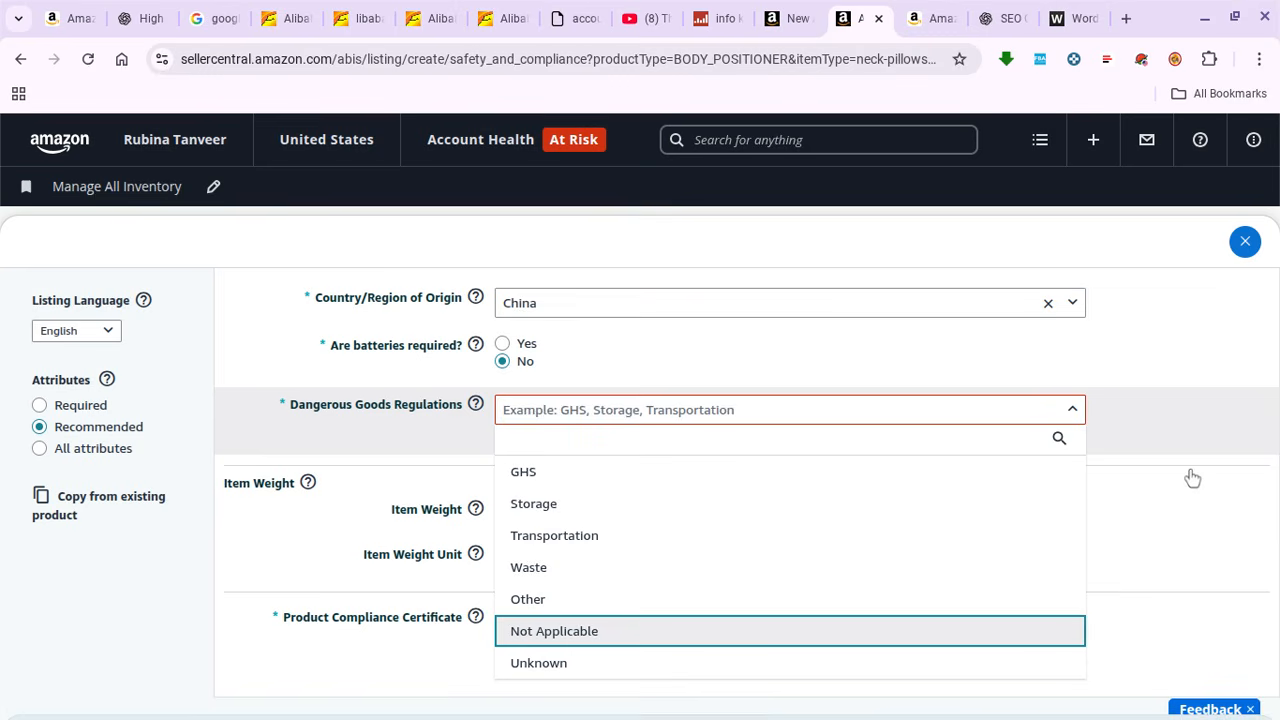
key(Return)
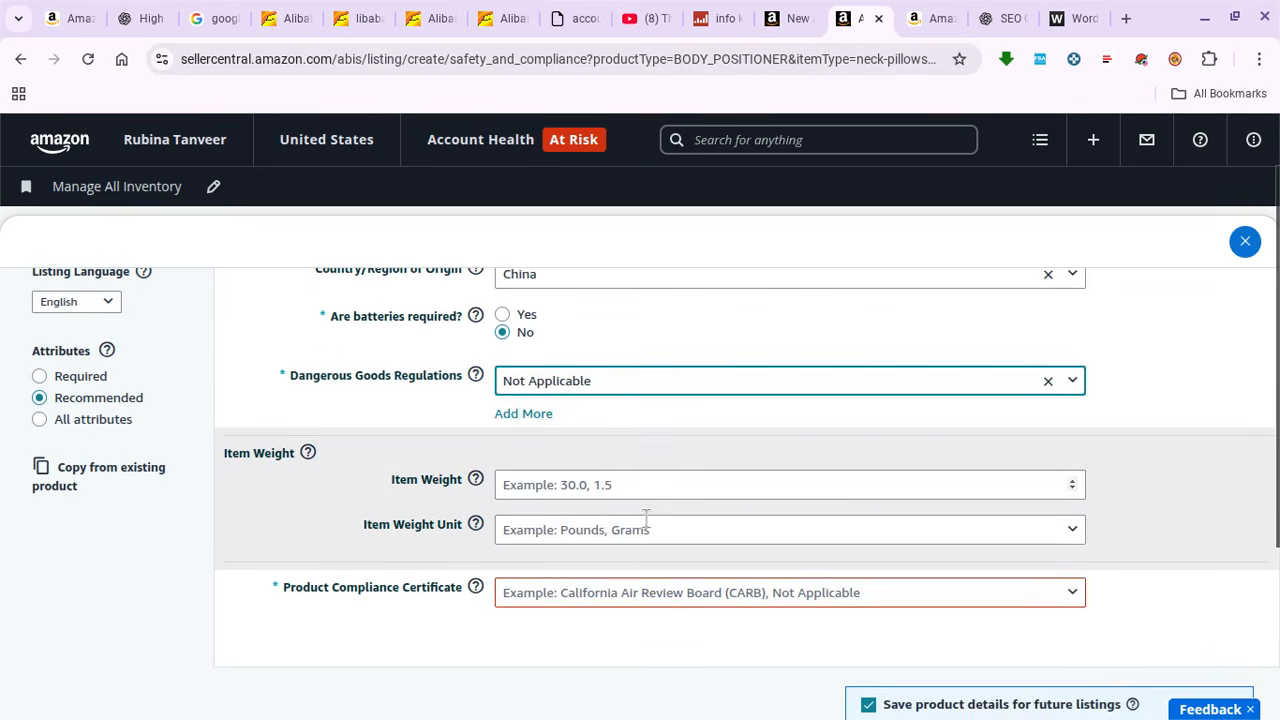
- Set the Product Compliance Certificate to Not Applicable
scroll(475, 554, down, 1)
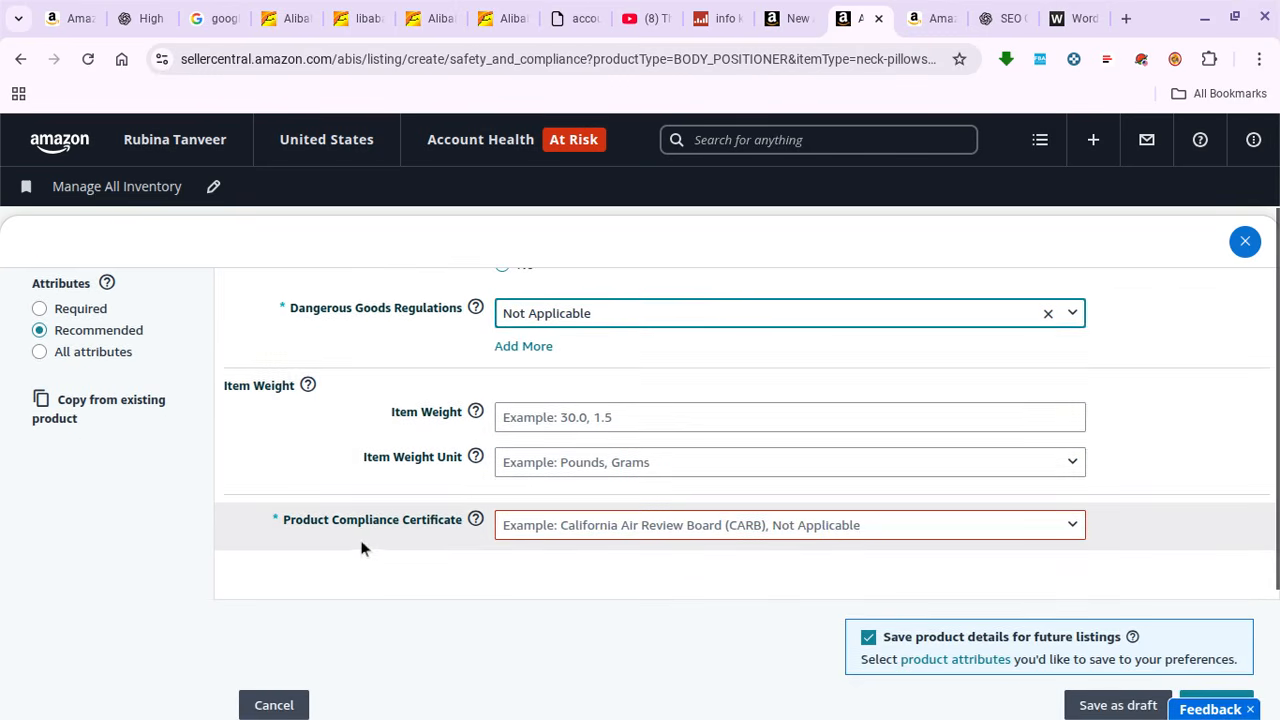
click(596, 529)
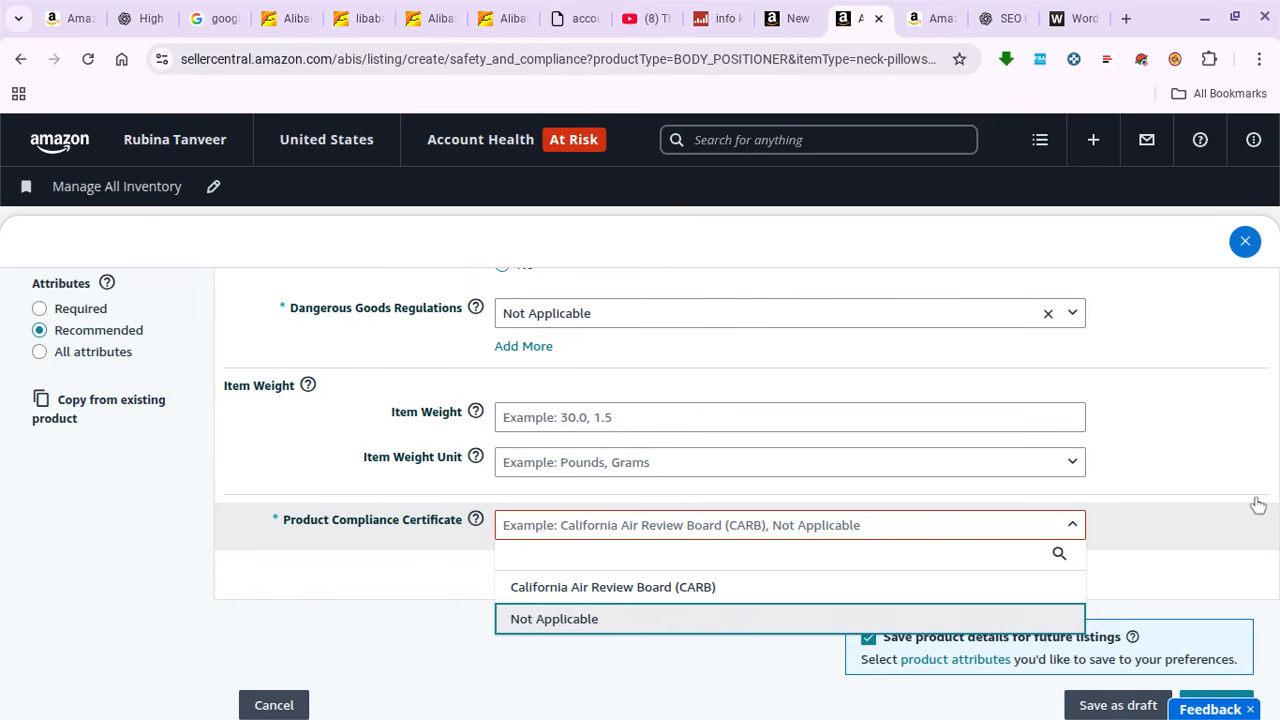
key(Return)
- Submit the pillow listing from the completed Safety & Compliance section
scroll(1258, 505, up, 2)
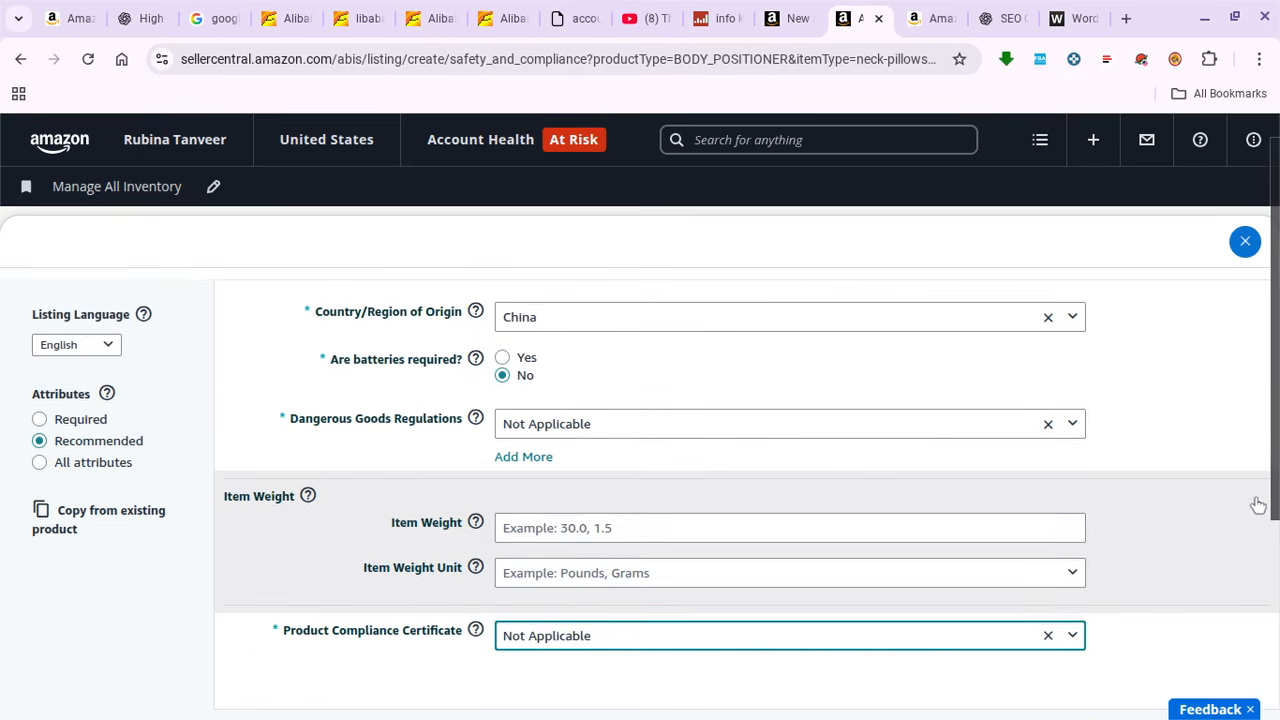
scroll(1258, 505, up, 1)
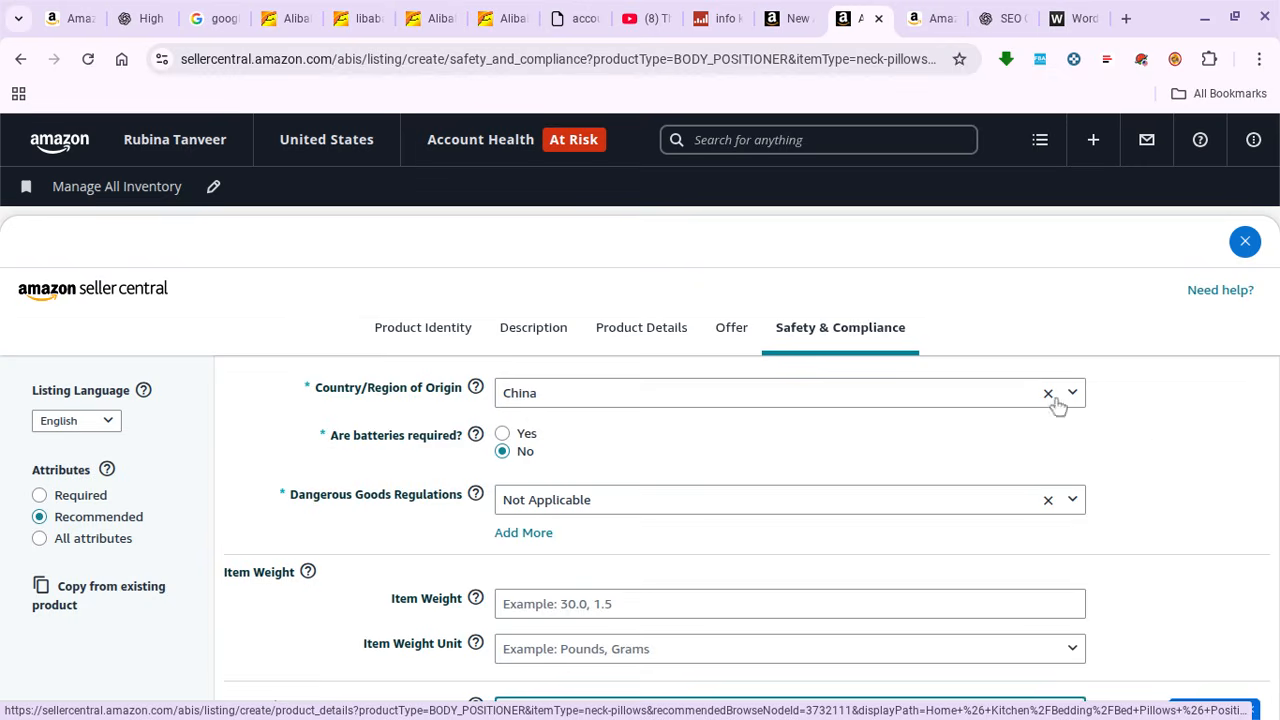
scroll(1058, 405, down, 3)
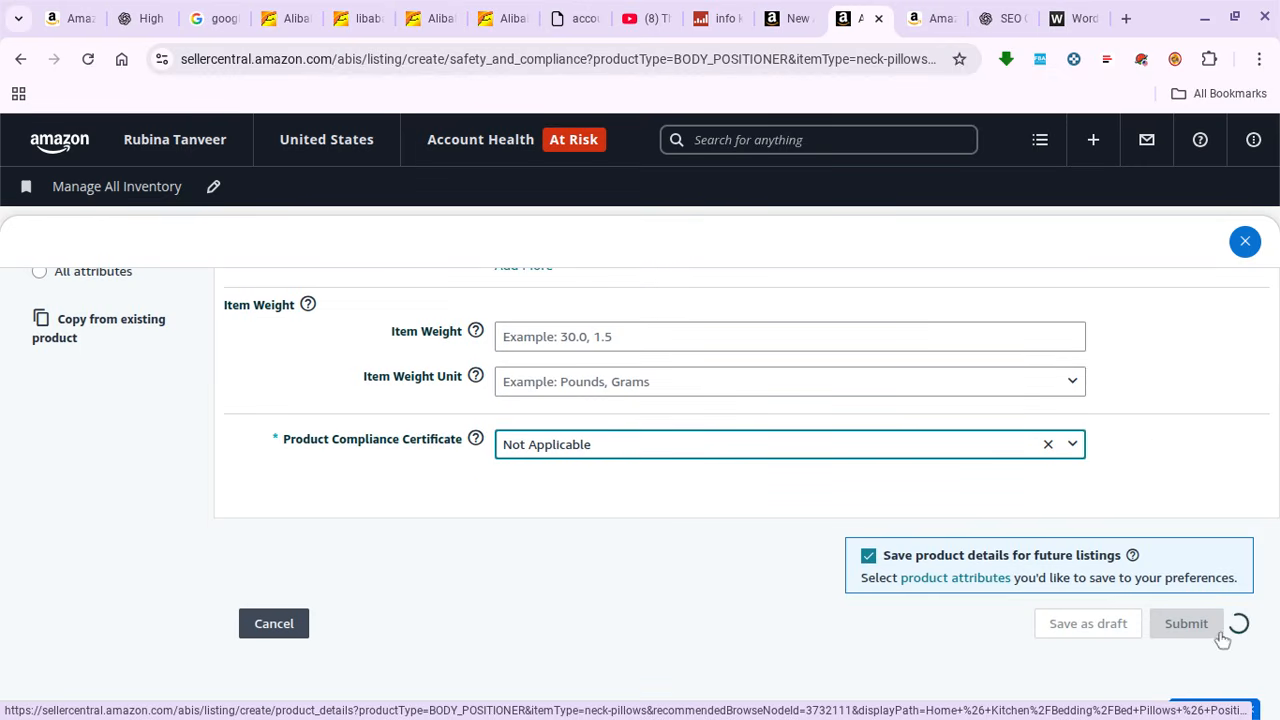
scroll(722, 547, up, 3)
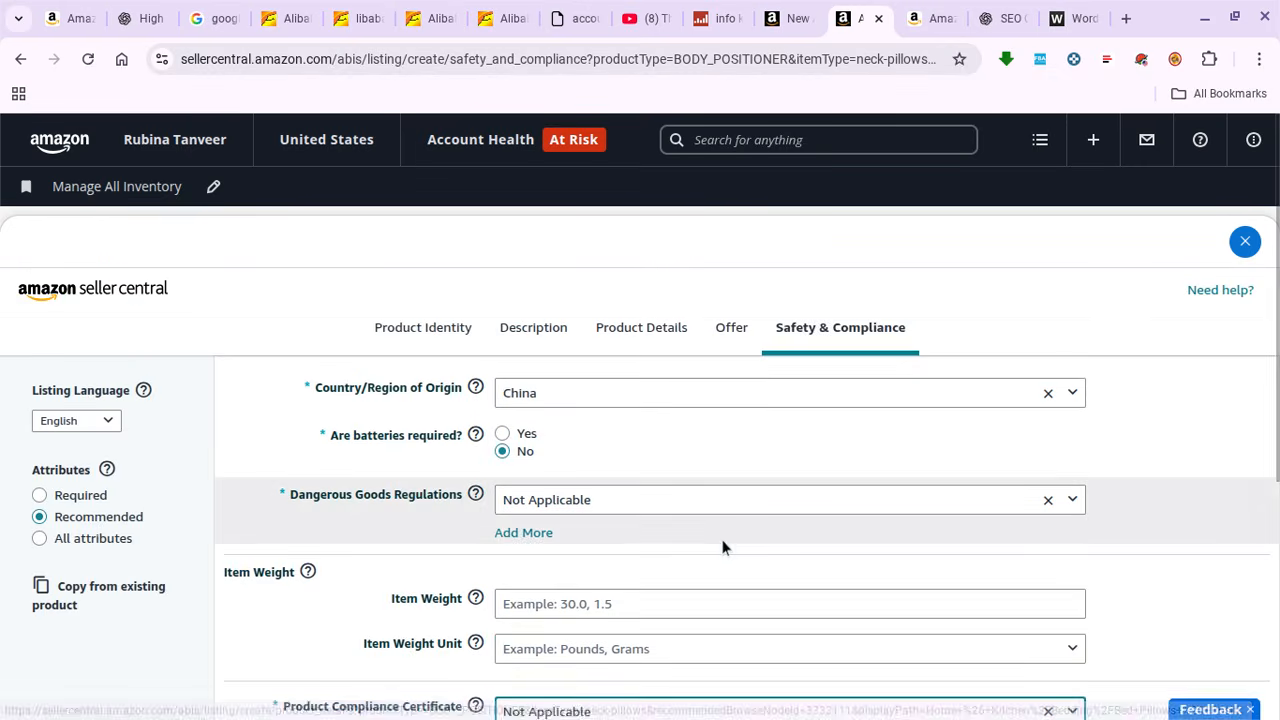
scroll(724, 547, down, 3)
scroll(728, 557, up, 3)
scroll(734, 557, down, 3)
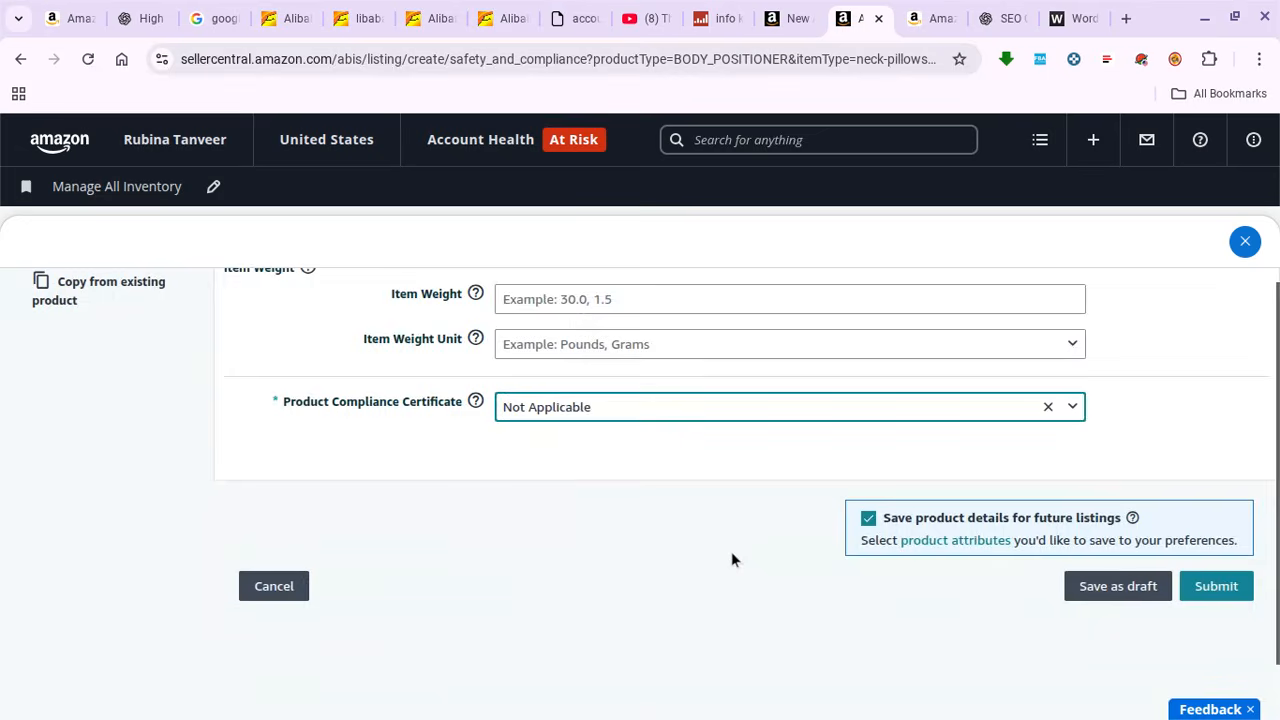
scroll(731, 553, down, 1)
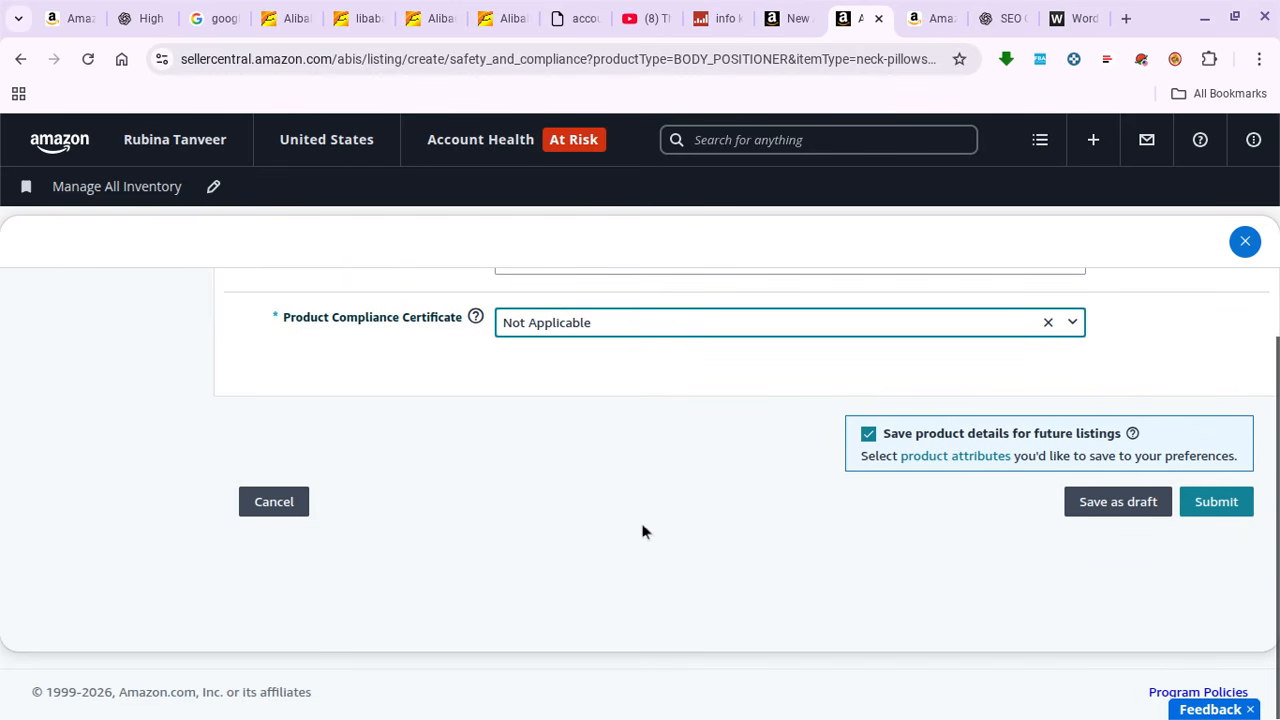
scroll(750, 543, up, 4)
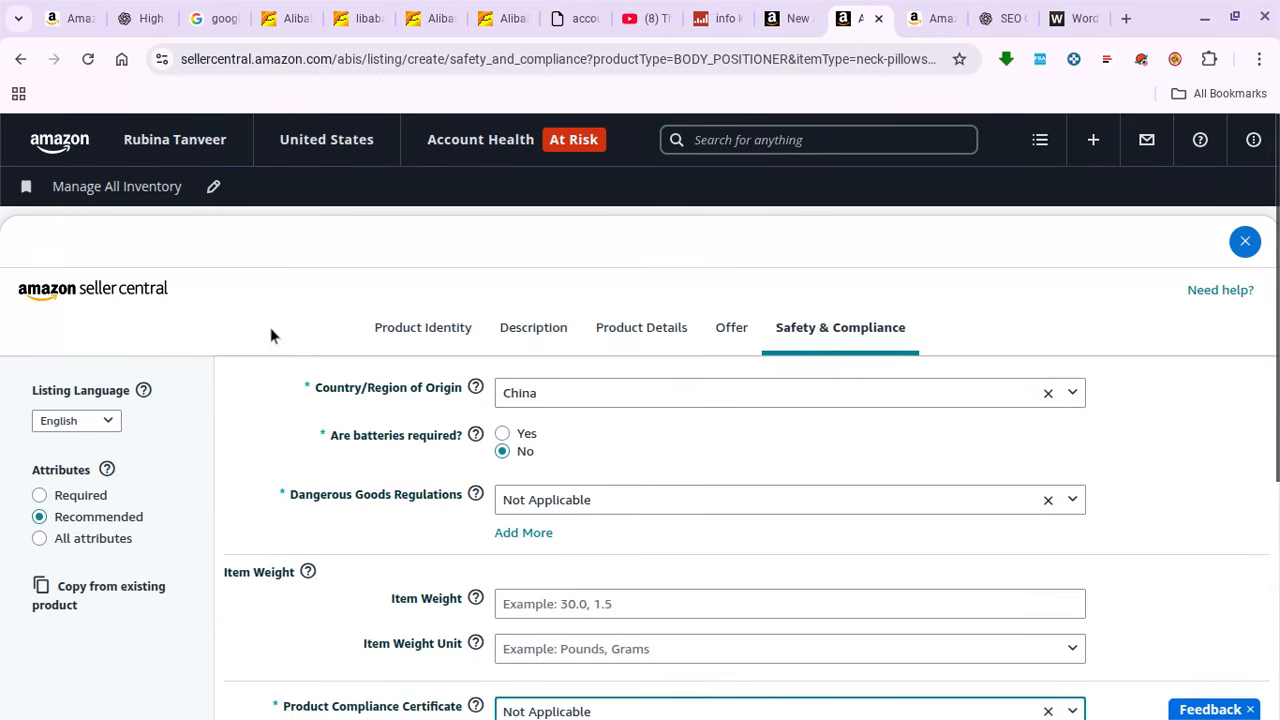
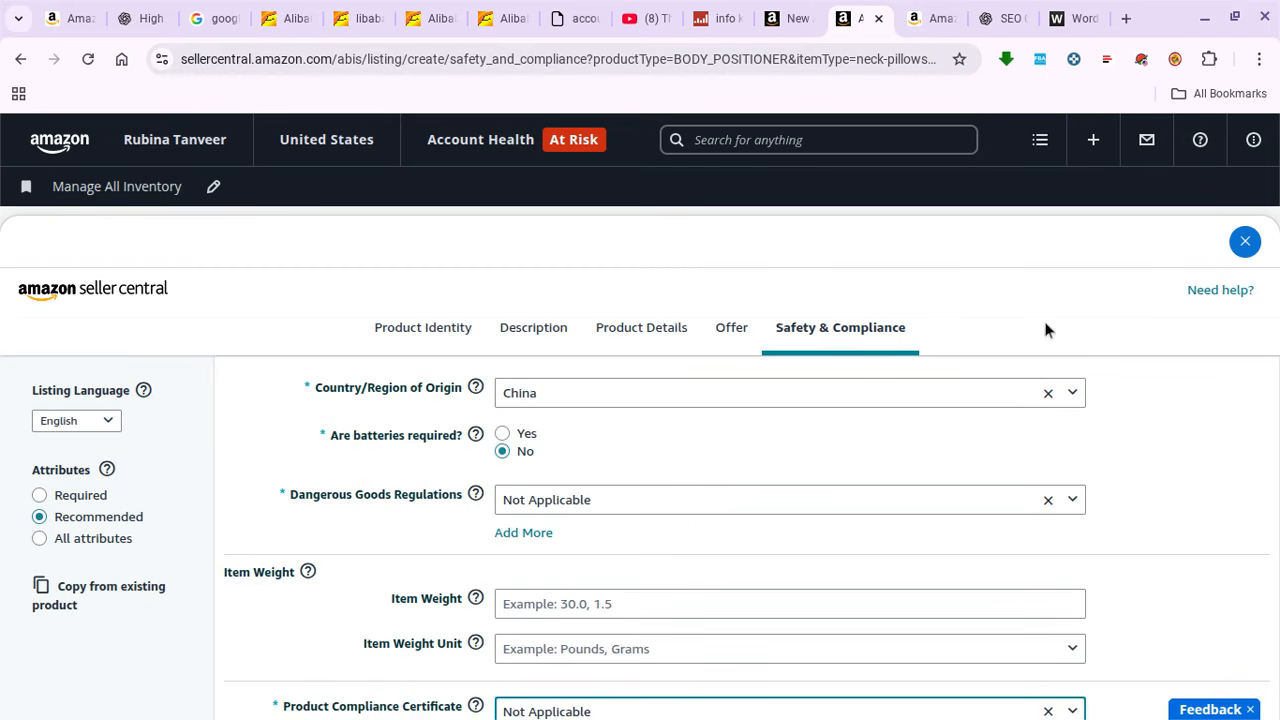
scroll(1231, 352, down, 4)
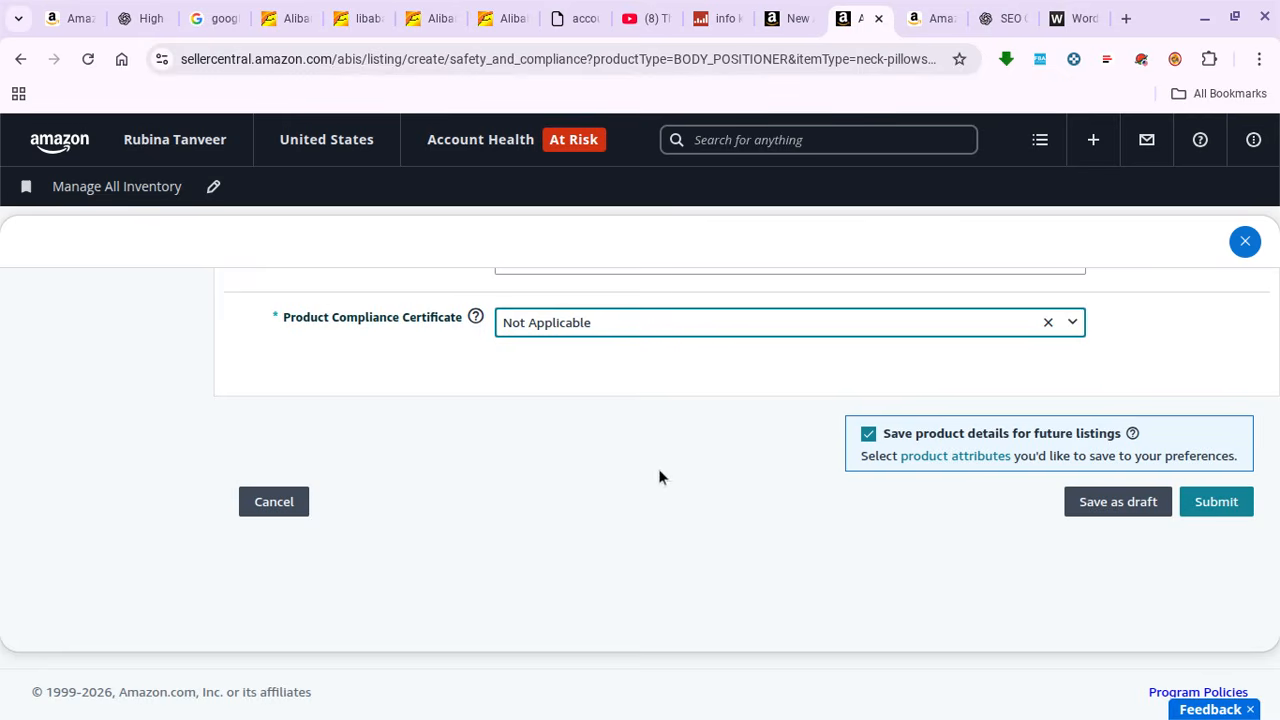
scroll(641, 462, up, 4)
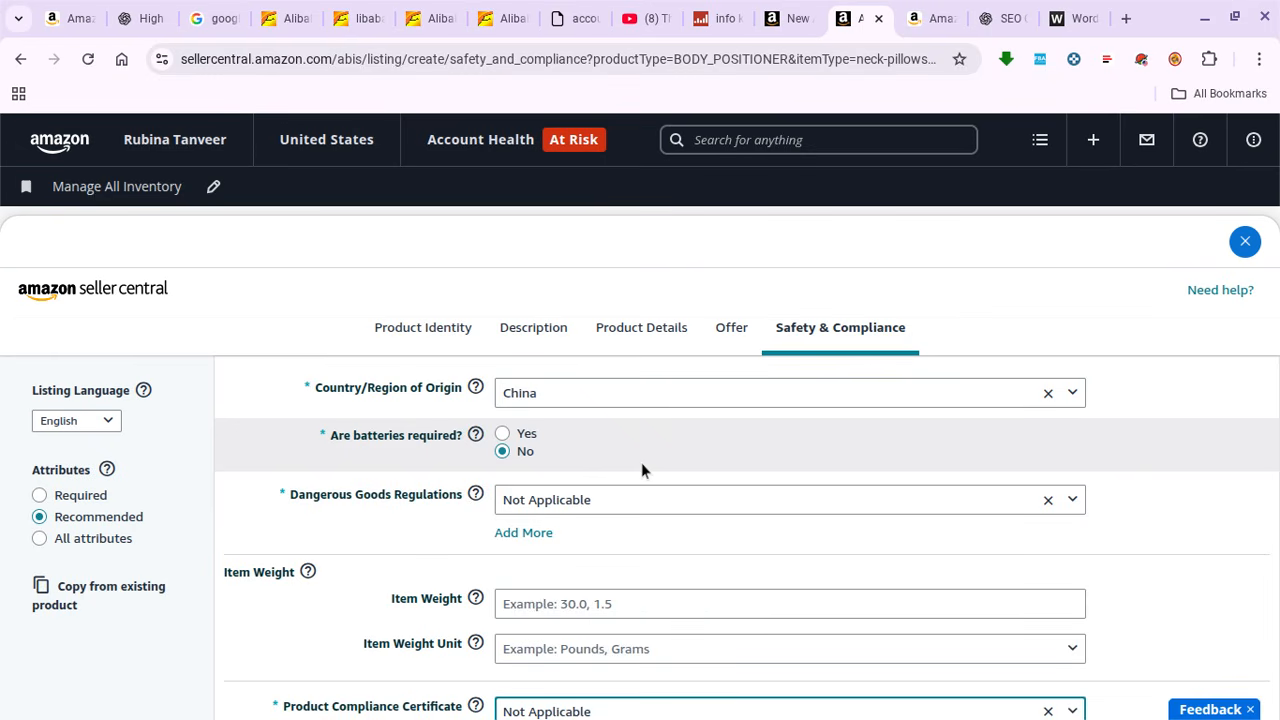
scroll(1230, 419, down, 3)
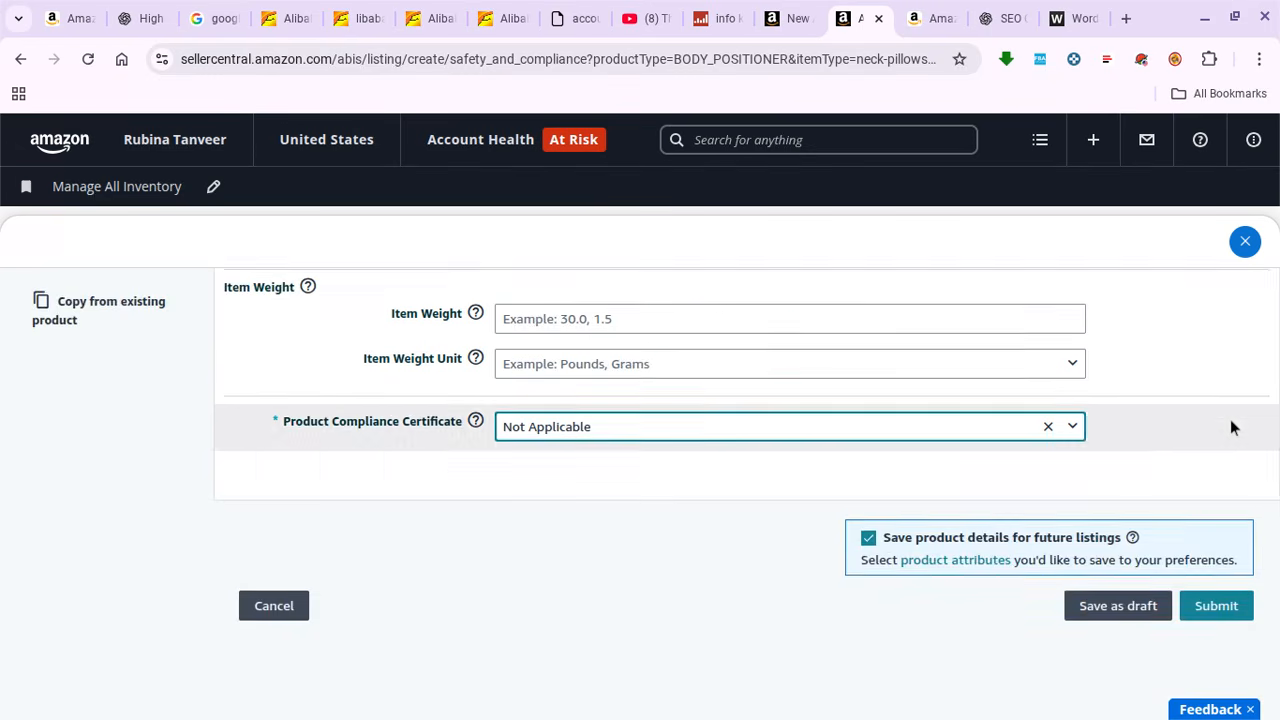
scroll(1231, 427, up, 3)
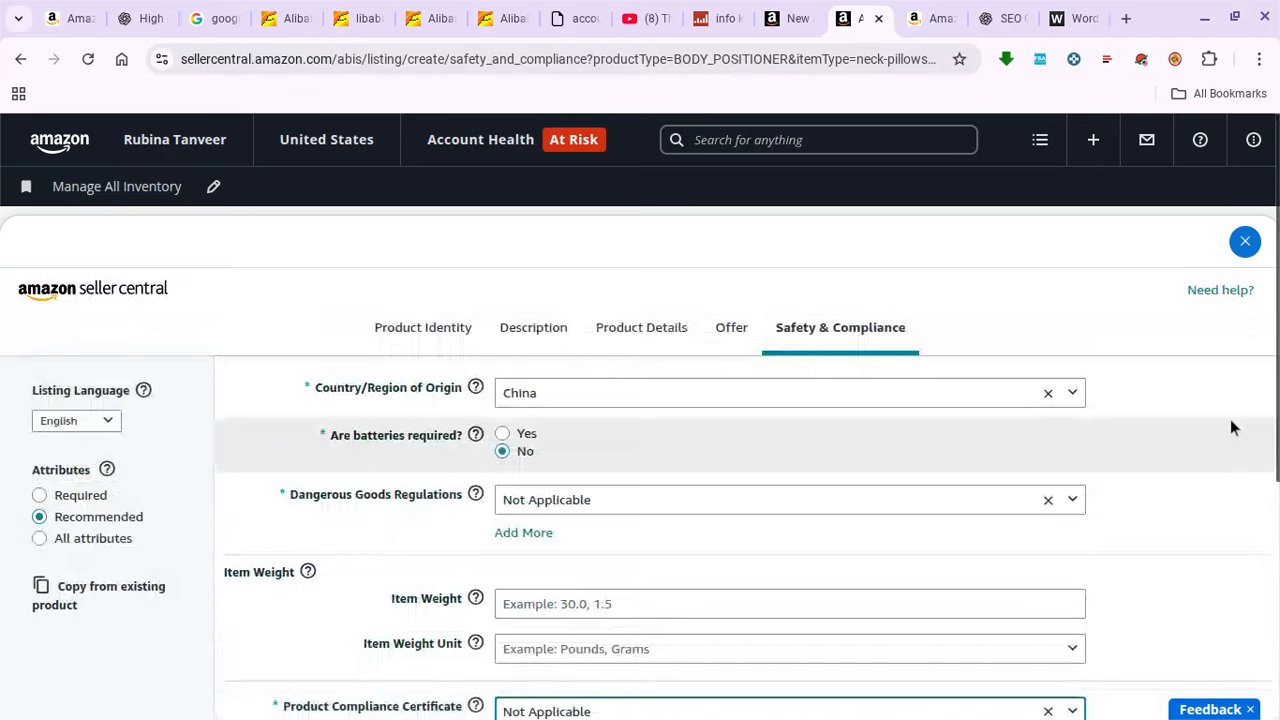
scroll(1231, 425, down, 1)
scroll(1231, 425, up, 1)
scroll(1231, 425, down, 2)
scroll(1231, 425, up, 2)
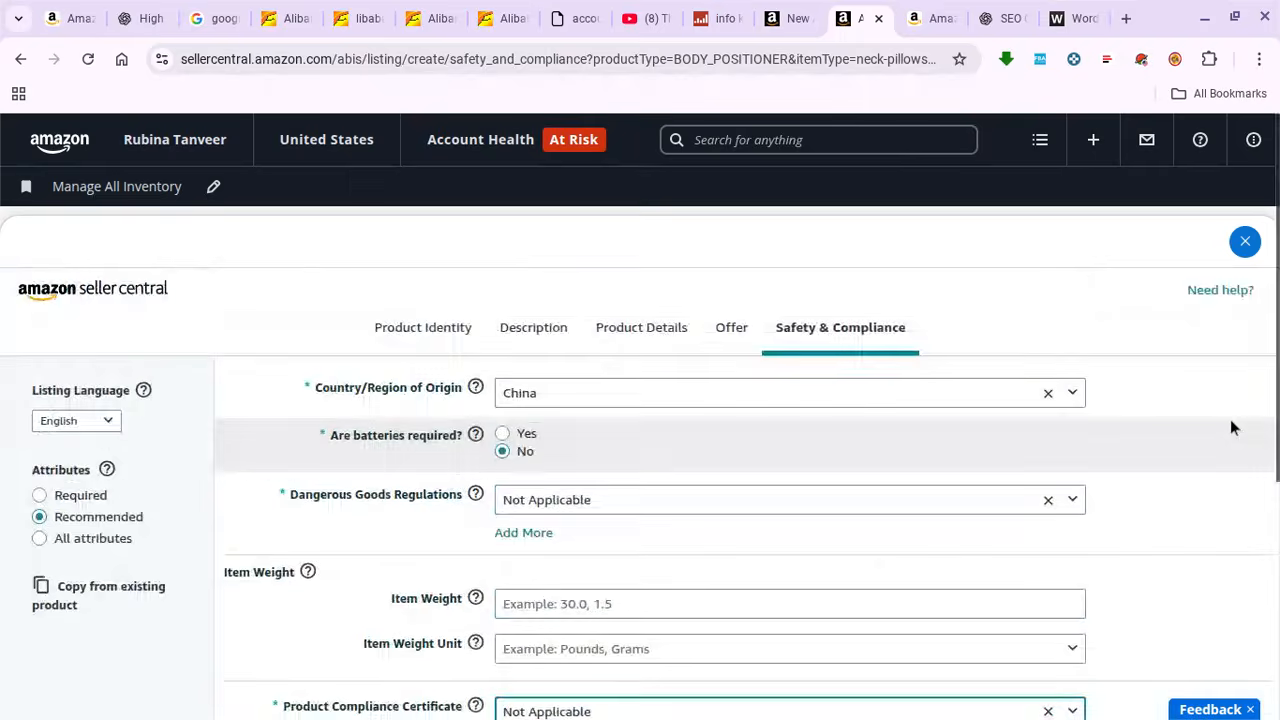
scroll(1230, 426, down, 4)
scroll(1230, 426, up, 2)
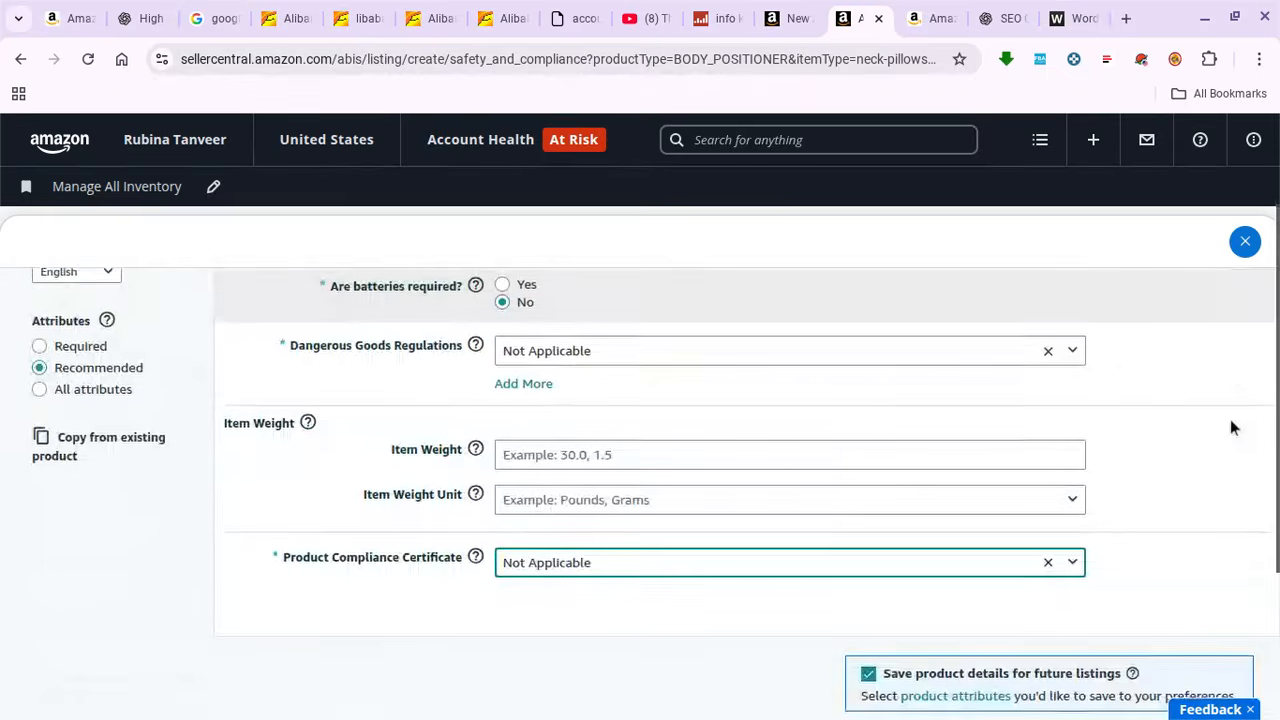
scroll(1230, 427, up, 2)
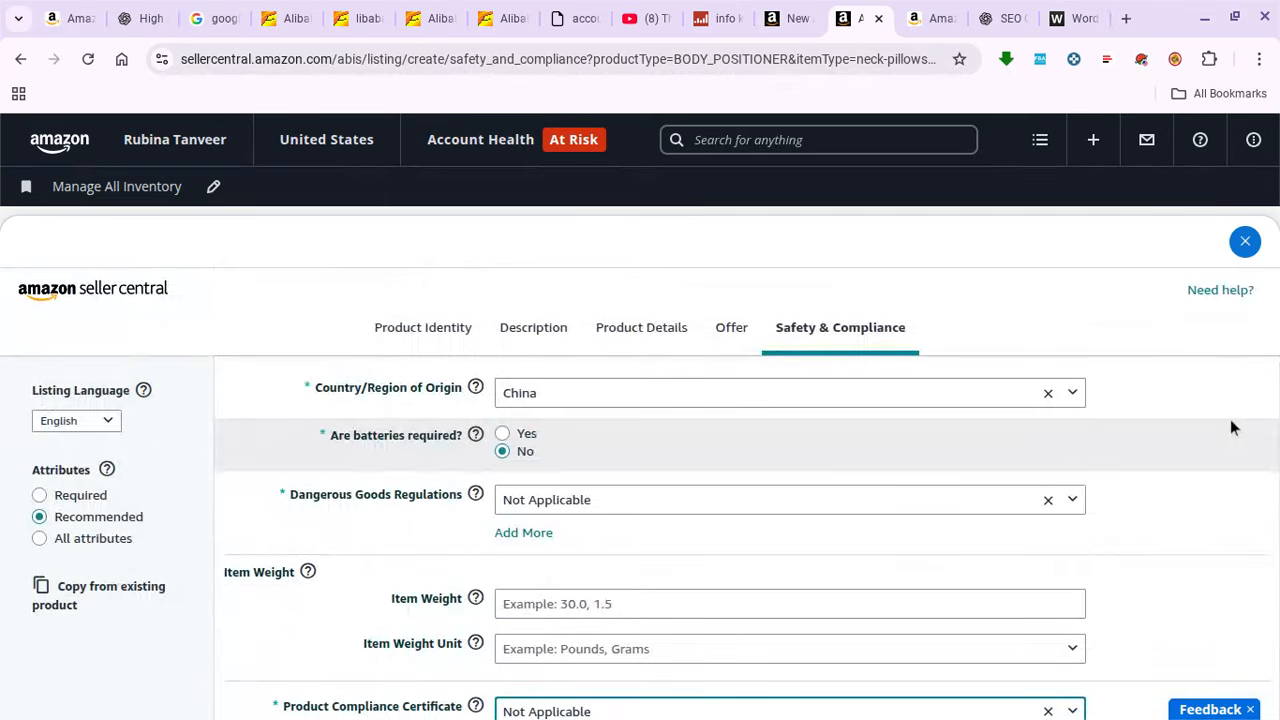
scroll(1231, 427, down, 1)
scroll(1231, 427, up, 1)
scroll(1231, 427, down, 4)
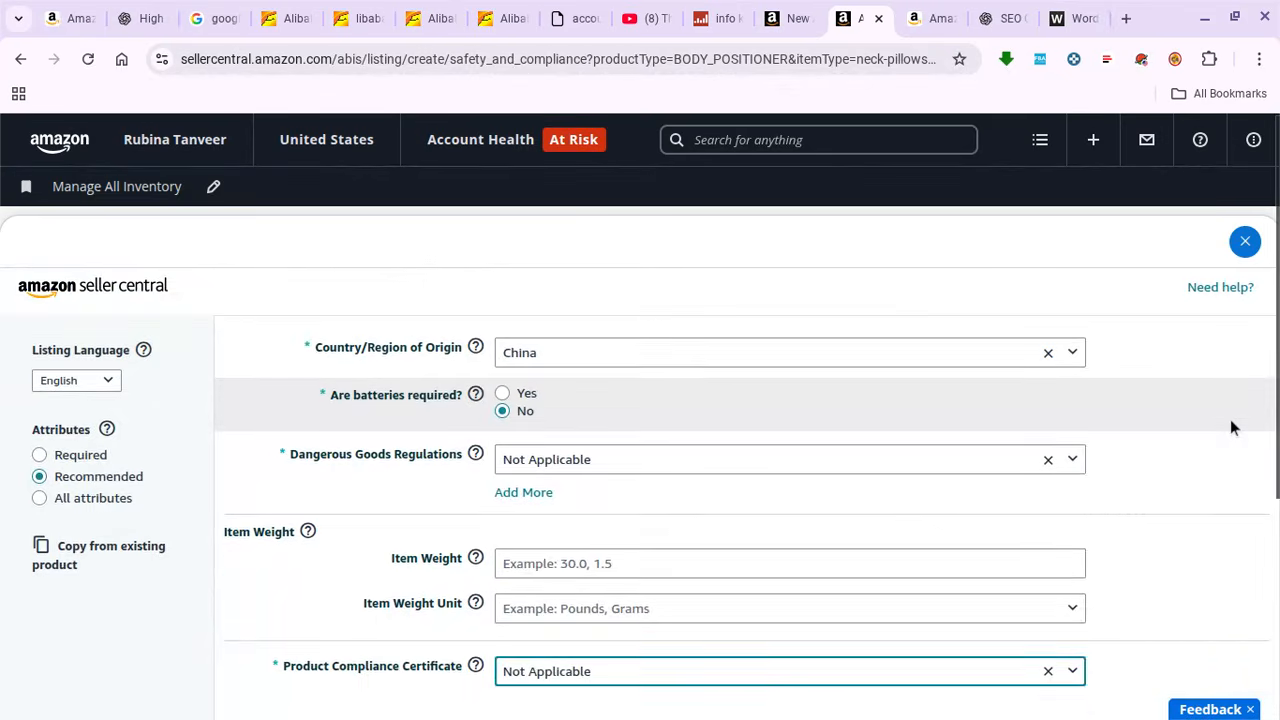
scroll(1231, 427, up, 3)
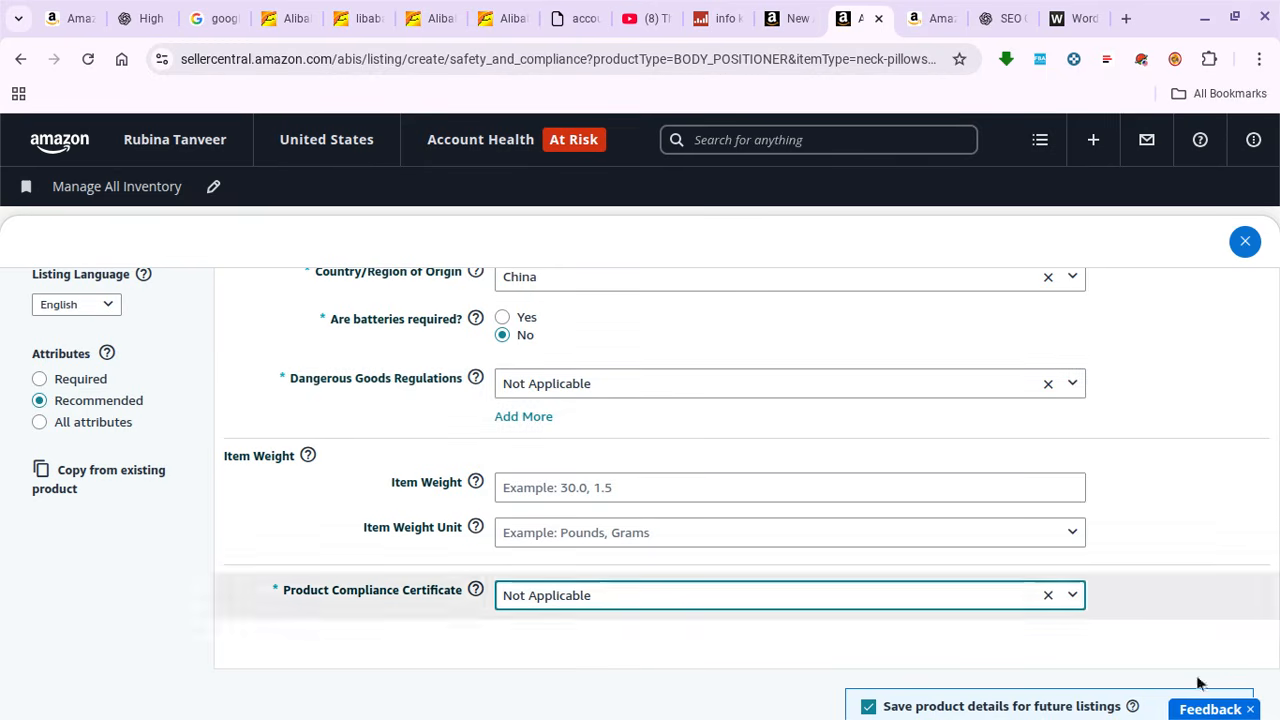
mouse_move(1062, 703)
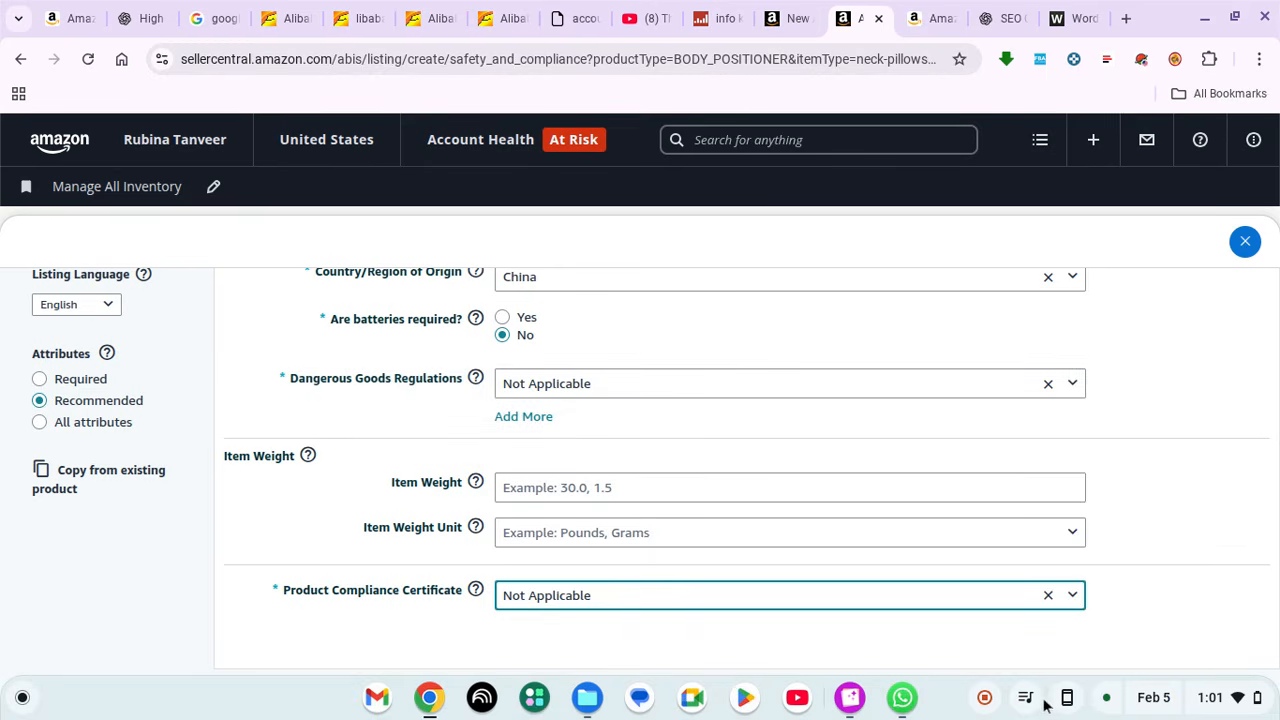